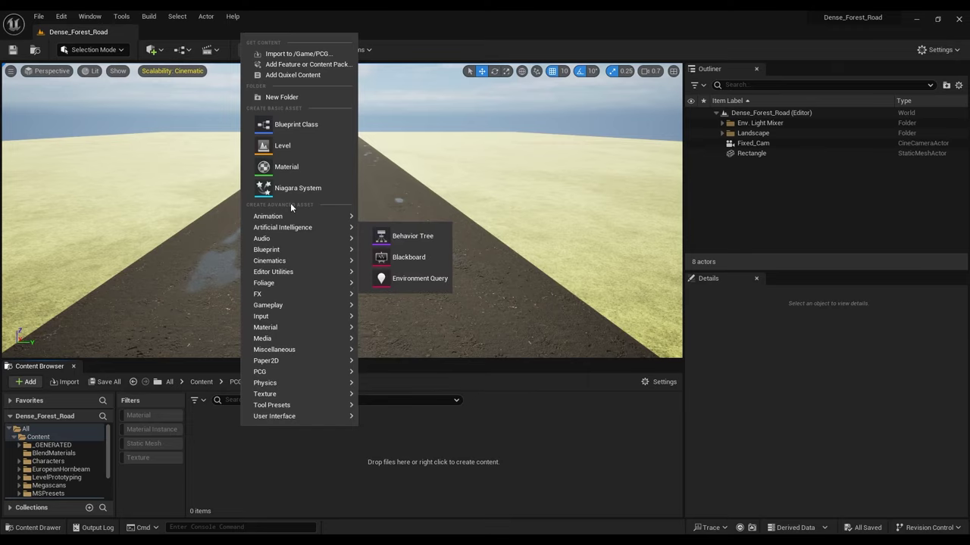
Step: Create a PCG Graph asset named Forest in the PCG folder
{"action": "mouse_move", "coordinate": [309, 383]}
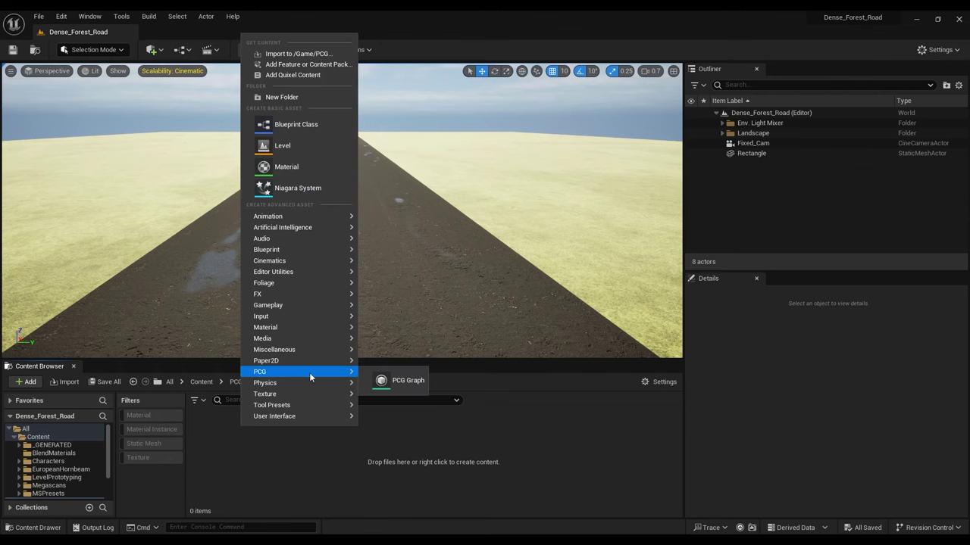
{"action": "left_click", "coordinate": [389, 381]}
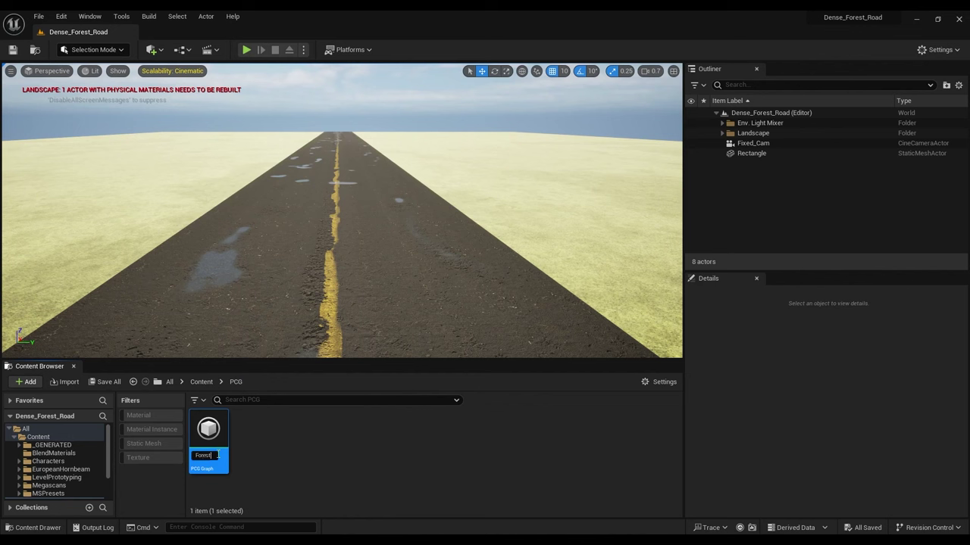
{"action": "key", "text": "Return"}
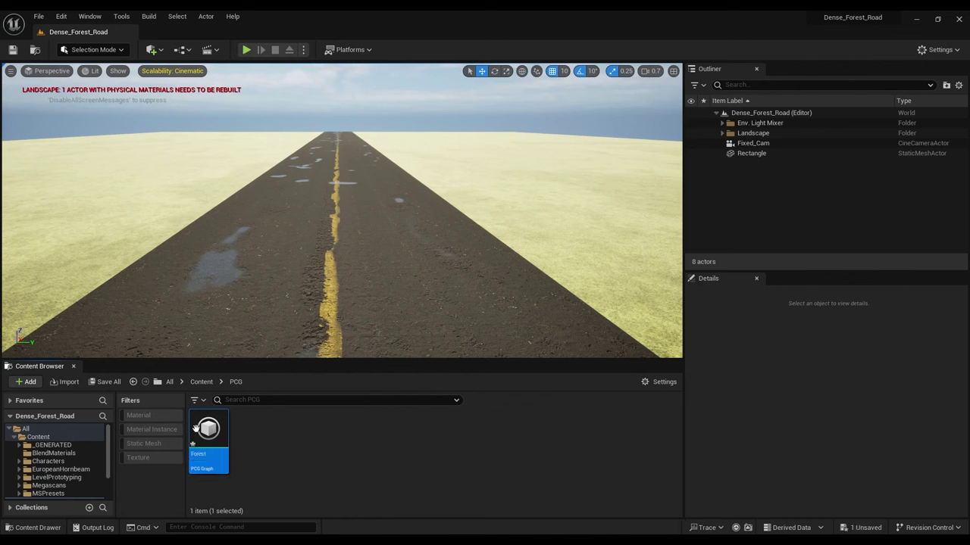
Step: Open the Forest graph, expand the Input node's pins and maximize the graph editor
{"action": "double_click", "coordinate": [209, 429]}
{"action": "right_click_drag", "start_coordinate": [429, 318], "coordinate": [297, 300]}
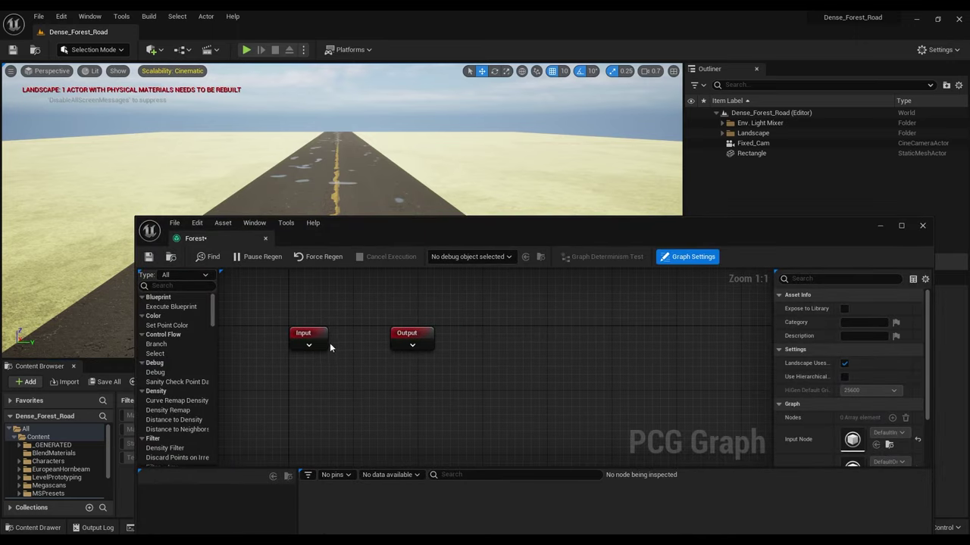
{"action": "left_click", "coordinate": [310, 345]}
{"action": "right_click_drag", "start_coordinate": [397, 390], "coordinate": [351, 382]}
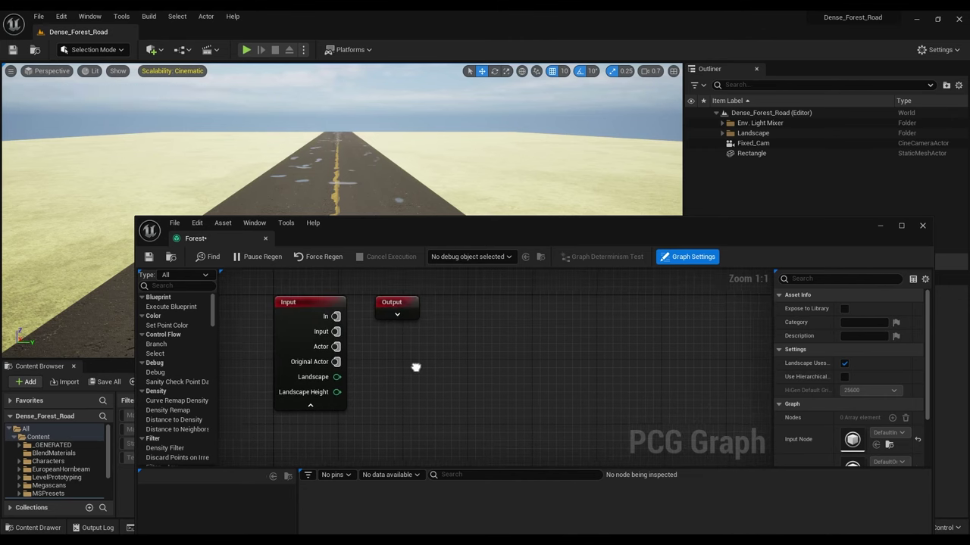
{"action": "left_click", "coordinate": [901, 226]}
{"action": "right_click_drag", "start_coordinate": [329, 188], "coordinate": [447, 267]}
Step: Add a Surface Sampler node fed by the Input node's Landscape output
{"action": "left_click_drag", "start_coordinate": [342, 246], "coordinate": [378, 260]}
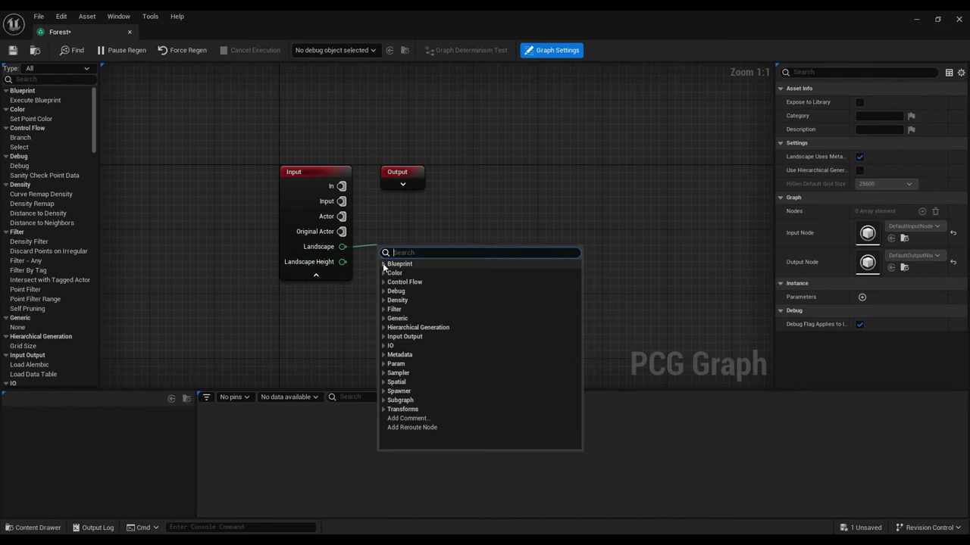
{"action": "type", "text": "Surf"}
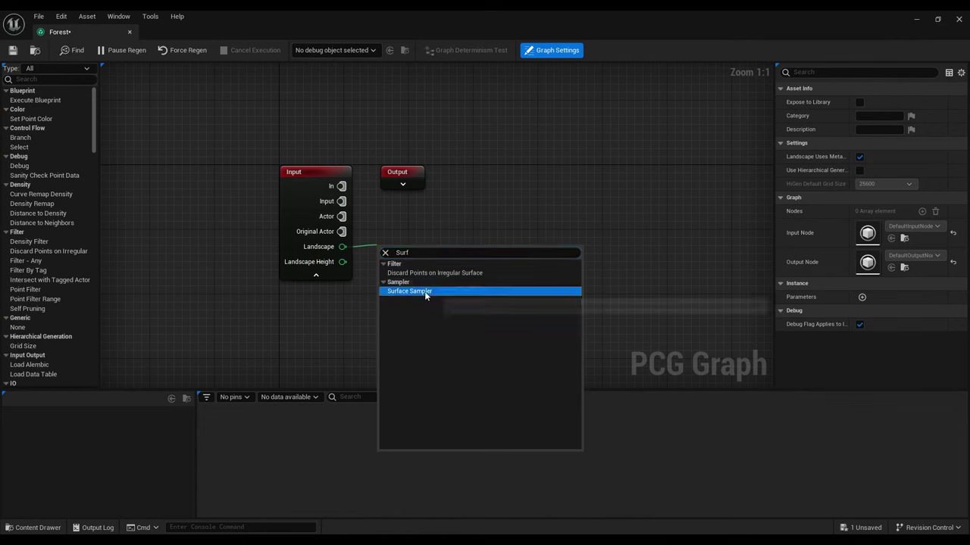
{"action": "left_click", "coordinate": [426, 292]}
Step: Straighten the connection between Input and Surface Sampler, and enable debug display on the Surface Sampler node
{"action": "left_click_drag", "start_coordinate": [218, 257], "coordinate": [553, 314]}
{"action": "key", "text": "q"}
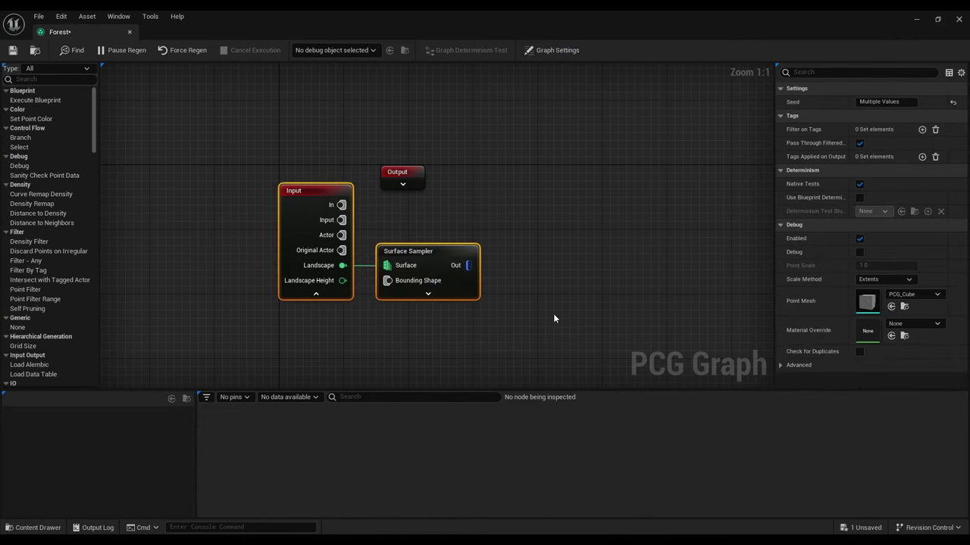
{"action": "left_click", "coordinate": [533, 239]}
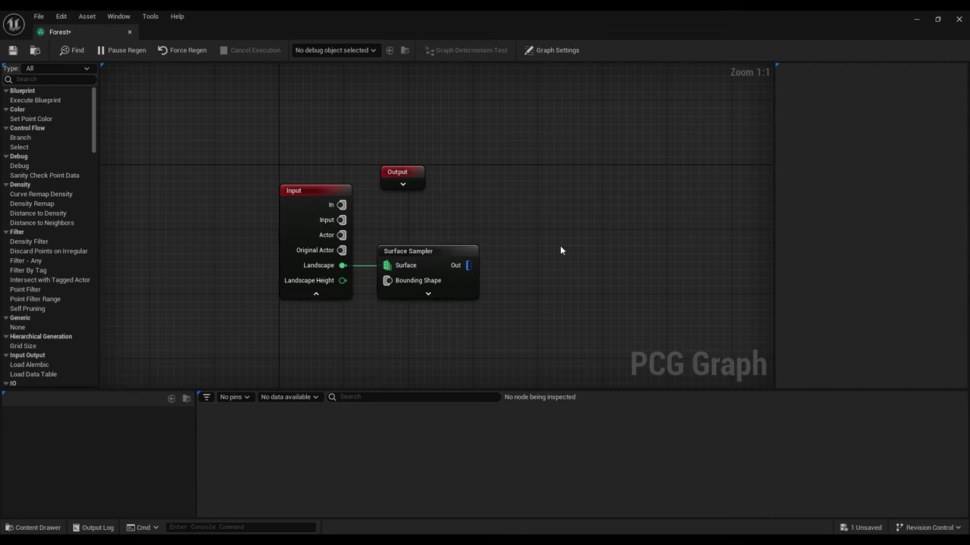
{"action": "left_click", "coordinate": [435, 256]}
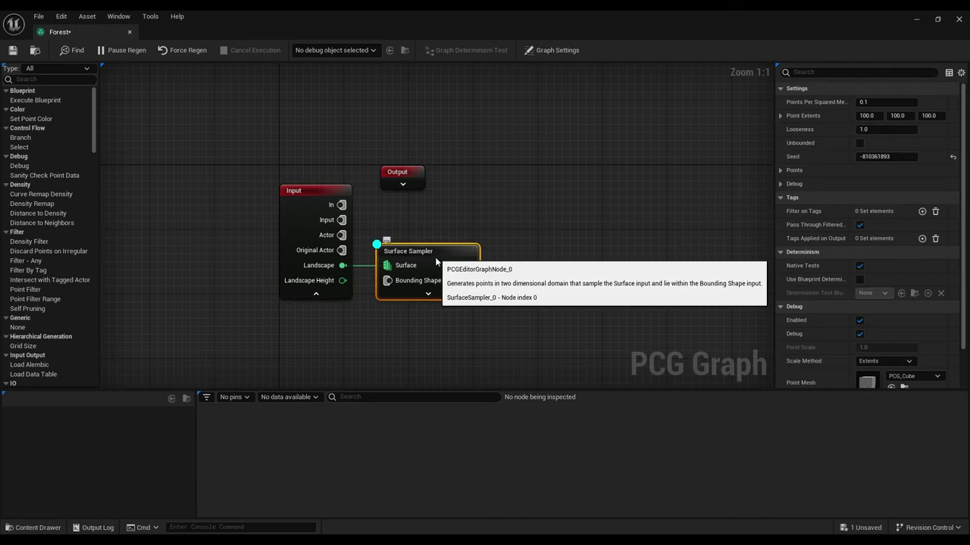
Step: Place the Forest graph into the level as a PCG volume and get the graph editor window out of the way
{"action": "left_click_drag", "start_coordinate": [259, 28], "coordinate": [466, 69]}
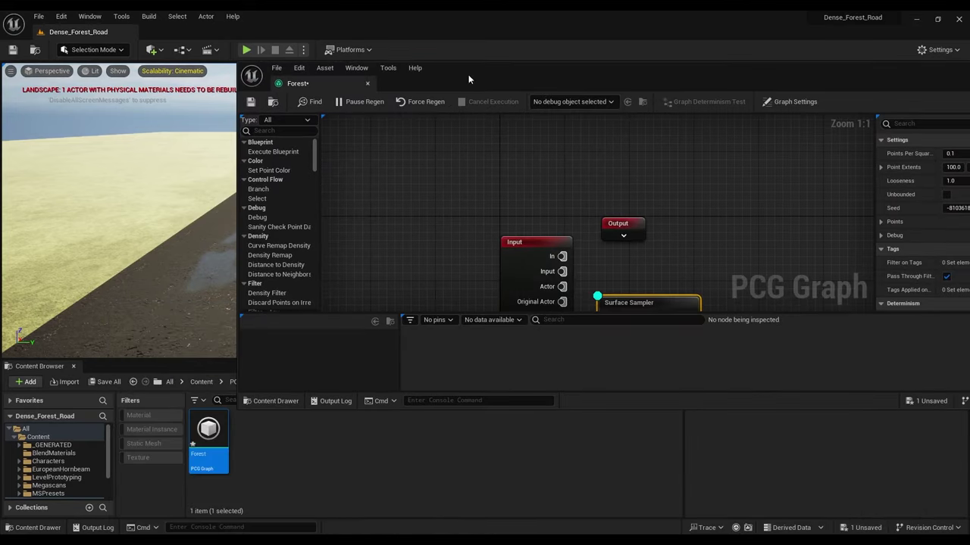
{"action": "left_click_drag", "start_coordinate": [210, 440], "coordinate": [176, 223]}
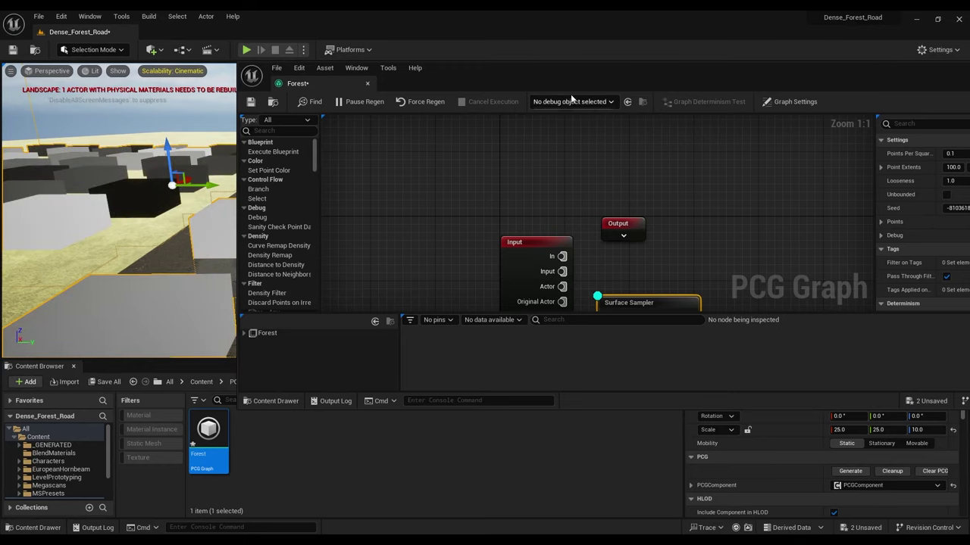
{"action": "left_click_drag", "start_coordinate": [857, 81], "coordinate": [543, 123]}
{"action": "left_click", "coordinate": [666, 114]}
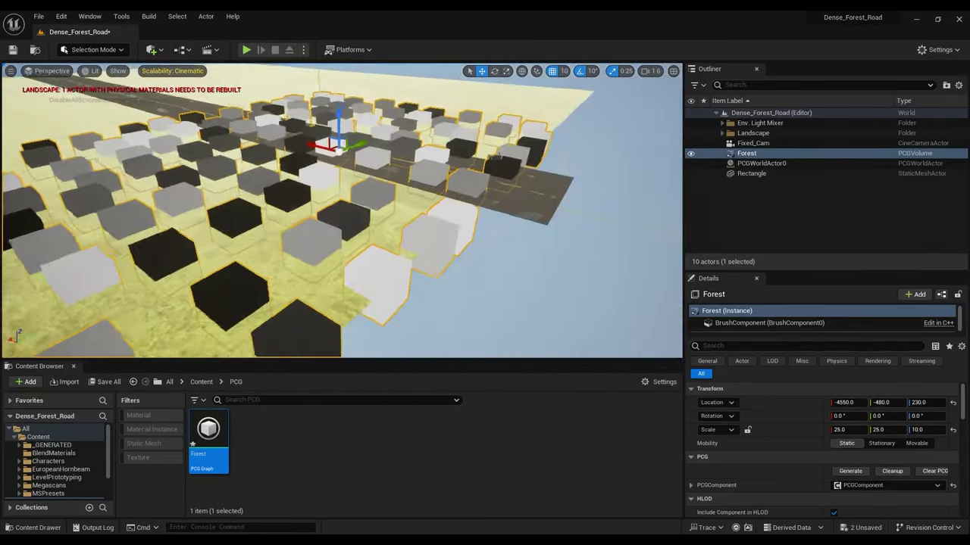
Step: Move the Forest volume over the road to about X 80, Y 270
{"action": "right_click_drag", "start_coordinate": [341, 209], "coordinate": [406, 239]}
{"action": "scroll", "coordinate": [295, 233], "scroll_direction": "down", "scroll_amount": 2}
{"action": "left_click_drag", "start_coordinate": [425, 191], "coordinate": [244, 159]}
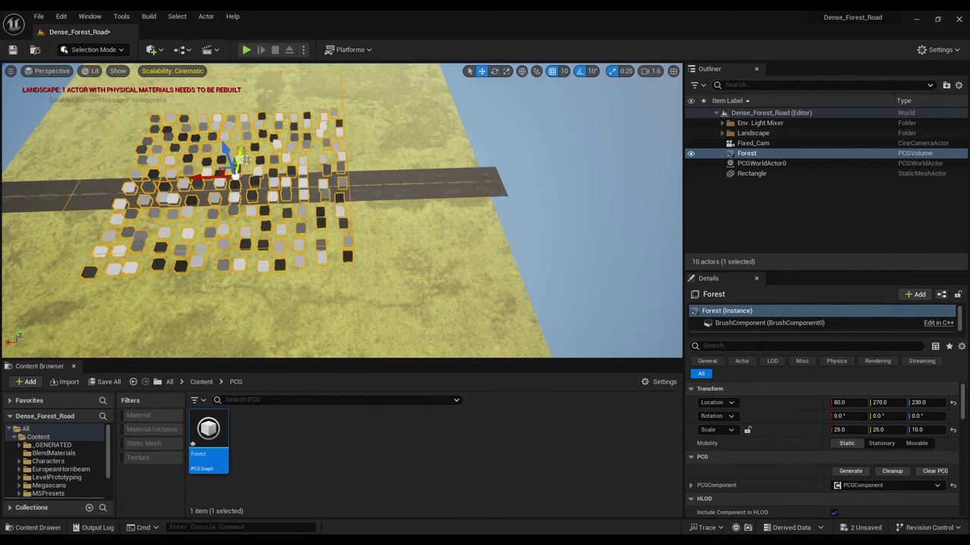
Step: Set the Forest volume's X and Y scale to 35 with the scale lock off
{"action": "left_click", "coordinate": [747, 430]}
{"action": "left_click", "coordinate": [841, 429]}
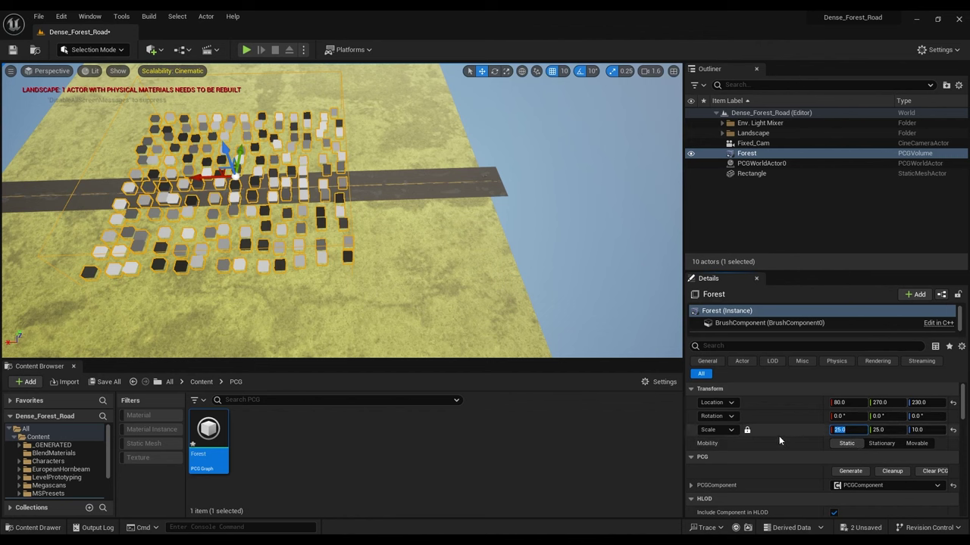
{"action": "left_click", "coordinate": [747, 430]}
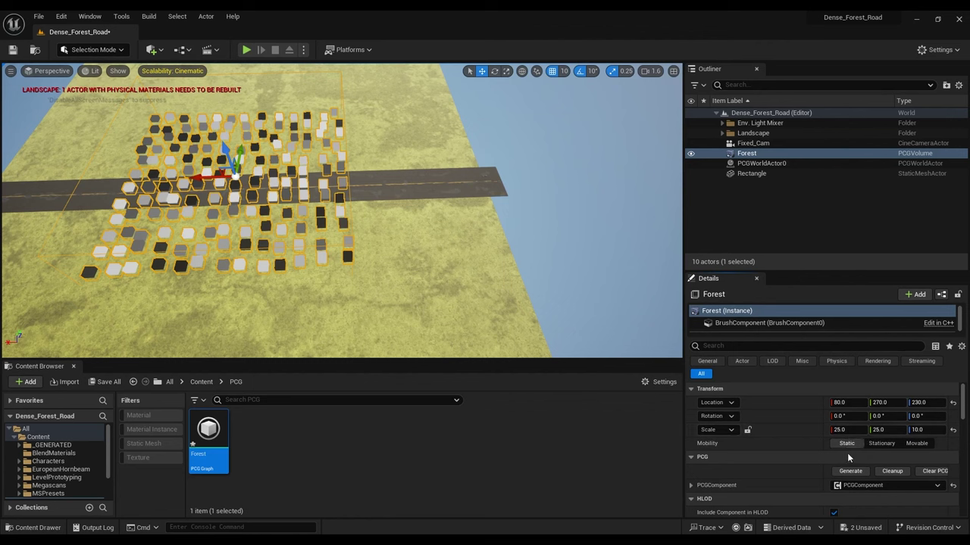
{"action": "left_click", "coordinate": [848, 430]}
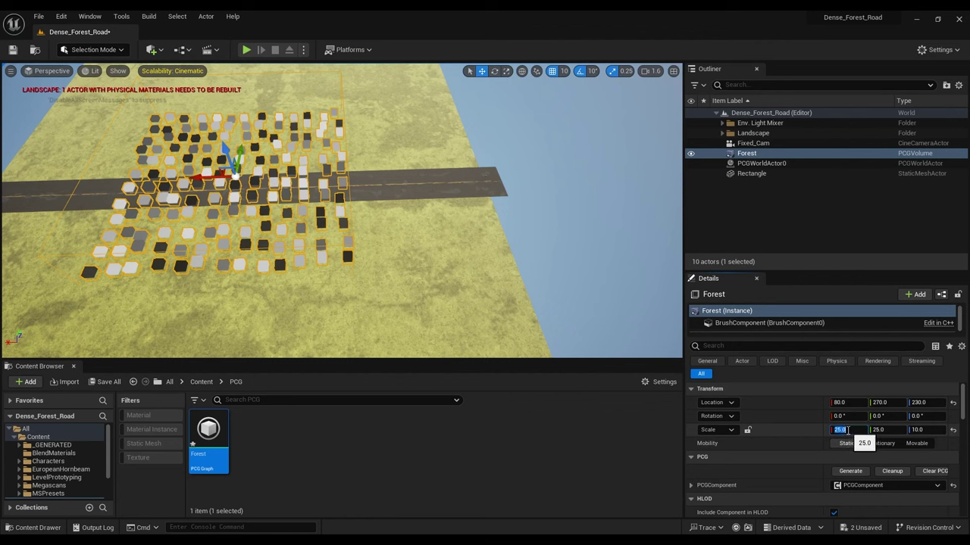
{"action": "type", "text": "35"}
{"action": "left_click", "coordinate": [877, 430]}
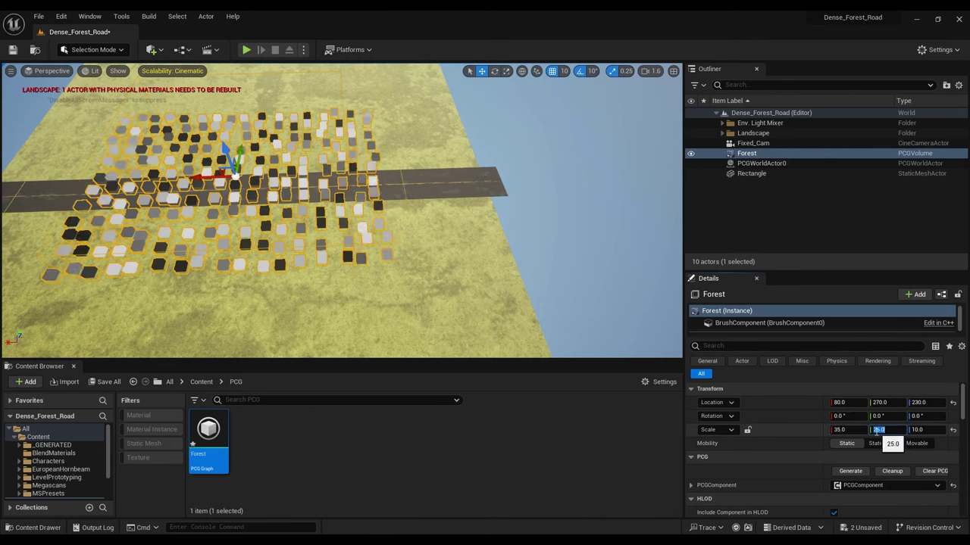
{"action": "type", "text": "35"}
{"action": "key", "text": "Return"}
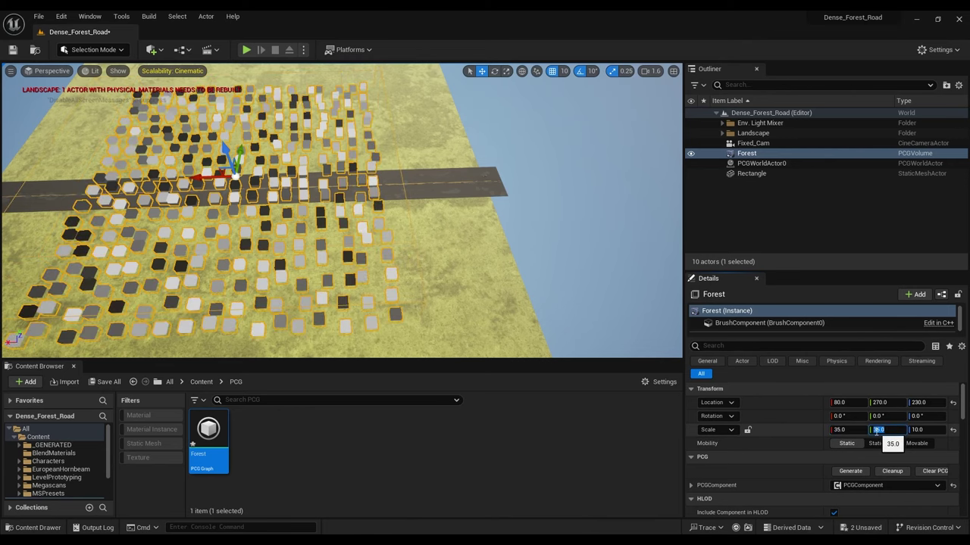
Step: Set the Forest volume's X and Y scale to 45
{"action": "right_click_drag", "start_coordinate": [346, 258], "coordinate": [151, 258]}
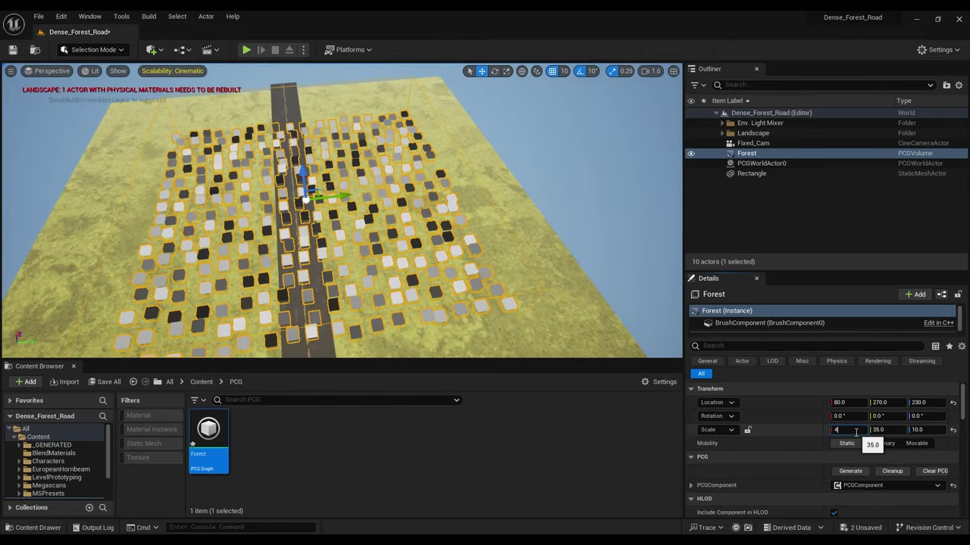
{"action": "key", "text": "Tab"}
{"action": "type", "text": "45"}
{"action": "key", "text": "Return"}
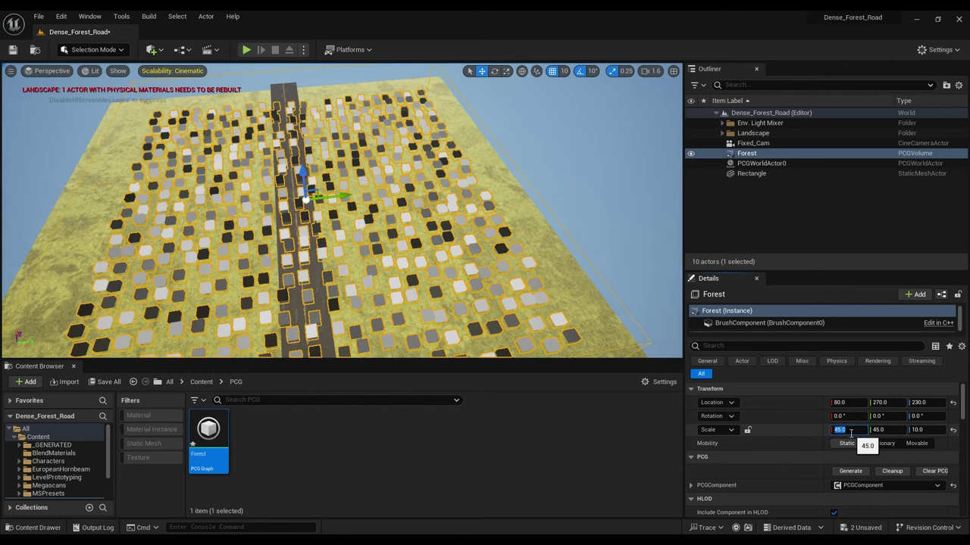
Step: Set the Forest volume's X and Y scale to 50
{"action": "left_click", "coordinate": [850, 433]}
{"action": "type", "text": "50"}
{"action": "key", "text": "Tab"}
{"action": "type", "text": "50"}
{"action": "key", "text": "Return"}
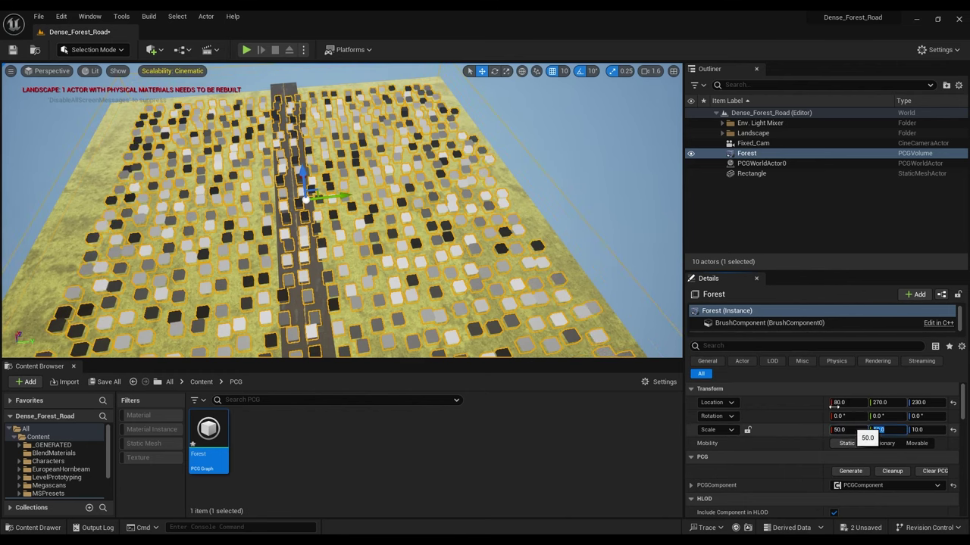
Step: Shift the Forest volume along Y to -20 and set its X and Y scale to 55
{"action": "left_click_drag", "start_coordinate": [347, 196], "coordinate": [335, 197]}
{"action": "left_click", "coordinate": [839, 430]}
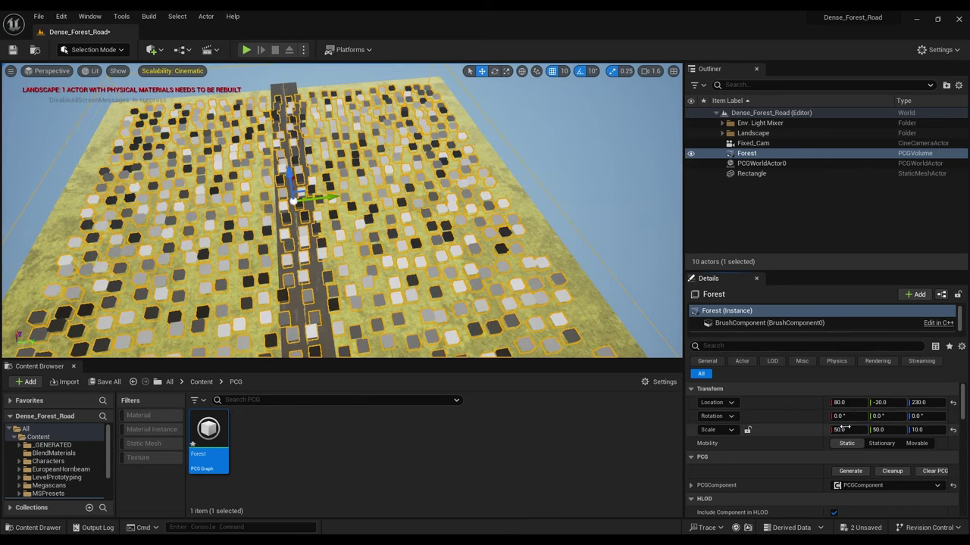
{"action": "type", "text": "55"}
{"action": "key", "text": "Tab"}
{"action": "type", "text": "55"}
{"action": "key", "text": "Return"}
Step: Center the Forest volume over the landscape at X 0, Y -40
{"action": "right_click_drag", "start_coordinate": [315, 217], "coordinate": [295, 221]}
{"action": "key", "text": "s"}
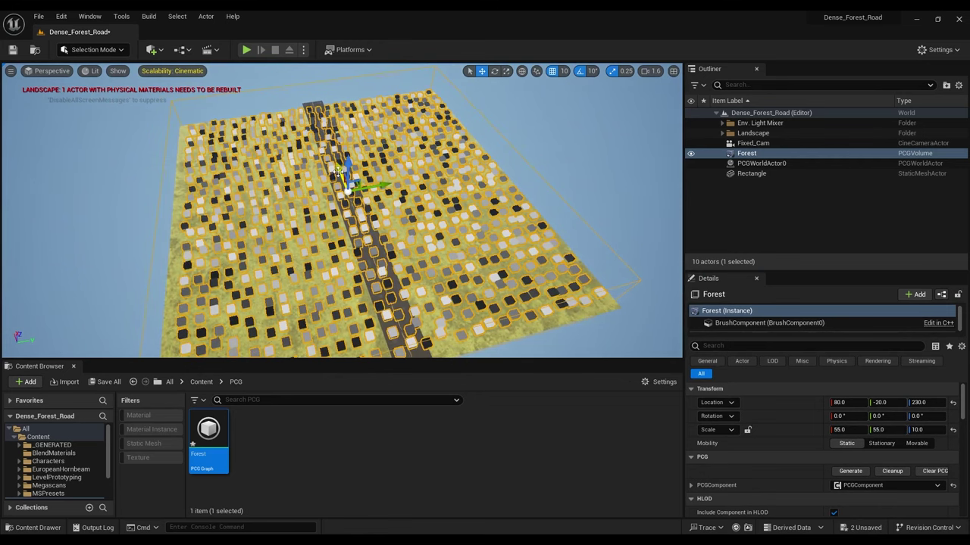
{"action": "left_click_drag", "start_coordinate": [341, 172], "coordinate": [371, 189]}
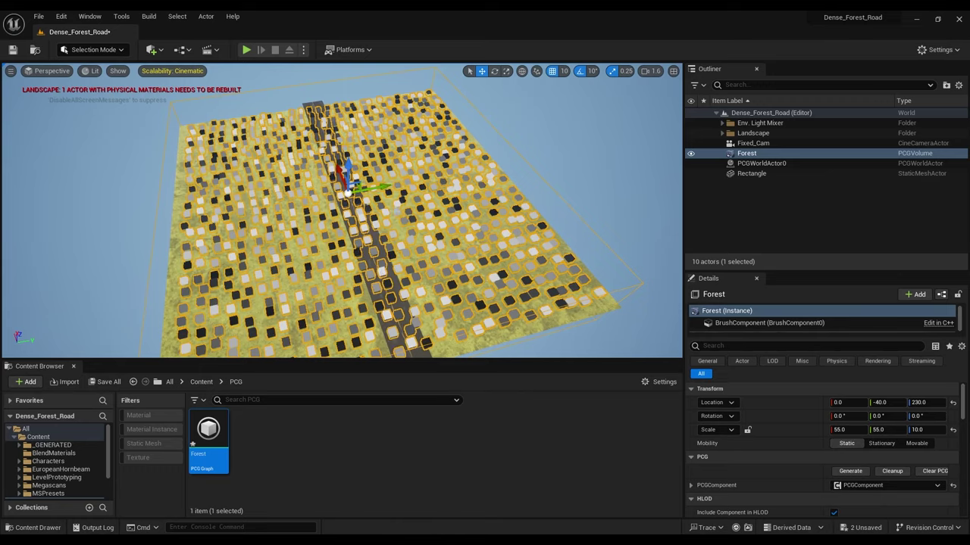
{"action": "right_click_drag", "start_coordinate": [419, 222], "coordinate": [387, 204]}
{"action": "key", "text": "w"}
{"action": "key", "text": "w"}
{"action": "key", "text": "s"}
{"action": "right_click_drag", "start_coordinate": [397, 165], "coordinate": [398, 161]}
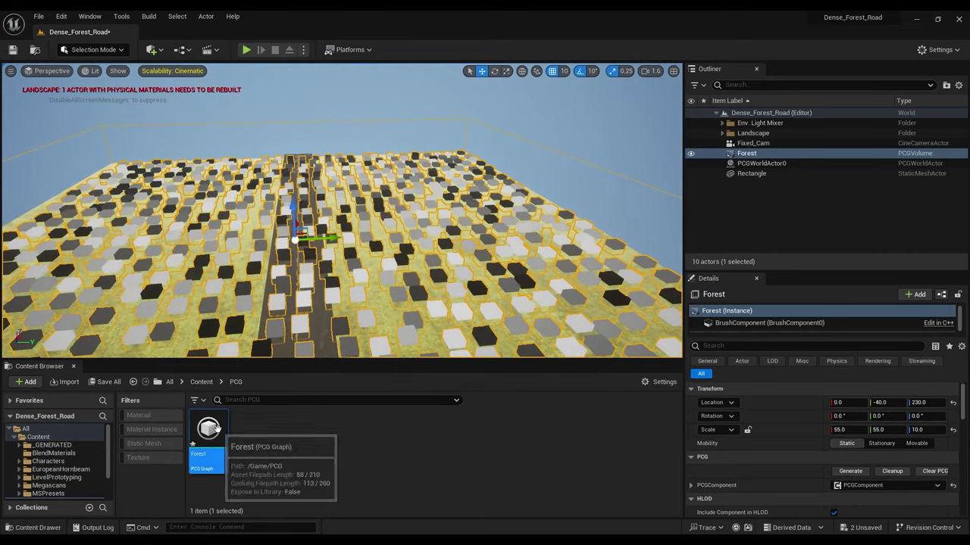
Step: Reopen the Forest graph and add an Attribute Noise node fed by the Surface Sampler's output
{"action": "double_click", "coordinate": [209, 436]}
{"action": "right_click_drag", "start_coordinate": [369, 293], "coordinate": [306, 243]}
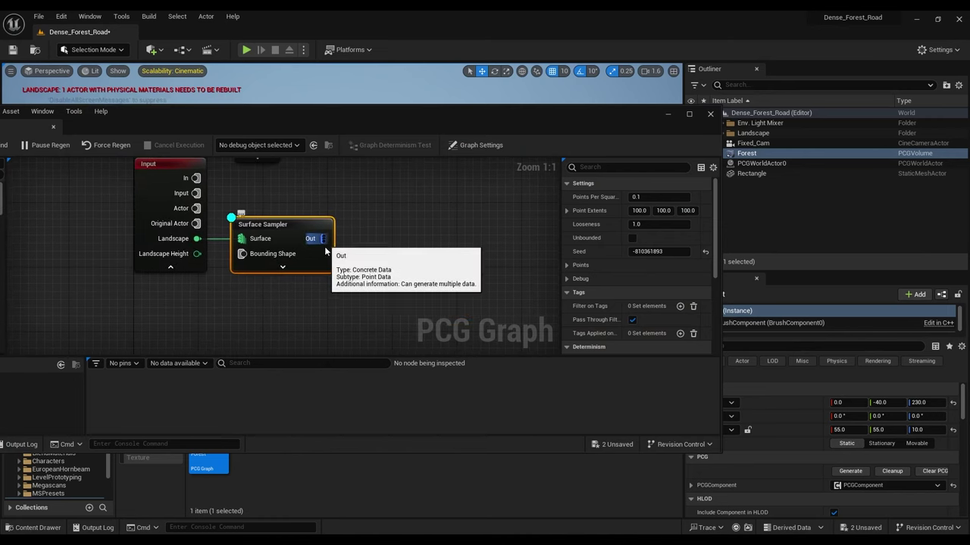
{"action": "right_click_drag", "start_coordinate": [334, 275], "coordinate": [278, 259]}
{"action": "left_click_drag", "start_coordinate": [257, 256], "coordinate": [316, 257]}
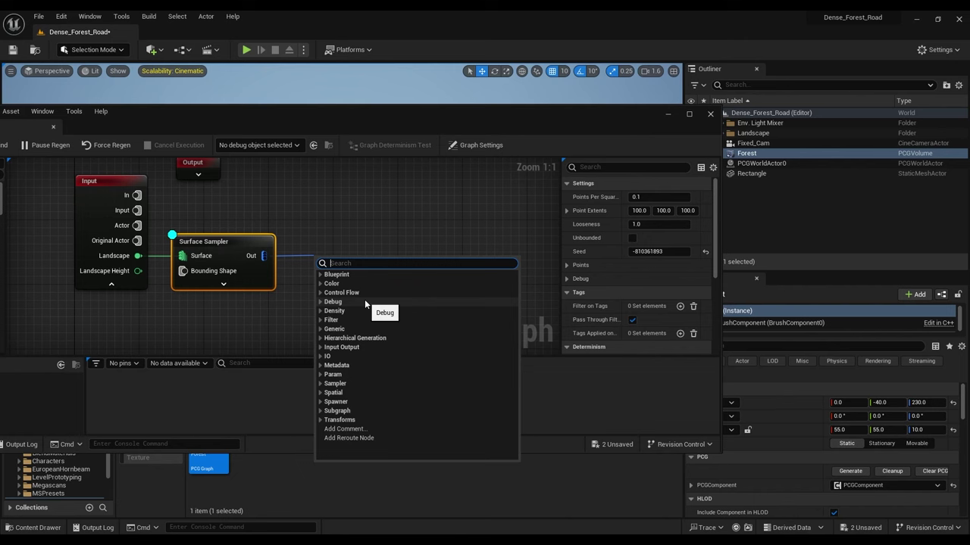
{"action": "type", "text": "Attribur"}
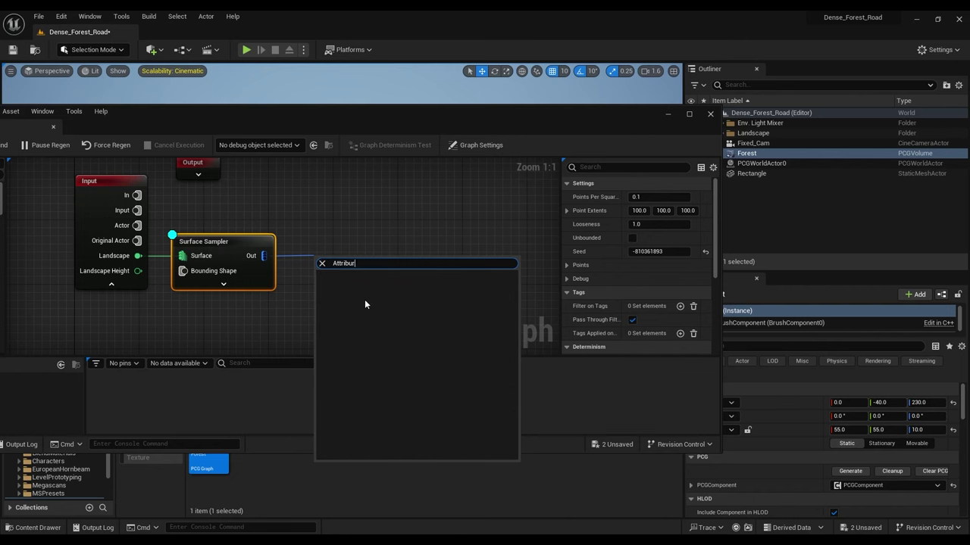
{"action": "key", "text": "BackSpace"}
{"action": "key", "text": "BackSpace"}
{"action": "key", "text": "BackSpace"}
{"action": "key", "text": "BackSpace"}
{"action": "key", "text": "BackSpace"}
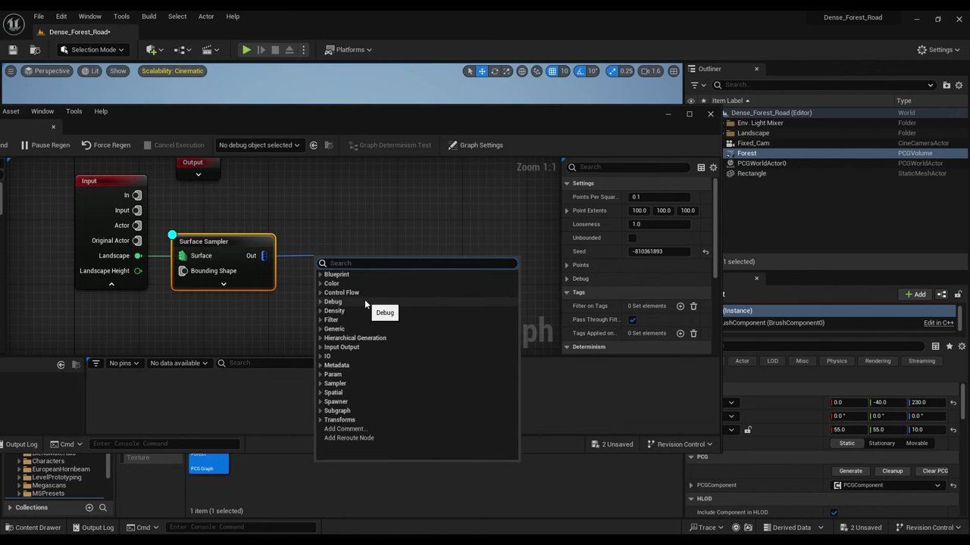
{"action": "type", "text": "noise"}
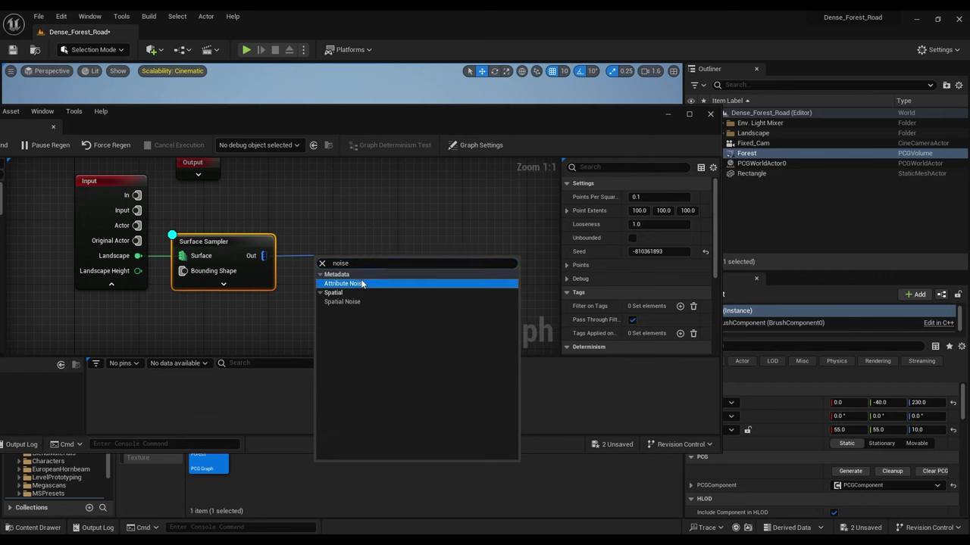
{"action": "left_click", "coordinate": [338, 284]}
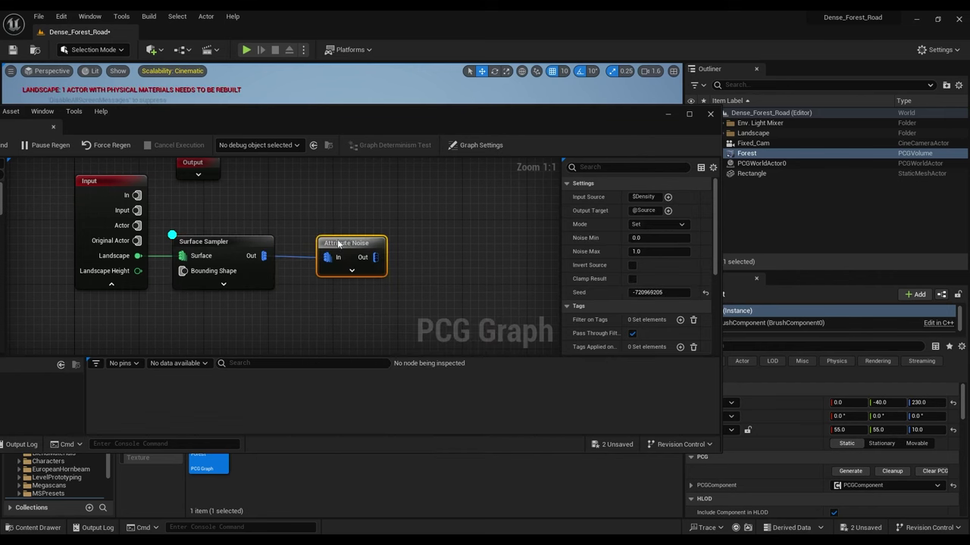
Step: Straighten the node connections and move Attribute Noise closer to the Surface Sampler
{"action": "left_click_drag", "start_coordinate": [24, 235], "coordinate": [424, 305]}
{"action": "left_click_drag", "start_coordinate": [338, 247], "coordinate": [329, 239]}
{"action": "left_click", "coordinate": [307, 318]}
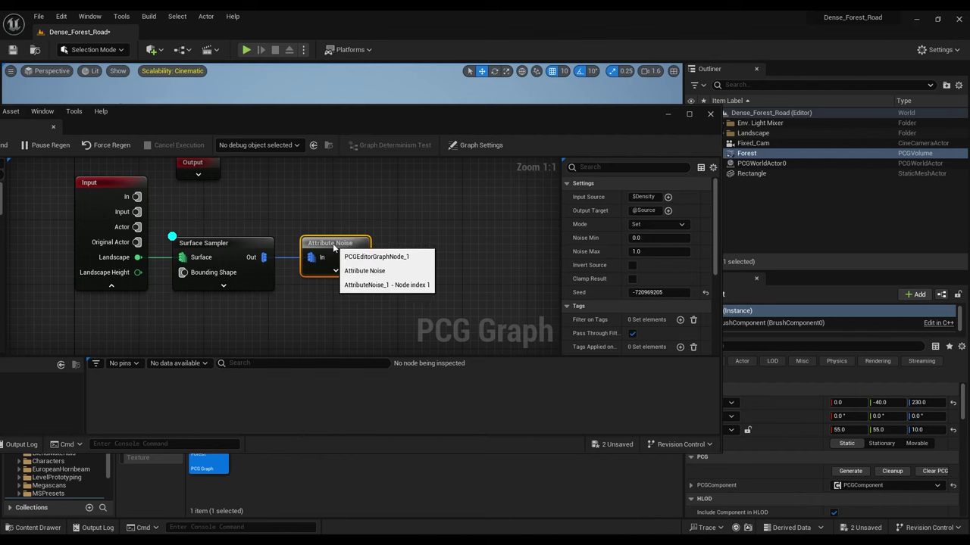
Step: Enable debug display on the Attribute Noise node, leaving the node enabled and its name unedited
{"action": "key", "text": "e"}
{"action": "key", "text": "F2"}
{"action": "key", "text": "BackSpace"}
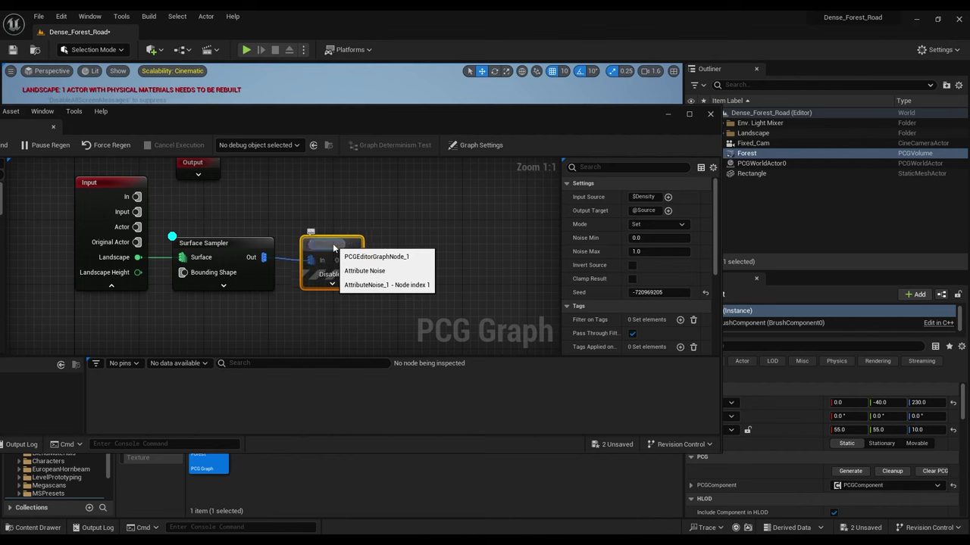
{"action": "key", "text": "Escape"}
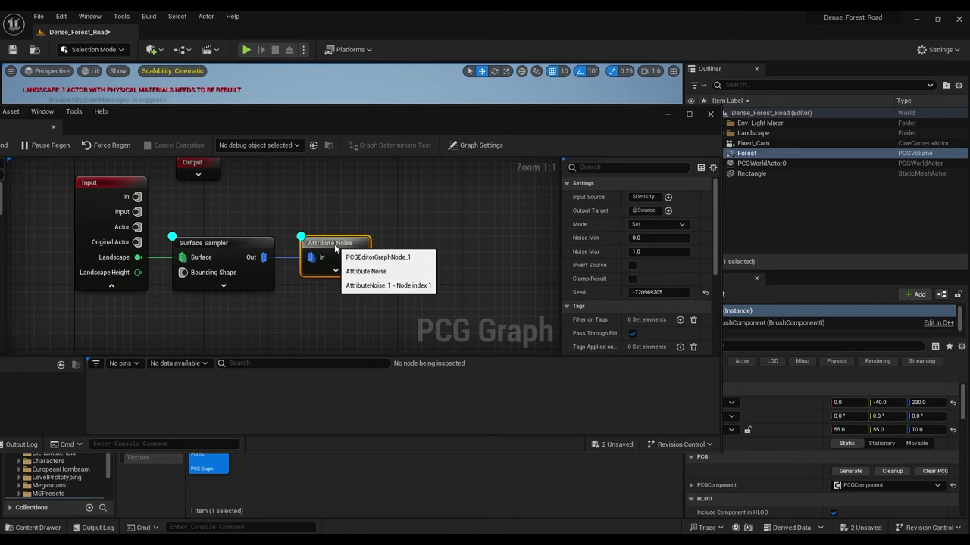
Step: Turn off debug display on the Surface Sampler node and move the graph window down to uncover the level viewport
{"action": "left_click", "coordinate": [218, 244]}
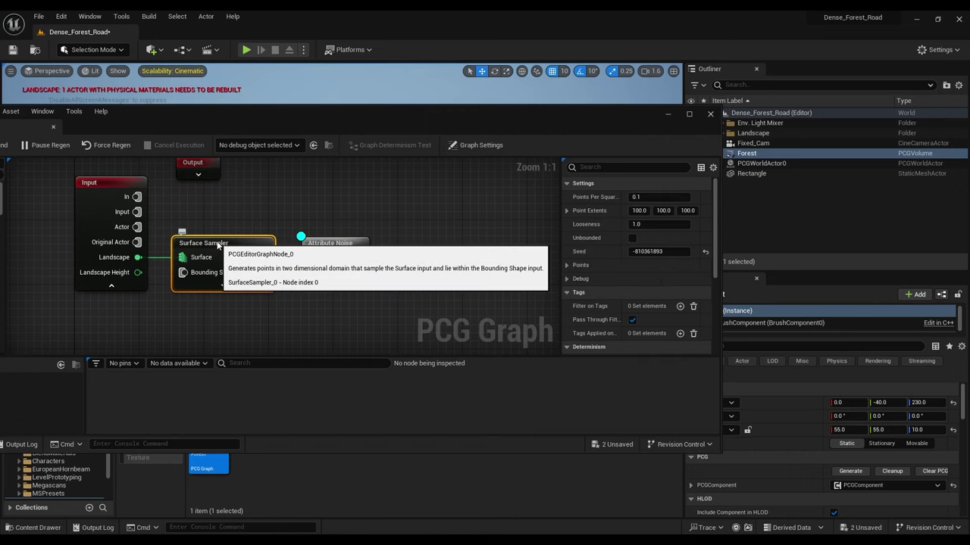
{"action": "left_click_drag", "start_coordinate": [225, 115], "coordinate": [354, 279]}
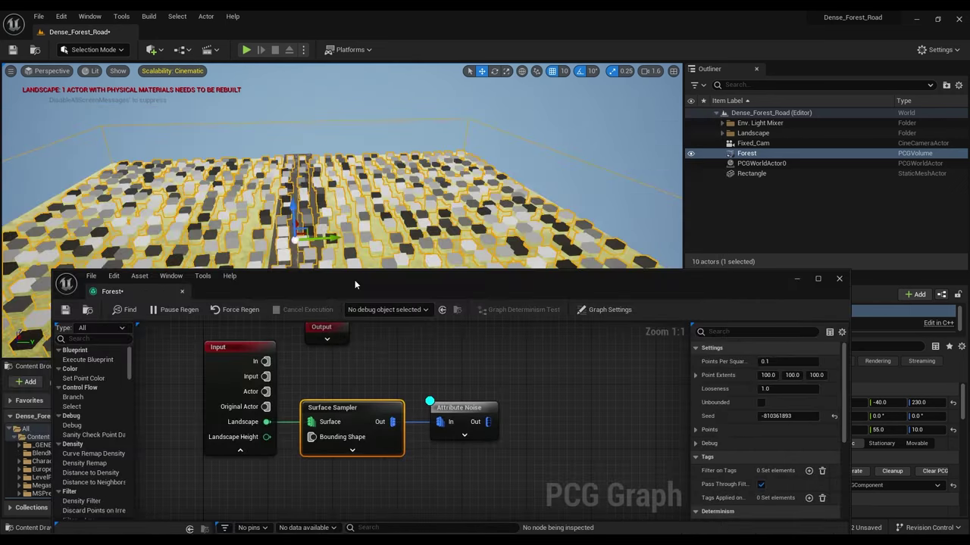
Step: Review the Attribute Noise node's mode and input source options, keeping Set as the mode and Density as the source
{"action": "left_click", "coordinate": [453, 413]}
{"action": "left_click", "coordinate": [791, 391]}
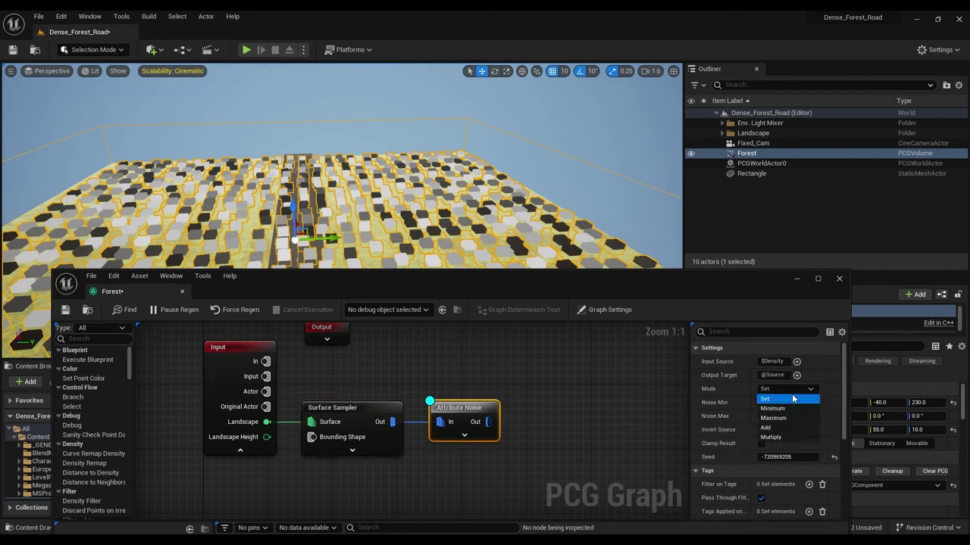
{"action": "left_click", "coordinate": [826, 382]}
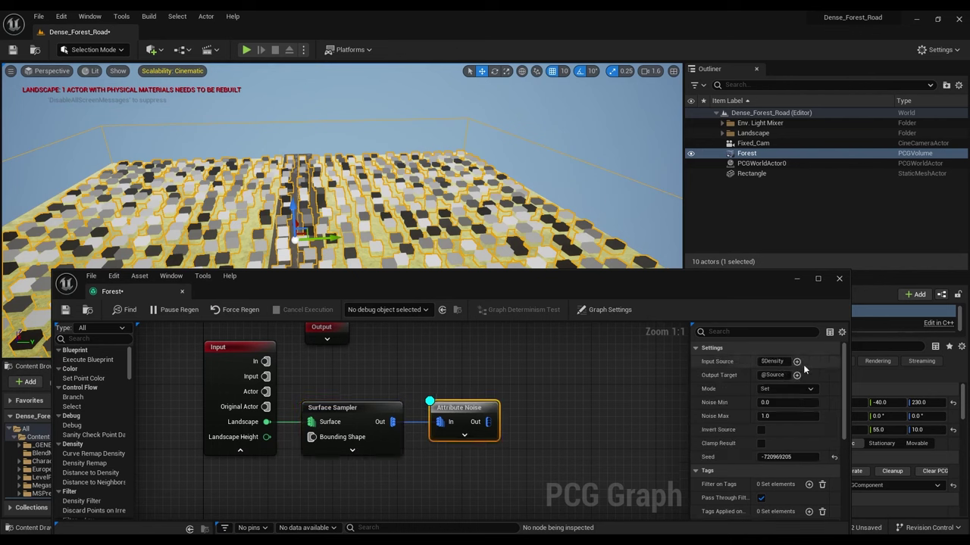
{"action": "left_click", "coordinate": [796, 361]}
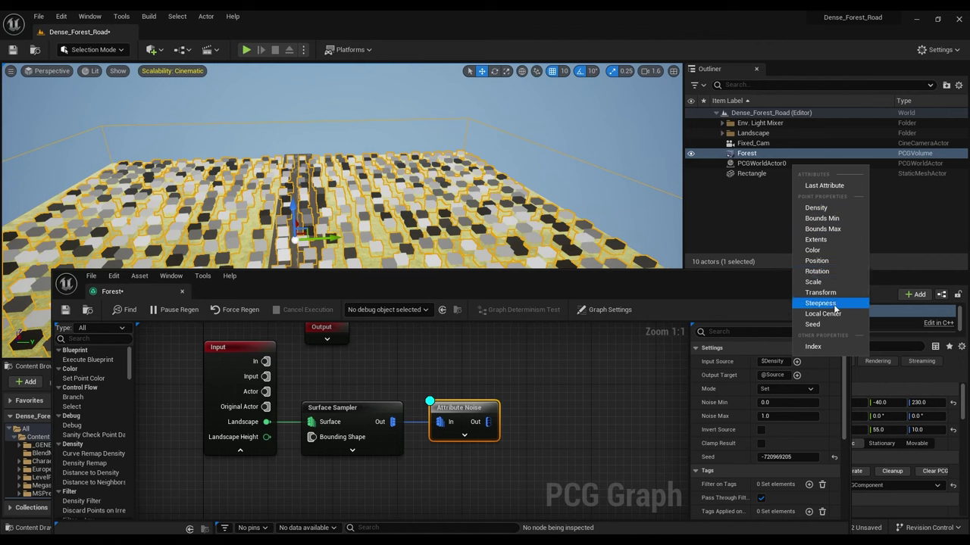
{"action": "left_click", "coordinate": [816, 207]}
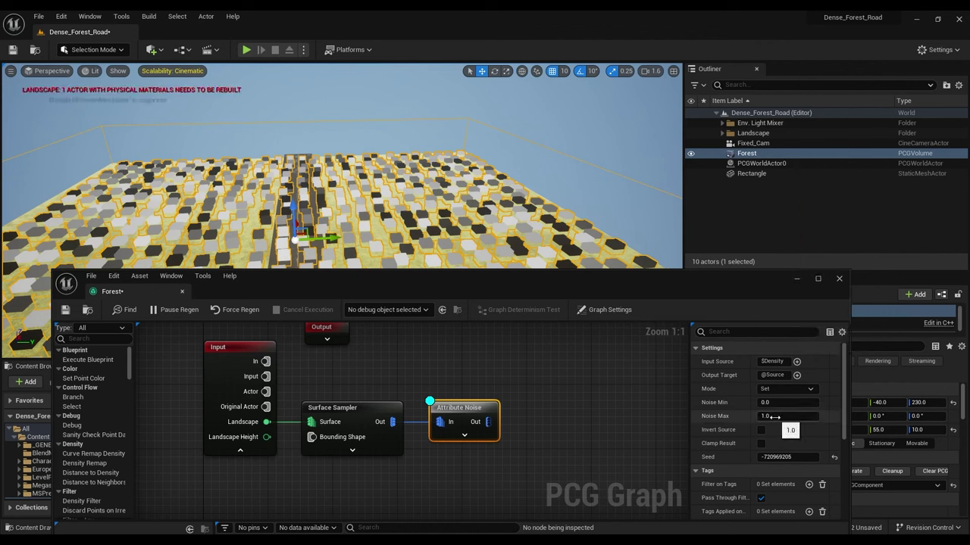
Step: Try a Noise Min of 0.3 and a Noise Max of about 4.15 on Attribute Noise, and reset both to default
{"action": "left_click_drag", "start_coordinate": [787, 416], "coordinate": [826, 416]}
{"action": "key", "text": "ctrl+z"}
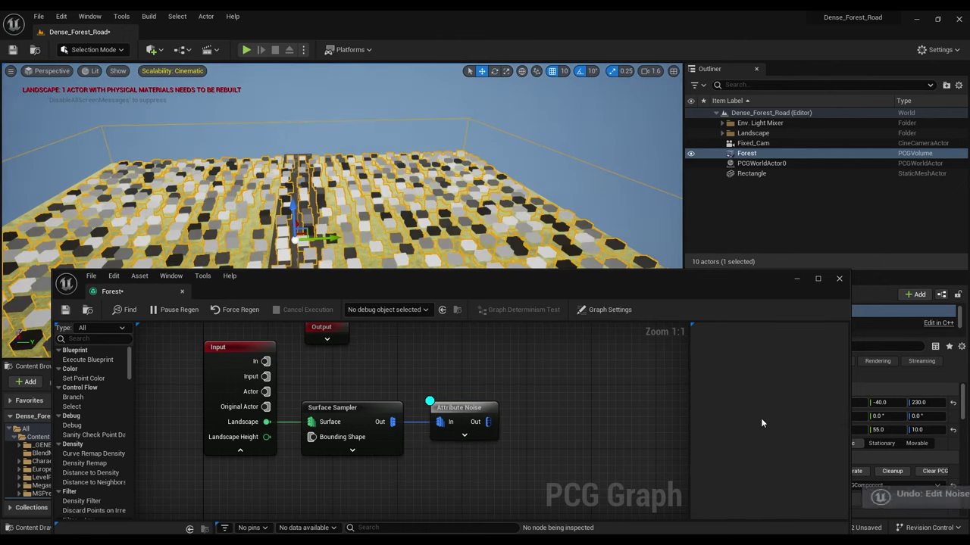
{"action": "left_click", "coordinate": [466, 411]}
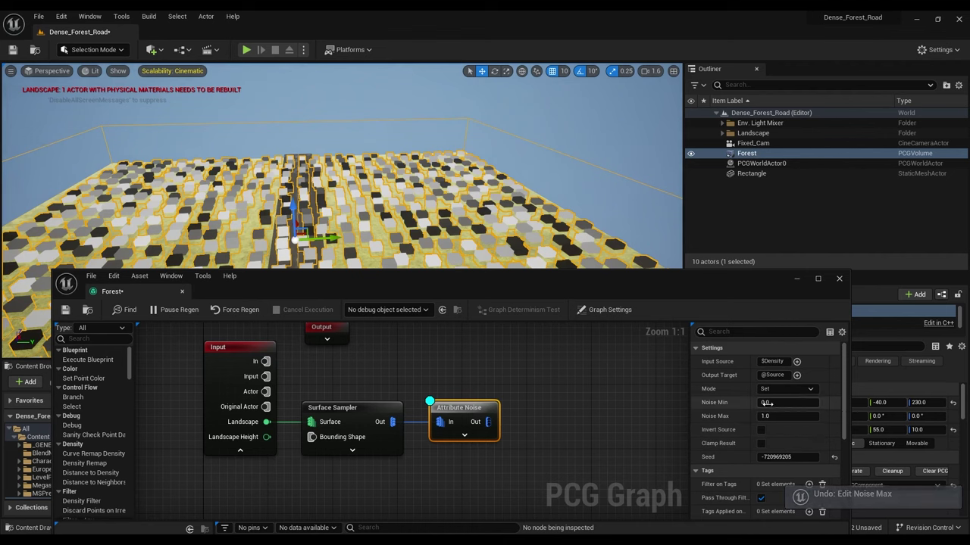
{"action": "mouse_move", "coordinate": [770, 403]}
{"action": "left_mouse_down"}
{"action": "mouse_move", "coordinate": [818, 403]}
{"action": "mouse_move", "coordinate": [782, 402]}
{"action": "left_mouse_up"}
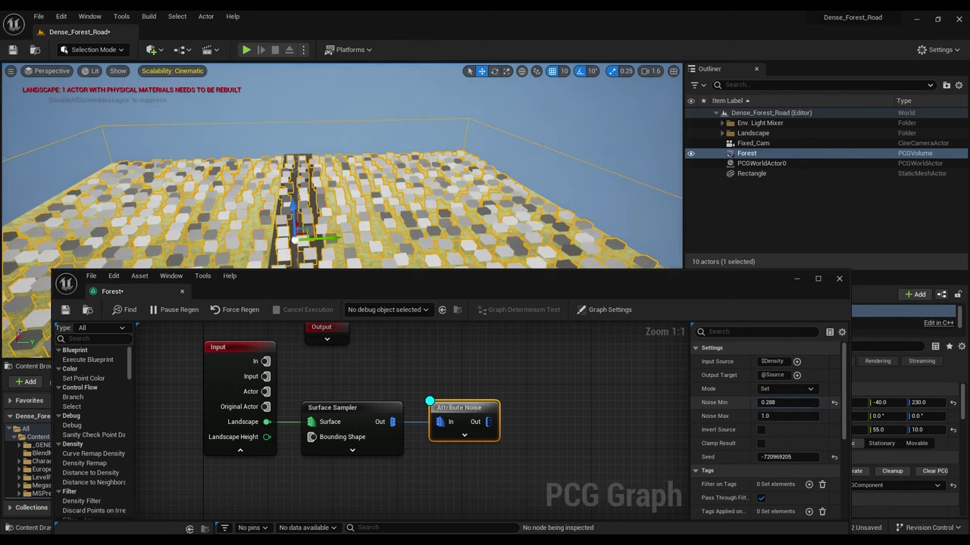
{"action": "left_click", "coordinate": [781, 402]}
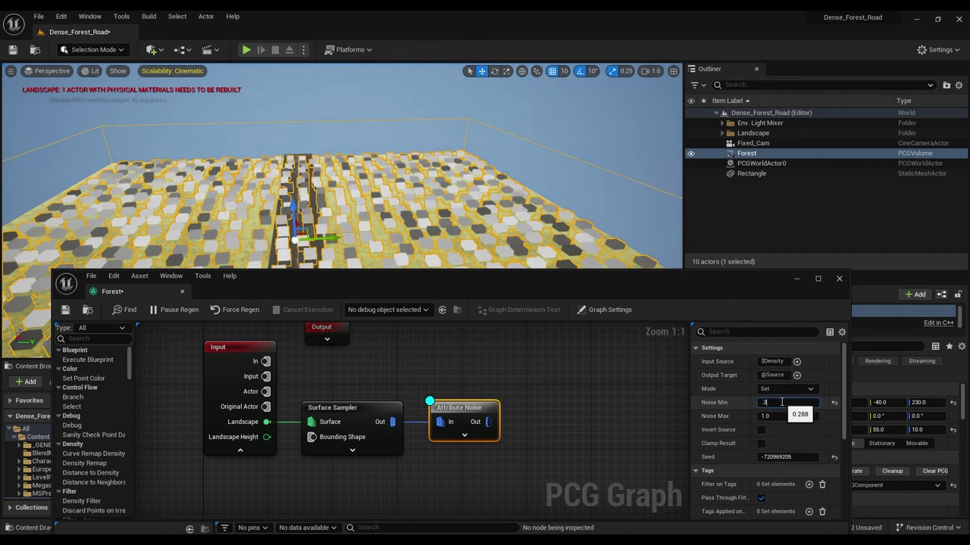
{"action": "mouse_move", "coordinate": [792, 416]}
{"action": "left_mouse_down"}
{"action": "mouse_move", "coordinate": [765, 416]}
{"action": "mouse_move", "coordinate": [776, 419]}
{"action": "left_mouse_up"}
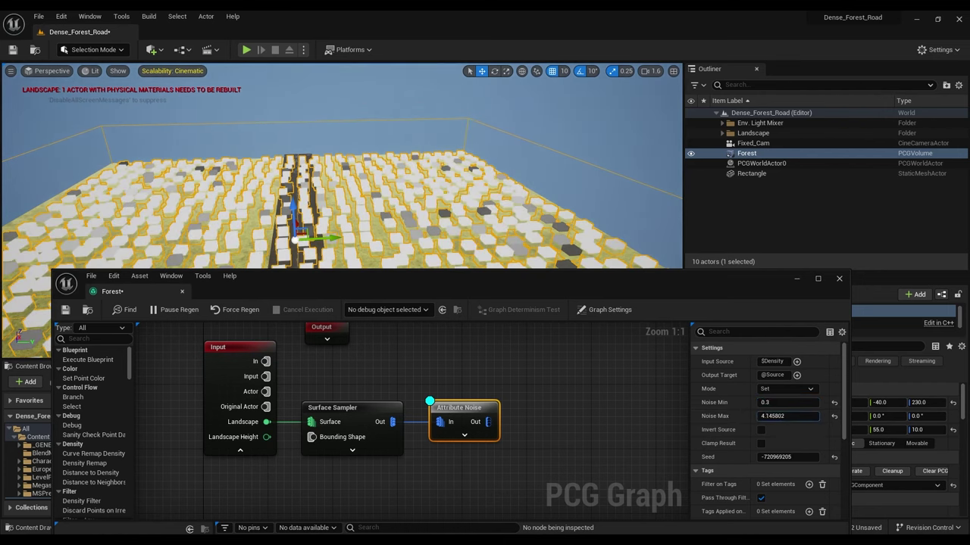
{"action": "left_click", "coordinate": [834, 403]}
{"action": "left_click", "coordinate": [834, 416]}
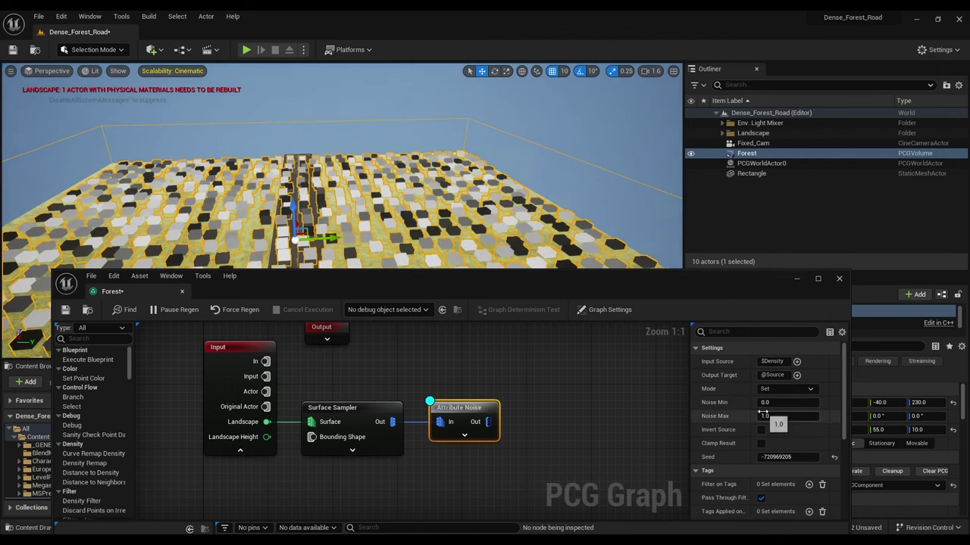
Step: Try Noise Min values of 0.408 and -0.584 on the Attribute Noise node, and restore it to 0.0
{"action": "left_click_drag", "start_coordinate": [768, 404], "coordinate": [769, 405]}
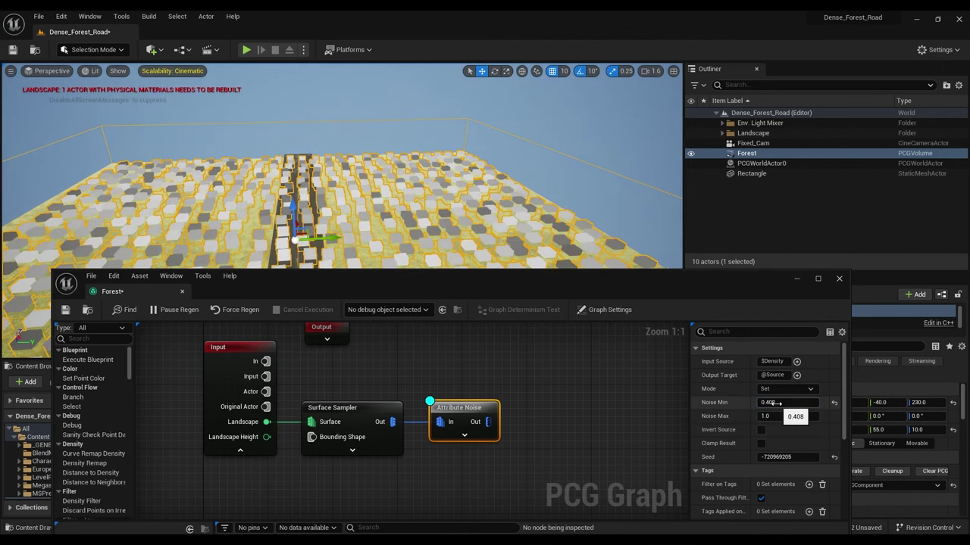
{"action": "left_click", "coordinate": [459, 413]}
{"action": "left_click_drag", "start_coordinate": [788, 403], "coordinate": [776, 403]}
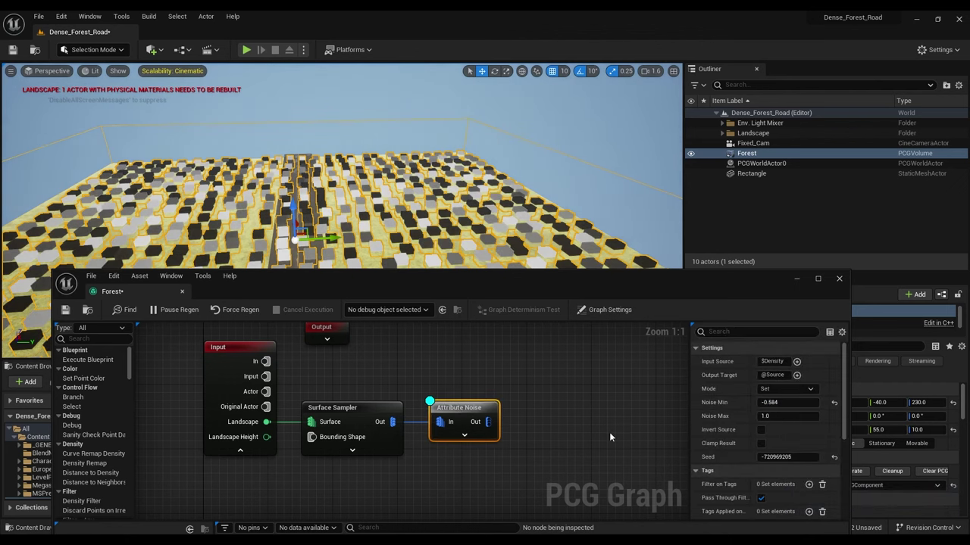
{"action": "key", "text": "ctrl+z"}
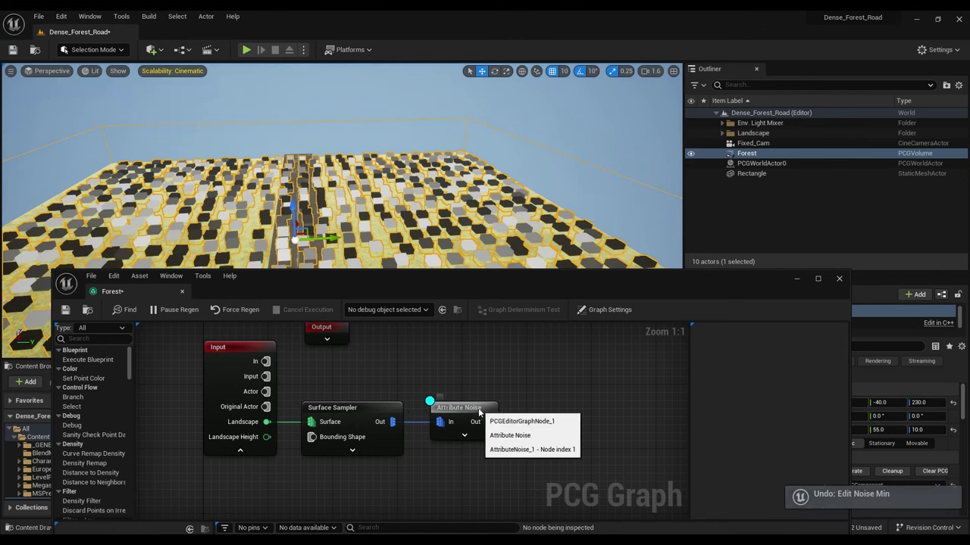
{"action": "left_click", "coordinate": [458, 416]}
{"action": "left_click", "coordinate": [835, 402]}
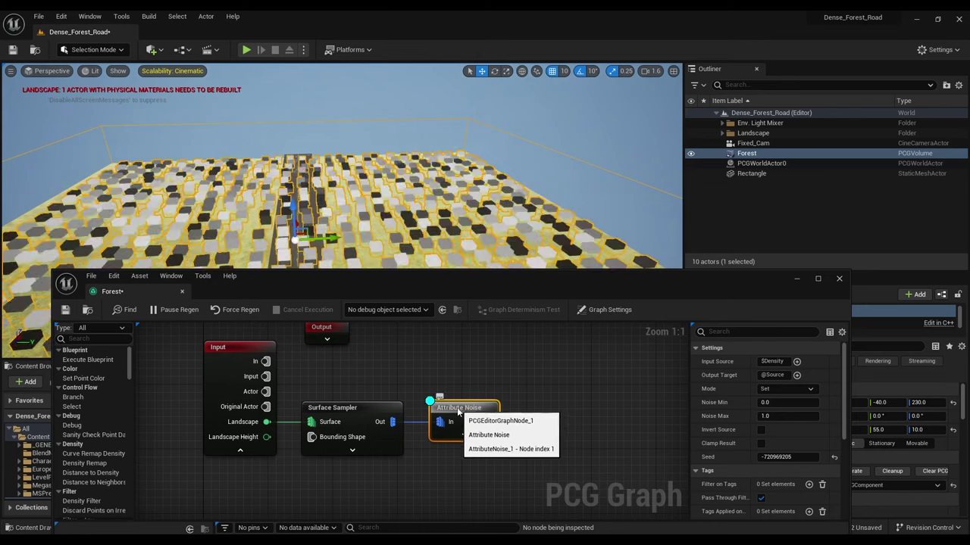
Step: Add a Density Filter node fed by the Attribute Noise output and place it beside that node
{"action": "right_click_drag", "start_coordinate": [540, 408], "coordinate": [483, 393]}
{"action": "left_click_drag", "start_coordinate": [430, 407], "coordinate": [483, 410]}
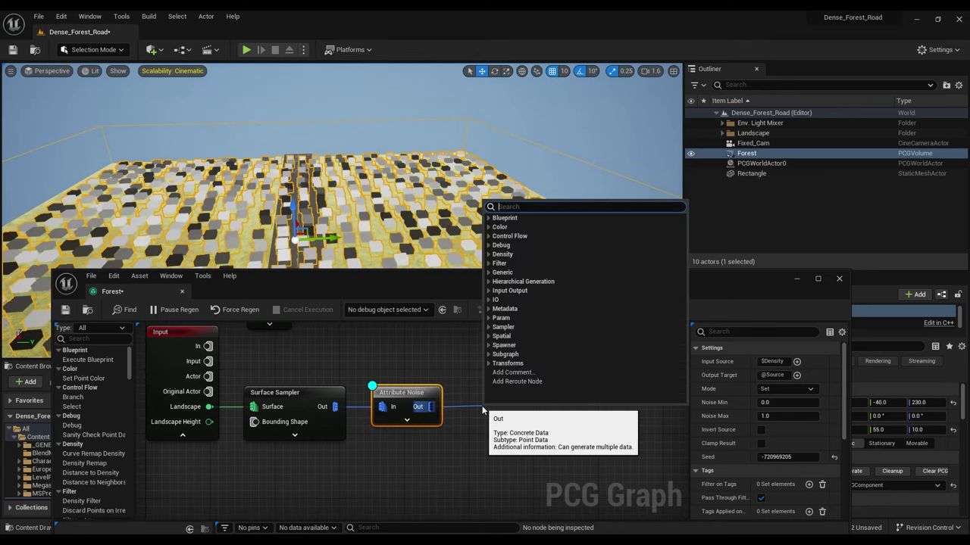
{"action": "type", "text": "Den"}
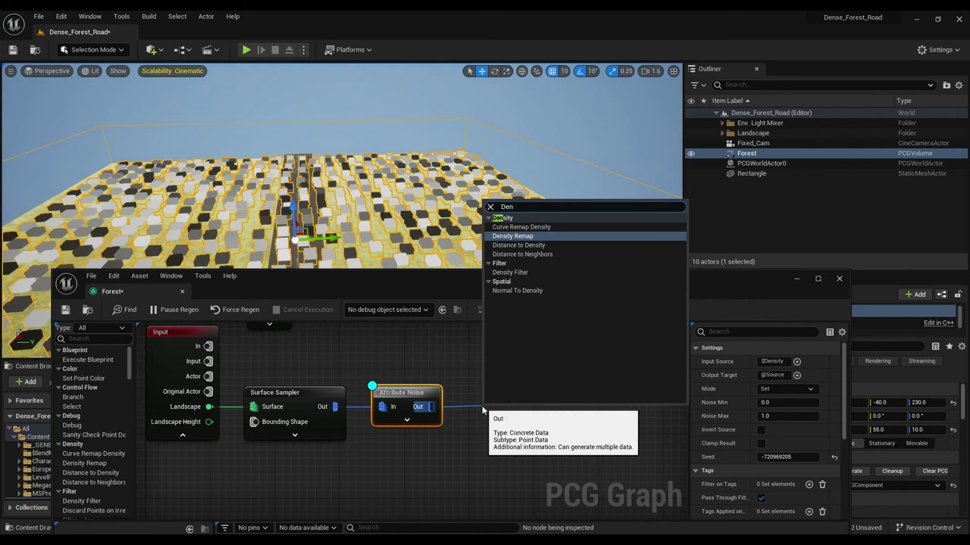
{"action": "key", "text": "Down"}
{"action": "key", "text": "Down"}
{"action": "key", "text": "Down"}
{"action": "key", "text": "Return"}
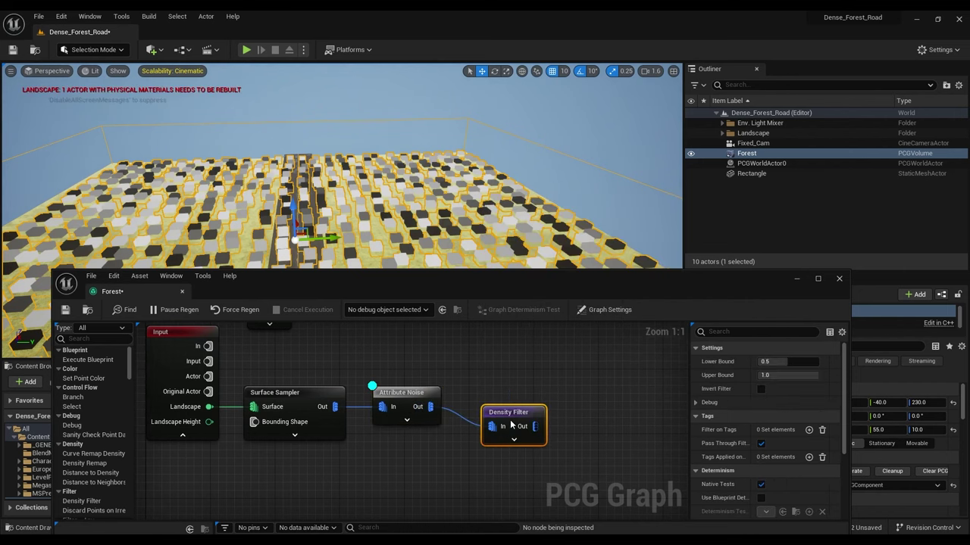
{"action": "left_click_drag", "start_coordinate": [511, 426], "coordinate": [498, 407]}
Step: Enable debug display on the Density Filter node, turn it off on Attribute Noise, and straighten their connection
{"action": "right_click_drag", "start_coordinate": [462, 443], "coordinate": [541, 434]}
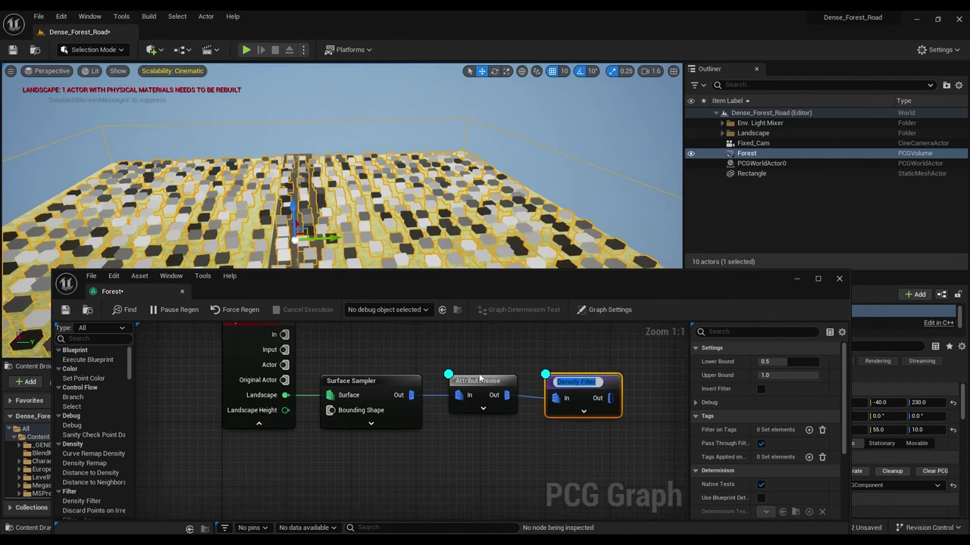
{"action": "left_click", "coordinate": [477, 398]}
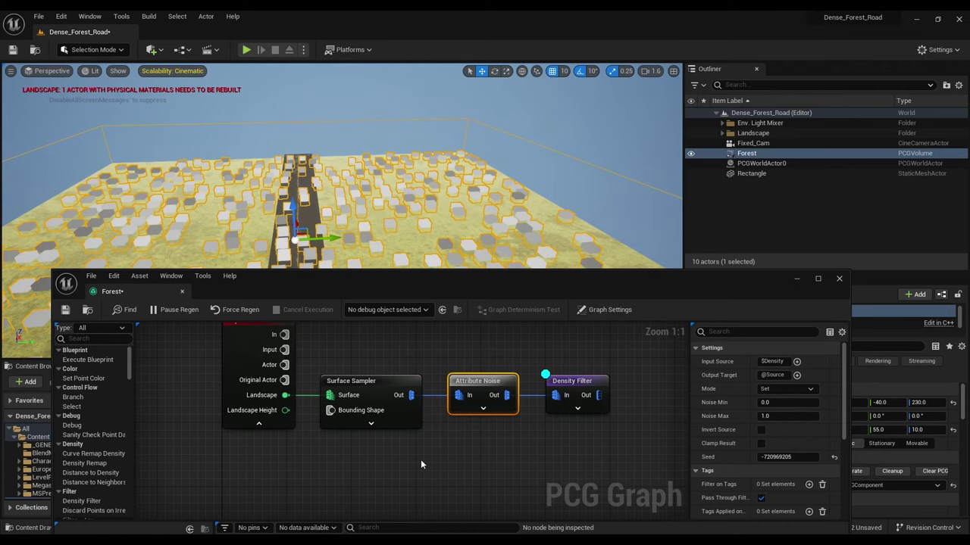
{"action": "right_click_drag", "start_coordinate": [334, 233], "coordinate": [299, 209]}
{"action": "right_click_drag", "start_coordinate": [224, 236], "coordinate": [212, 236]}
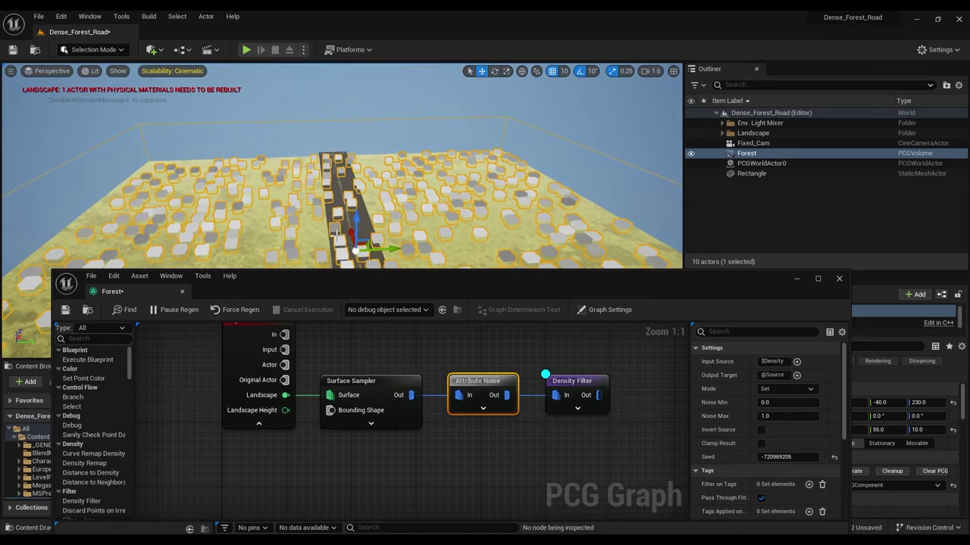
Step: Try lower Upper Bound values on the Density Filter, including 0.88, 0.704 and 0.496, ending at 0.52
{"action": "left_click", "coordinate": [570, 393]}
{"action": "mouse_move", "coordinate": [318, 153]}
{"action": "right_mouse_down"}
{"action": "mouse_move", "coordinate": [307, 189]}
{"action": "mouse_move", "coordinate": [322, 212]}
{"action": "mouse_move", "coordinate": [325, 166]}
{"action": "right_mouse_up"}
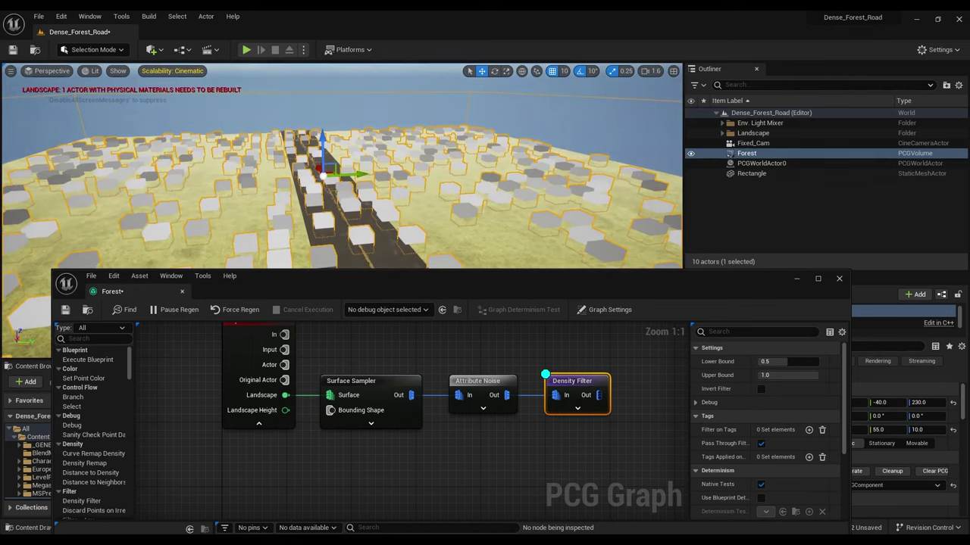
{"action": "mouse_move", "coordinate": [816, 375]}
{"action": "left_mouse_down"}
{"action": "mouse_move", "coordinate": [797, 375]}
{"action": "mouse_move", "coordinate": [810, 375]}
{"action": "left_mouse_up"}
{"action": "right_click_drag", "start_coordinate": [368, 126], "coordinate": [373, 191]}
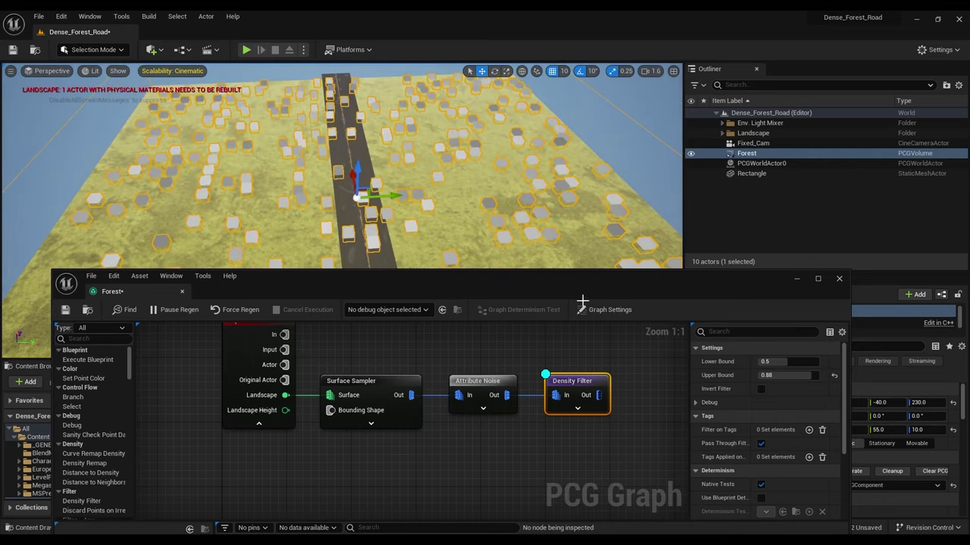
{"action": "left_click_drag", "start_coordinate": [812, 377], "coordinate": [800, 376]}
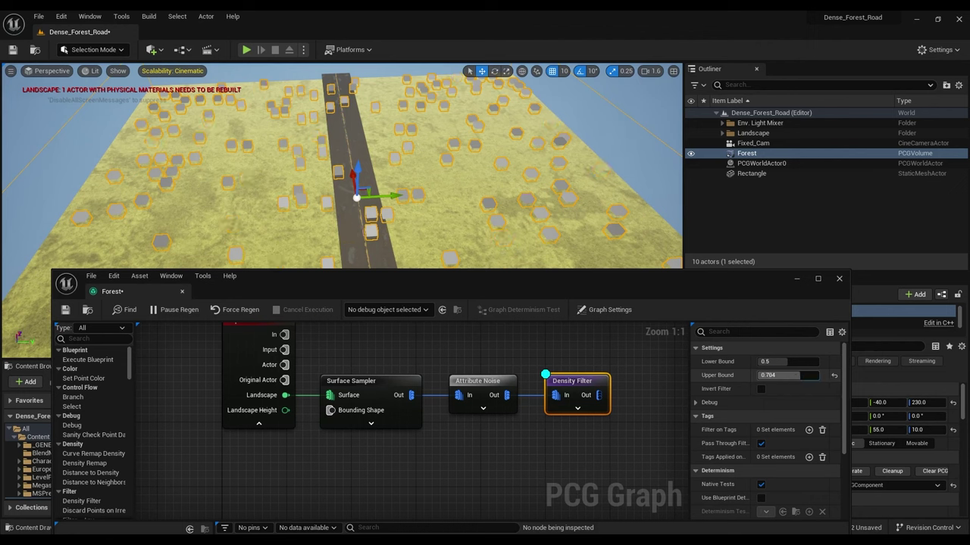
{"action": "left_click_drag", "start_coordinate": [796, 376], "coordinate": [788, 375]}
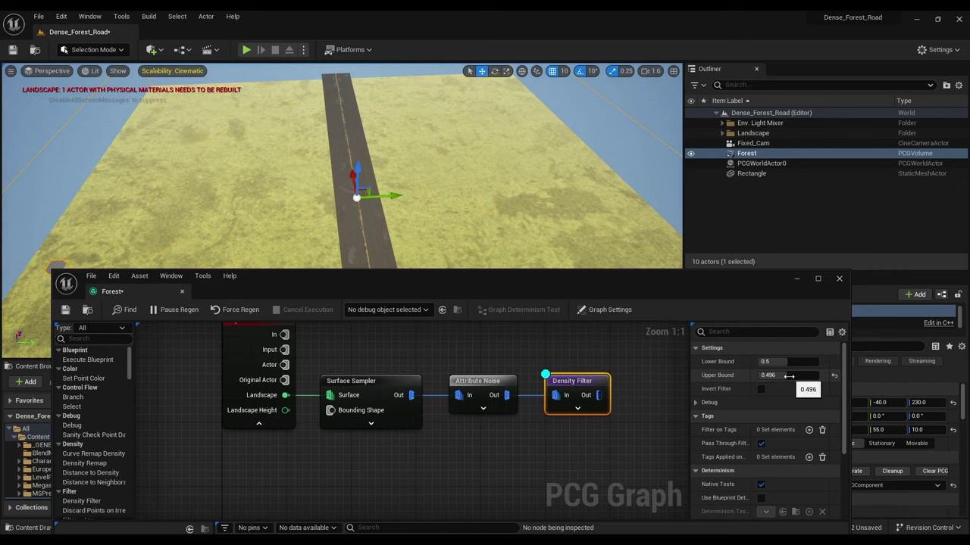
{"action": "left_click_drag", "start_coordinate": [788, 376], "coordinate": [789, 376]}
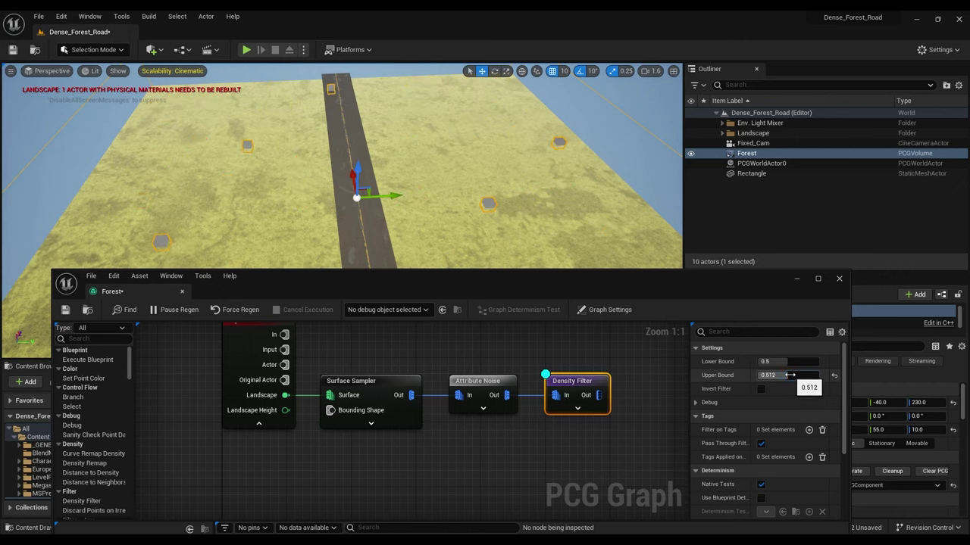
{"action": "right_click_drag", "start_coordinate": [284, 137], "coordinate": [283, 235]}
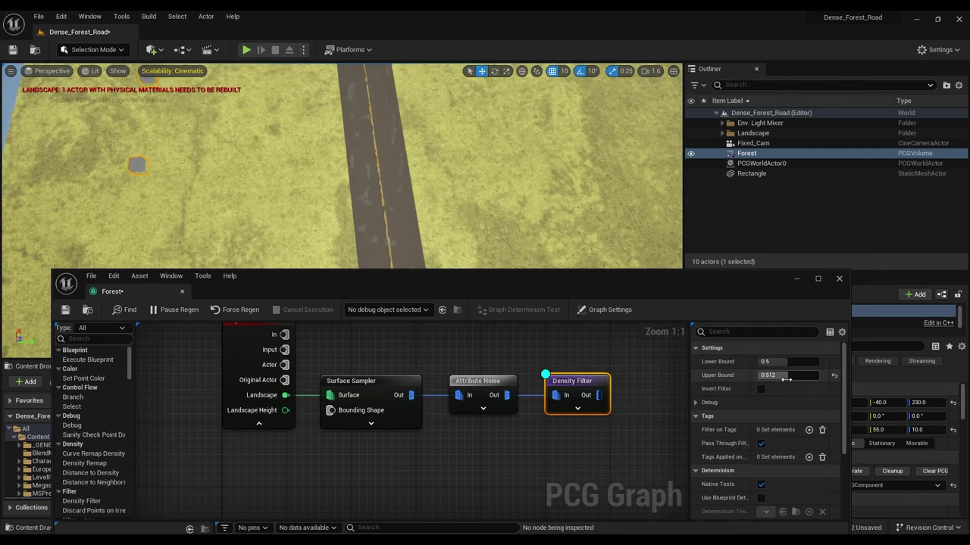
{"action": "left_click_drag", "start_coordinate": [788, 376], "coordinate": [789, 376]}
{"action": "right_click_drag", "start_coordinate": [448, 168], "coordinate": [424, 81]}
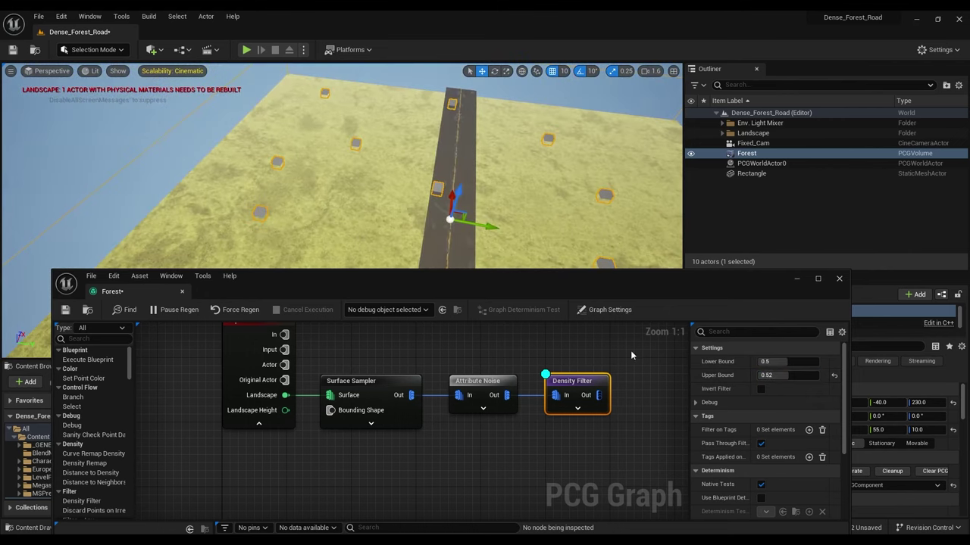
Step: Try a Noise Max of about 1.27 on the Attribute Noise node, and reset it to 1.0
{"action": "left_click", "coordinate": [506, 387]}
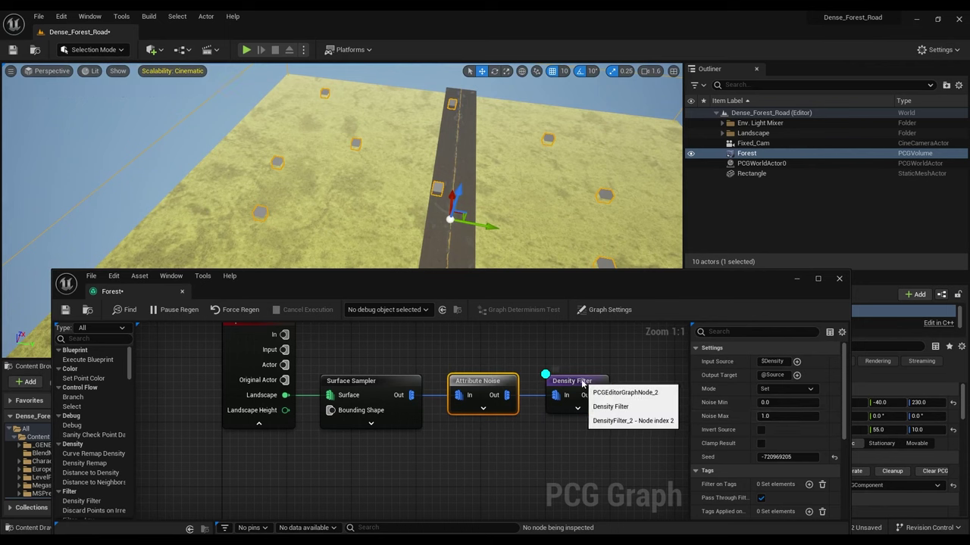
{"action": "left_click", "coordinate": [557, 382]}
{"action": "left_click", "coordinate": [469, 385]}
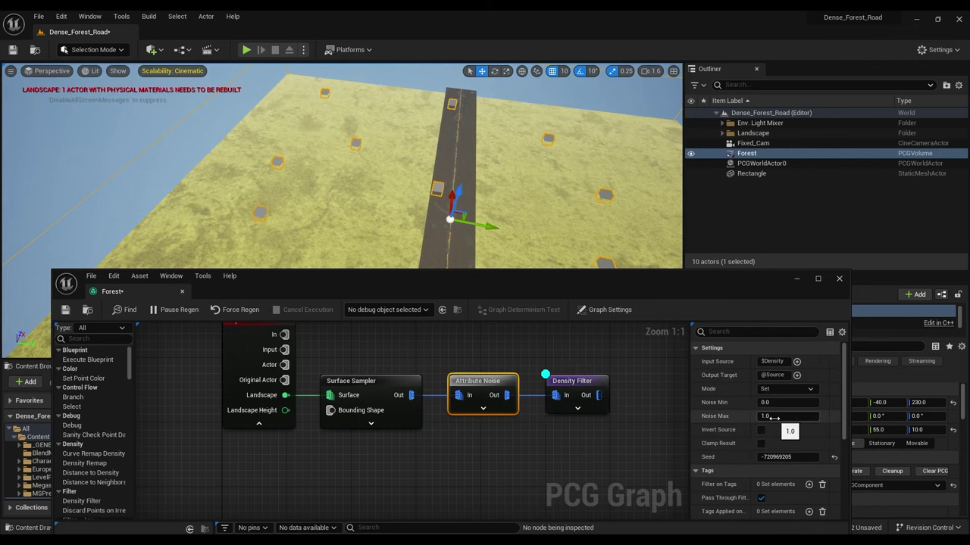
{"action": "mouse_move", "coordinate": [773, 415]}
{"action": "left_mouse_down"}
{"action": "mouse_move", "coordinate": [795, 416]}
{"action": "mouse_move", "coordinate": [788, 419]}
{"action": "left_mouse_up"}
{"action": "right_click_drag", "start_coordinate": [457, 189], "coordinate": [507, 174]}
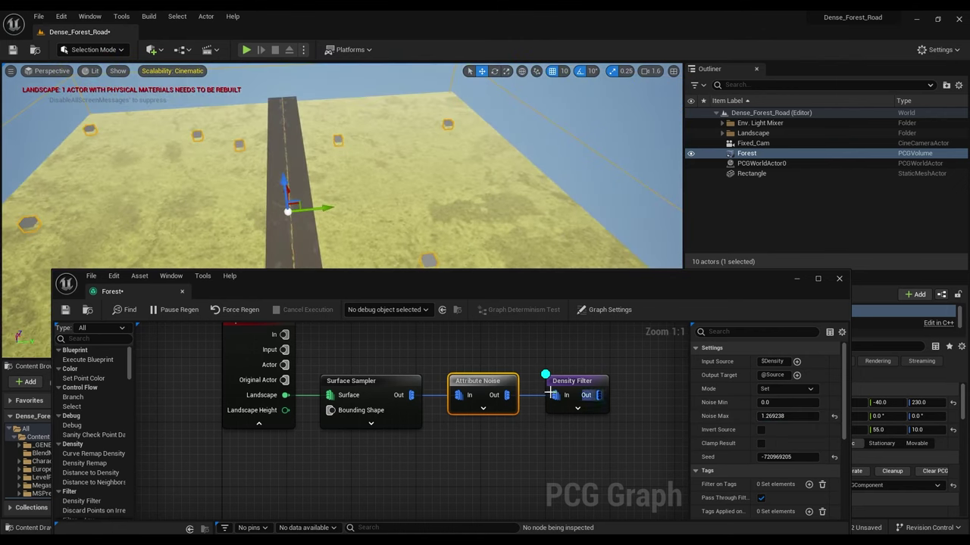
{"action": "left_click", "coordinate": [834, 416]}
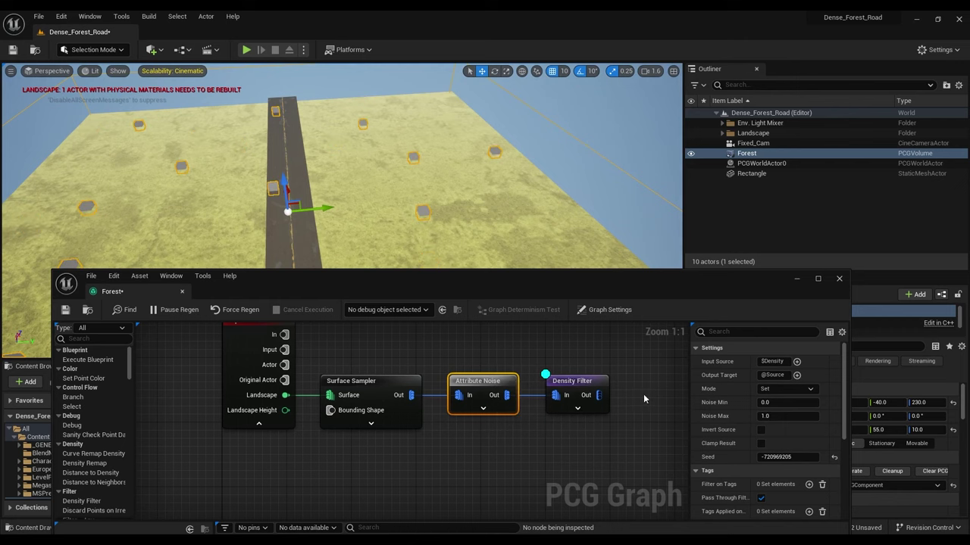
Step: Reset the Density Filter's Upper Bound to 1.0 and keep the node selected
{"action": "left_click", "coordinate": [577, 383]}
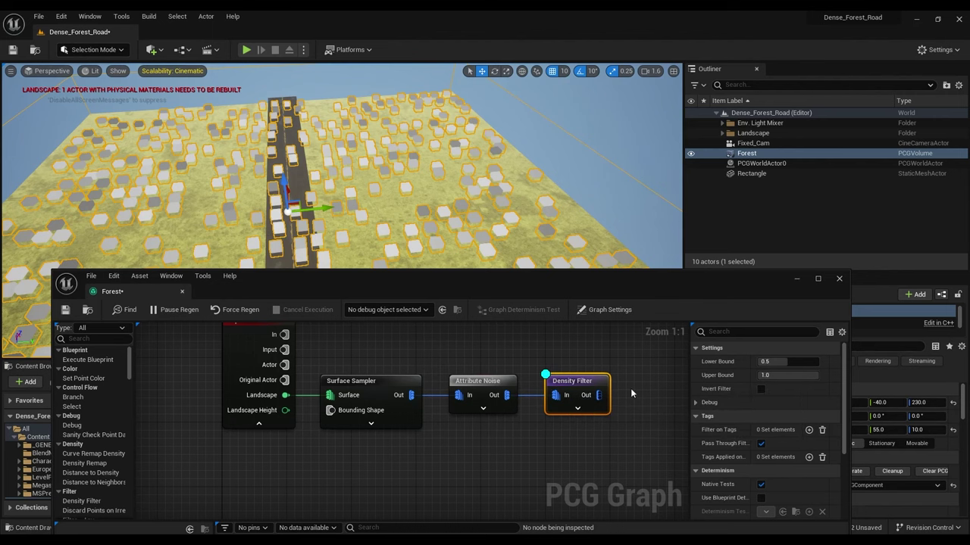
{"action": "left_click", "coordinate": [629, 436]}
{"action": "left_click", "coordinate": [587, 386]}
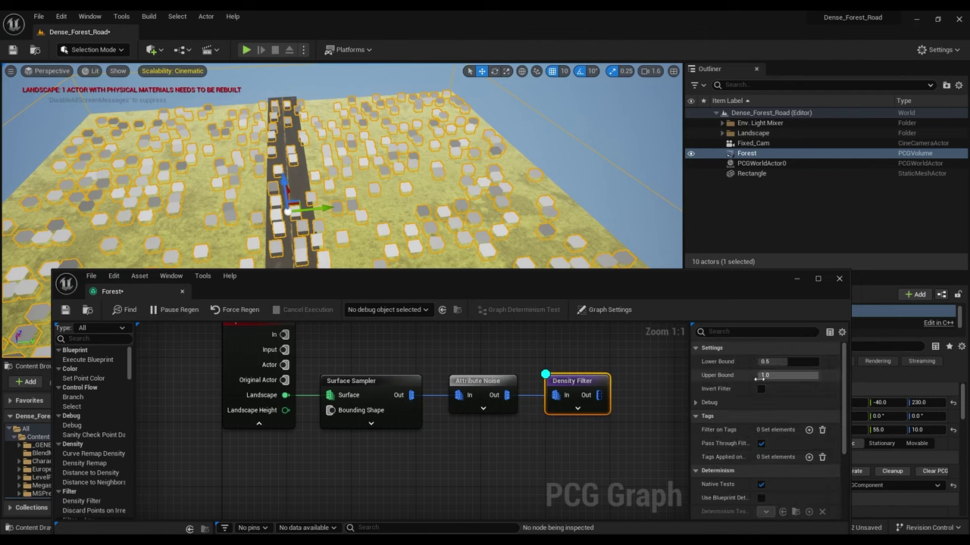
Step: Try a Lower Bound of about 0.404 on the Density Filter, undo it, and set the Upper Bound to 0.6
{"action": "left_click_drag", "start_coordinate": [785, 362], "coordinate": [777, 362]}
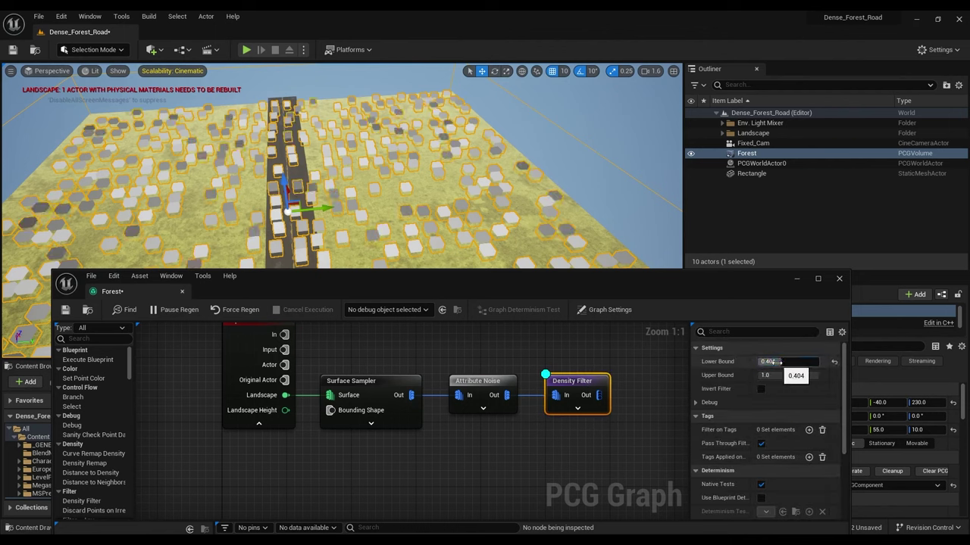
{"action": "key", "text": "ctrl+z"}
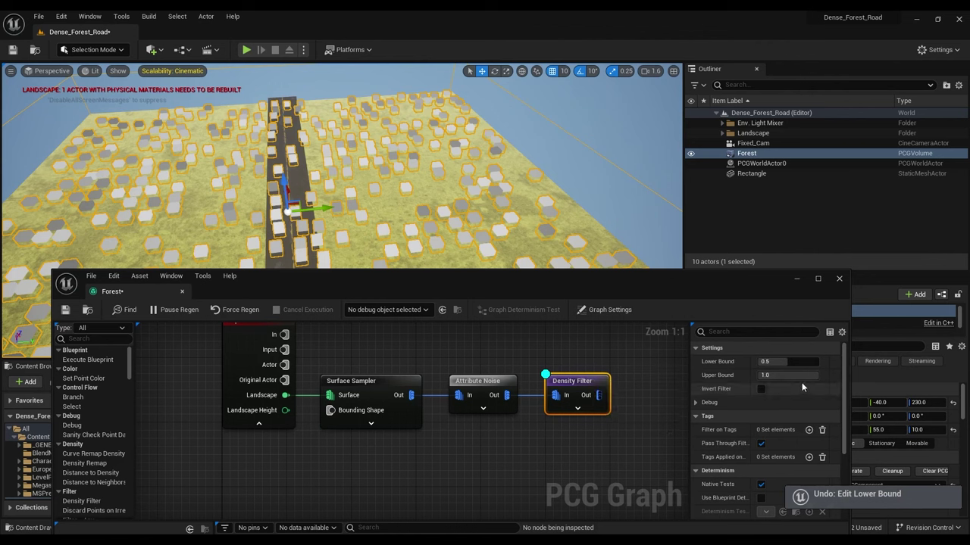
{"action": "left_click_drag", "start_coordinate": [801, 376], "coordinate": [790, 376]}
{"action": "left_click", "coordinate": [793, 376]}
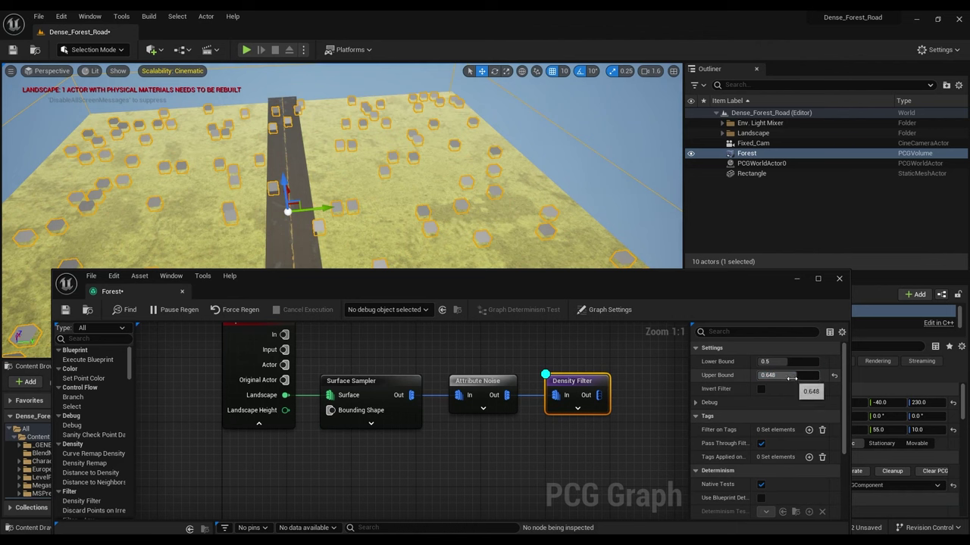
{"action": "type", "text": "0.6"}
{"action": "key", "text": "Return"}
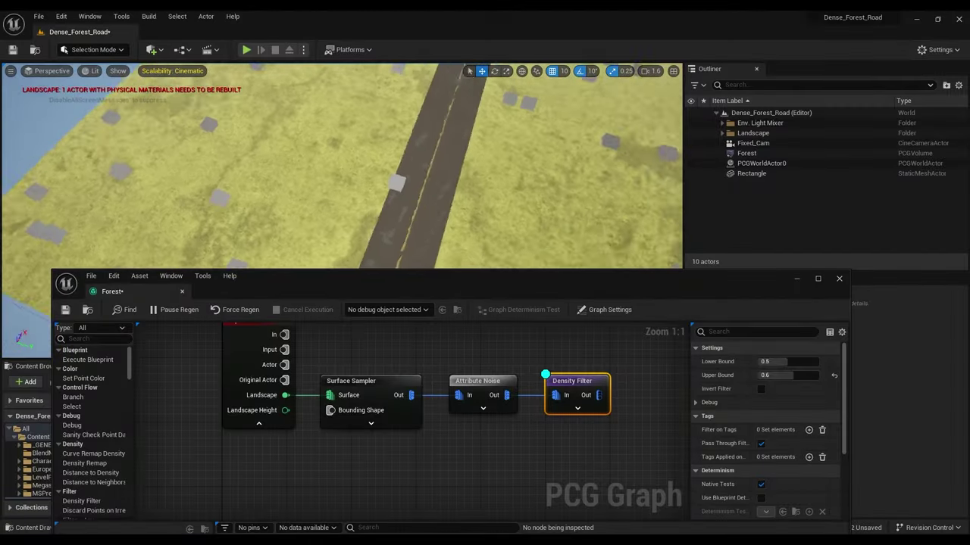
{"action": "right_click_drag", "start_coordinate": [341, 182], "coordinate": [410, 271]}
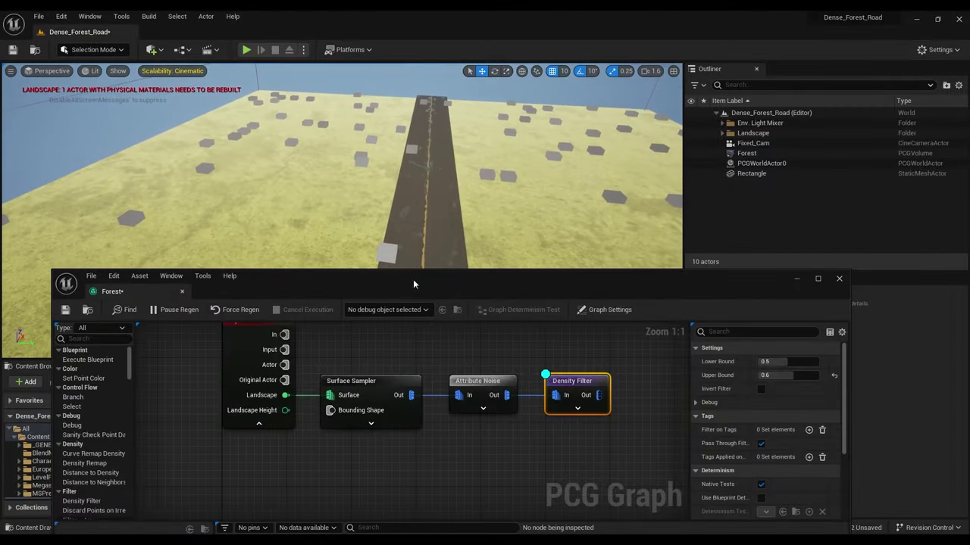
Step: Move the Density Filter node farther from Attribute Noise and break the connection between them
{"action": "left_click_drag", "start_coordinate": [556, 409], "coordinate": [612, 409]}
{"action": "right_click_drag", "start_coordinate": [612, 409], "coordinate": [469, 398]}
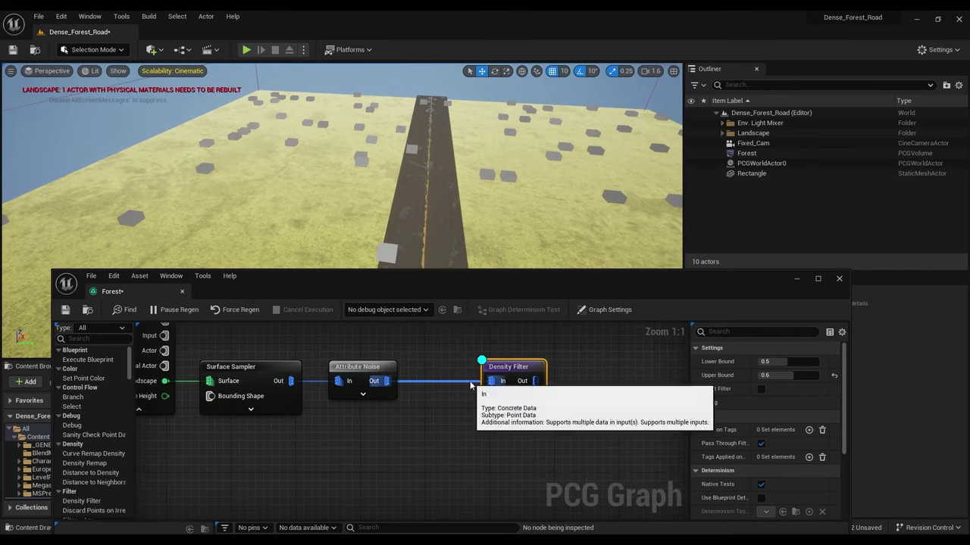
{"action": "right_click", "coordinate": [458, 411]}
{"action": "left_click", "coordinate": [458, 413]}
{"action": "left_click", "coordinate": [431, 414]}
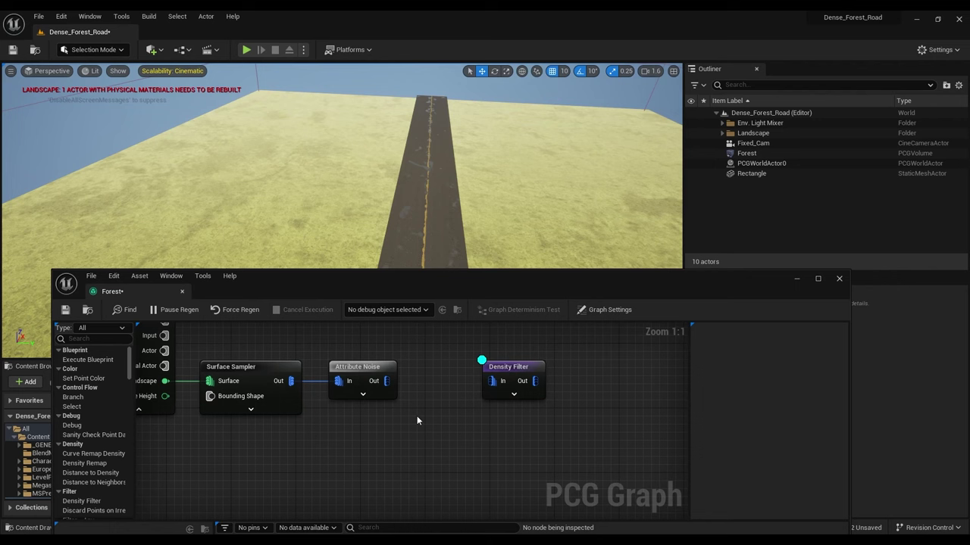
Step: Add a Bounds Modifier node and shift the Density Filter to leave room for it
{"action": "right_click_drag", "start_coordinate": [417, 416], "coordinate": [415, 419]}
{"action": "right_click", "coordinate": [430, 406]}
{"action": "type", "text": "boun"}
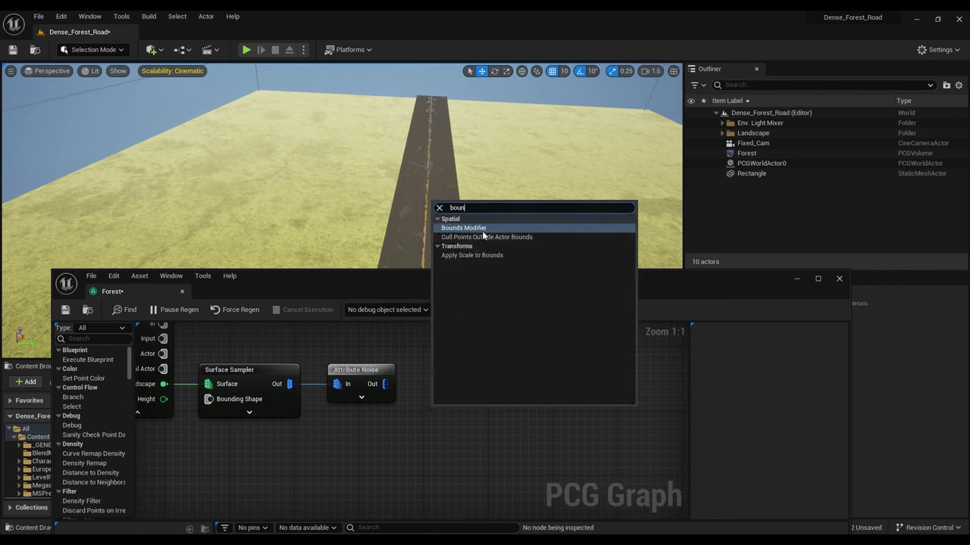
{"action": "left_click", "coordinate": [481, 228]}
{"action": "left_click", "coordinate": [580, 371]}
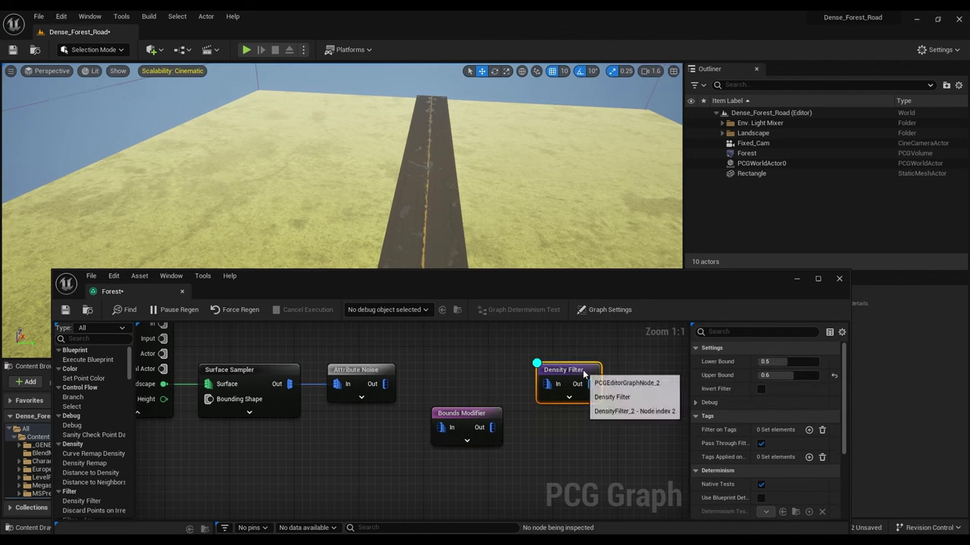
Step: Place the Bounds Modifier between Attribute Noise and Density Filter, wire it in line, and straighten the connections
{"action": "left_click_drag", "start_coordinate": [469, 413], "coordinate": [385, 384]}
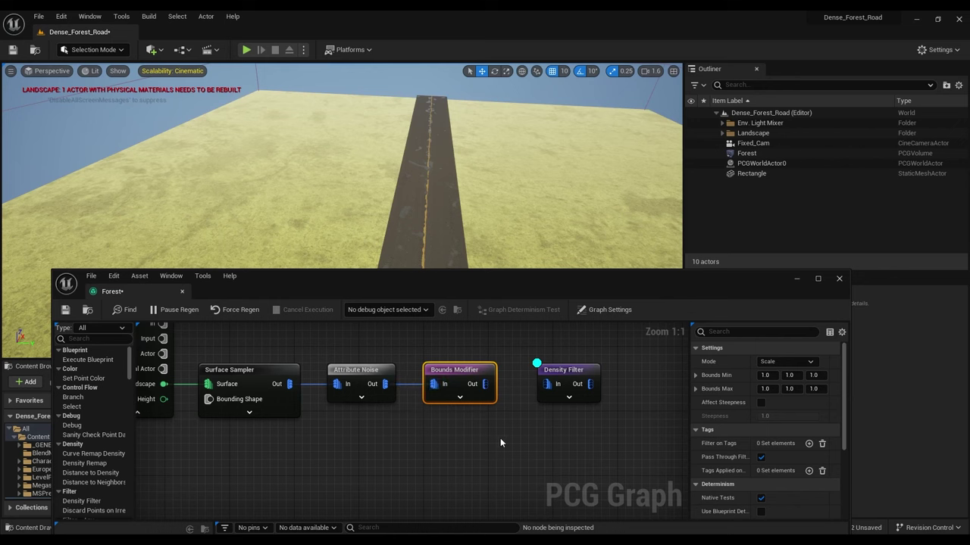
{"action": "key", "text": "d"}
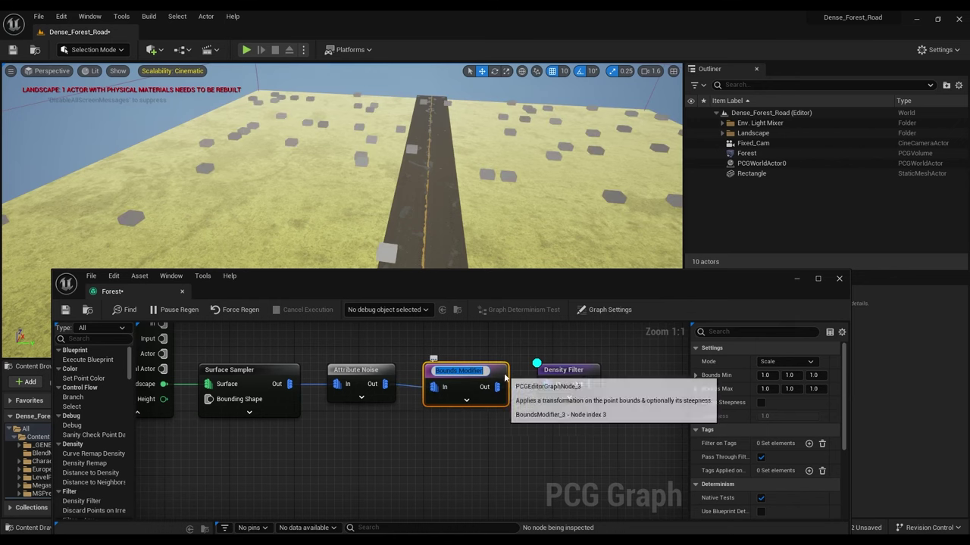
{"action": "left_click", "coordinate": [484, 427]}
{"action": "left_click_drag", "start_coordinate": [546, 370], "coordinate": [537, 369]}
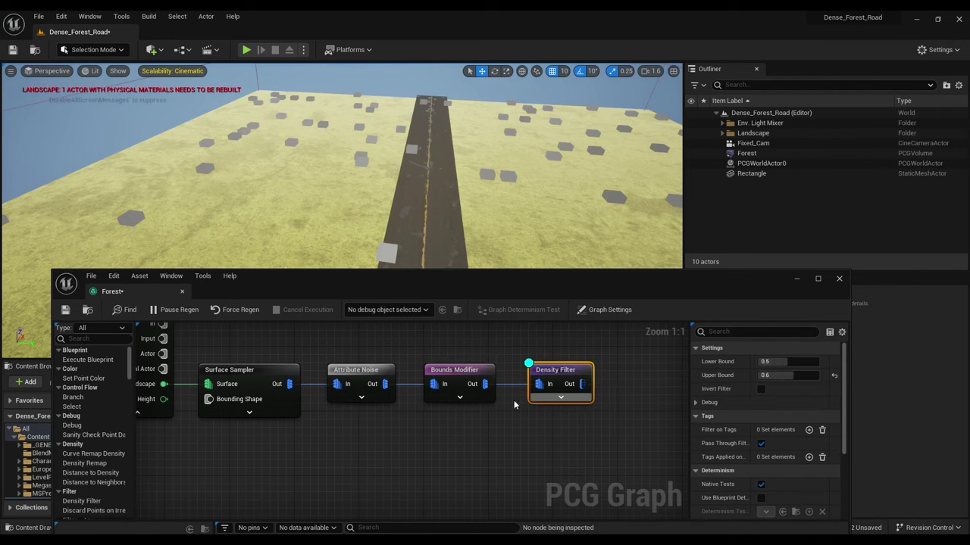
Step: Examine the Bounds Modifier's mode and bounds settings, and check the settings of the Attribute Noise node
{"action": "left_click", "coordinate": [464, 372]}
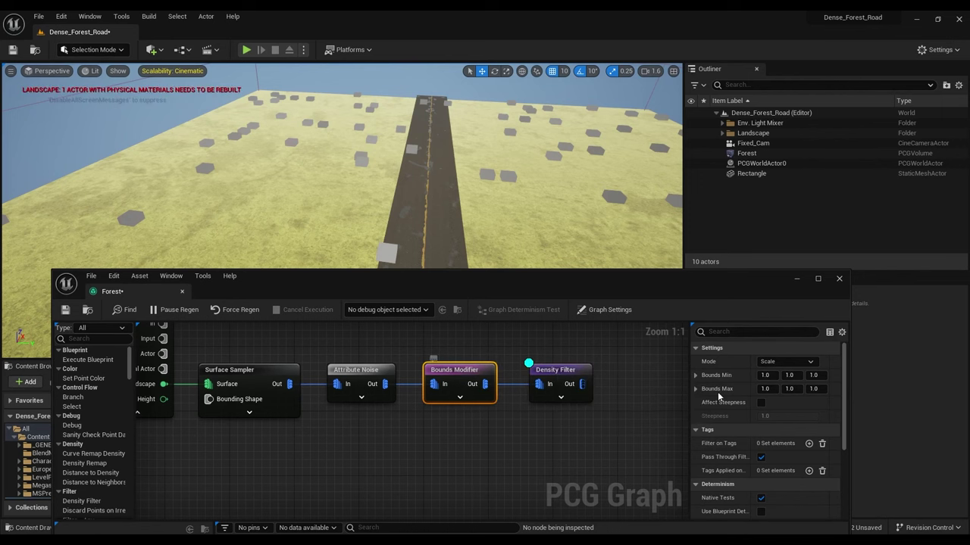
{"action": "left_click", "coordinate": [806, 362]}
{"action": "left_click", "coordinate": [806, 362]}
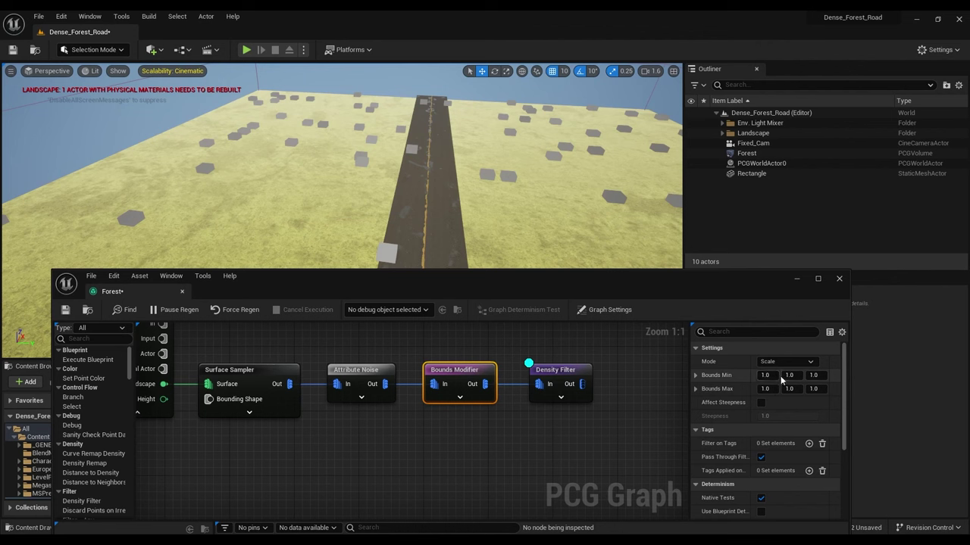
{"action": "left_click", "coordinate": [766, 375]}
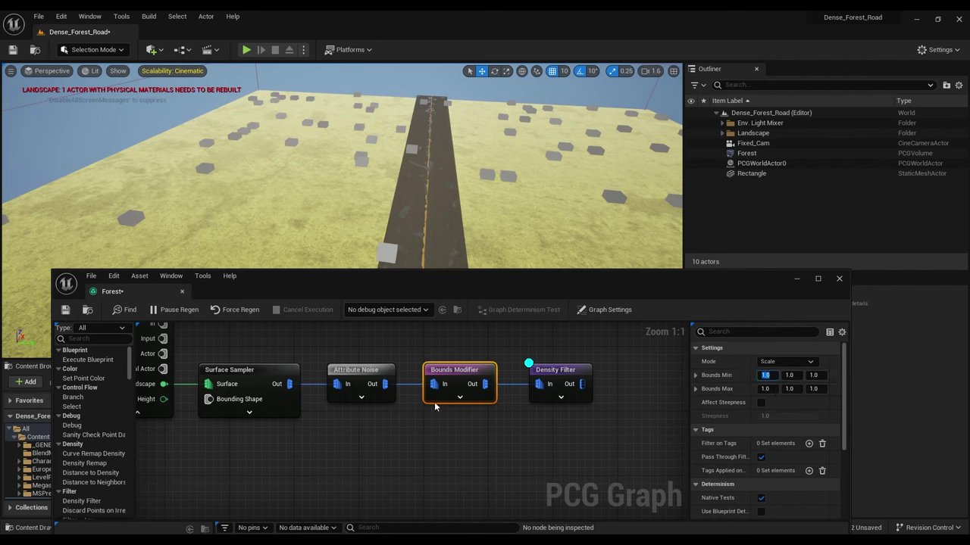
{"action": "left_click", "coordinate": [384, 367]}
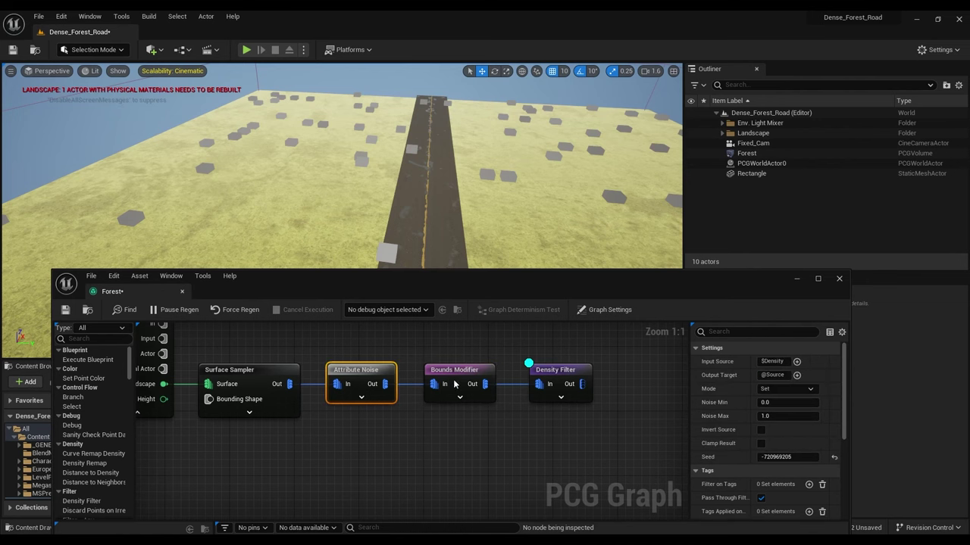
Step: Rearrange and rewire the nodes so Attribute Noise feeds the Density Filter, which feeds the Bounds Modifier
{"action": "right_click", "coordinate": [521, 388]}
{"action": "left_click", "coordinate": [520, 389], "text": "alt"}
{"action": "left_click", "coordinate": [411, 385], "text": "ctrl"}
{"action": "left_click_drag", "start_coordinate": [453, 379], "coordinate": [653, 375]}
{"action": "left_click_drag", "start_coordinate": [500, 352], "coordinate": [671, 399]}
{"action": "left_click_drag", "start_coordinate": [500, 371], "coordinate": [386, 375]}
{"action": "left_click_drag", "start_coordinate": [329, 384], "coordinate": [378, 384]}
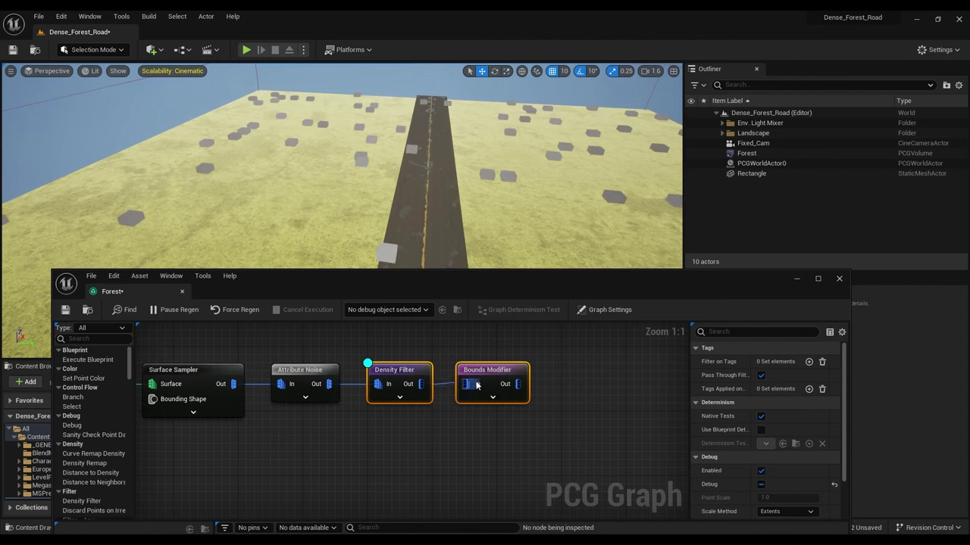
Step: Set the Density Filter's Upper Bound to 0.75
{"action": "left_click", "coordinate": [391, 372]}
{"action": "right_click_drag", "start_coordinate": [340, 114], "coordinate": [416, 159]}
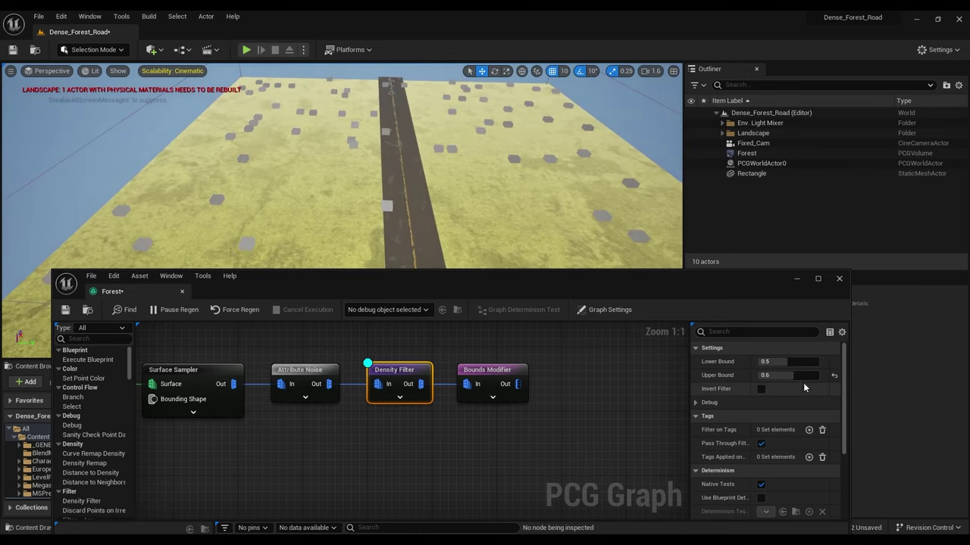
{"action": "left_click_drag", "start_coordinate": [795, 375], "coordinate": [795, 376]}
{"action": "left_click", "coordinate": [796, 376]}
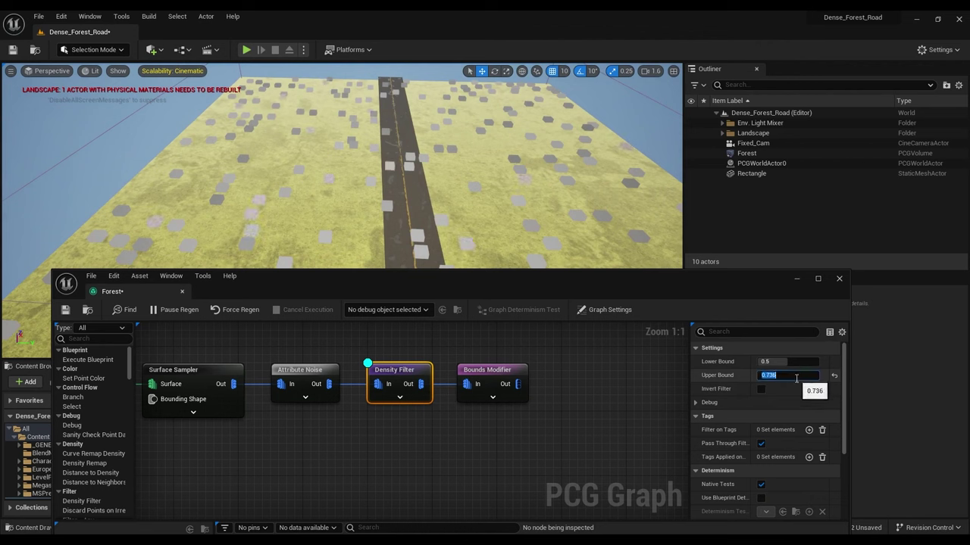
Step: Turn off debug display on the Density Filter and enable it on the Bounds Modifier
{"action": "left_click", "coordinate": [485, 369]}
{"action": "left_click", "coordinate": [414, 372]}
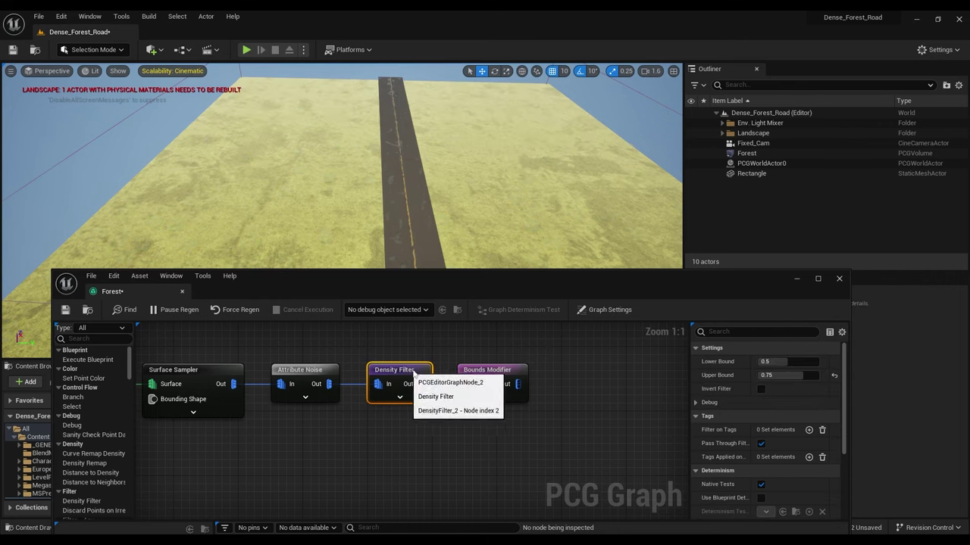
{"action": "left_click", "coordinate": [465, 370]}
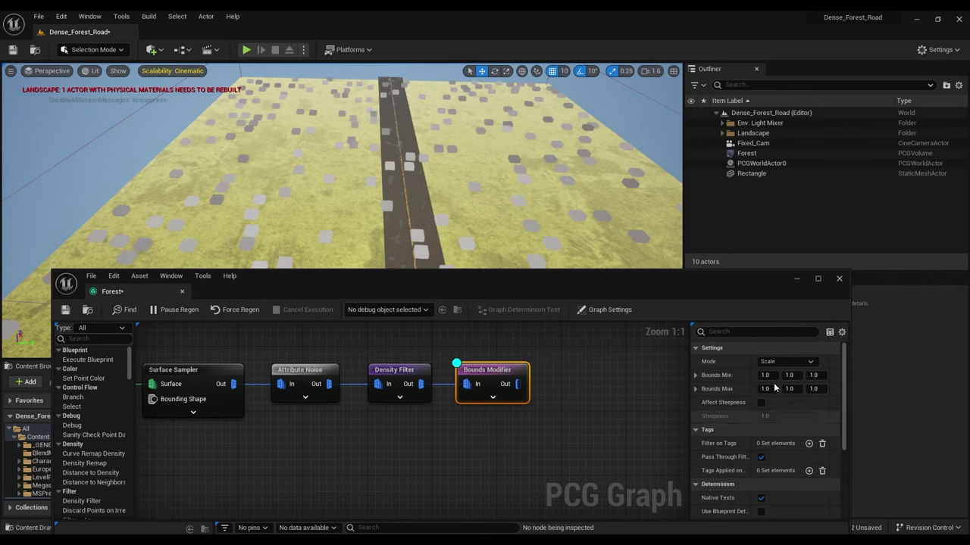
Step: Set the Bounds Modifier's Bounds Min Z to 10 and all three Bounds Max values to 10
{"action": "left_click", "coordinate": [813, 375]}
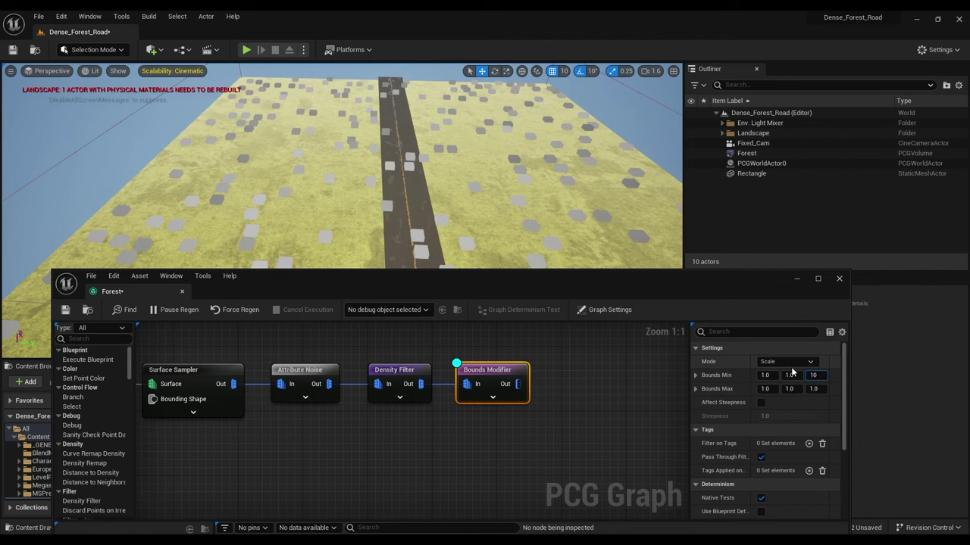
{"action": "type", "text": "10"}
{"action": "key", "text": "Tab"}
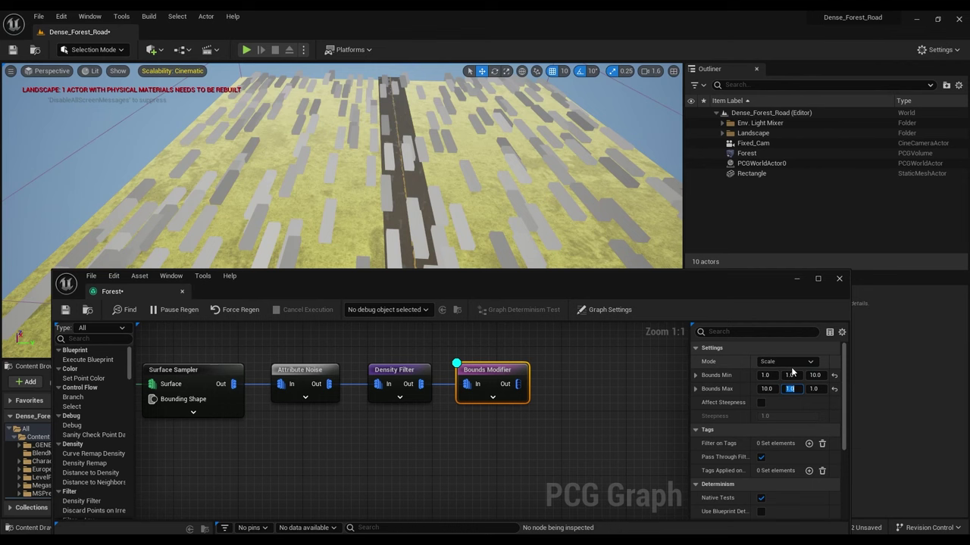
{"action": "type", "text": "10"}
{"action": "key", "text": "Tab"}
{"action": "type", "text": "10"}
{"action": "key", "text": "Return"}
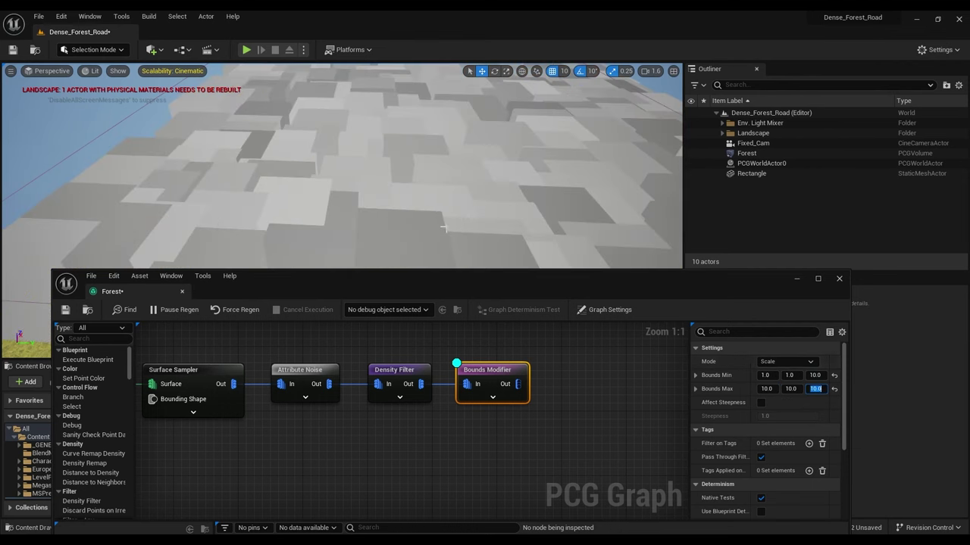
Step: Set the Bounds Modifier's Bounds Max X and Y to 2
{"action": "left_click", "coordinate": [767, 375]}
{"action": "left_click", "coordinate": [766, 388]}
{"action": "type", "text": "5"}
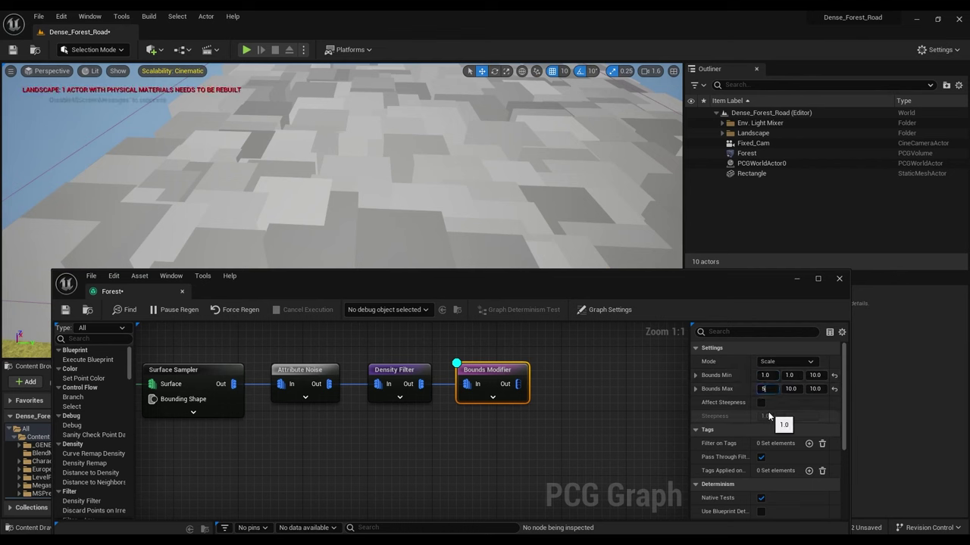
{"action": "key", "text": "BackSpace"}
{"action": "type", "text": "2"}
{"action": "left_click", "coordinate": [788, 388]}
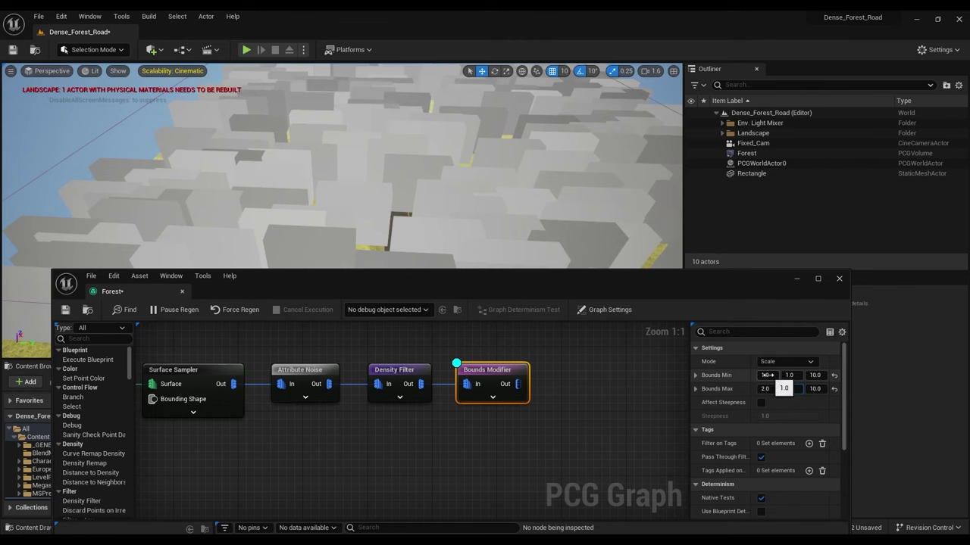
{"action": "type", "text": "2"}
{"action": "key", "text": "Return"}
Step: Set the Bounds Modifier's Bounds Min X to 0.7
{"action": "left_click", "coordinate": [769, 376]}
{"action": "right_click_drag", "start_coordinate": [415, 168], "coordinate": [349, 205]}
{"action": "key", "text": "w"}
{"action": "key", "text": "s"}
{"action": "right_click_drag", "start_coordinate": [457, 190], "coordinate": [462, 191]}
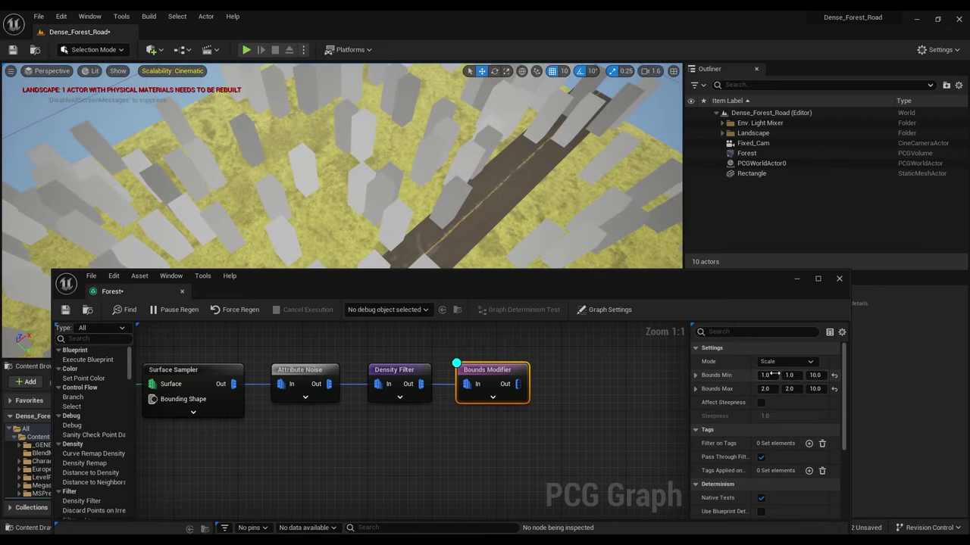
{"action": "type", "text": ".7"}
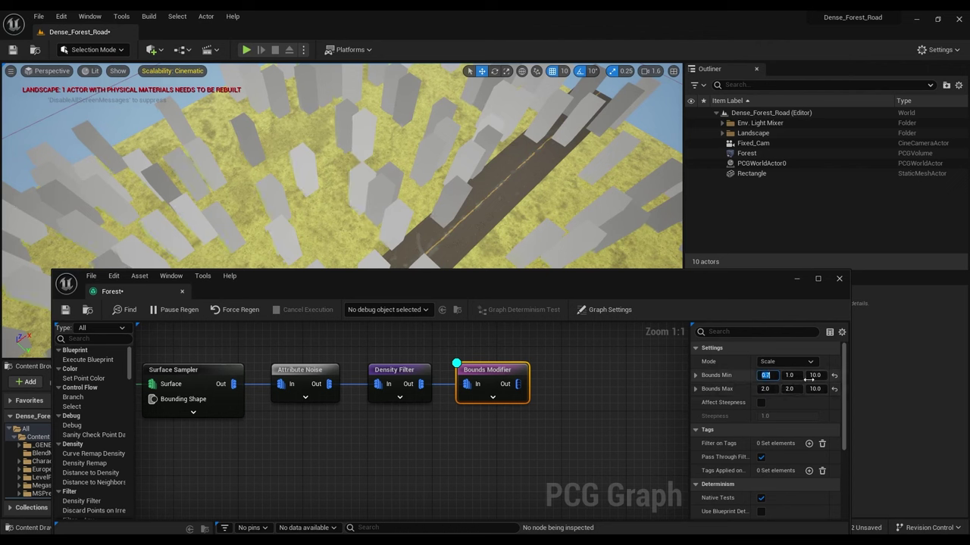
{"action": "left_click", "coordinate": [796, 376]}
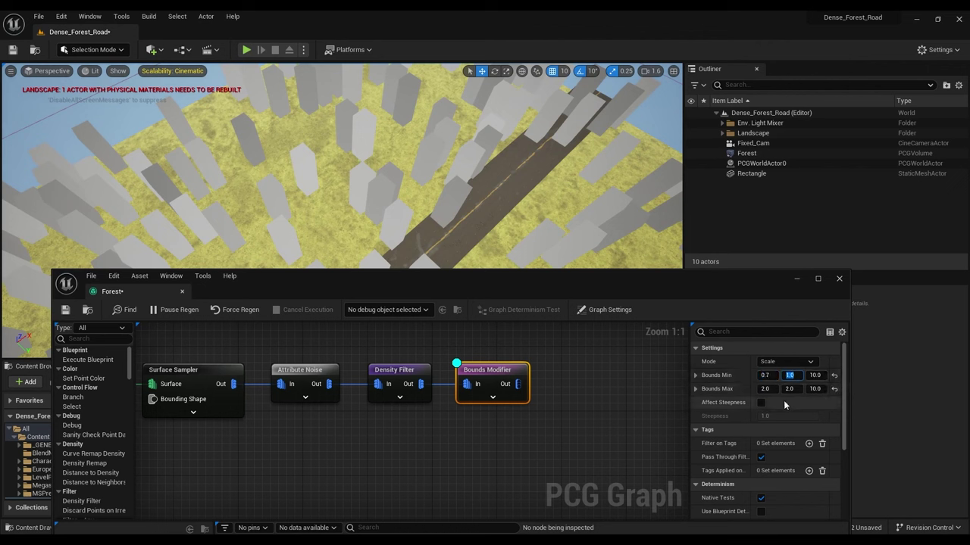
Step: Toggle Affect Steepness on and off, then try the Intersect, Include and Translate modes before returning the Bounds Modifier to Scale
{"action": "left_click", "coordinate": [762, 403]}
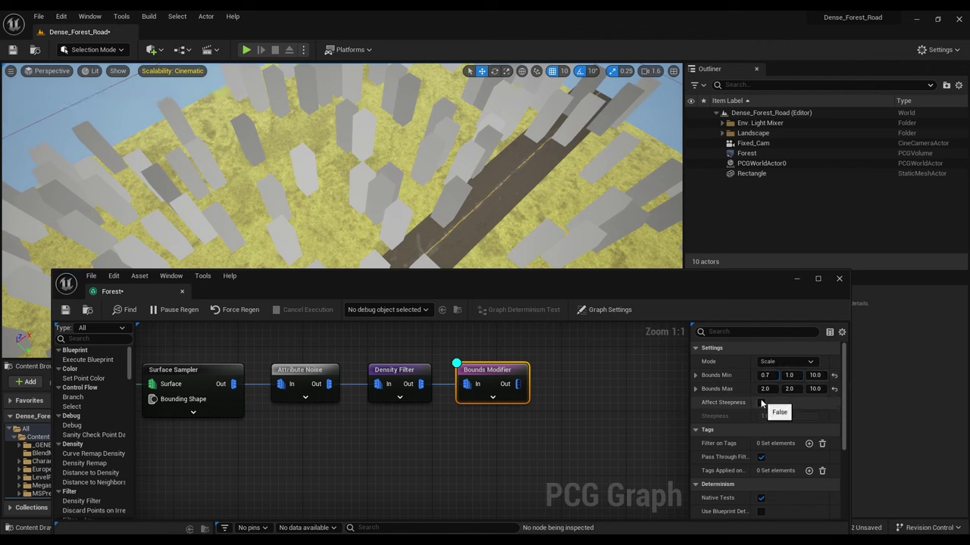
{"action": "left_click", "coordinate": [761, 403]}
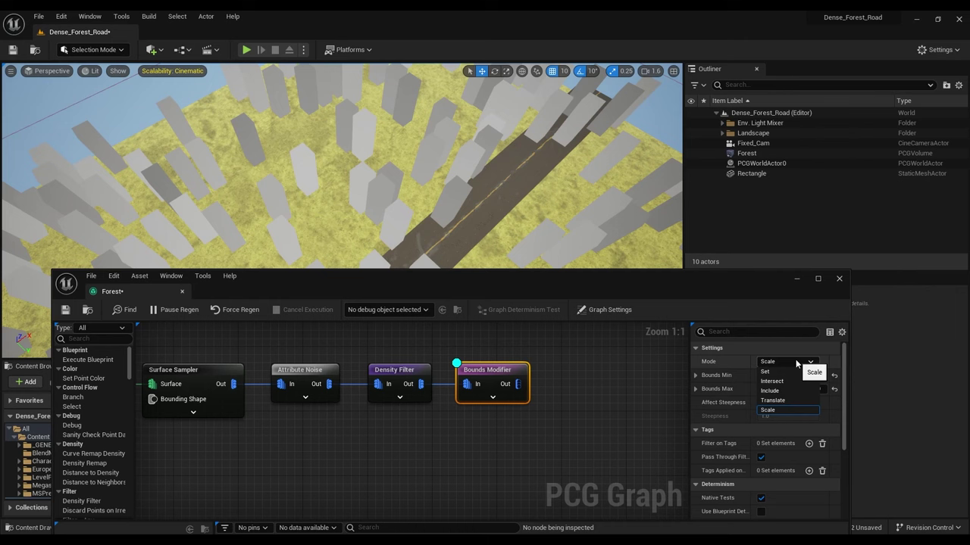
{"action": "left_click", "coordinate": [772, 381]}
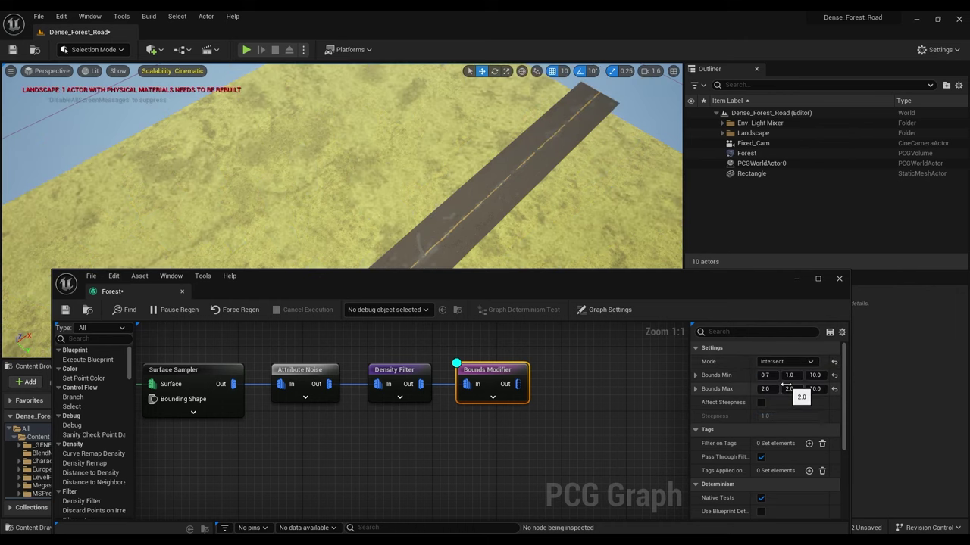
{"action": "left_click", "coordinate": [789, 362]}
{"action": "left_click", "coordinate": [770, 391]}
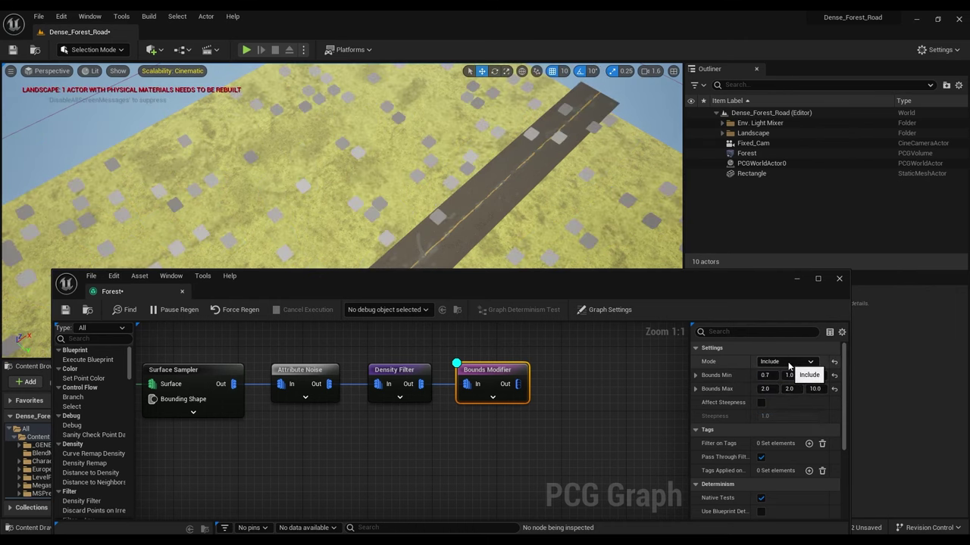
{"action": "left_click", "coordinate": [789, 362]}
{"action": "left_click", "coordinate": [774, 400]}
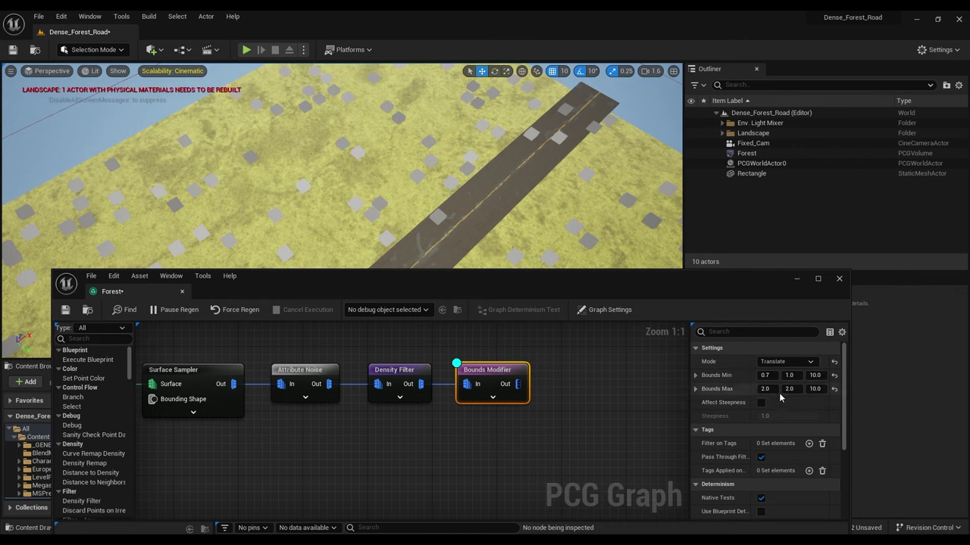
{"action": "left_click", "coordinate": [788, 362]}
{"action": "left_click", "coordinate": [783, 411]}
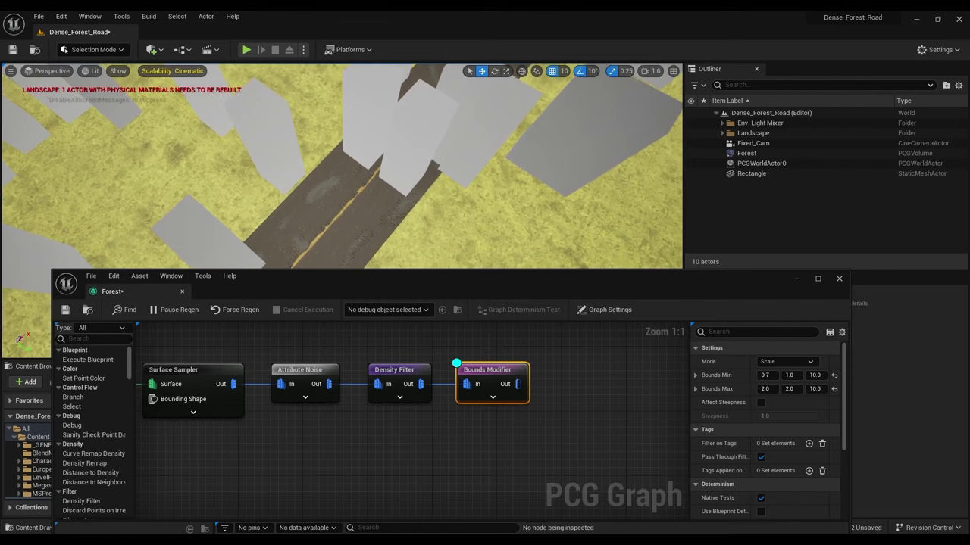
{"action": "scroll", "coordinate": [735, 437], "scroll_direction": "down", "scroll_amount": 2}
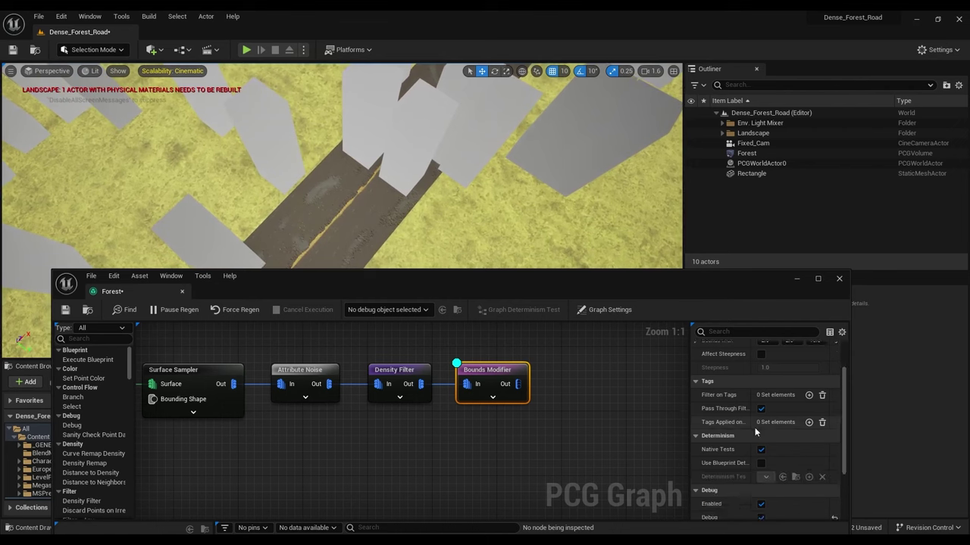
{"action": "scroll", "coordinate": [752, 426], "scroll_direction": "down", "scroll_amount": 2}
{"action": "scroll", "coordinate": [716, 443], "scroll_direction": "up", "scroll_amount": 3}
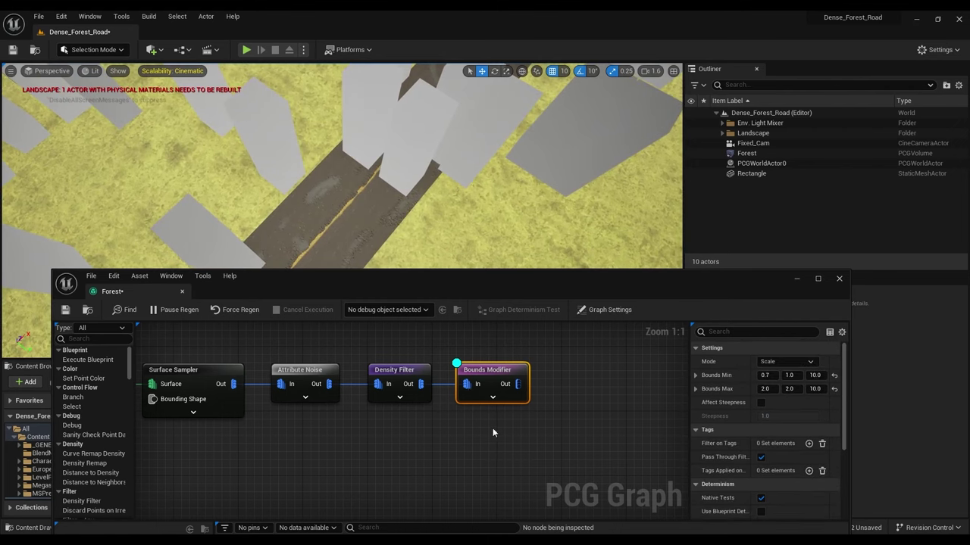
Step: Add a Transform Points node fed by the Bounds Modifier's output and keep only the new node's debug display on
{"action": "right_click_drag", "start_coordinate": [599, 387], "coordinate": [631, 405]}
{"action": "left_click_drag", "start_coordinate": [558, 406], "coordinate": [576, 395]}
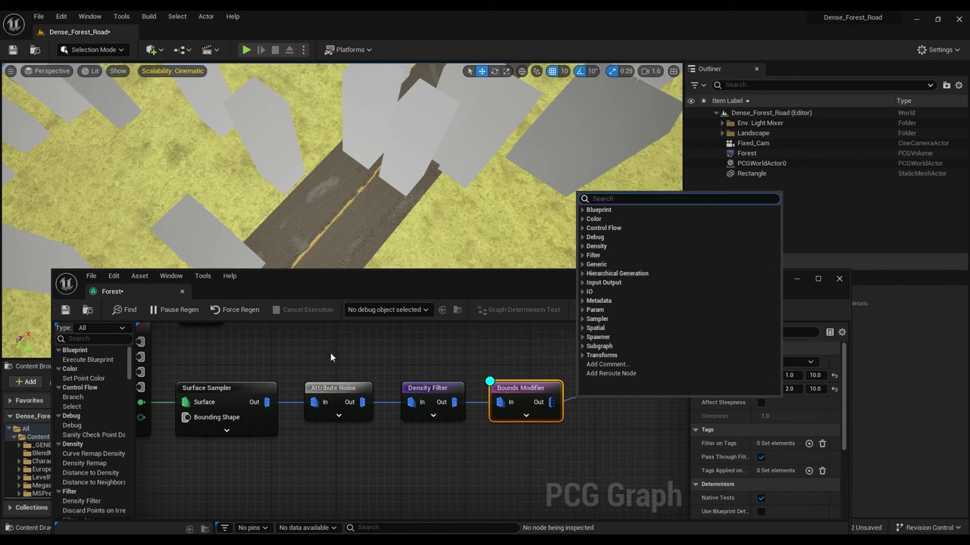
{"action": "right_click_drag", "start_coordinate": [437, 461], "coordinate": [334, 451]}
{"action": "left_click_drag", "start_coordinate": [448, 391], "coordinate": [512, 409]}
{"action": "type", "text": "Tran"}
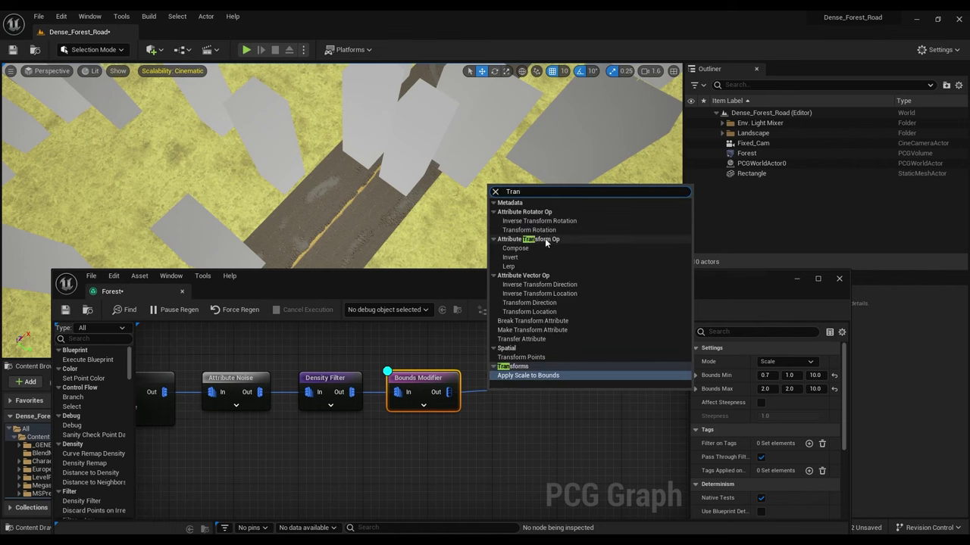
{"action": "left_click", "coordinate": [521, 357]}
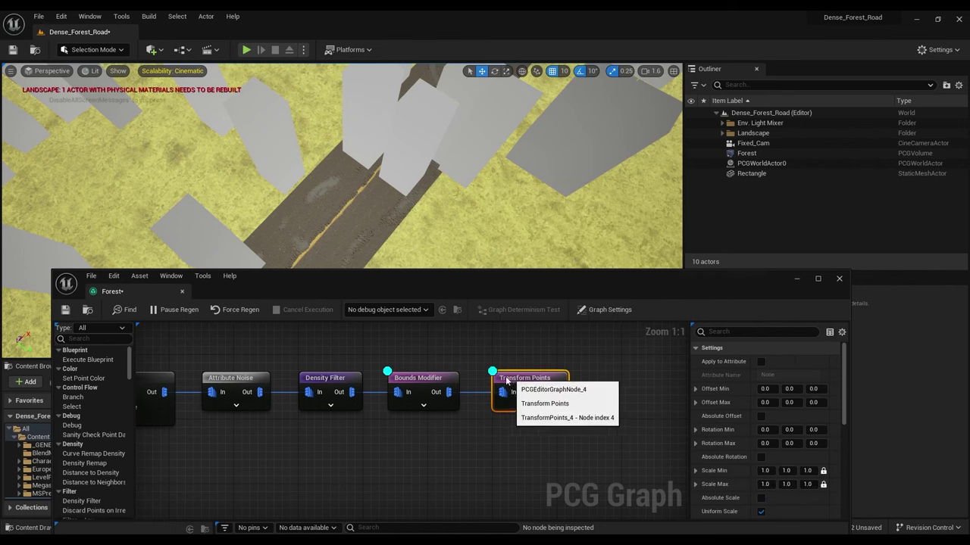
{"action": "left_click", "coordinate": [413, 379]}
{"action": "left_click", "coordinate": [500, 379]}
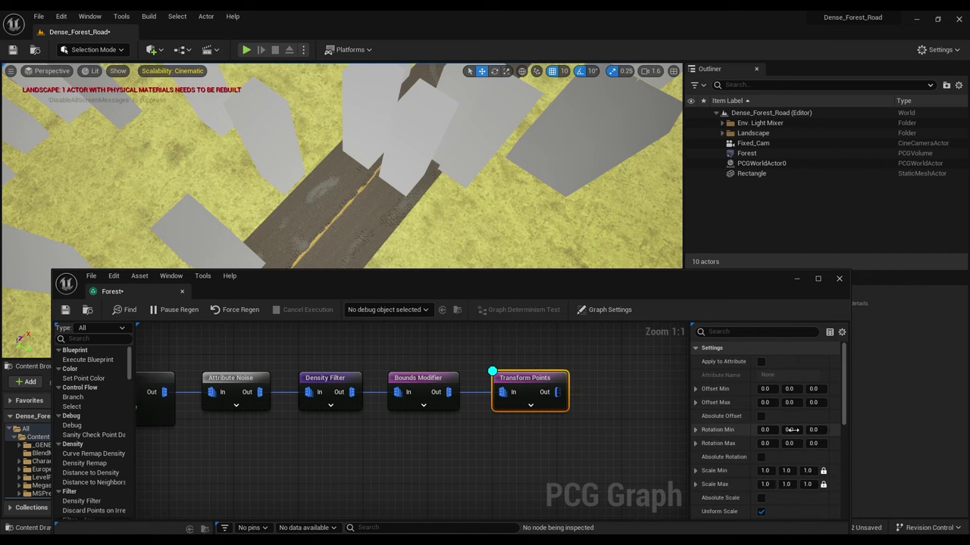
Step: Set the Transform Points node's Rotation Max Z to 360
{"action": "left_click", "coordinate": [813, 444]}
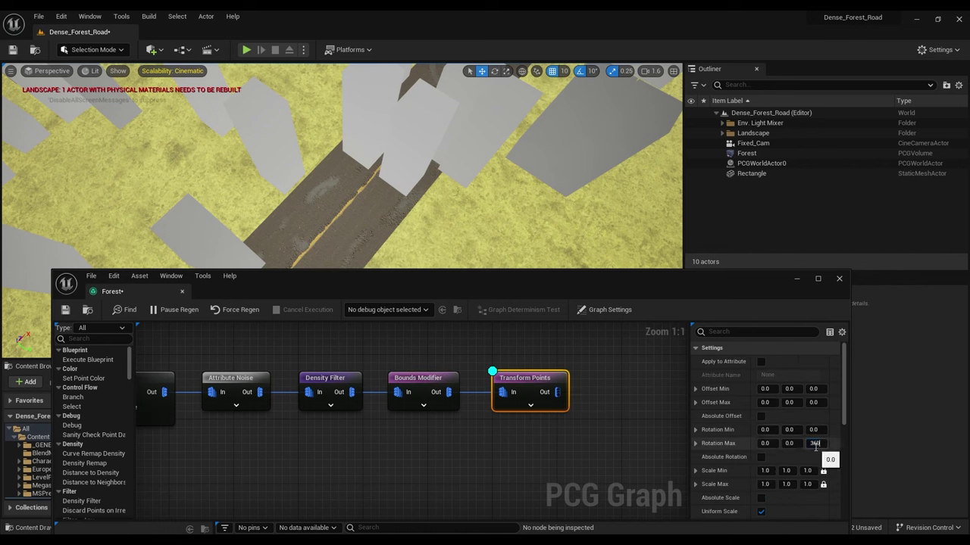
{"action": "type", "text": "360"}
{"action": "key", "text": "Return"}
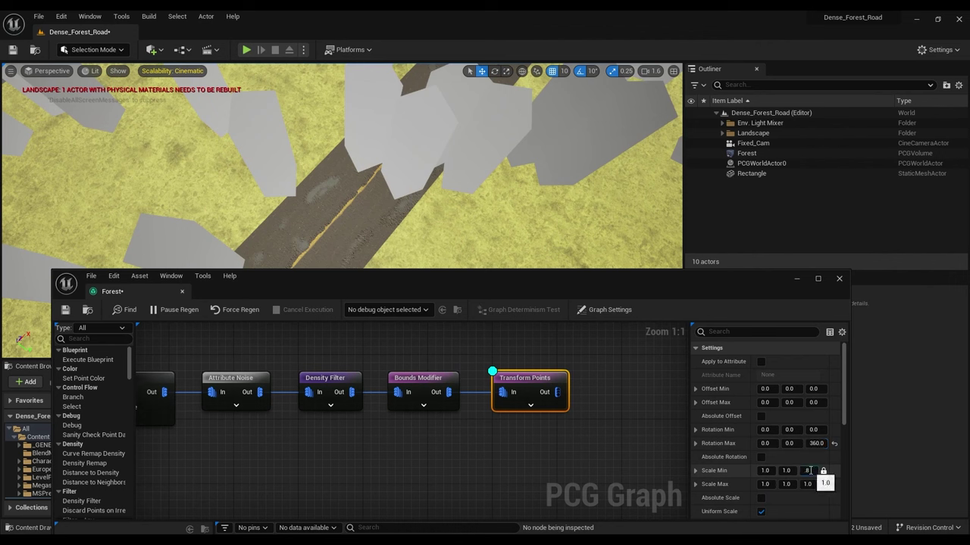
Step: Set the Transform Points node's Scale Min to 0.8 and Scale Max to 1.2 on all axes
{"action": "left_click", "coordinate": [809, 471]}
{"action": "type", "text": "0.8"}
{"action": "key", "text": "Return"}
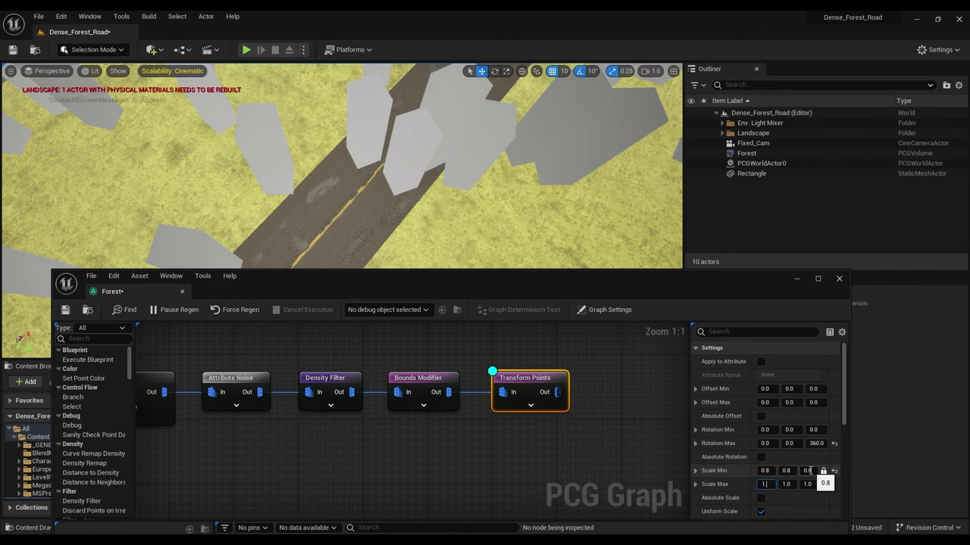
{"action": "key", "text": "Return"}
{"action": "mouse_move", "coordinate": [485, 197]}
{"action": "right_mouse_down"}
{"action": "mouse_move", "coordinate": [492, 152]}
{"action": "mouse_move", "coordinate": [484, 197]}
{"action": "right_mouse_up"}
{"action": "key", "text": "w"}
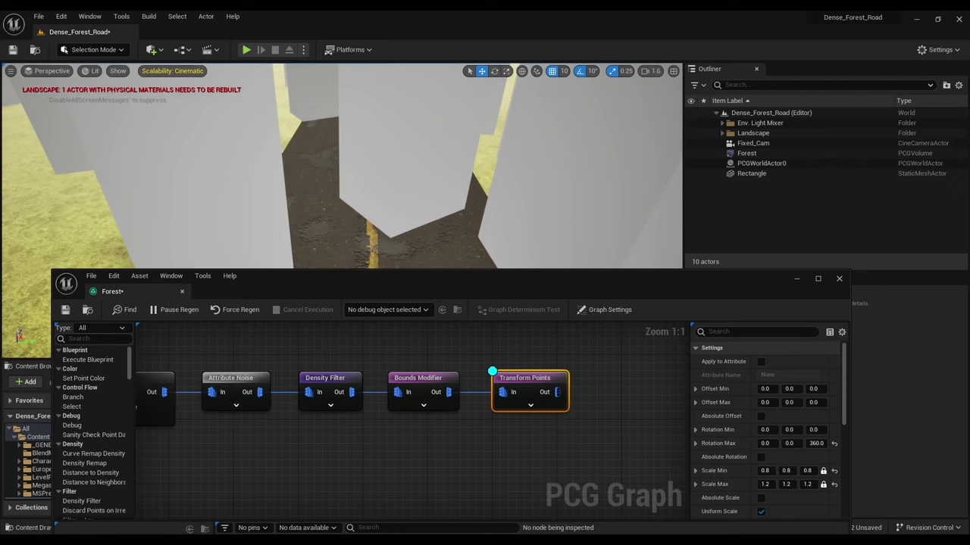
{"action": "right_click_drag", "start_coordinate": [546, 410], "coordinate": [414, 403]}
{"action": "left_click_drag", "start_coordinate": [425, 386], "coordinate": [486, 388]}
{"action": "type", "text": "get"}
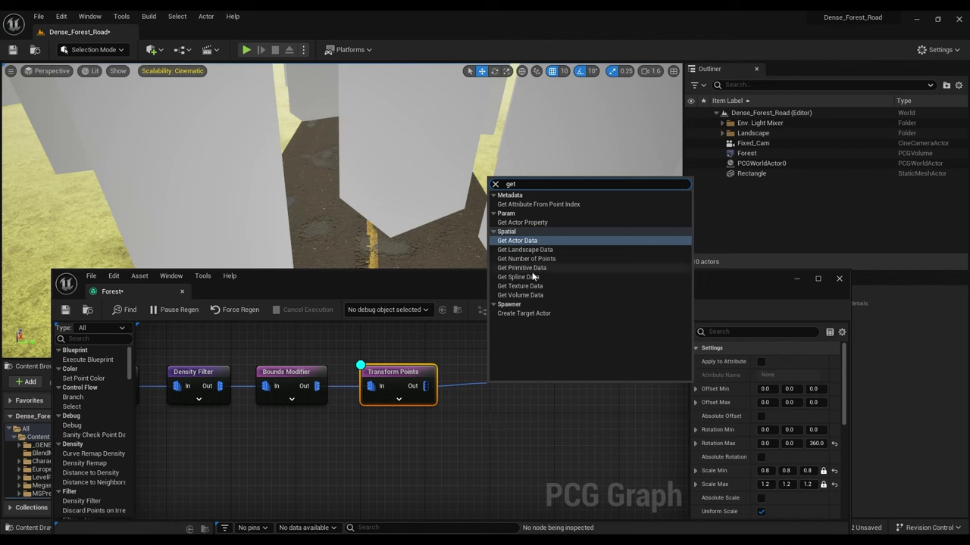
{"action": "right_click", "coordinate": [496, 405]}
{"action": "right_click", "coordinate": [450, 353]}
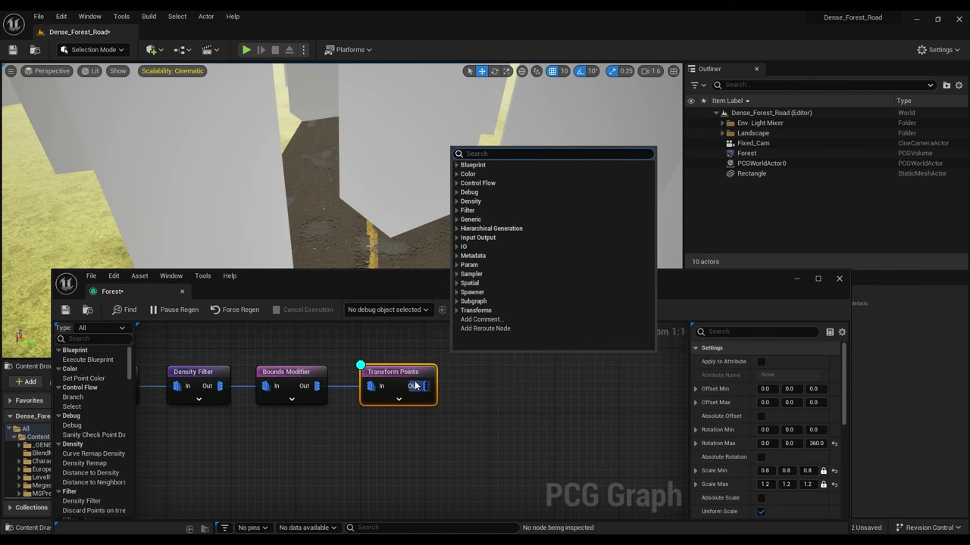
Step: Turn off the Transform Points node's debug display and add a Static Mesh Spawner node fed by its output
{"action": "left_click", "coordinate": [413, 372]}
{"action": "key", "text": "d"}
{"action": "left_click_drag", "start_coordinate": [427, 386], "coordinate": [463, 386]}
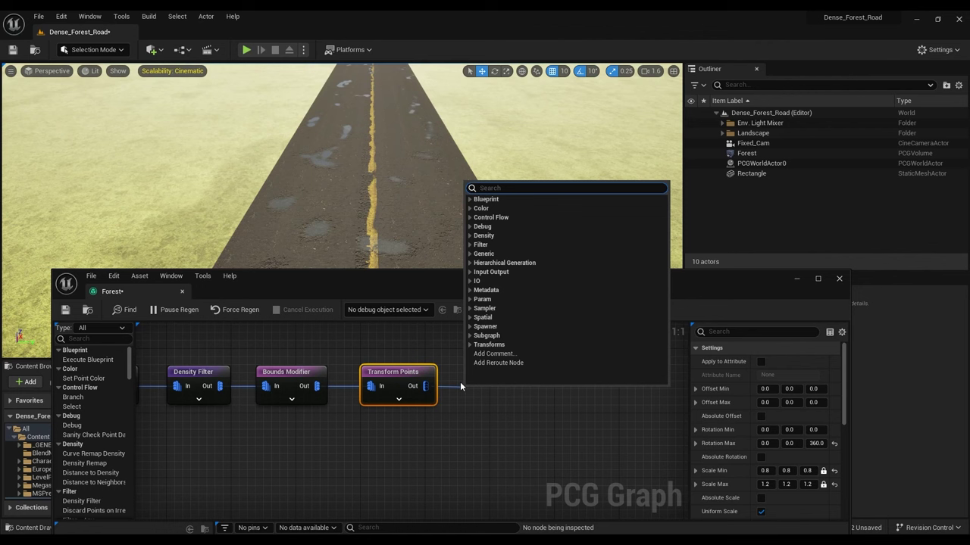
{"action": "type", "text": "Ger"}
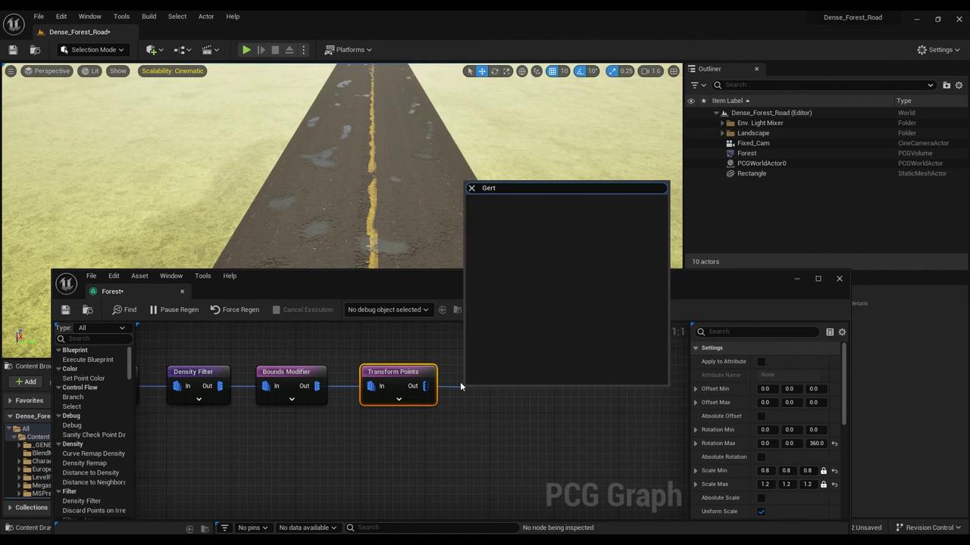
{"action": "key", "text": "BackSpace"}
{"action": "type", "text": "t"}
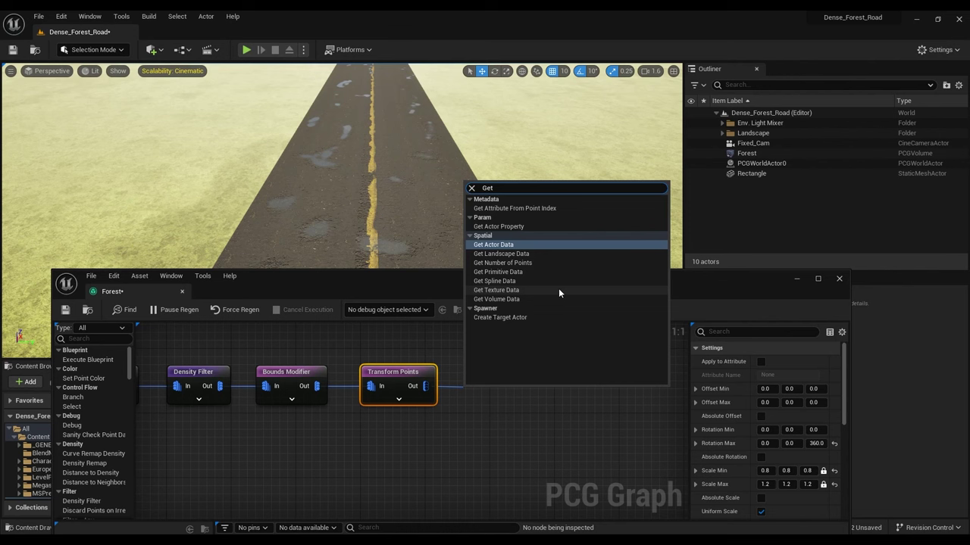
{"action": "key", "text": "BackSpace"}
{"action": "key", "text": "BackSpace"}
{"action": "key", "text": "BackSpace"}
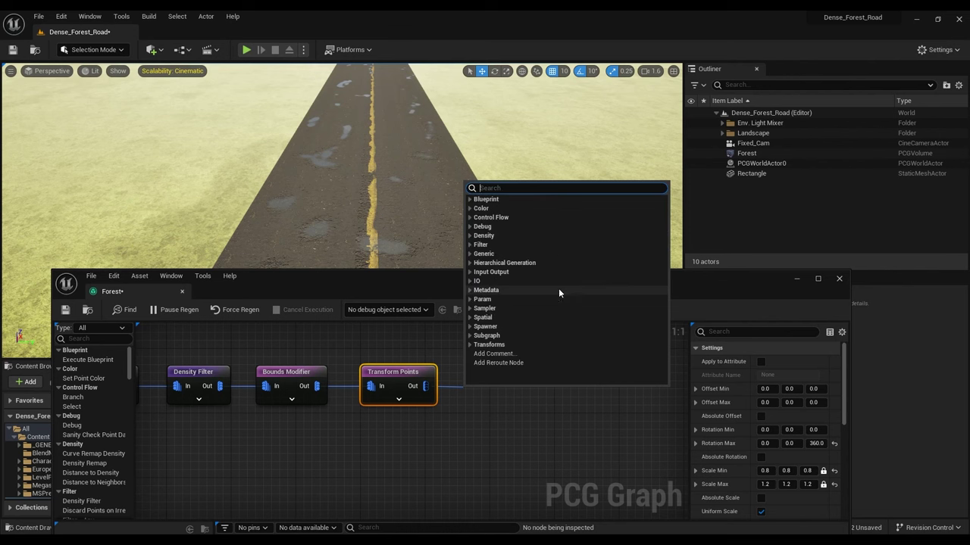
{"action": "type", "text": "Mesh"}
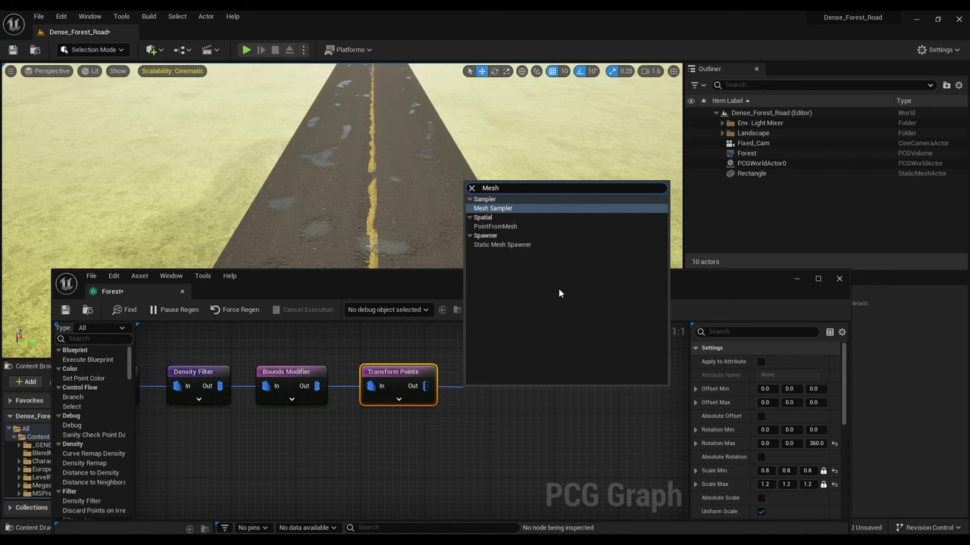
{"action": "left_click", "coordinate": [503, 245]}
{"action": "left_click_drag", "start_coordinate": [488, 398], "coordinate": [499, 375]}
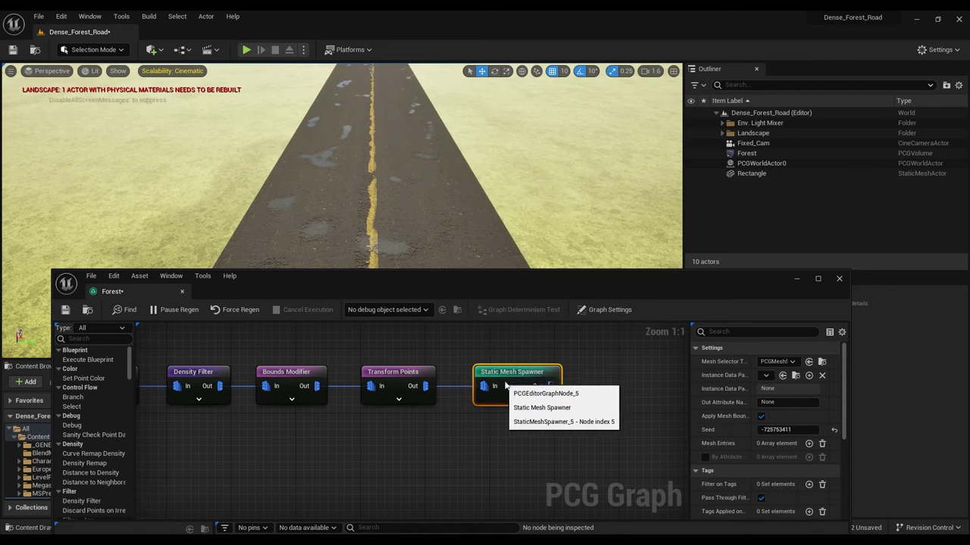
Step: Move the graph window clear of the Content Browser and show only the static meshes in the EuropeanHornbeam folder
{"action": "left_click", "coordinate": [520, 372]}
{"action": "left_click_drag", "start_coordinate": [329, 266], "coordinate": [470, 129]}
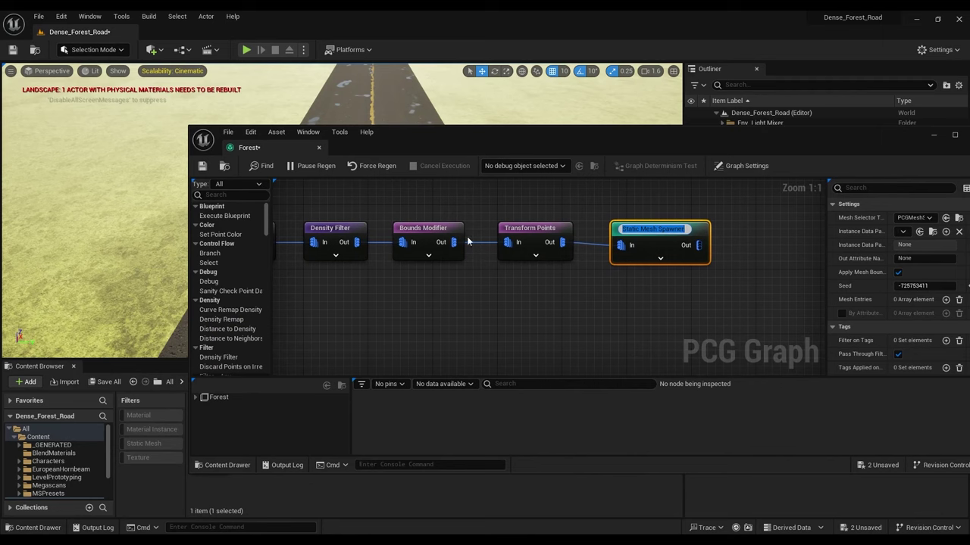
{"action": "left_click", "coordinate": [529, 339]}
{"action": "left_click_drag", "start_coordinate": [438, 130], "coordinate": [395, 59]}
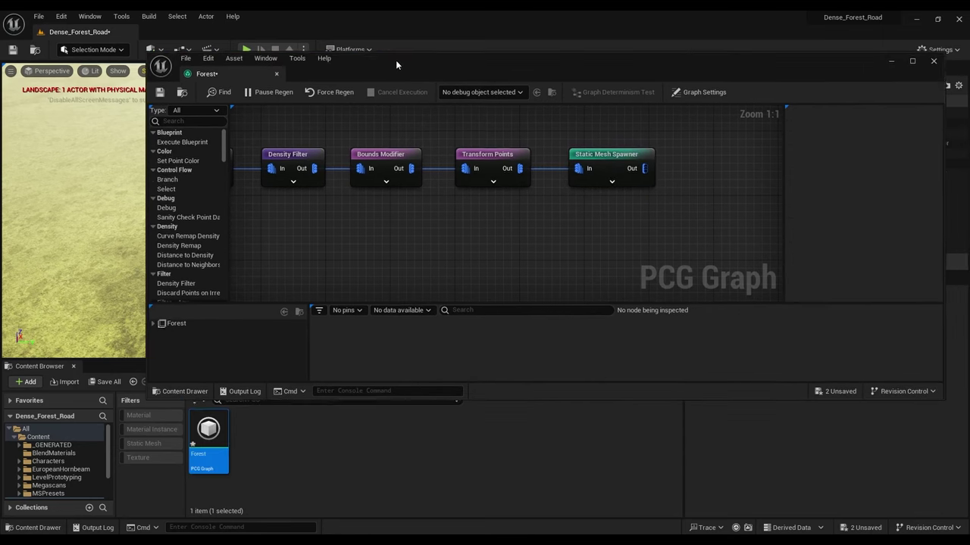
{"action": "scroll", "coordinate": [64, 454], "scroll_direction": "down", "scroll_amount": 2}
{"action": "left_click", "coordinate": [60, 438]}
{"action": "left_click", "coordinate": [19, 438]}
{"action": "left_click", "coordinate": [150, 444]}
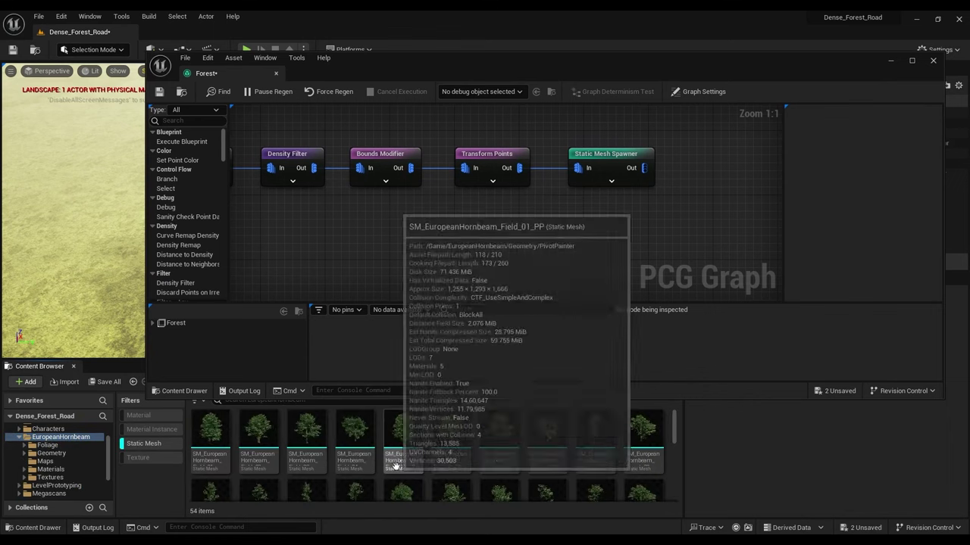
{"action": "left_click_drag", "start_coordinate": [542, 72], "coordinate": [382, 54]}
Step: Add four mesh entries to the Static Mesh Spawner
{"action": "left_click", "coordinate": [447, 144]}
{"action": "scroll", "coordinate": [712, 197], "scroll_direction": "down", "scroll_amount": 2}
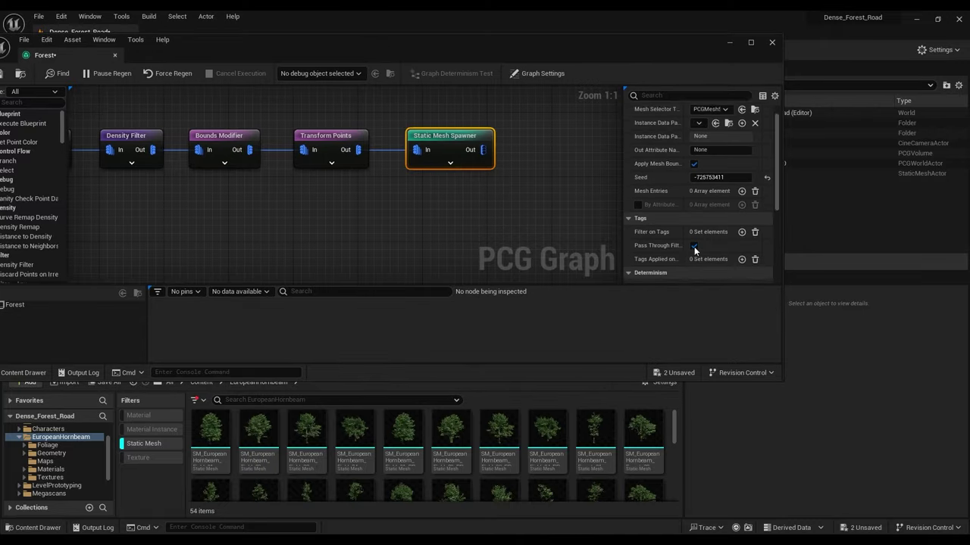
{"action": "scroll", "coordinate": [701, 197], "scroll_direction": "up", "scroll_amount": 1}
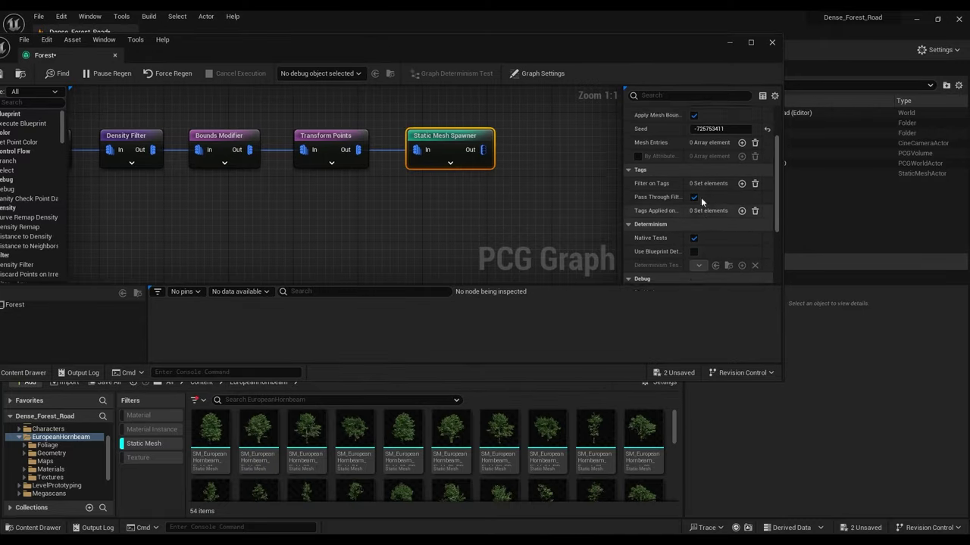
{"action": "left_click", "coordinate": [741, 159]}
{"action": "left_click", "coordinate": [741, 160]}
{"action": "left_click", "coordinate": [741, 160]}
{"action": "left_click", "coordinate": [741, 160]}
Step: Assign SM_EuropeanHornbeam_Forest_01 as the static mesh of the spawner's mesh entry Index 0
{"action": "left_click", "coordinate": [637, 175]}
{"action": "left_click", "coordinate": [645, 187]}
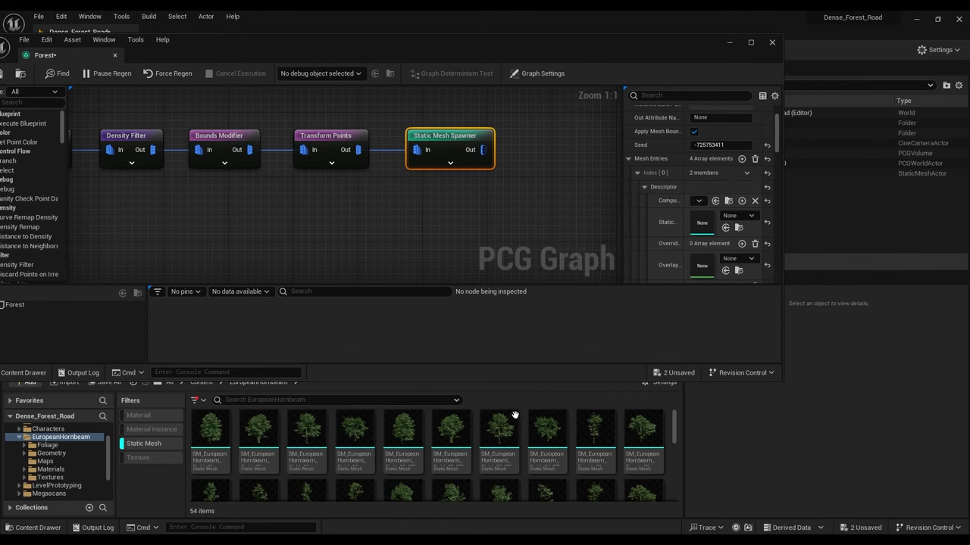
{"action": "scroll", "coordinate": [626, 430], "scroll_direction": "down", "scroll_amount": 1}
{"action": "scroll", "coordinate": [626, 429], "scroll_direction": "up", "scroll_amount": 1}
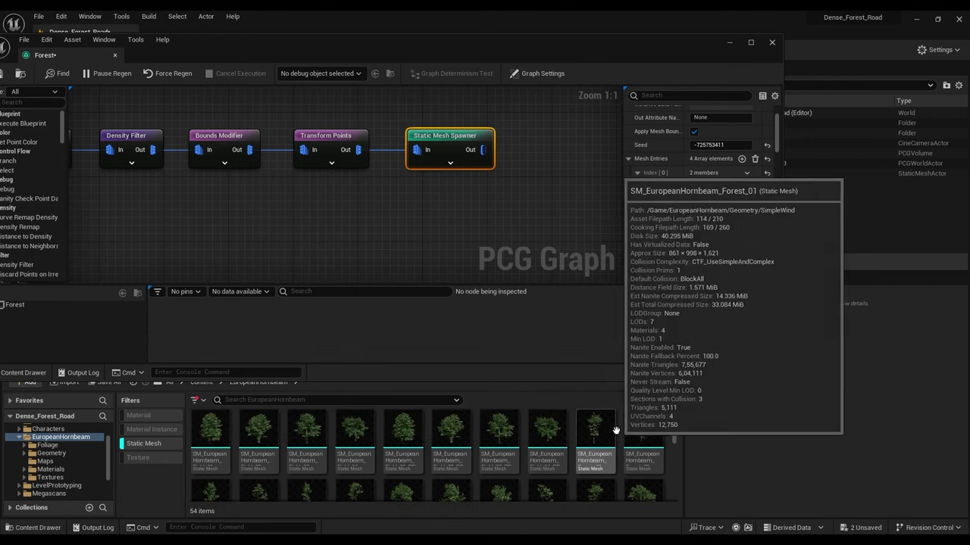
{"action": "left_click_drag", "start_coordinate": [595, 436], "coordinate": [705, 222]}
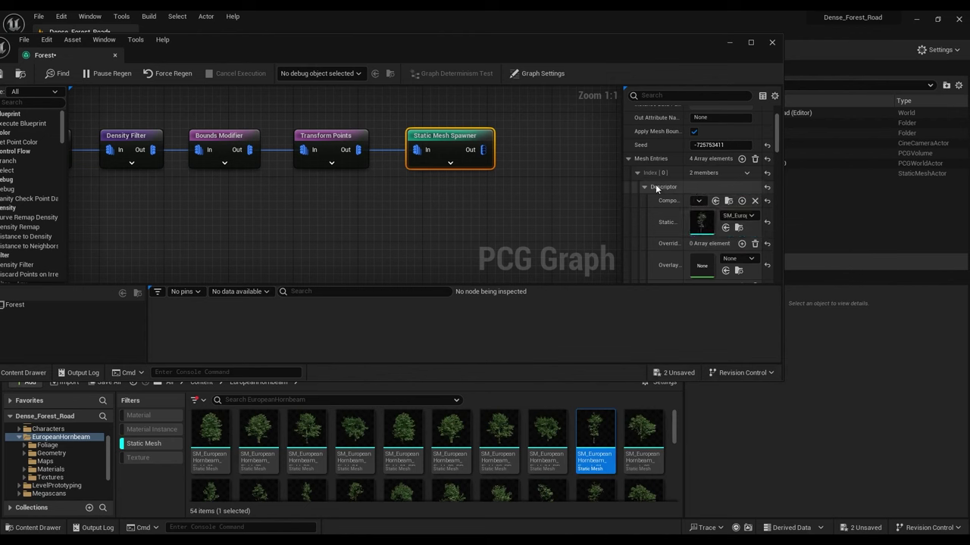
{"action": "left_click", "coordinate": [645, 186]}
{"action": "left_click", "coordinate": [637, 173]}
Step: Assign a different European Hornbeam tree as the static mesh of mesh entry Index 1
{"action": "left_click", "coordinate": [636, 187]}
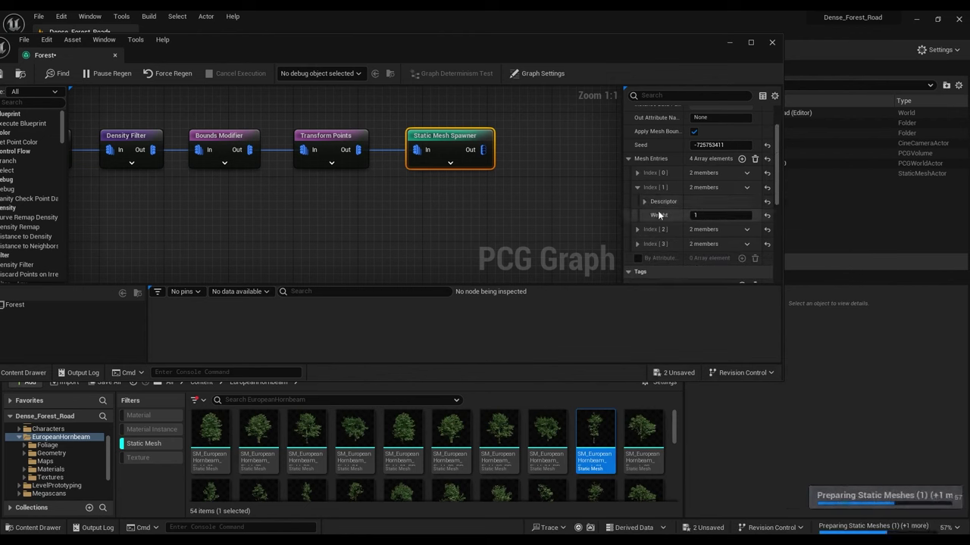
{"action": "left_click", "coordinate": [644, 201]}
{"action": "scroll", "coordinate": [572, 456], "scroll_direction": "down", "scroll_amount": 1}
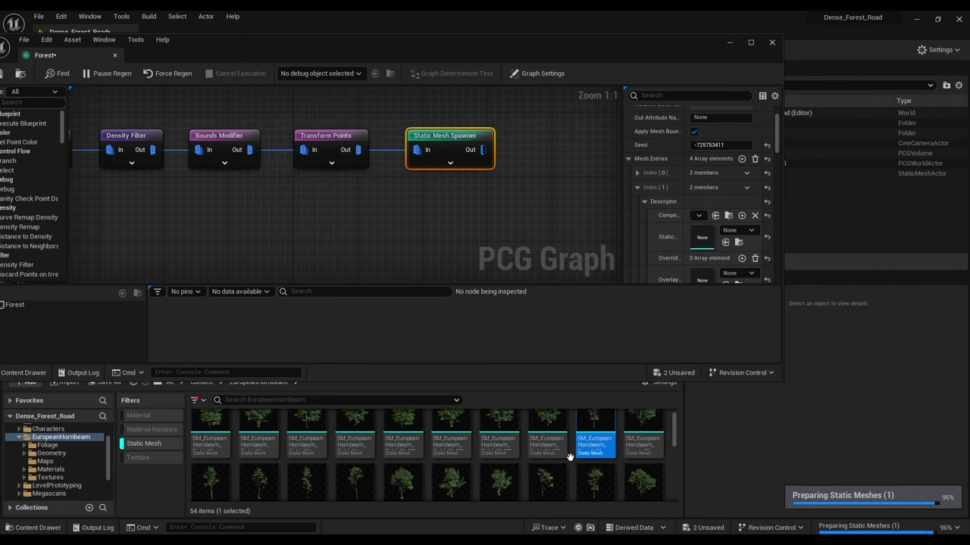
{"action": "left_click_drag", "start_coordinate": [227, 476], "coordinate": [701, 237]}
{"action": "left_click", "coordinate": [642, 201]}
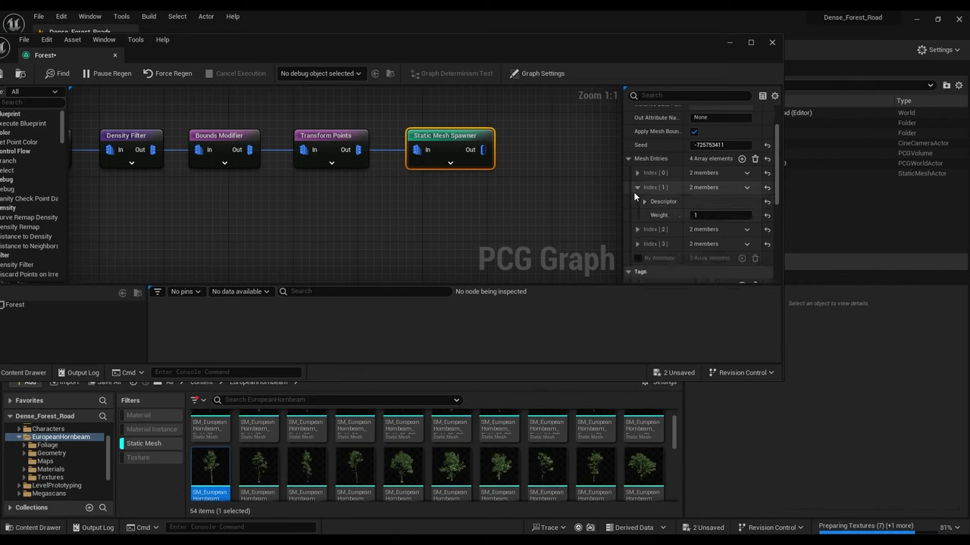
{"action": "left_click", "coordinate": [638, 187]}
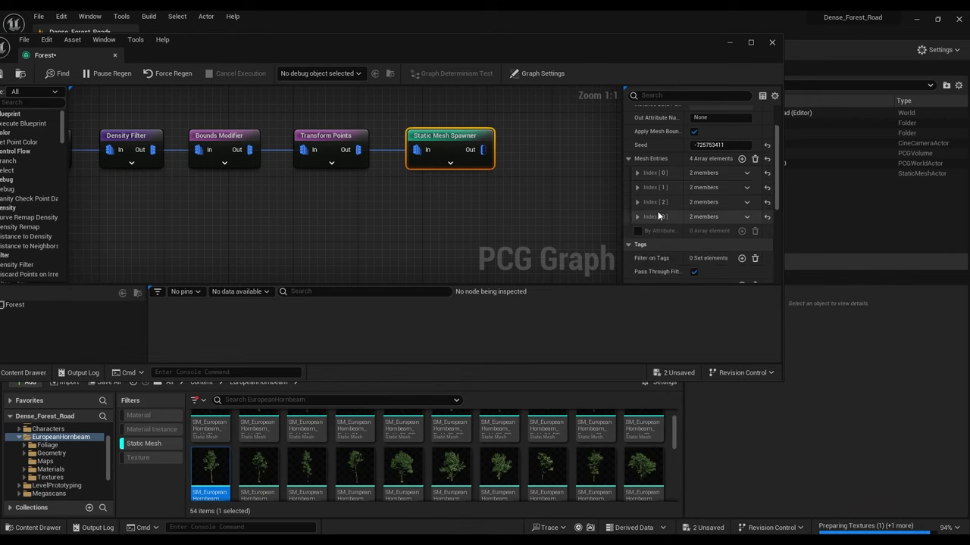
Step: Assign another slender European Hornbeam tree as the static mesh of mesh entry Index 2
{"action": "left_click", "coordinate": [638, 202]}
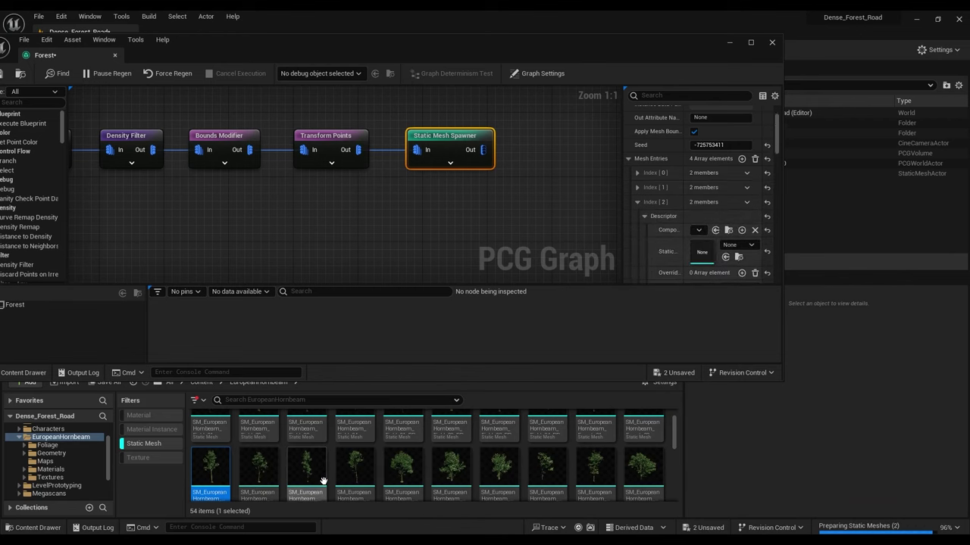
{"action": "left_click_drag", "start_coordinate": [306, 466], "coordinate": [683, 262]}
{"action": "left_click", "coordinate": [637, 202]}
Step: Assign SM_EuropeanHornbeam_Forest_05_PP as the static mesh of mesh entry Index 3
{"action": "left_click", "coordinate": [639, 218]}
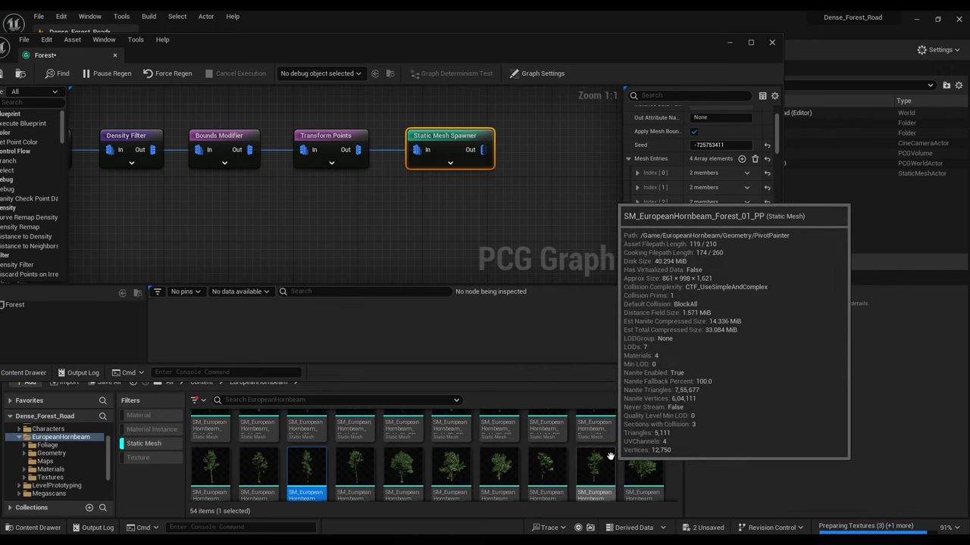
{"action": "scroll", "coordinate": [610, 456], "scroll_direction": "down", "scroll_amount": 2}
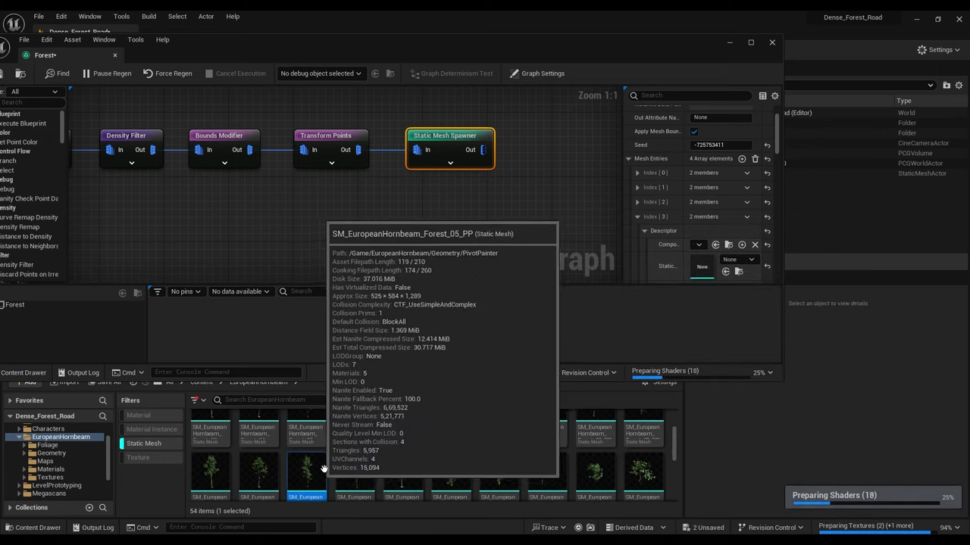
{"action": "left_click_drag", "start_coordinate": [310, 471], "coordinate": [691, 267]}
{"action": "left_click", "coordinate": [643, 231]}
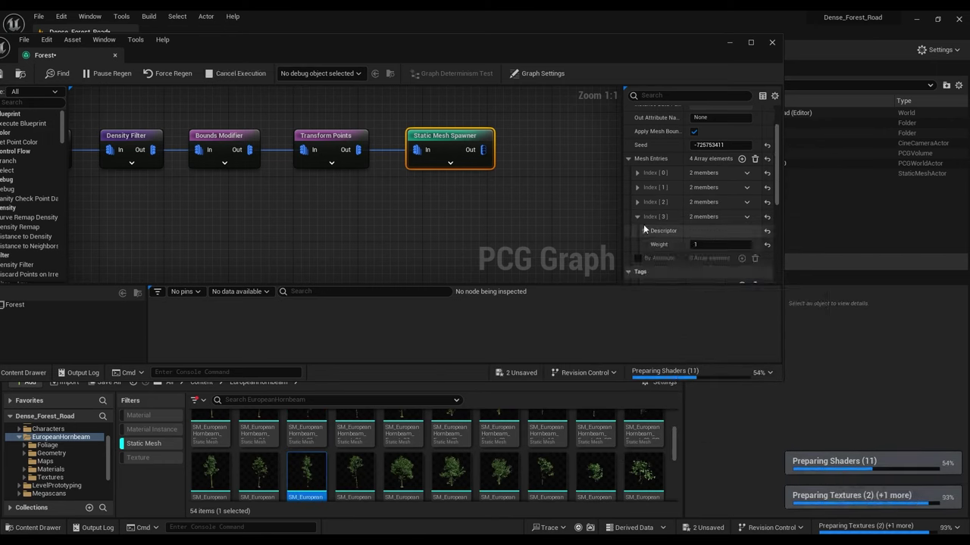
{"action": "left_click", "coordinate": [636, 217]}
Step: Add a fifth mesh entry to the Static Mesh Spawner and expand its descriptor down to the static mesh setting
{"action": "left_click", "coordinate": [742, 158]}
{"action": "left_click", "coordinate": [637, 231]}
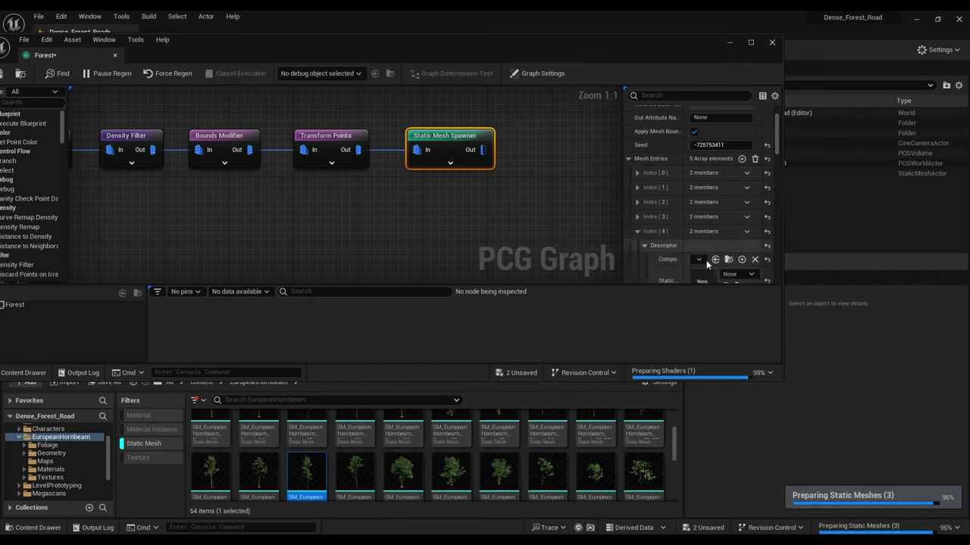
{"action": "scroll", "coordinate": [691, 261], "scroll_direction": "down", "scroll_amount": 2}
{"action": "scroll", "coordinate": [428, 456], "scroll_direction": "down", "scroll_amount": 2}
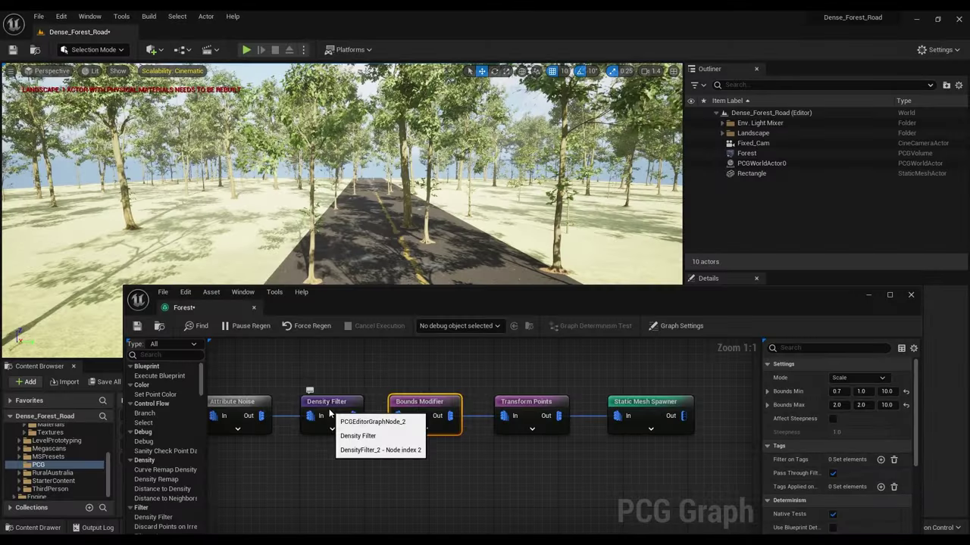
Step: Reduce the Density Filter node's Lower Bound to 0.004 to make the forest denser
{"action": "left_click", "coordinate": [329, 411]}
{"action": "left_click_drag", "start_coordinate": [864, 392], "coordinate": [885, 393]}
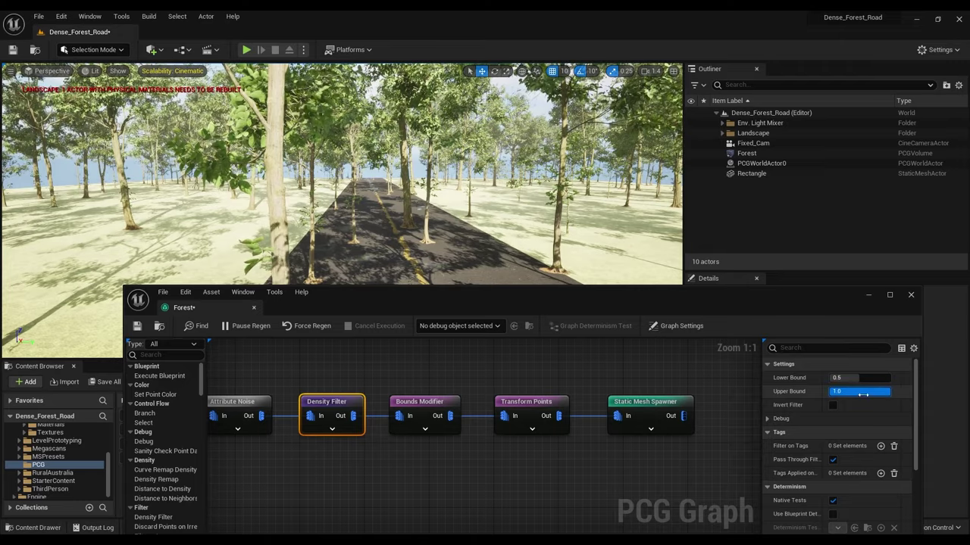
{"action": "mouse_move", "coordinate": [341, 174]}
{"action": "right_mouse_down"}
{"action": "mouse_move", "coordinate": [352, 208]}
{"action": "mouse_move", "coordinate": [341, 171]}
{"action": "right_mouse_up"}
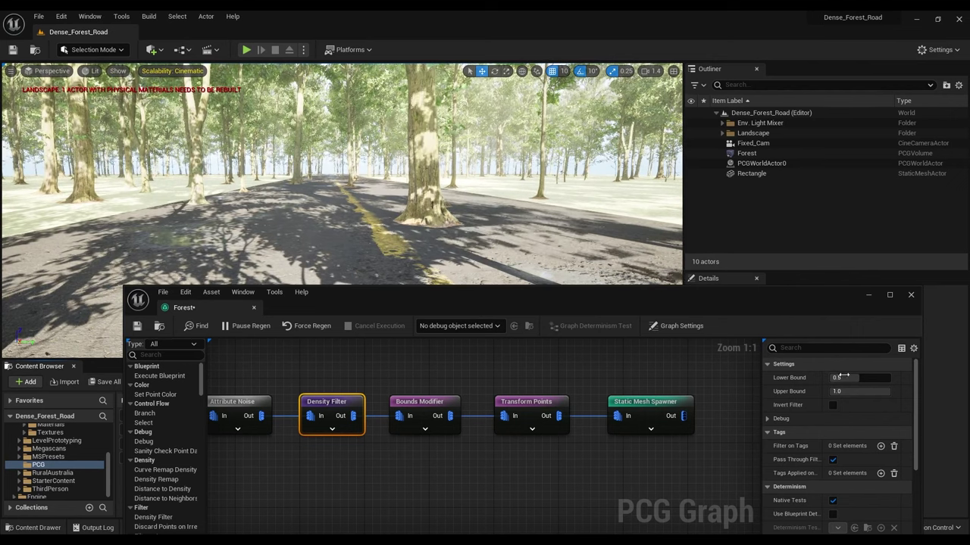
{"action": "left_click_drag", "start_coordinate": [841, 377], "coordinate": [822, 377]}
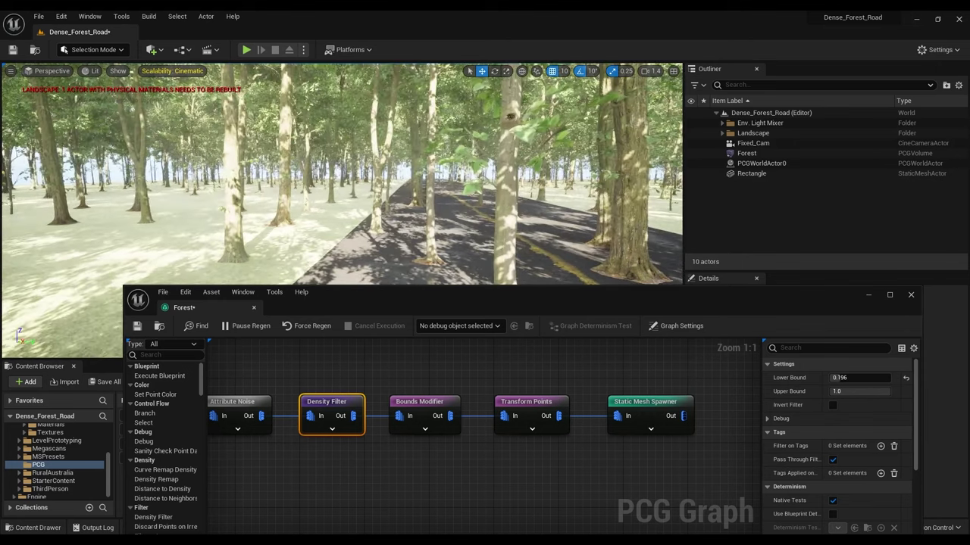
{"action": "left_click", "coordinate": [860, 377]}
{"action": "key", "text": "Return"}
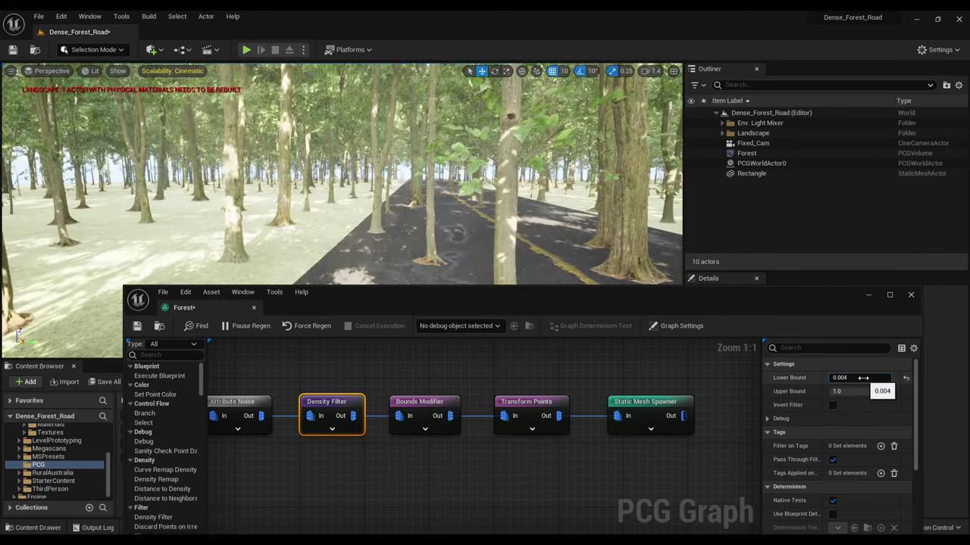
{"action": "left_click", "coordinate": [865, 377]}
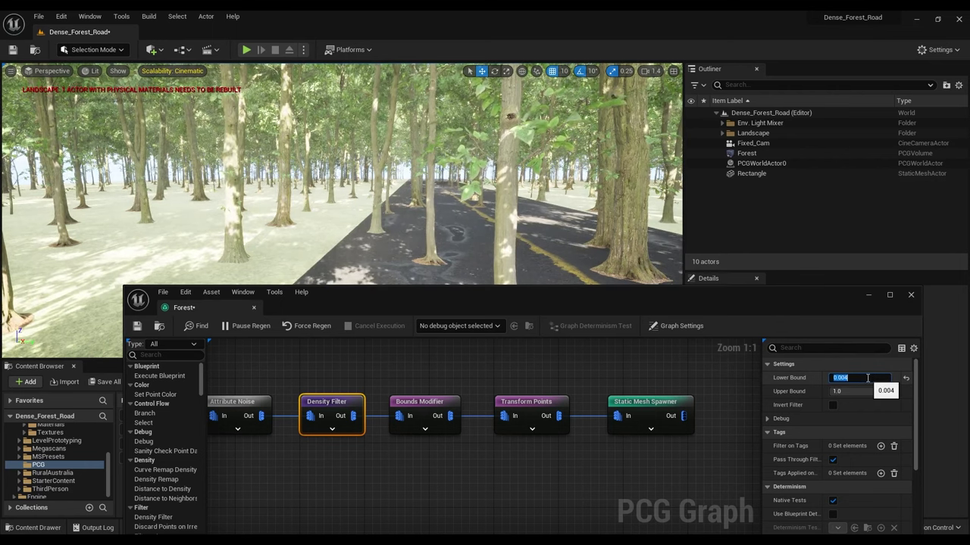
{"action": "key", "text": "Return"}
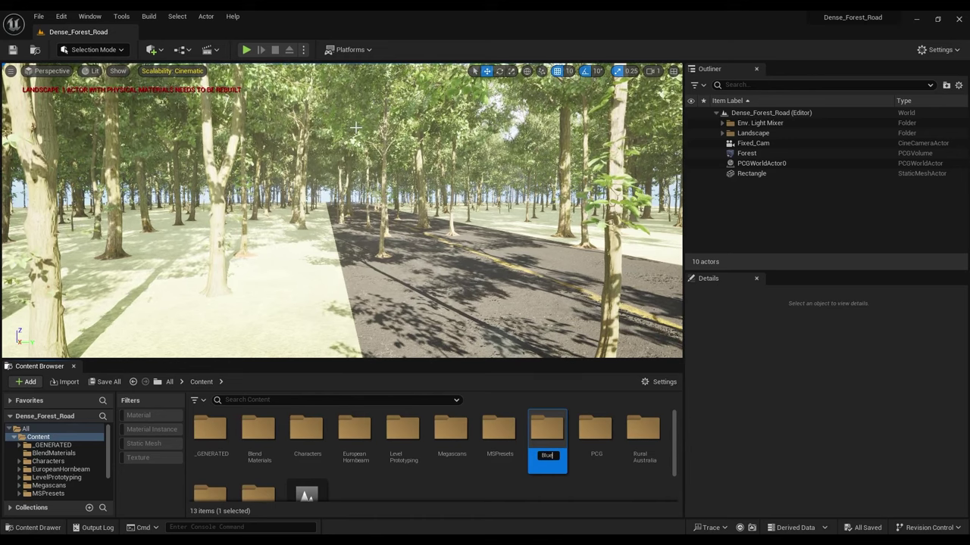
Step: Name the new folder in Content BluePrint
{"action": "type", "text": "epri"}
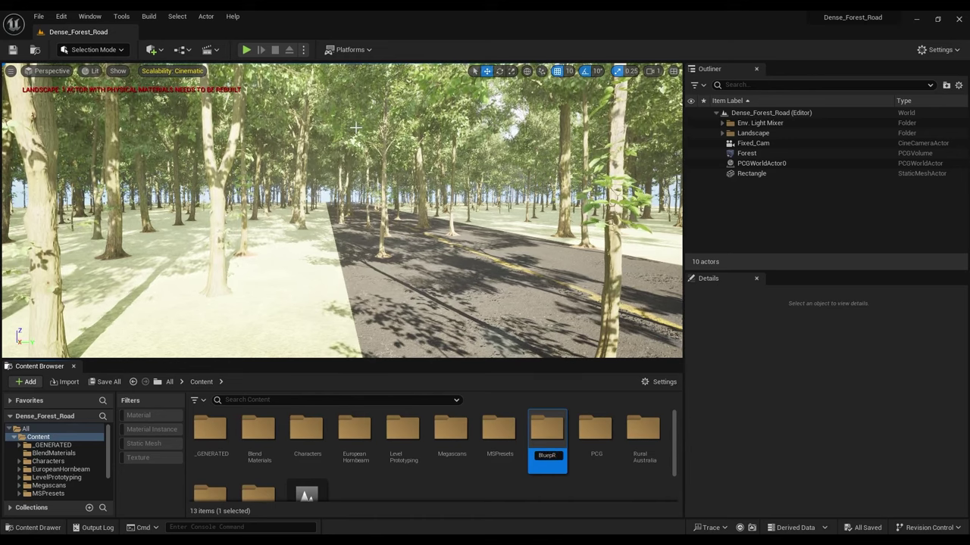
{"action": "key", "text": "BackSpace"}
{"action": "key", "text": "BackSpace"}
{"action": "type", "text": "P"}
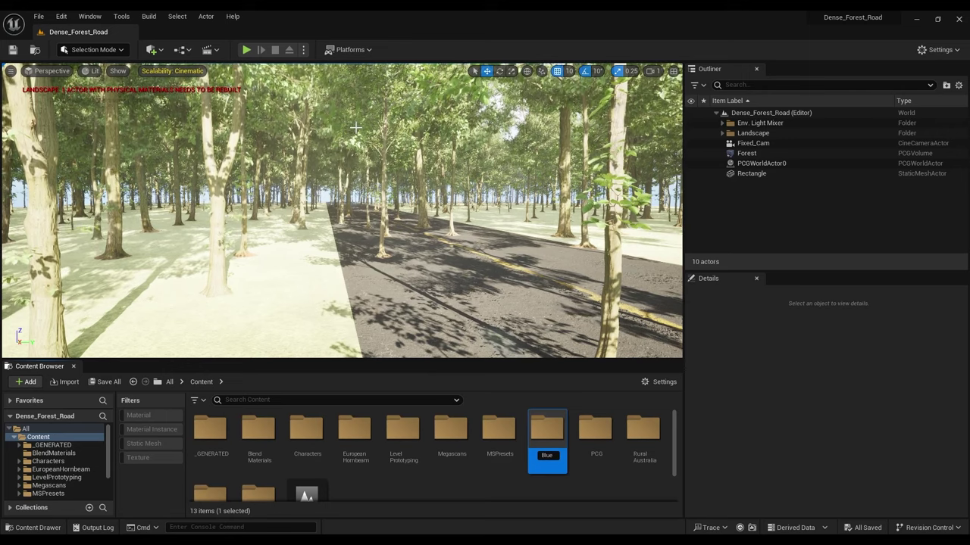
{"action": "type", "text": "ri"}
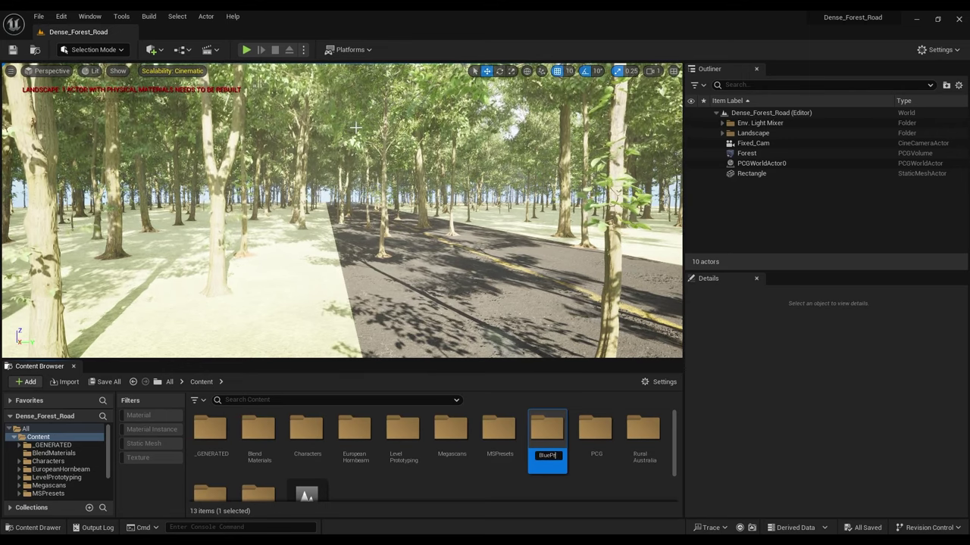
{"action": "type", "text": "nt"}
{"action": "key", "text": "Return"}
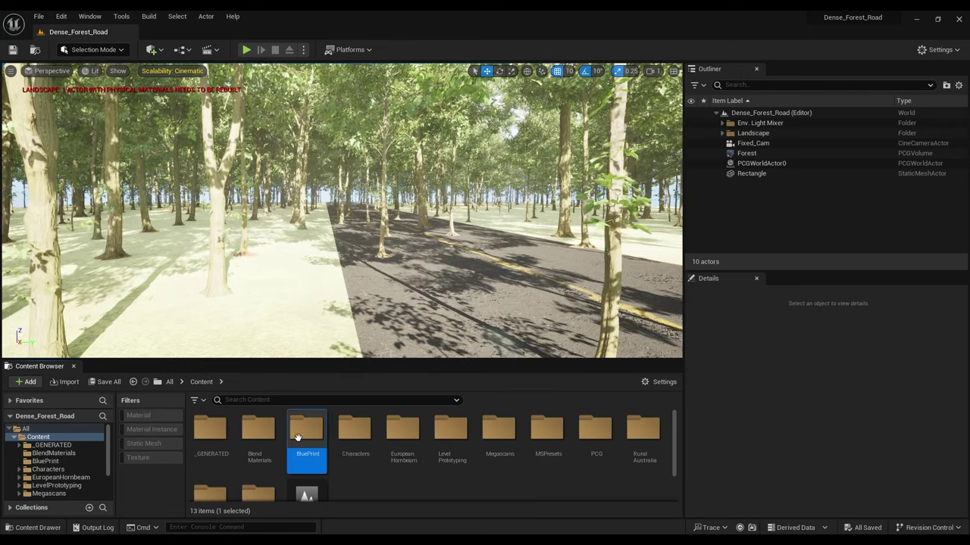
Step: Create an Actor blueprint class named Spline_Road_Path inside the BluePrint folder
{"action": "double_click", "coordinate": [317, 422]}
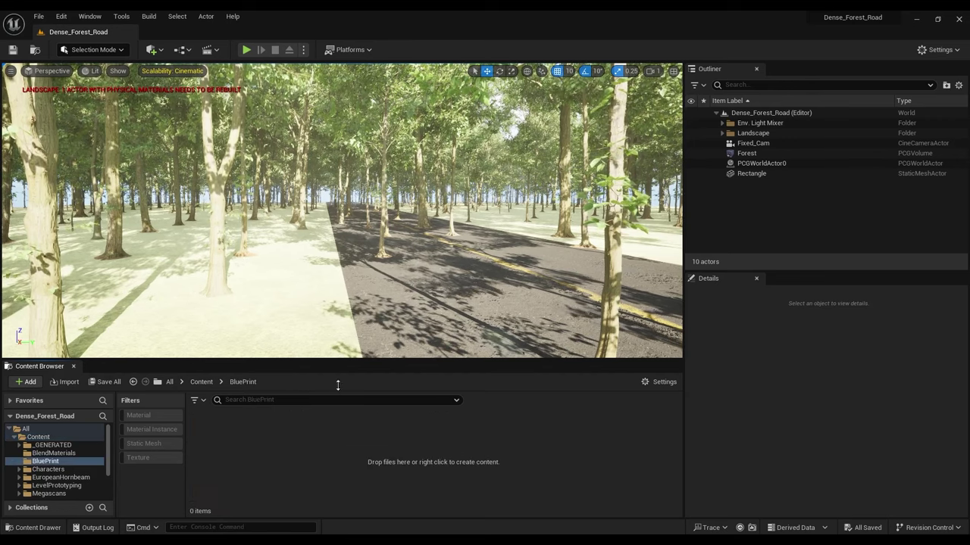
{"action": "right_click", "coordinate": [296, 440]}
{"action": "left_click", "coordinate": [382, 143]}
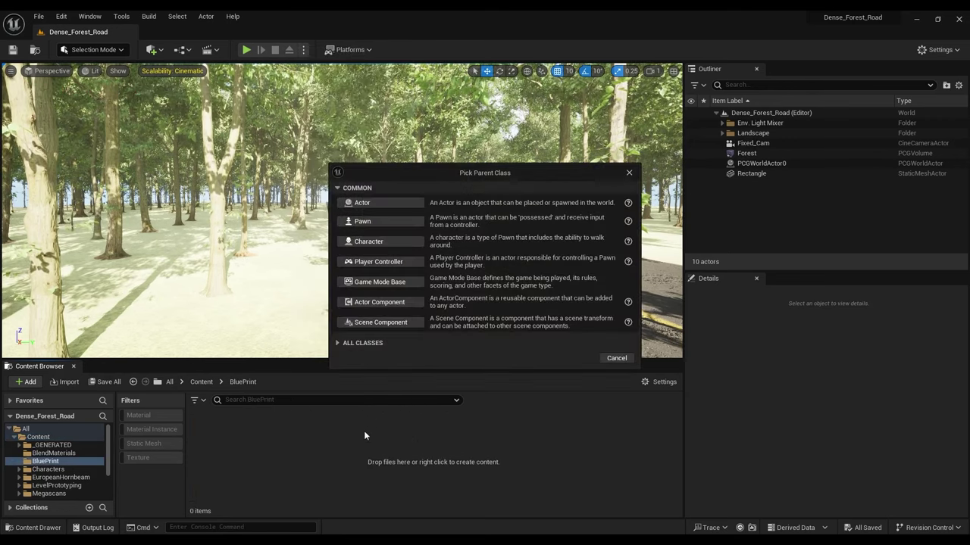
{"action": "left_click", "coordinate": [376, 201]}
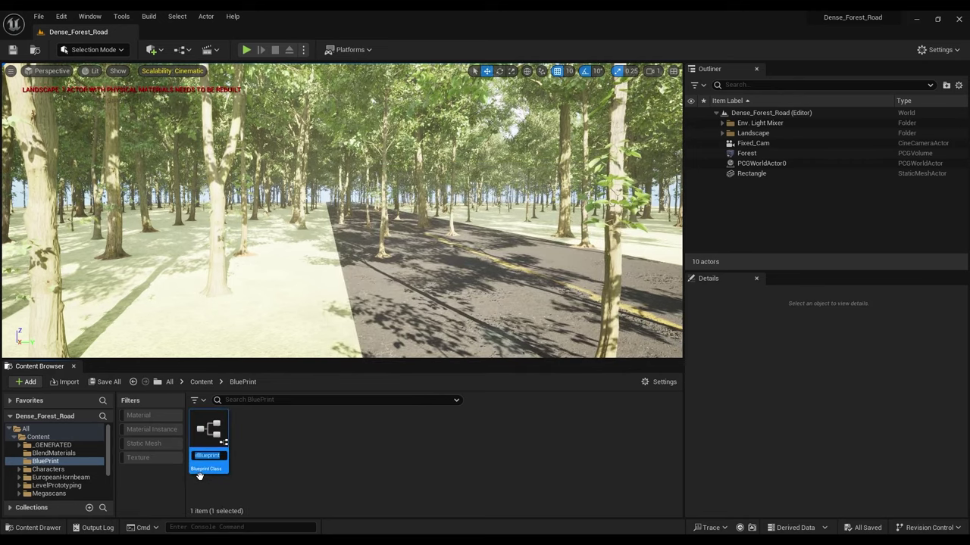
{"action": "type", "text": "Spline"}
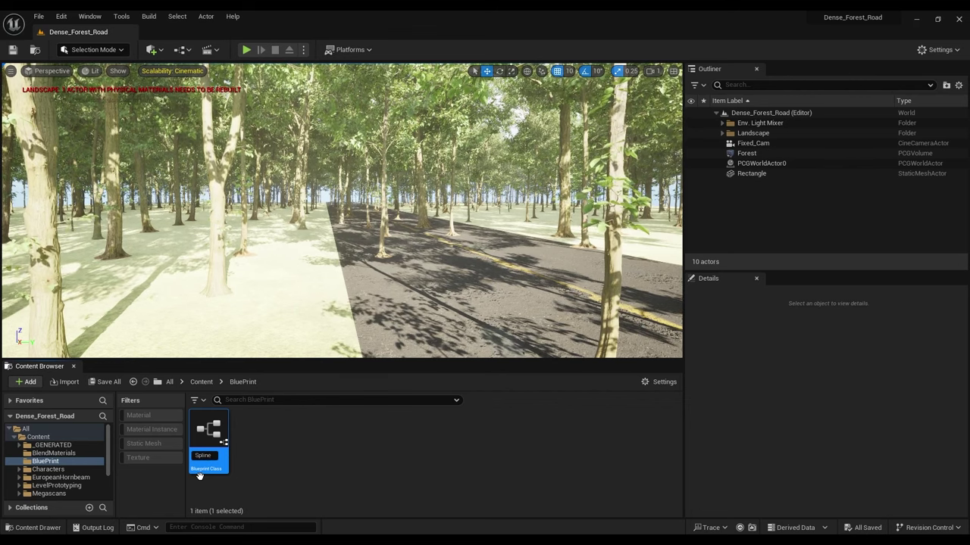
{"action": "type", "text": "_R"}
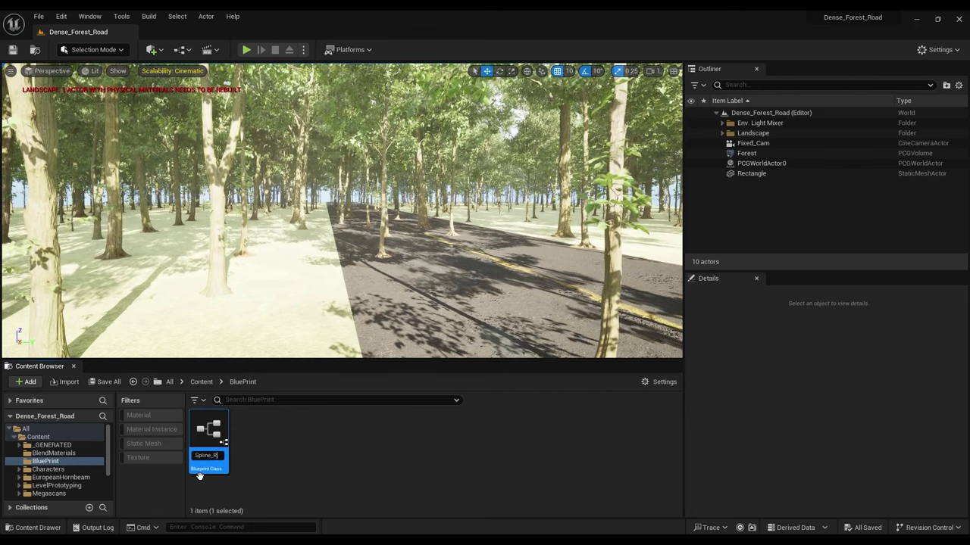
{"action": "type", "text": "oad"}
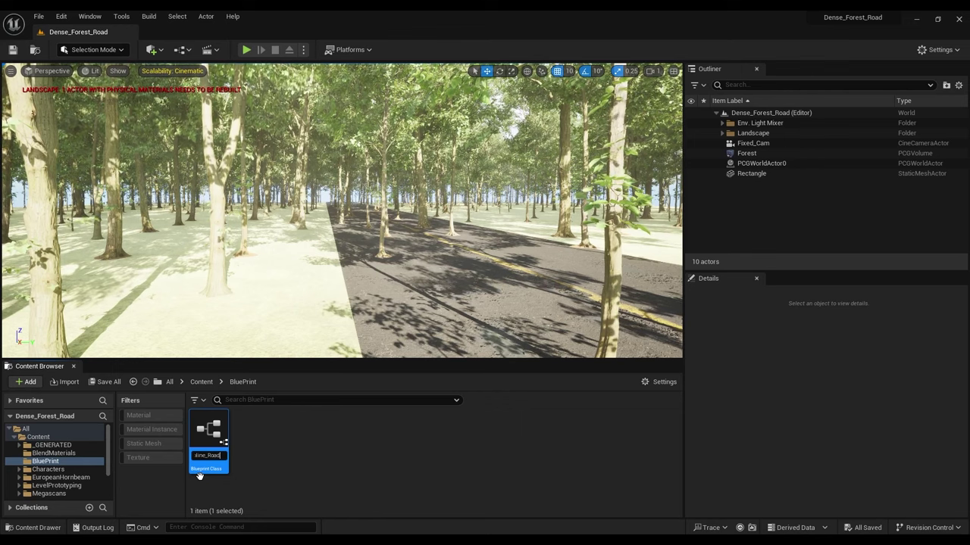
{"action": "type", "text": "_Path"}
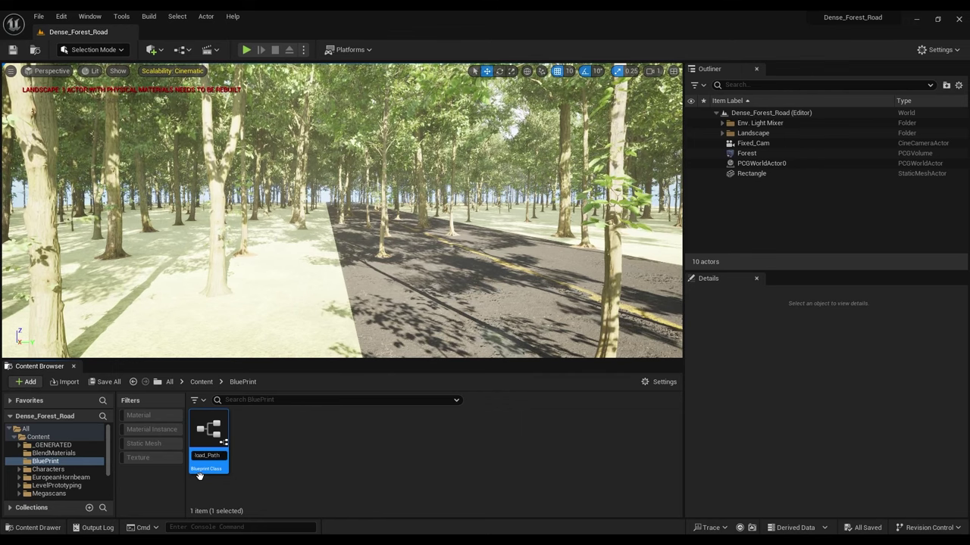
{"action": "key", "text": "Return"}
Step: Open the Spline_Road_Path blueprint and add a Spline component named Road_Path under its scene root
{"action": "double_click", "coordinate": [220, 443]}
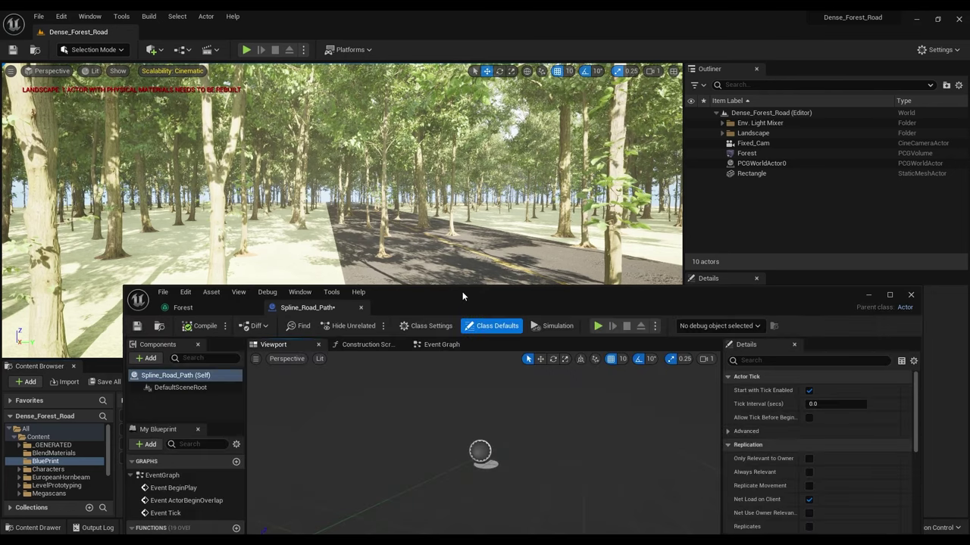
{"action": "left_click_drag", "start_coordinate": [459, 294], "coordinate": [354, 118]}
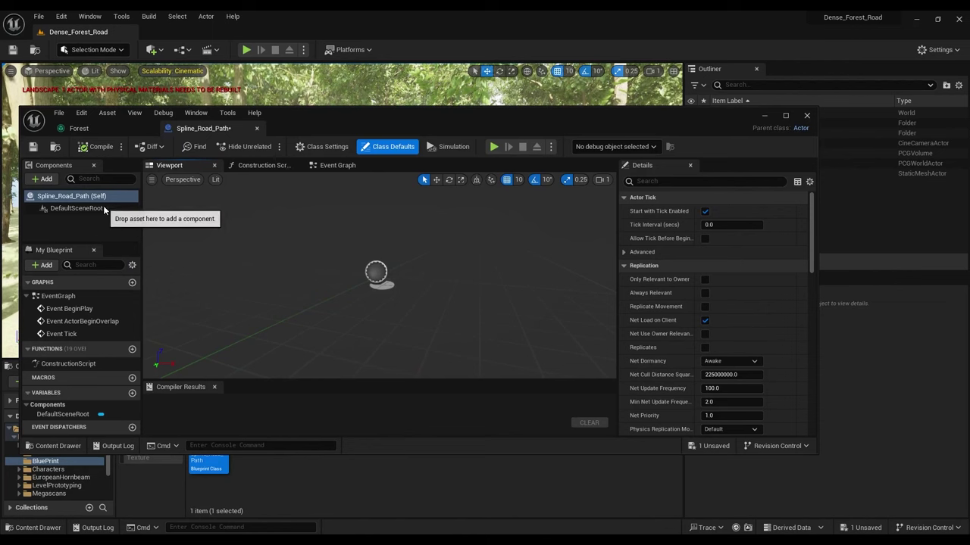
{"action": "left_click", "coordinate": [45, 180]}
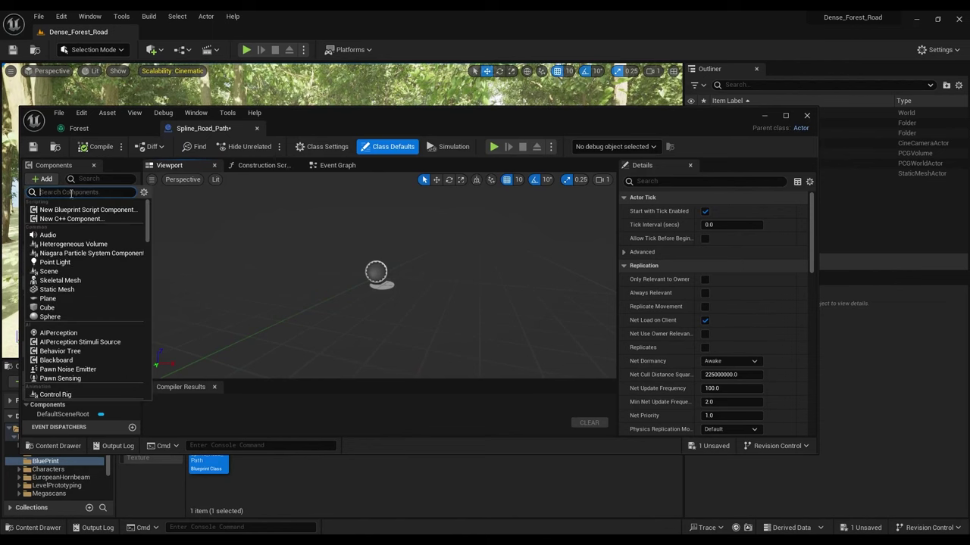
{"action": "type", "text": "S"}
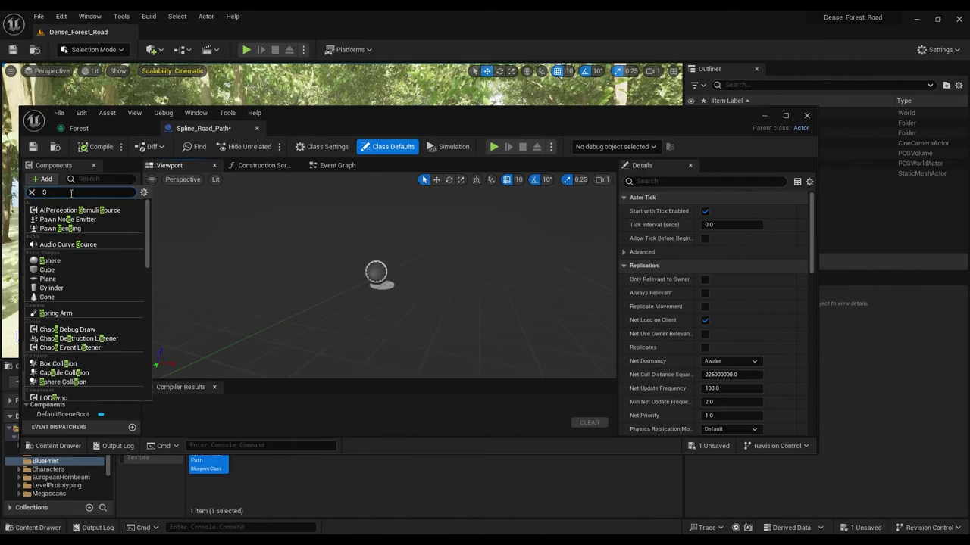
{"action": "type", "text": "plin"}
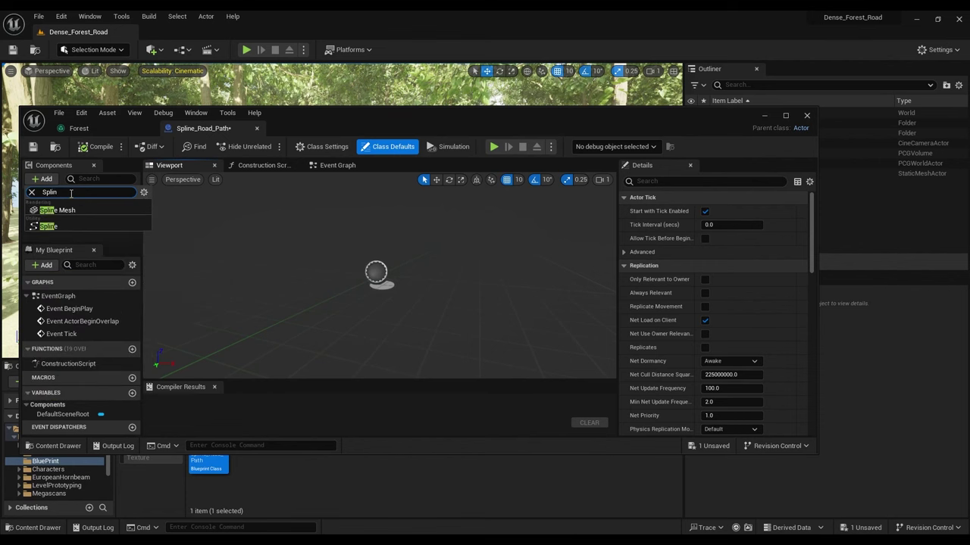
{"action": "left_click", "coordinate": [52, 226]}
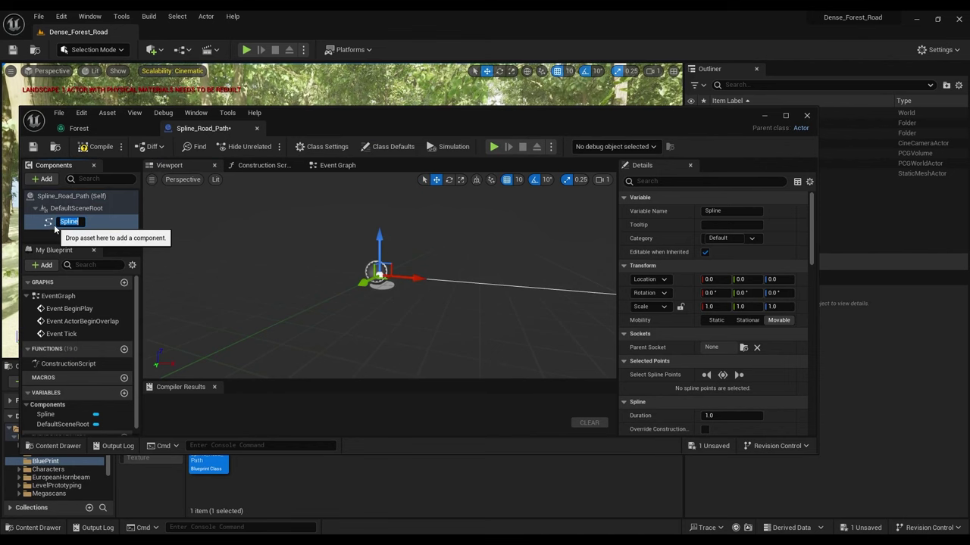
{"action": "type", "text": "Road"}
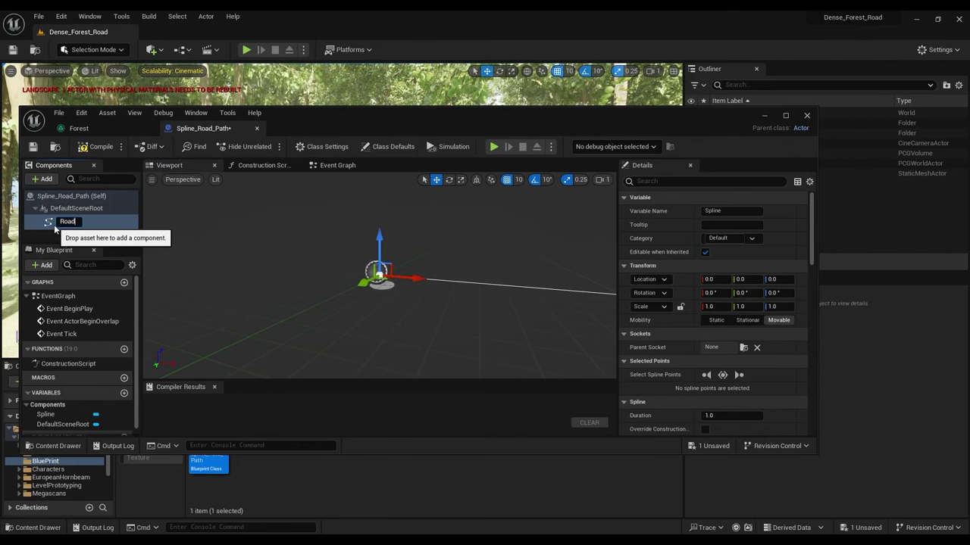
{"action": "type", "text": "_Path"}
{"action": "key", "text": "Return"}
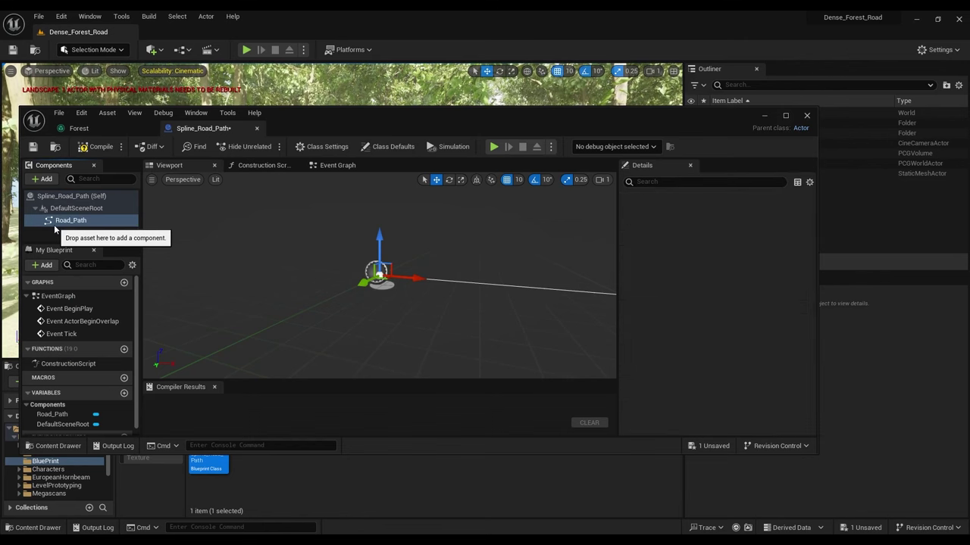
Step: Add an actor tag with the value Road_Path to the Spline_Road_Path blueprint's own class settings
{"action": "left_click", "coordinate": [112, 198]}
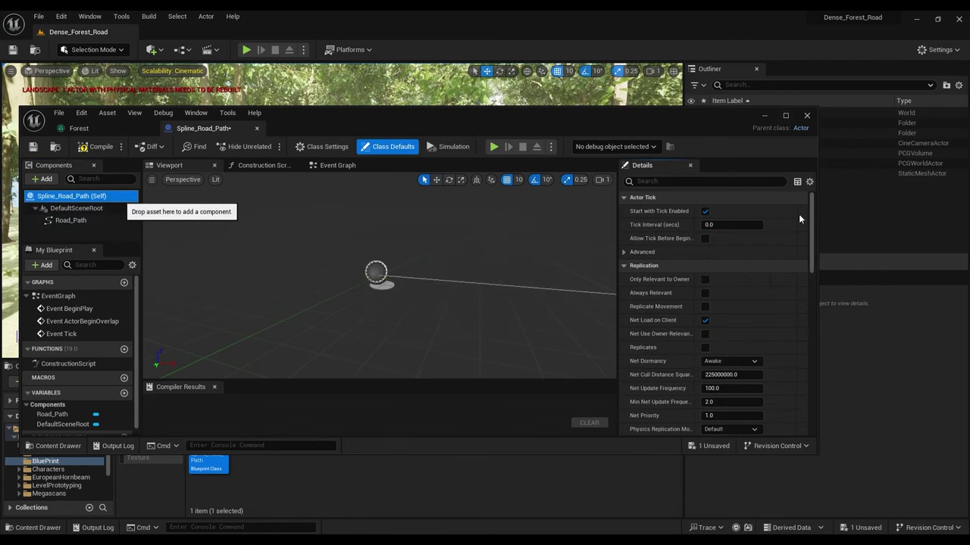
{"action": "left_click", "coordinate": [672, 182]}
{"action": "type", "text": "Tag"}
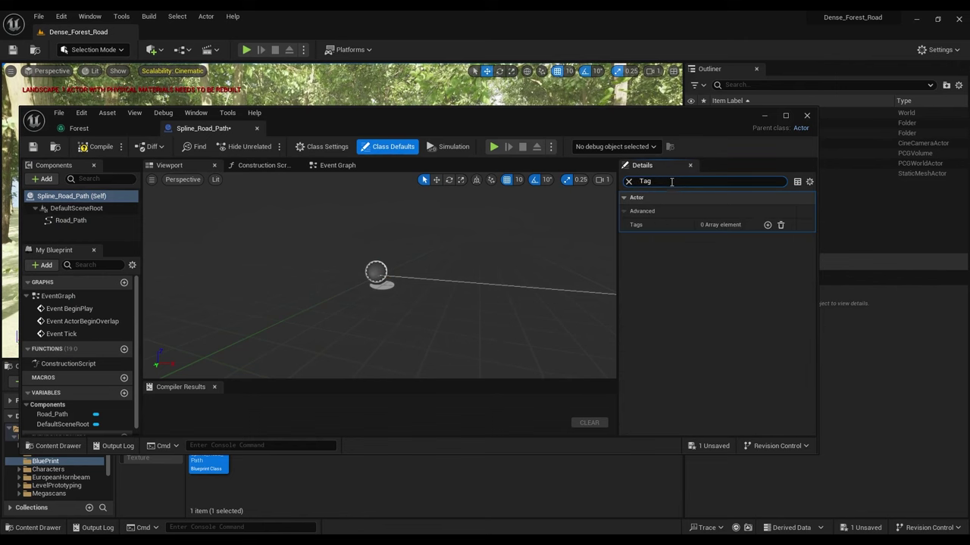
{"action": "left_click", "coordinate": [768, 225]}
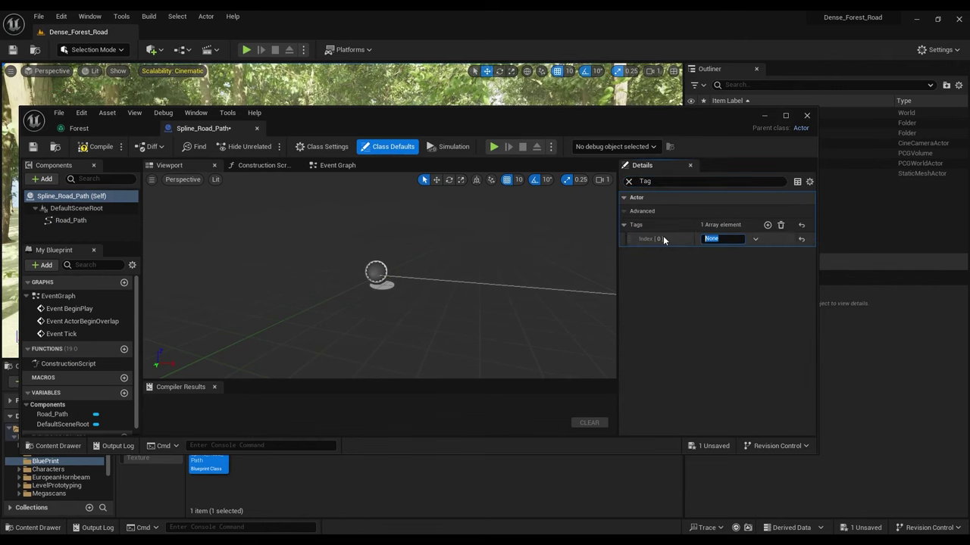
{"action": "type", "text": "Road"}
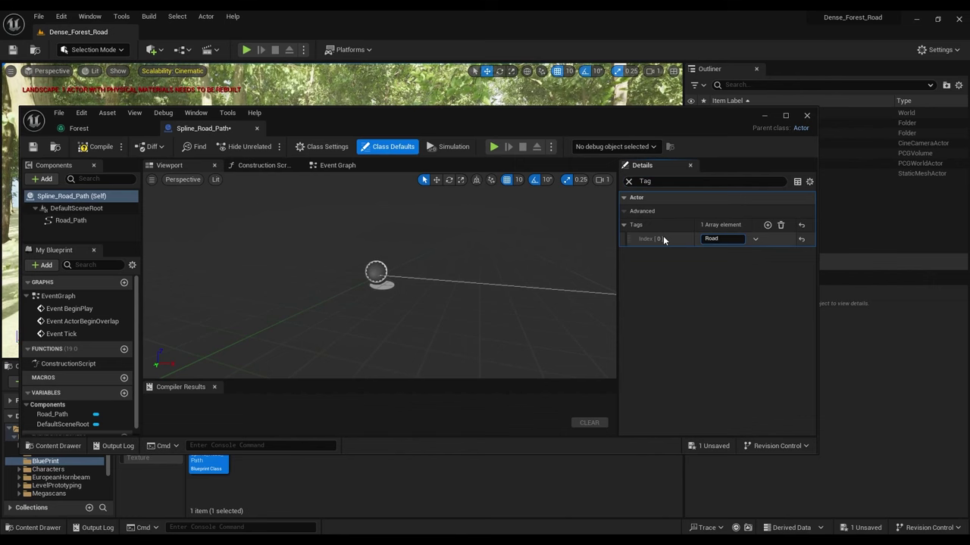
{"action": "type", "text": "_Pa"}
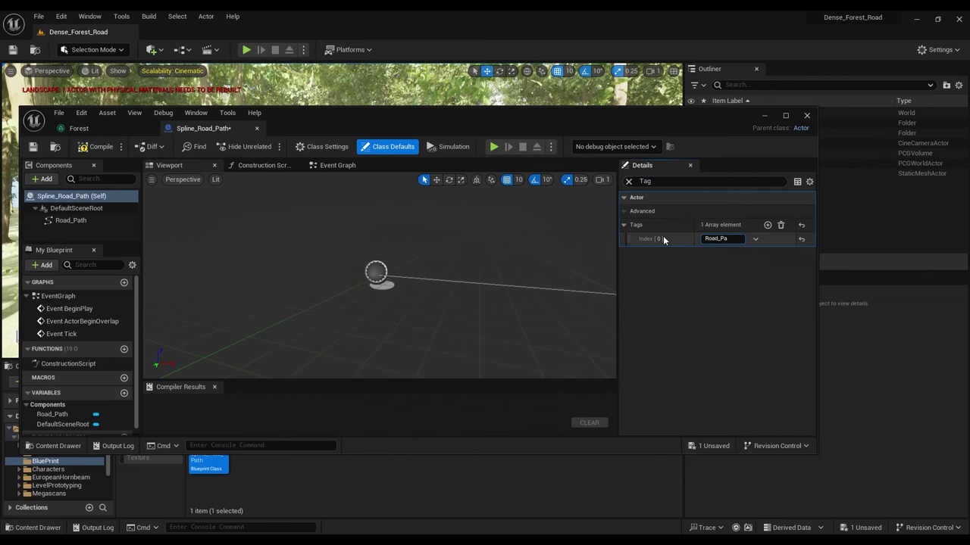
{"action": "type", "text": "th"}
{"action": "key", "text": "Return"}
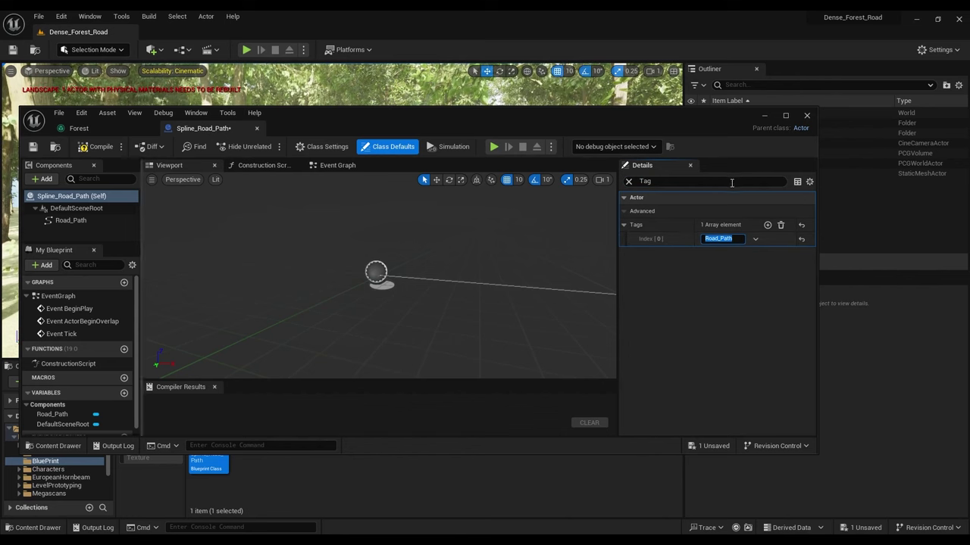
{"action": "left_click", "coordinate": [628, 181]}
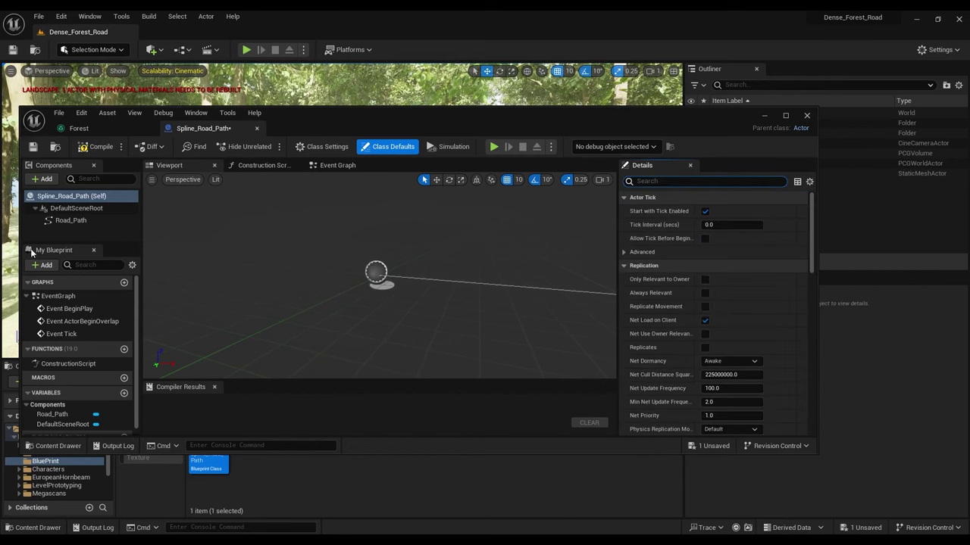
Step: For the Road_Path spline component, turn off Allow Discontinuous Spline and enable Scale Visualization Width in its Editor settings
{"action": "left_click", "coordinate": [70, 221]}
{"action": "right_click_drag", "start_coordinate": [379, 276], "coordinate": [527, 289]}
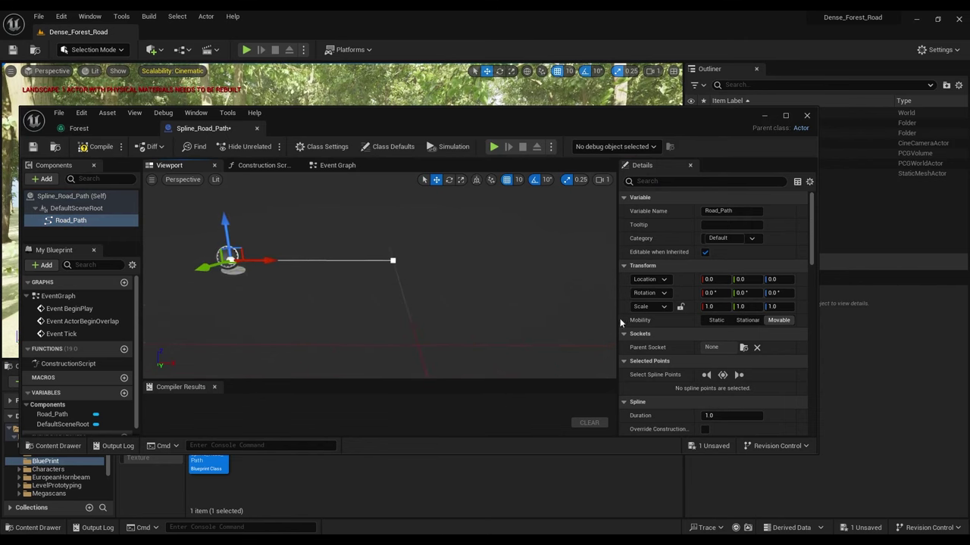
{"action": "scroll", "coordinate": [617, 338], "scroll_direction": "down", "scroll_amount": 5}
{"action": "left_click", "coordinate": [624, 360]}
{"action": "left_click", "coordinate": [624, 360]}
{"action": "left_click", "coordinate": [624, 346]}
{"action": "scroll", "coordinate": [674, 400], "scroll_direction": "down", "scroll_amount": 1}
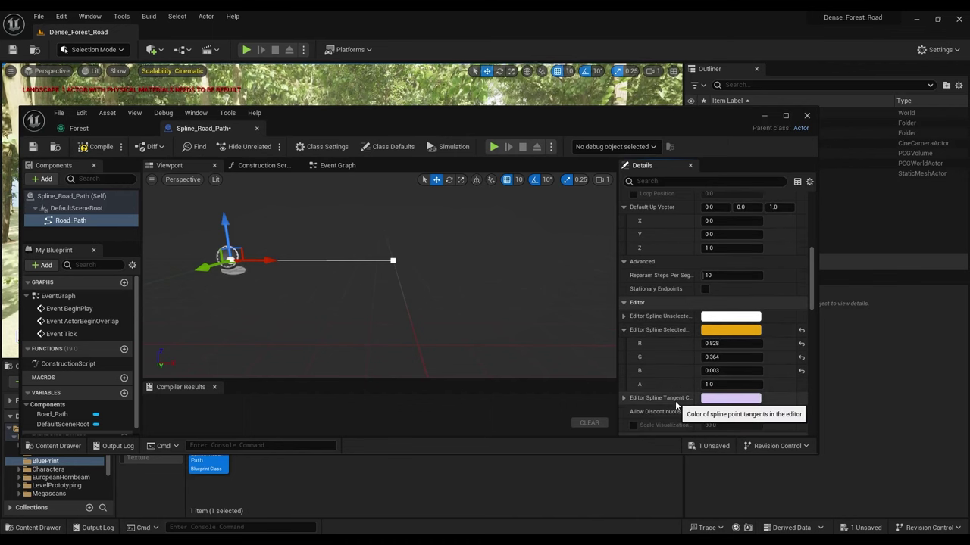
{"action": "left_click", "coordinate": [705, 412]}
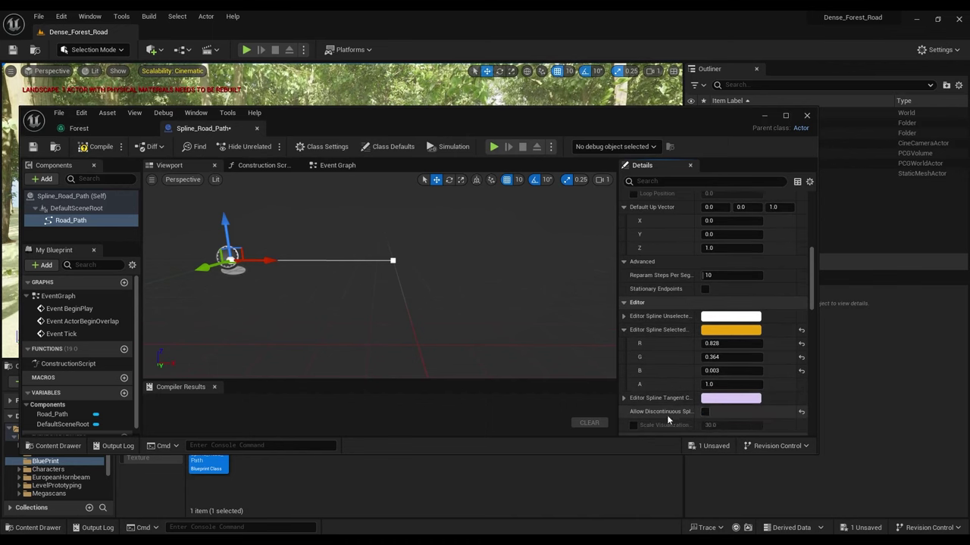
{"action": "left_click", "coordinate": [633, 425]}
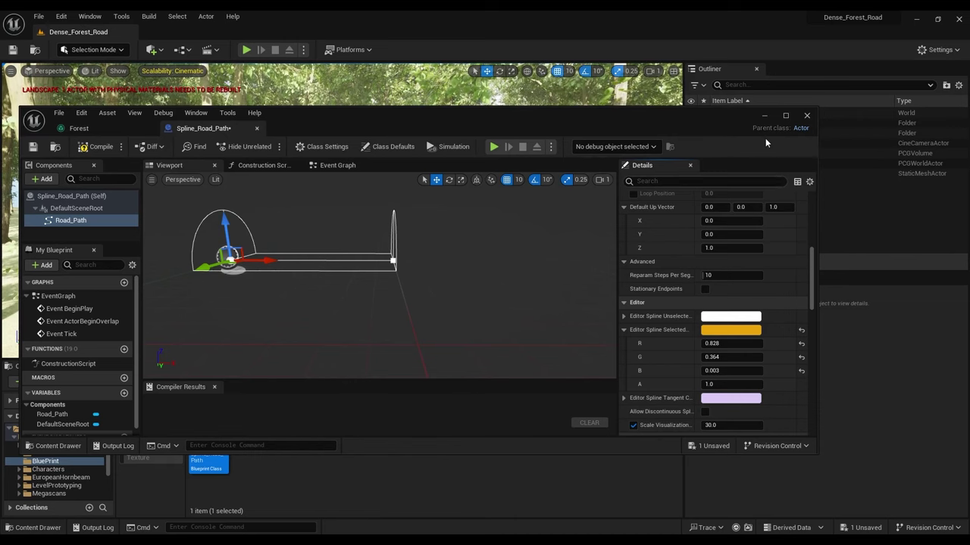
Step: Place the Spline_Road_Path blueprint in the level on the centre line at the near end of the road
{"action": "left_click_drag", "start_coordinate": [765, 138], "coordinate": [707, 368]}
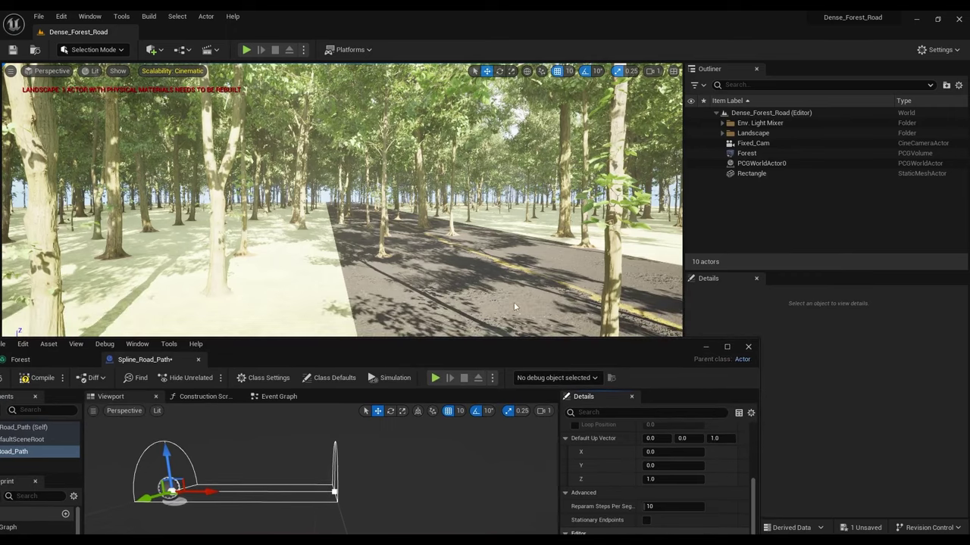
{"action": "right_click_drag", "start_coordinate": [514, 303], "coordinate": [320, 333]}
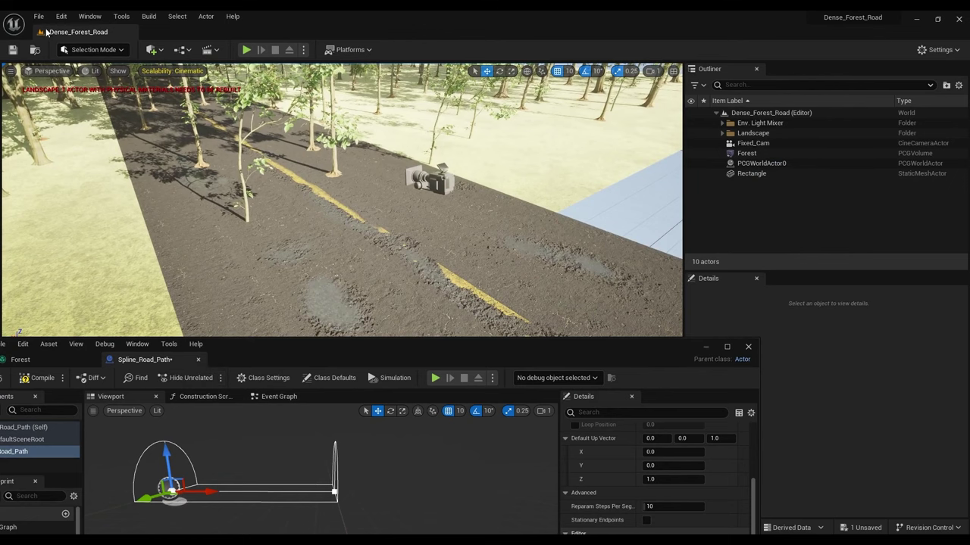
{"action": "left_click", "coordinate": [705, 347]}
{"action": "left_click", "coordinate": [208, 441]}
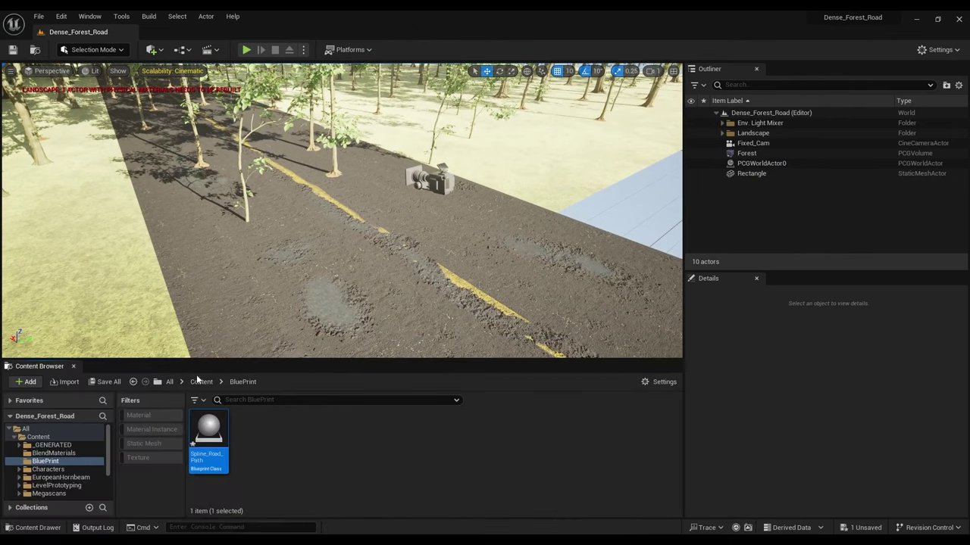
{"action": "left_click_drag", "start_coordinate": [208, 440], "coordinate": [481, 316]}
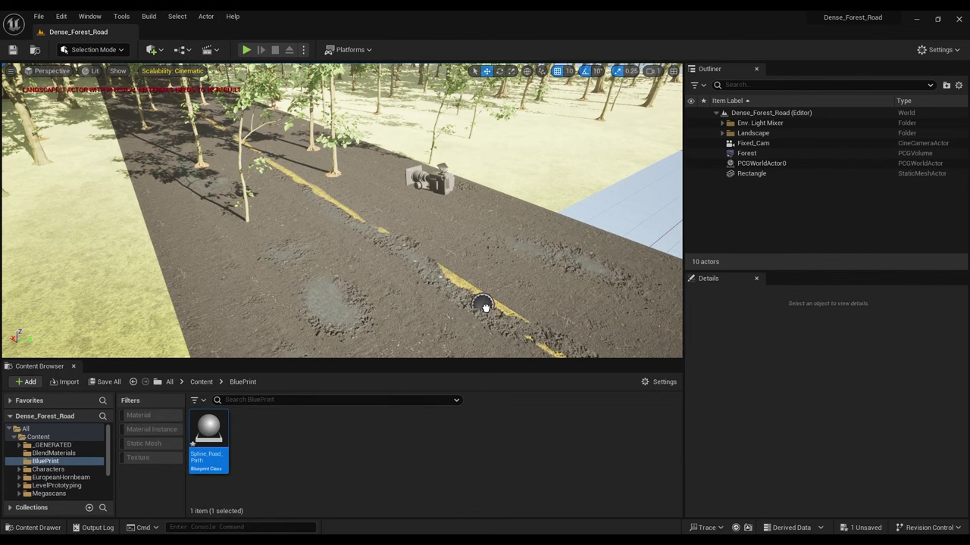
{"action": "left_click_drag", "start_coordinate": [487, 301], "coordinate": [484, 304]}
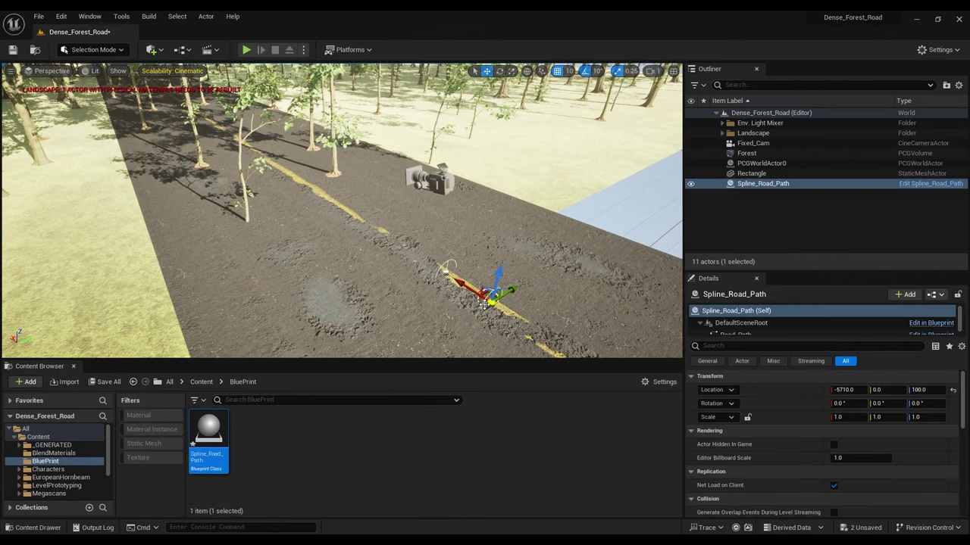
Step: Reopen the Spline_Road_Path blueprint and raise Road_Path's Scale Visualization Width through 100, 200 and 300 to 400
{"action": "double_click", "coordinate": [208, 440]}
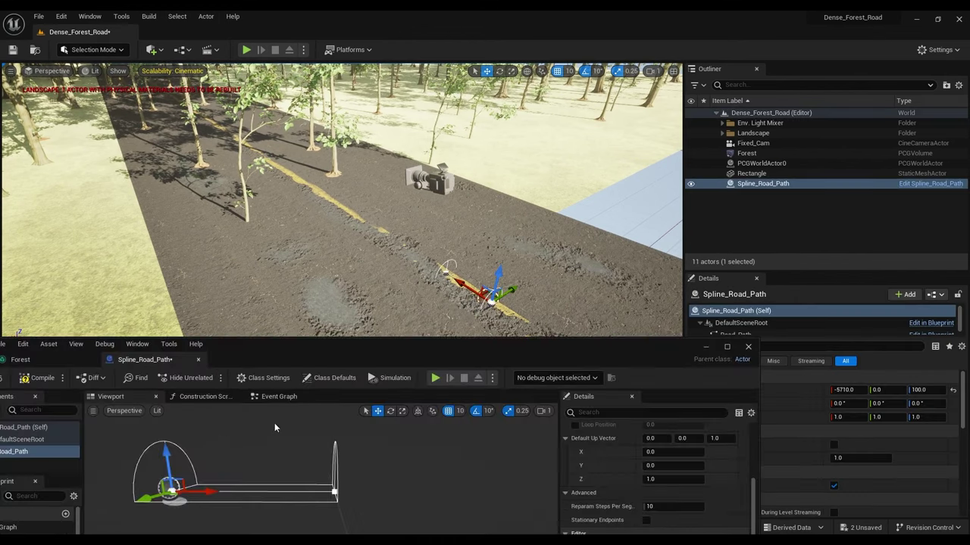
{"action": "right_click_drag", "start_coordinate": [384, 463], "coordinate": [303, 447]}
{"action": "scroll", "coordinate": [632, 494], "scroll_direction": "down", "scroll_amount": 2}
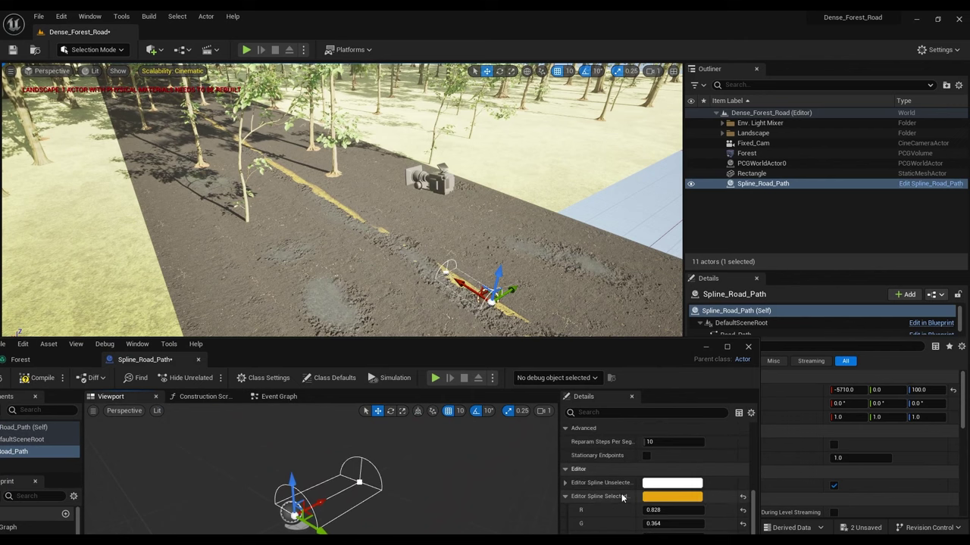
{"action": "scroll", "coordinate": [622, 498], "scroll_direction": "down", "scroll_amount": 7}
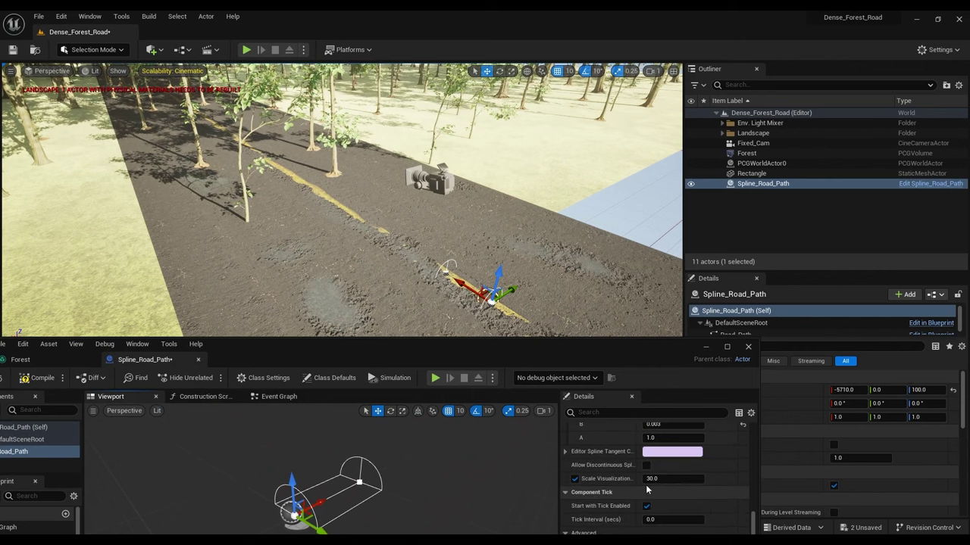
{"action": "left_click", "coordinate": [663, 479]}
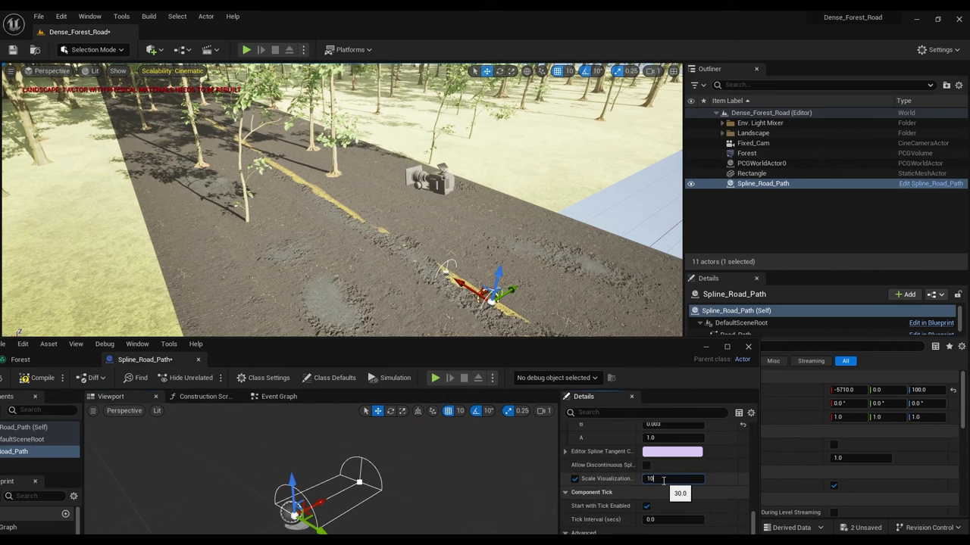
{"action": "type", "text": "100"}
{"action": "key", "text": "Return"}
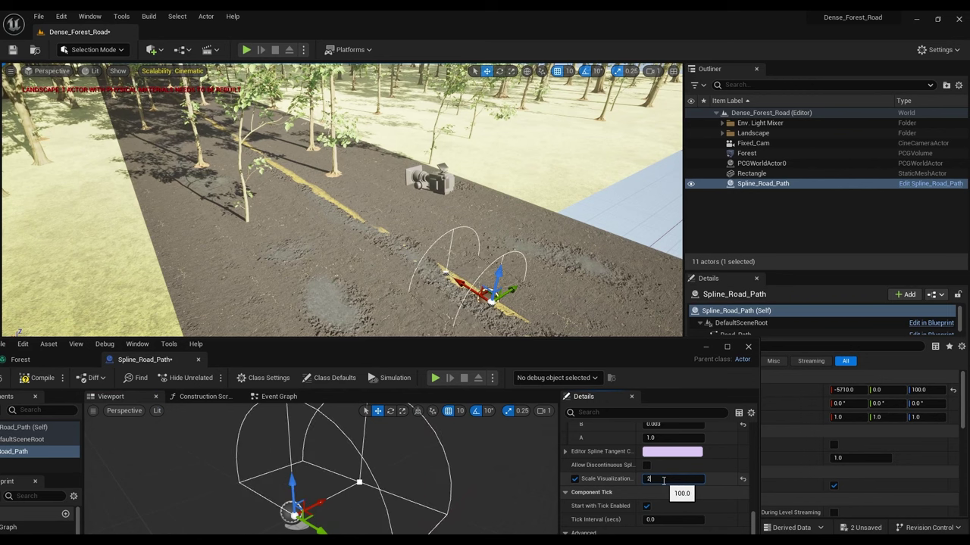
{"action": "key", "text": "Return"}
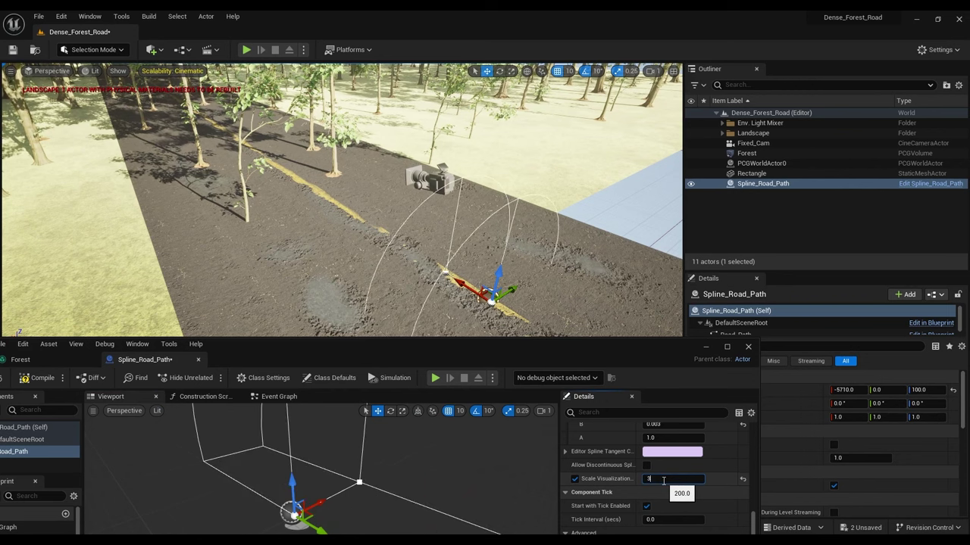
{"action": "key", "text": "Return"}
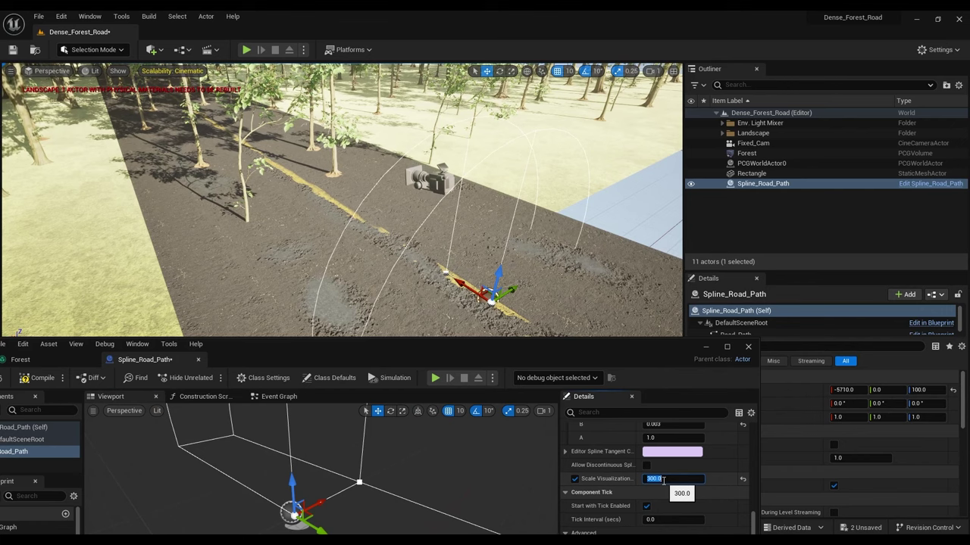
{"action": "type", "text": "400"}
{"action": "key", "text": "Return"}
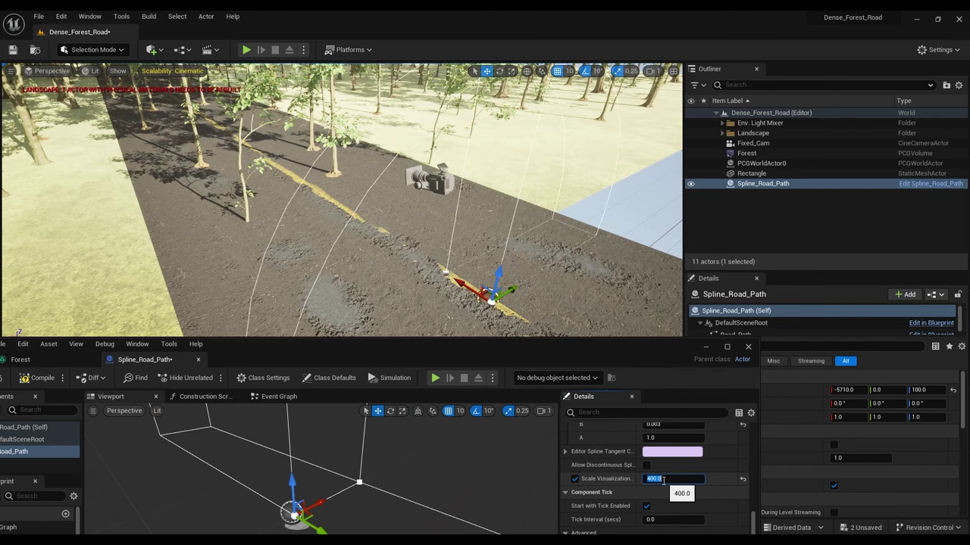
Step: Try a Scale Visualization Width of 500 for Road_Path and compare the spline outline with the road edges
{"action": "key", "text": "d"}
{"action": "right_click_drag", "start_coordinate": [397, 179], "coordinate": [291, 182]}
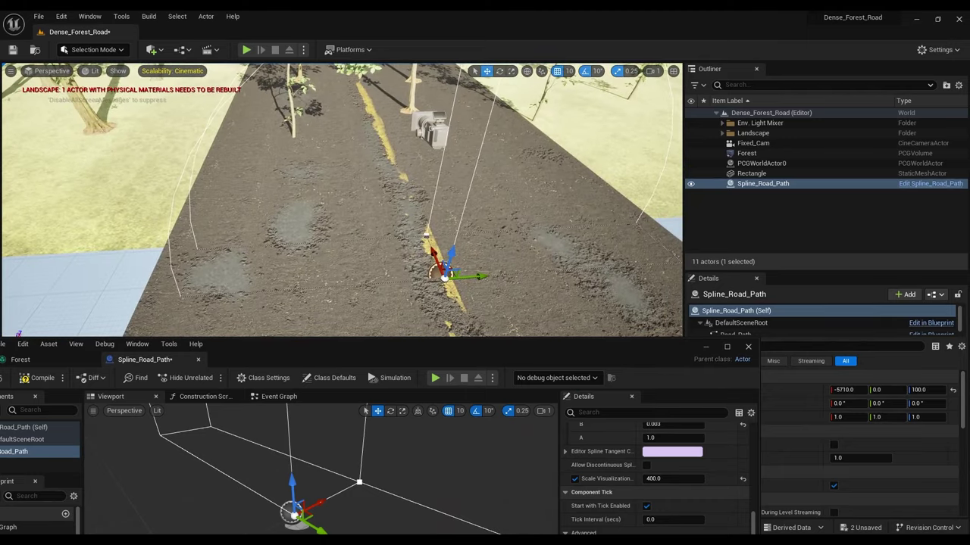
{"action": "left_click", "coordinate": [666, 478]}
{"action": "type", "text": "500"}
{"action": "key", "text": "Return"}
{"action": "right_click_drag", "start_coordinate": [563, 322], "coordinate": [563, 323]}
Step: Set Road_Path's Scale Visualization Width to 450
{"action": "left_click", "coordinate": [671, 479]}
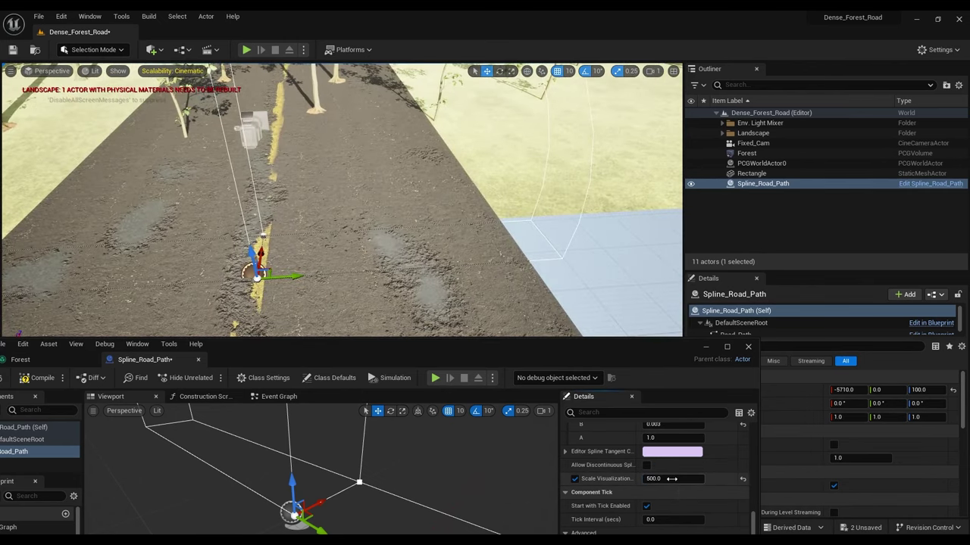
{"action": "type", "text": "450"}
{"action": "key", "text": "Return"}
Step: With grid snapping off, nudge the Spline_Road_Path actor sideways to a Y location of about -7.8 to centre it on the road
{"action": "right_click_drag", "start_coordinate": [530, 310], "coordinate": [429, 311]}
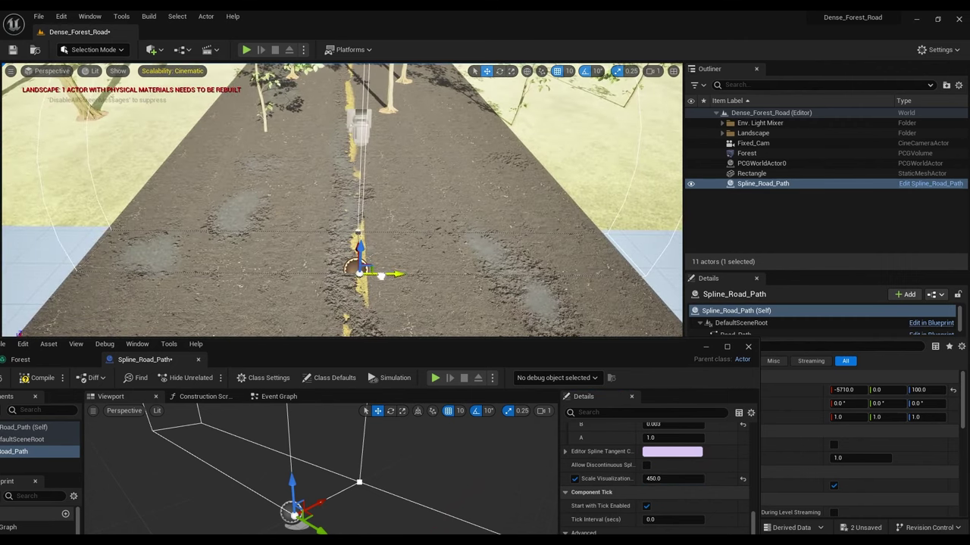
{"action": "left_click_drag", "start_coordinate": [381, 276], "coordinate": [381, 277]}
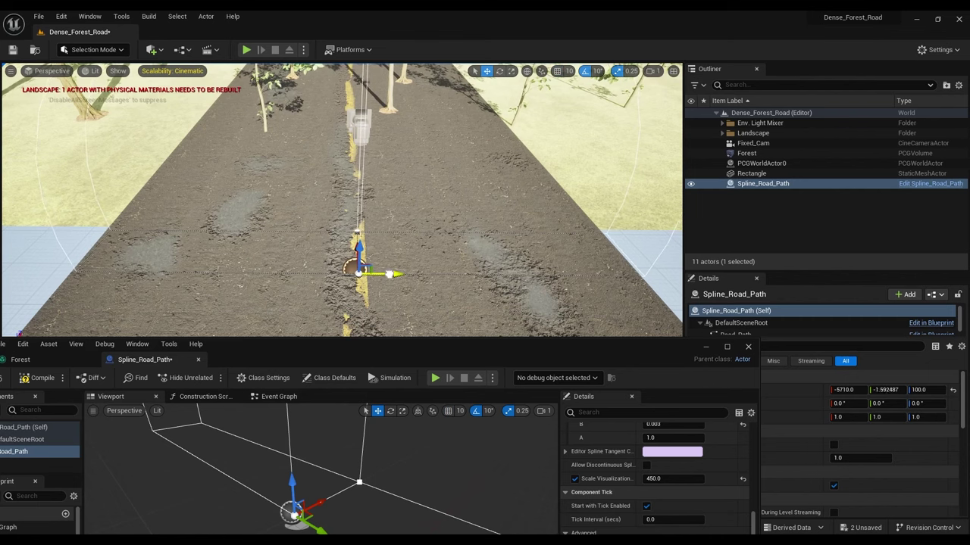
{"action": "left_click_drag", "start_coordinate": [390, 274], "coordinate": [387, 274]}
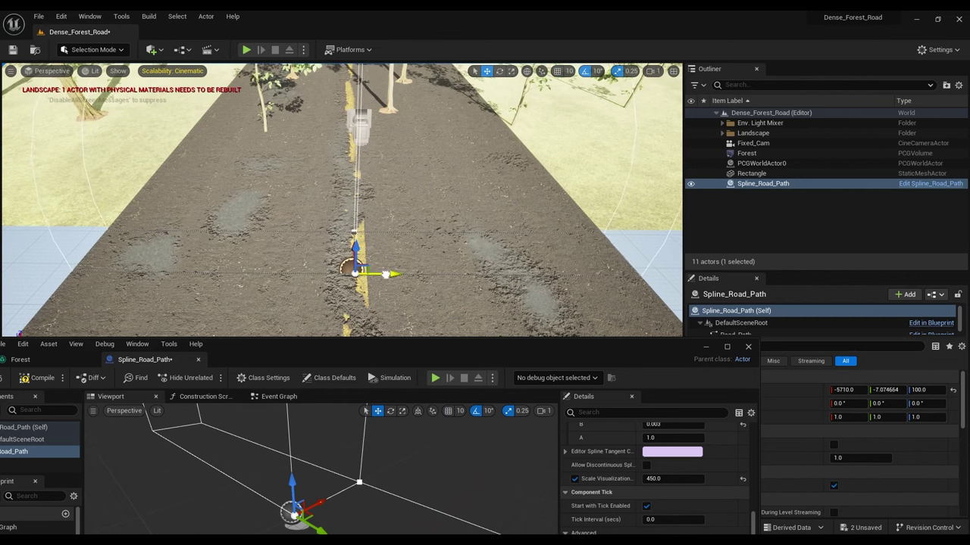
Step: Extend the spline by moving its end point along the X axis, following the road through the forest towards its far end
{"action": "left_click_drag", "start_coordinate": [368, 243], "coordinate": [317, 226], "text": "alt"}
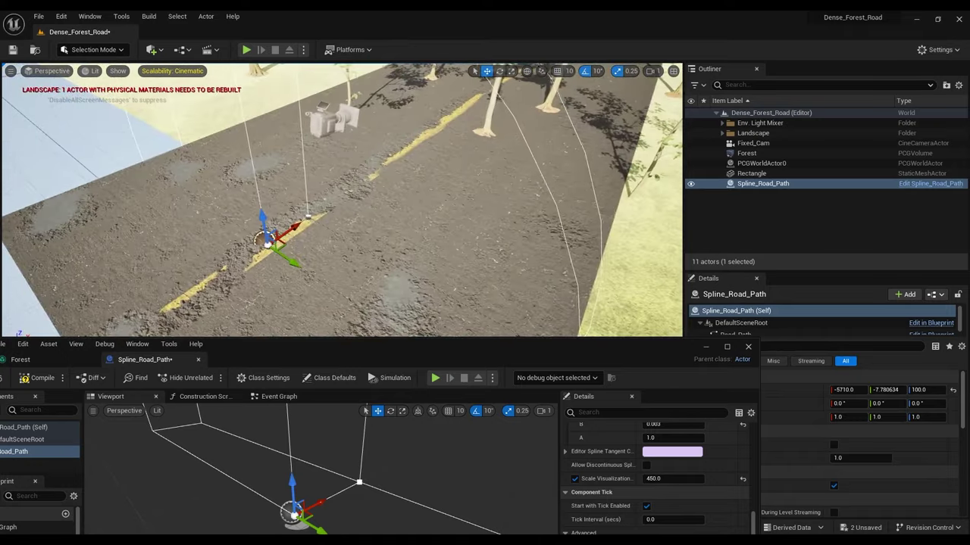
{"action": "left_click", "coordinate": [309, 216]}
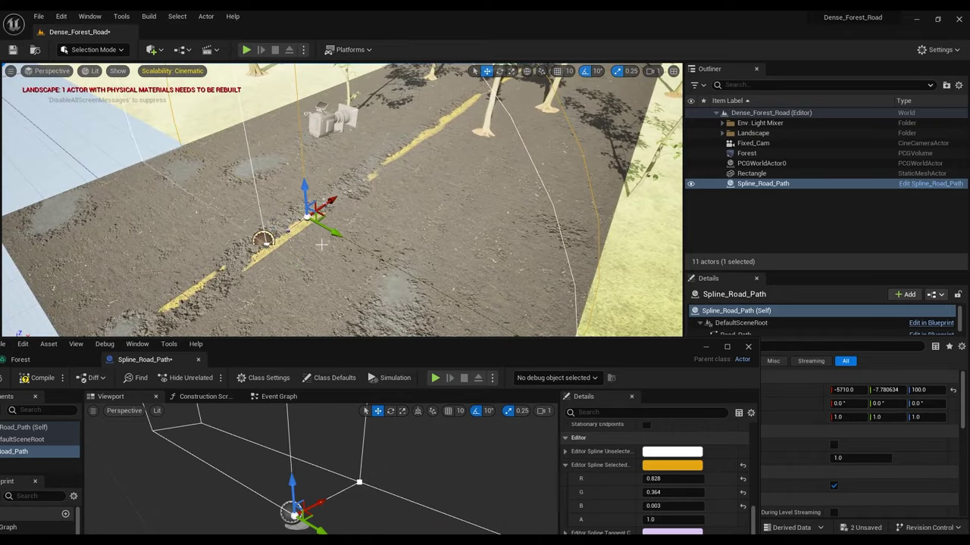
{"action": "mouse_move", "coordinate": [352, 230]}
{"action": "right_mouse_down"}
{"action": "mouse_move", "coordinate": [348, 208]}
{"action": "mouse_move", "coordinate": [333, 199]}
{"action": "mouse_move", "coordinate": [353, 231]}
{"action": "right_mouse_up"}
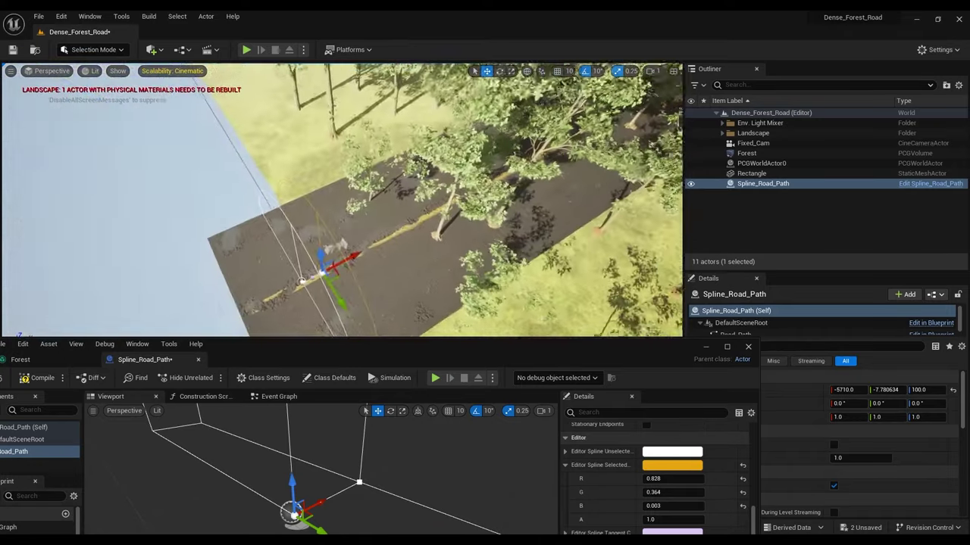
{"action": "left_click_drag", "start_coordinate": [355, 253], "coordinate": [587, 130]}
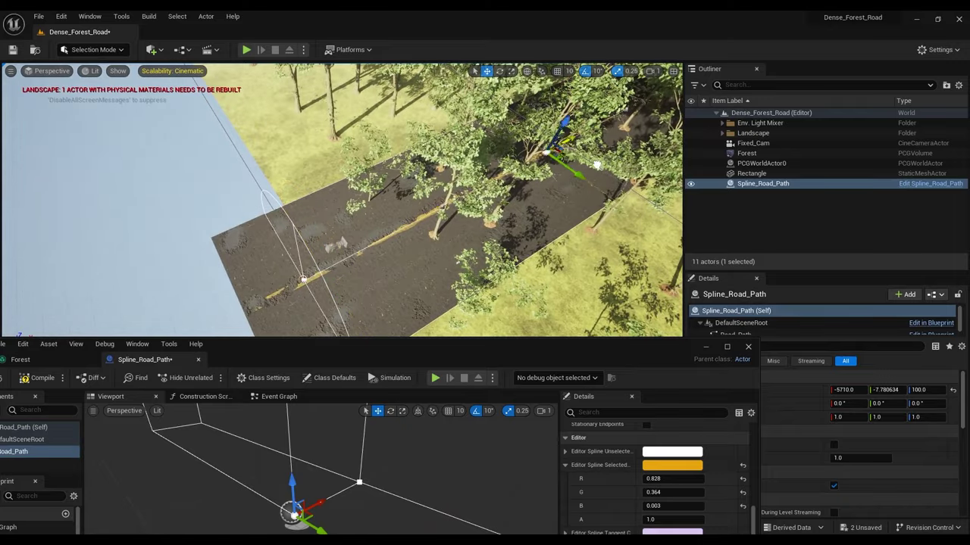
{"action": "right_click_drag", "start_coordinate": [587, 131], "coordinate": [613, 124]}
{"action": "left_click_drag", "start_coordinate": [538, 140], "coordinate": [371, 273]}
{"action": "mouse_move", "coordinate": [369, 280]}
{"action": "right_mouse_down"}
{"action": "mouse_move", "coordinate": [409, 246]}
{"action": "mouse_move", "coordinate": [394, 227]}
{"action": "mouse_move", "coordinate": [371, 264]}
{"action": "right_mouse_up"}
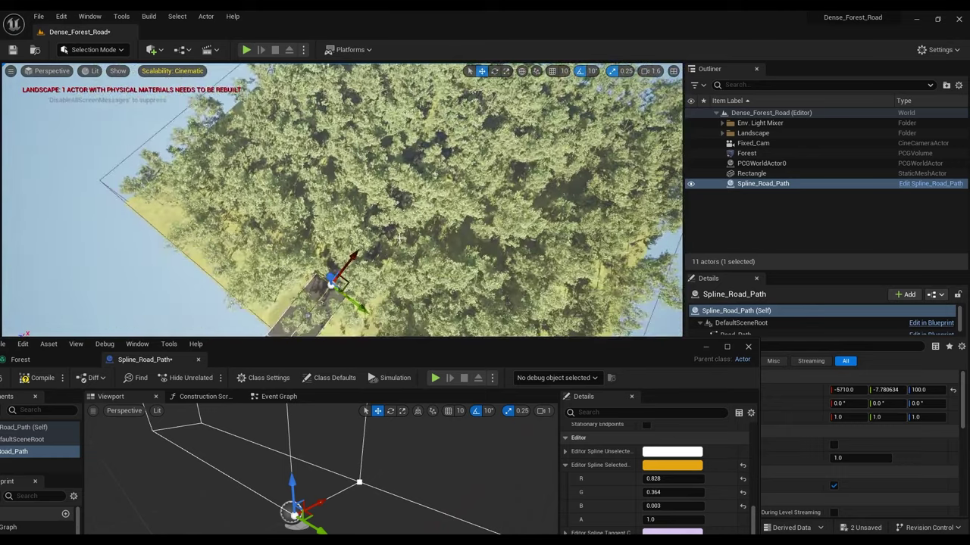
{"action": "left_click_drag", "start_coordinate": [353, 259], "coordinate": [500, 71]}
{"action": "right_click_drag", "start_coordinate": [514, 132], "coordinate": [540, 87]}
{"action": "left_click_drag", "start_coordinate": [436, 191], "coordinate": [478, 141]}
{"action": "right_click_drag", "start_coordinate": [454, 156], "coordinate": [356, 128]}
{"action": "right_click_drag", "start_coordinate": [425, 225], "coordinate": [408, 243]}
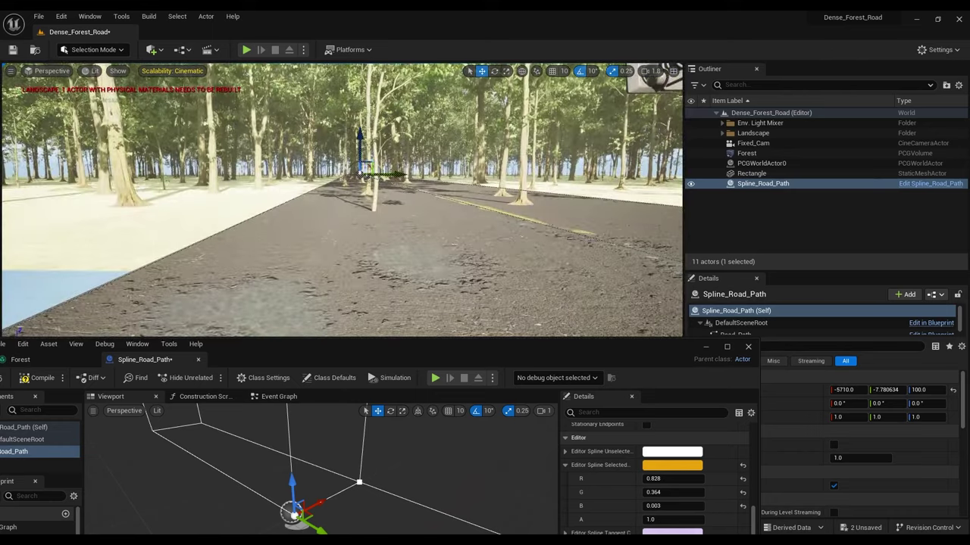
Step: Compile the Spline_Road_Path blueprint and close its editor
{"action": "left_click_drag", "start_coordinate": [359, 336], "coordinate": [432, 240]}
{"action": "scroll", "coordinate": [500, 374], "scroll_direction": "up", "scroll_amount": 3}
{"action": "scroll", "coordinate": [500, 374], "scroll_direction": "down", "scroll_amount": 2}
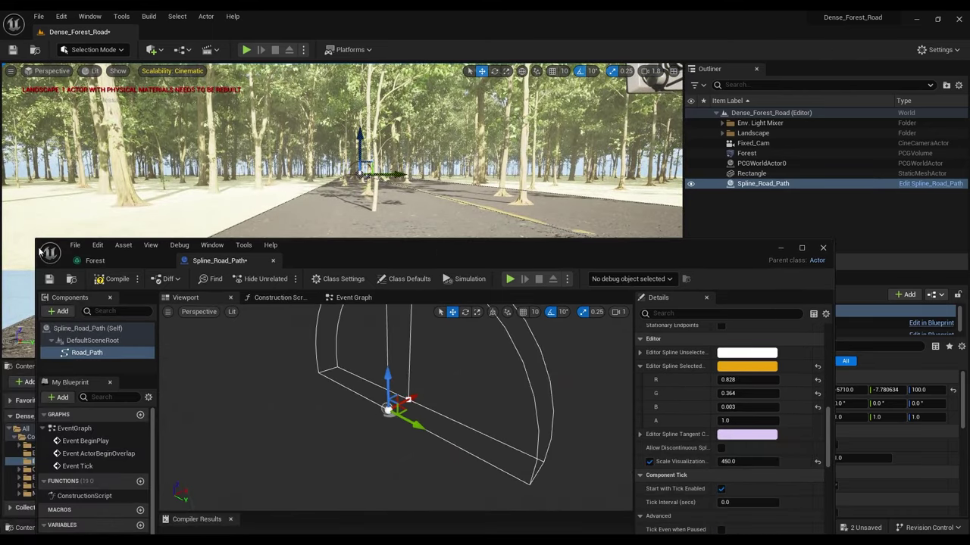
{"action": "left_click", "coordinate": [111, 279]}
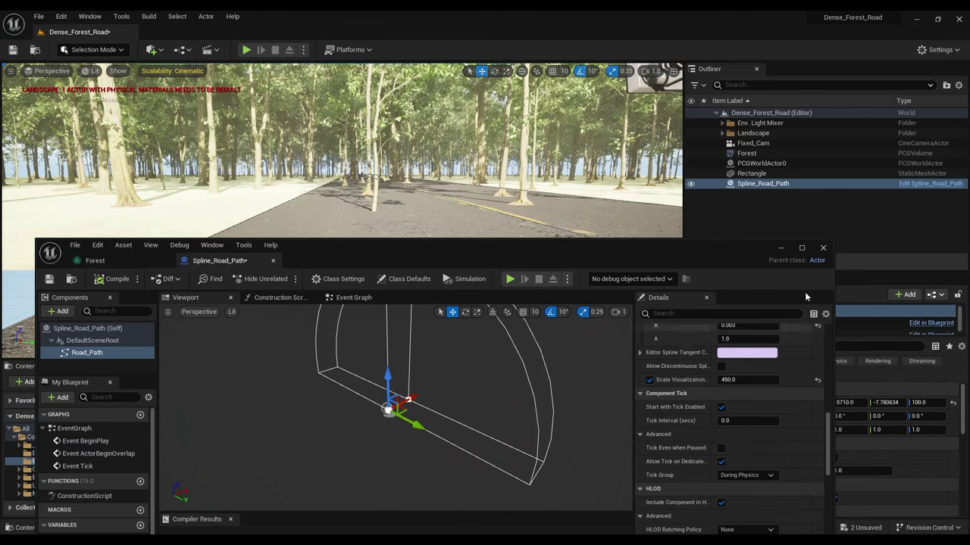
{"action": "left_click", "coordinate": [823, 248]}
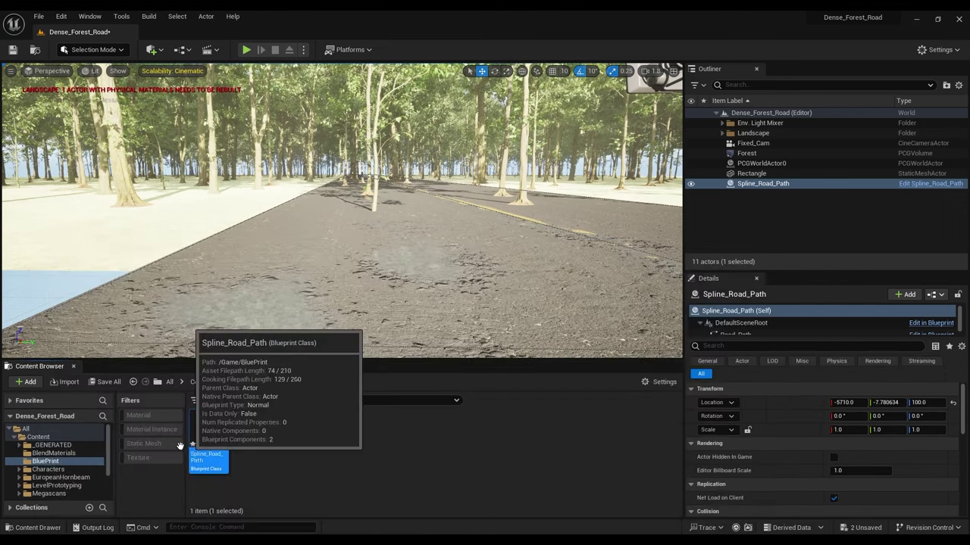
Step: Open the Forest PCG graph from the PCG folder in Content
{"action": "left_click", "coordinate": [38, 437]}
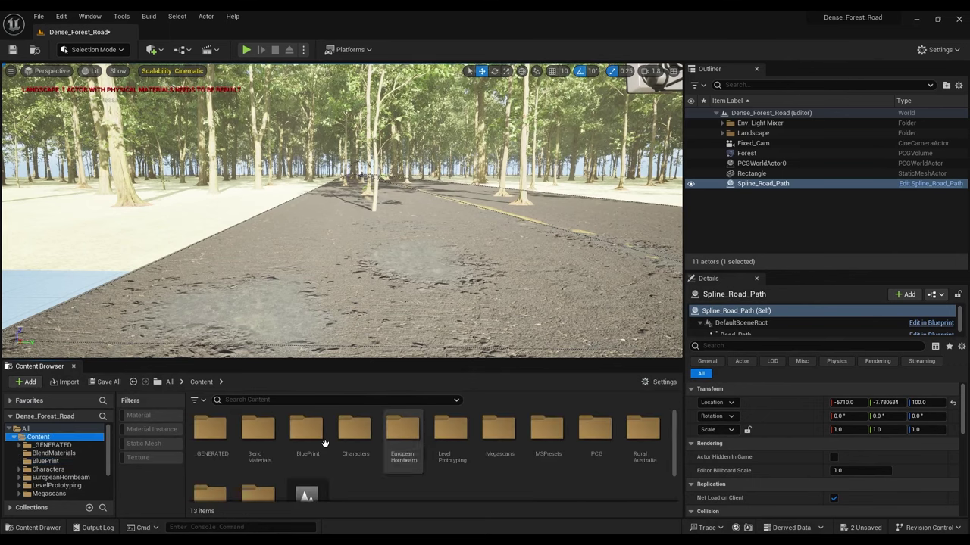
{"action": "double_click", "coordinate": [595, 430]}
{"action": "double_click", "coordinate": [205, 424]}
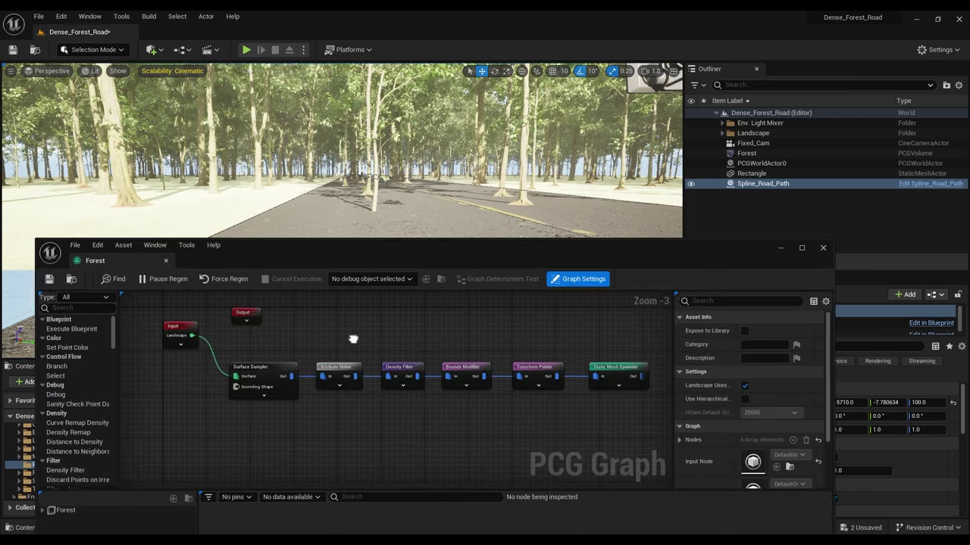
Step: Line up the Input node with the Surface Sampler and straighten the connections across the whole tree-spawning chain
{"action": "left_click_drag", "start_coordinate": [184, 343], "coordinate": [178, 372]}
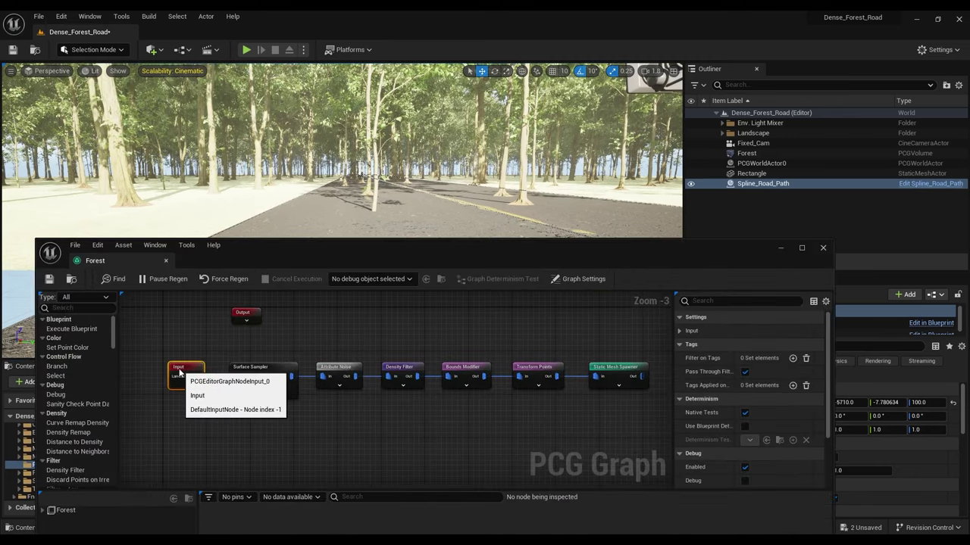
{"action": "left_click_drag", "start_coordinate": [124, 353], "coordinate": [654, 435]}
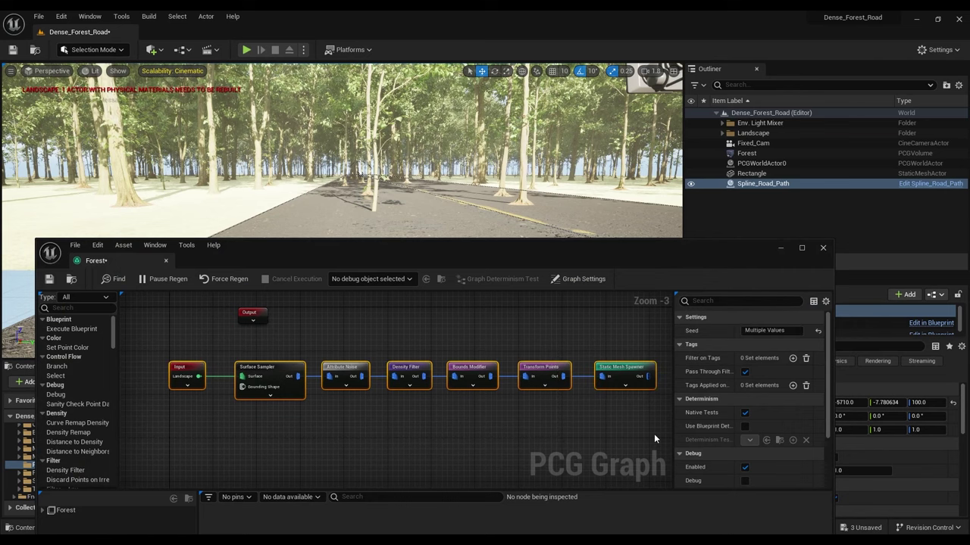
{"action": "left_click", "coordinate": [426, 425]}
{"action": "right_click_drag", "start_coordinate": [407, 427], "coordinate": [373, 416]}
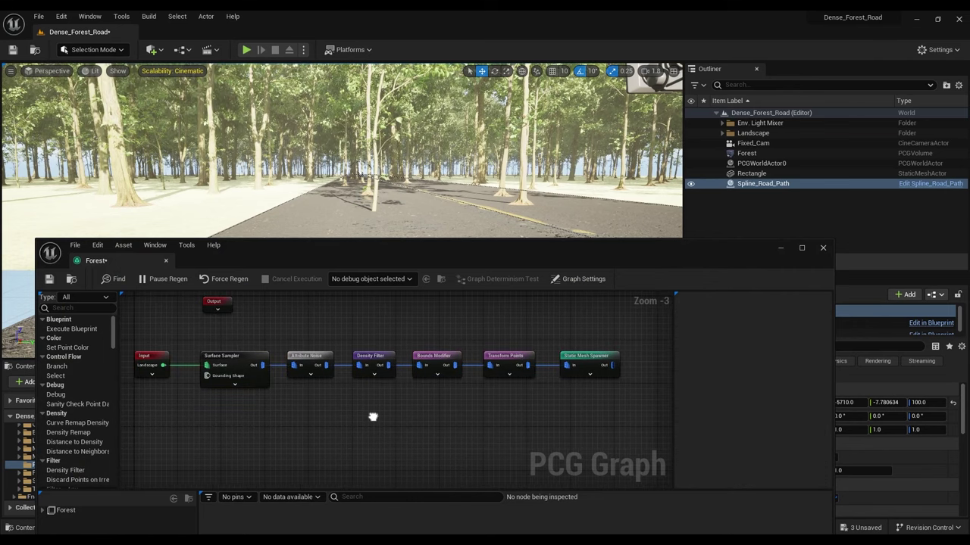
Step: Add a Get Spline Data node below the main chain and connect its output to a new Spline Sampler node
{"action": "right_click", "coordinate": [252, 394]}
{"action": "type", "text": "Get"}
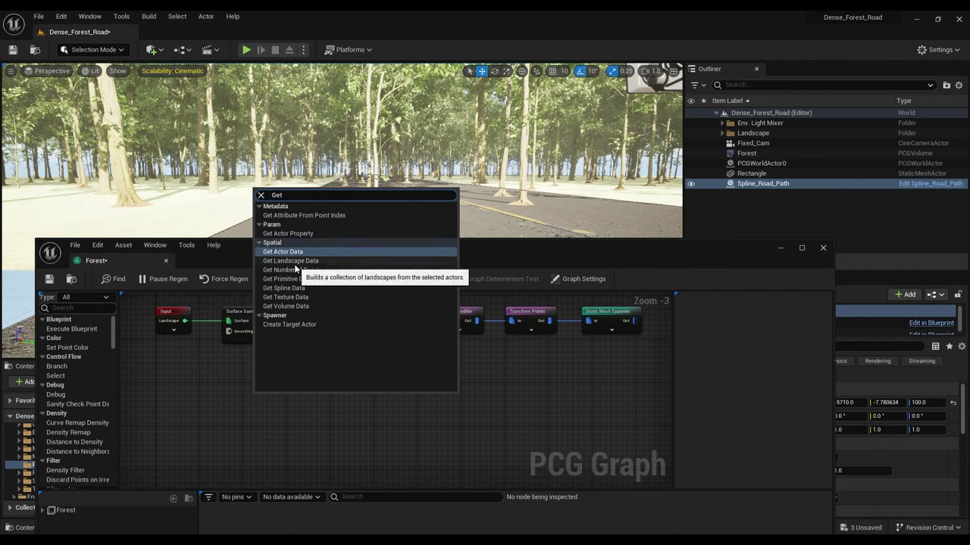
{"action": "left_click", "coordinate": [284, 288]}
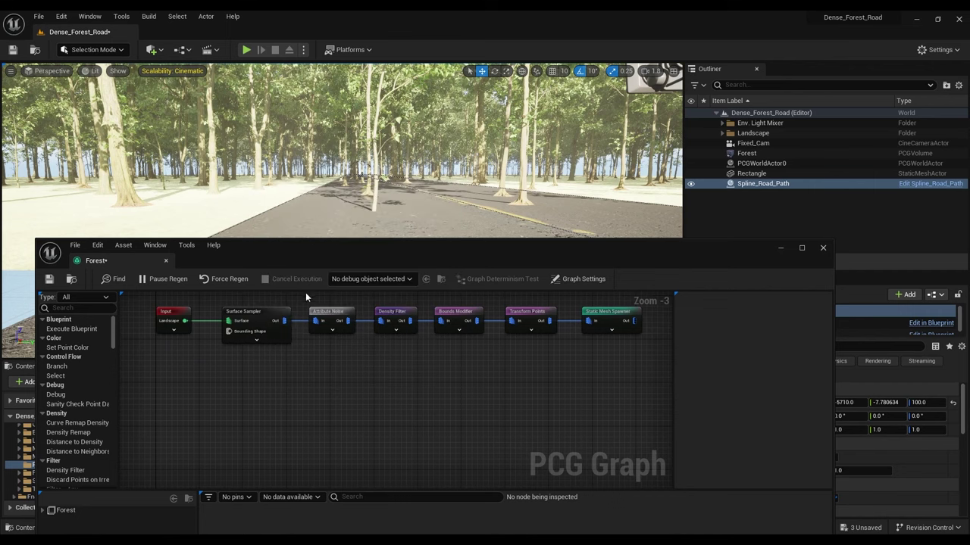
{"action": "left_click_drag", "start_coordinate": [260, 402], "coordinate": [254, 373]}
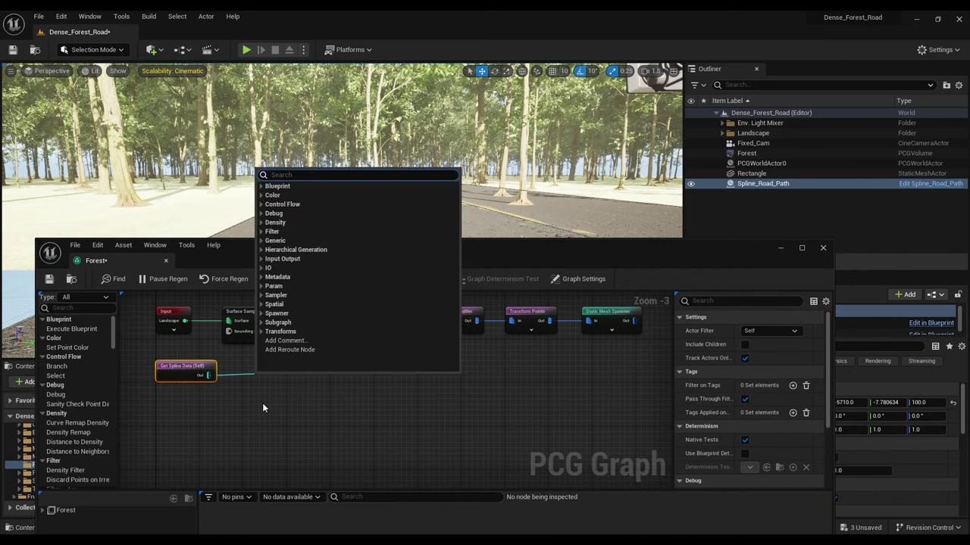
{"action": "type", "text": "sam"}
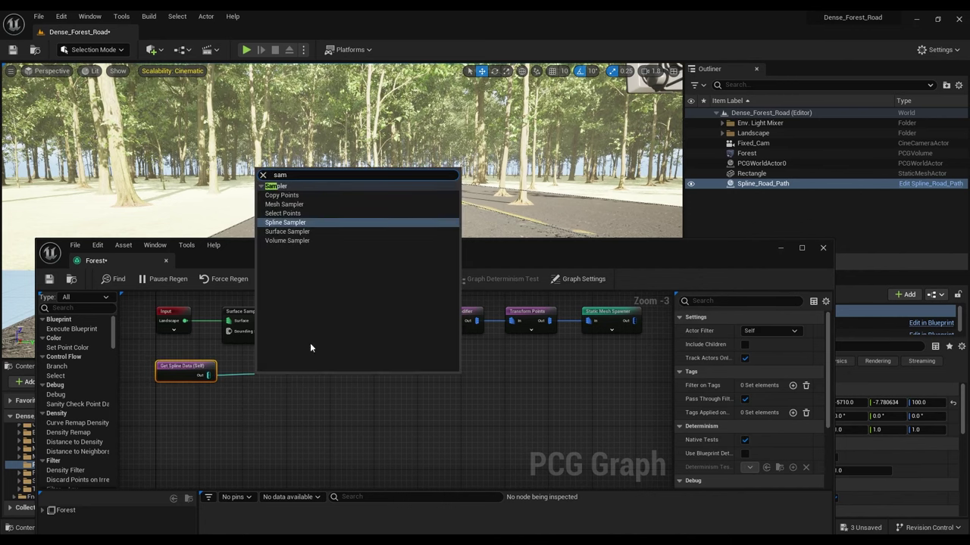
{"action": "left_click", "coordinate": [296, 226]}
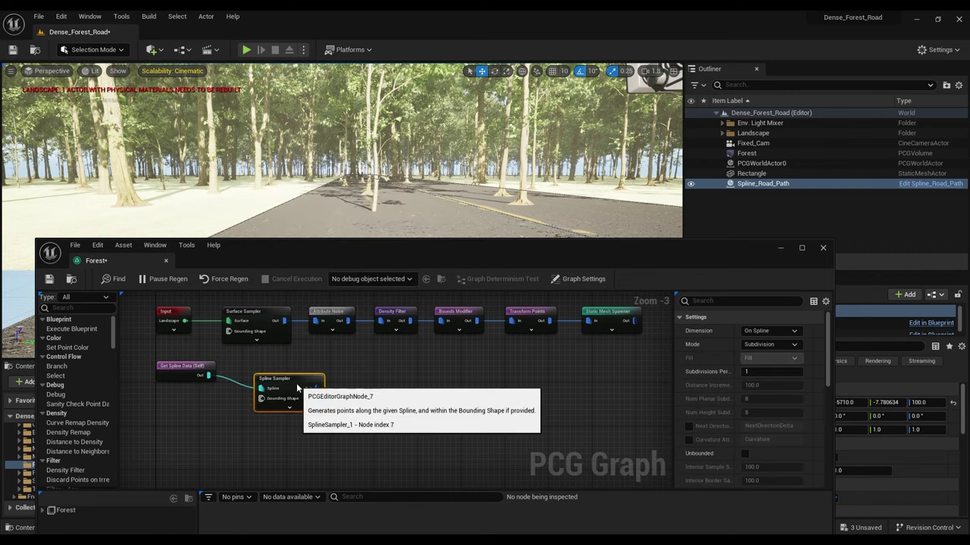
Step: Align the Get Spline Data and Spline Sampler nodes in a straight row beneath the Input and Surface Sampler nodes
{"action": "left_click_drag", "start_coordinate": [154, 358], "coordinate": [303, 405]}
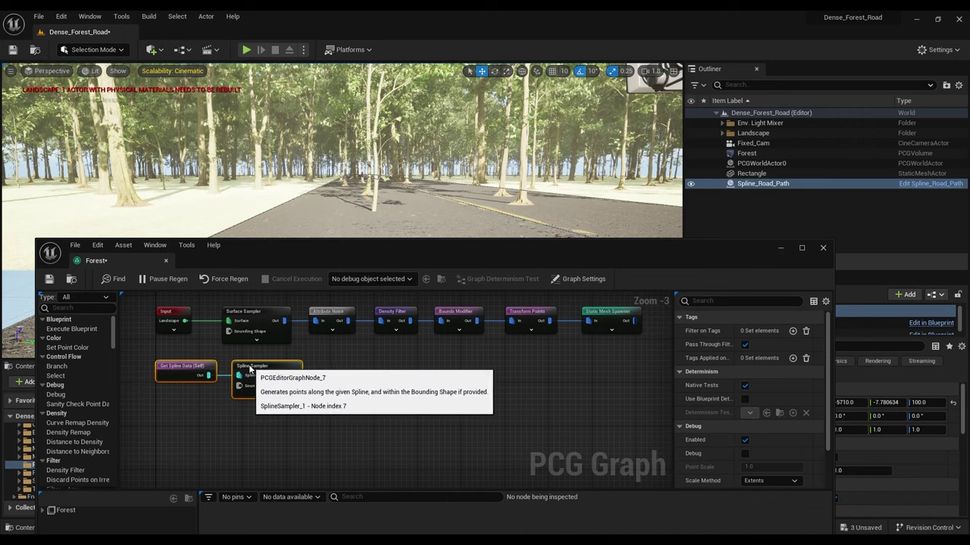
{"action": "left_click_drag", "start_coordinate": [248, 368], "coordinate": [243, 367]}
{"action": "left_click", "coordinate": [292, 388]}
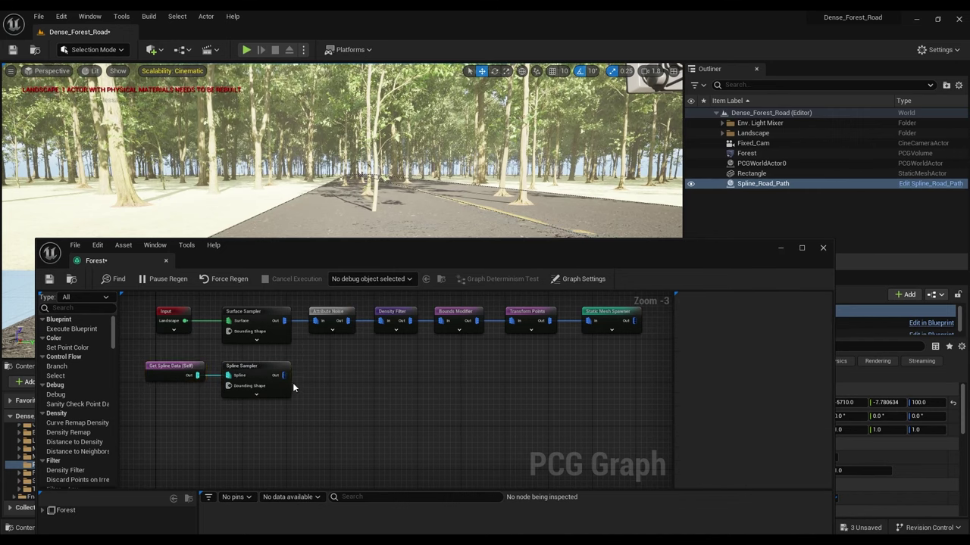
{"action": "right_click_drag", "start_coordinate": [335, 389], "coordinate": [387, 397]}
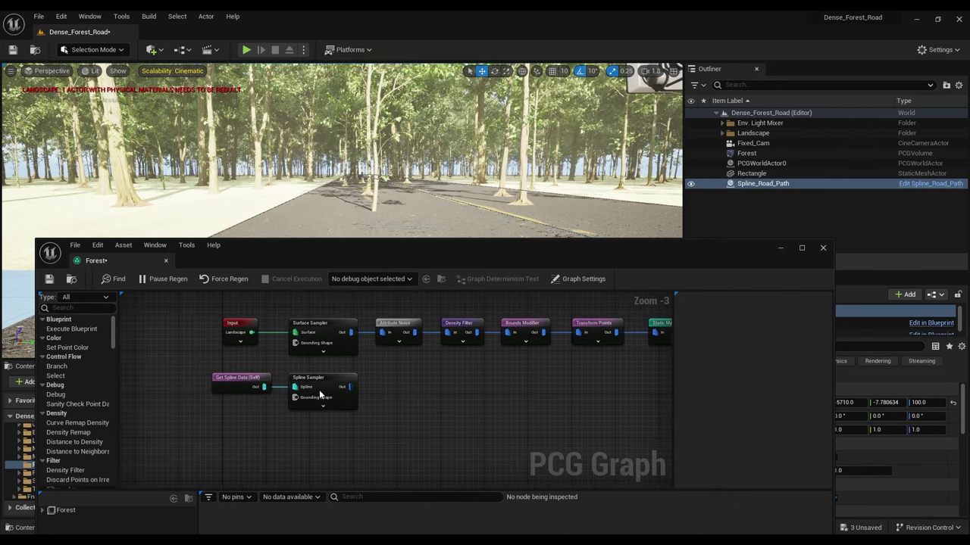
{"action": "left_click", "coordinate": [303, 379]}
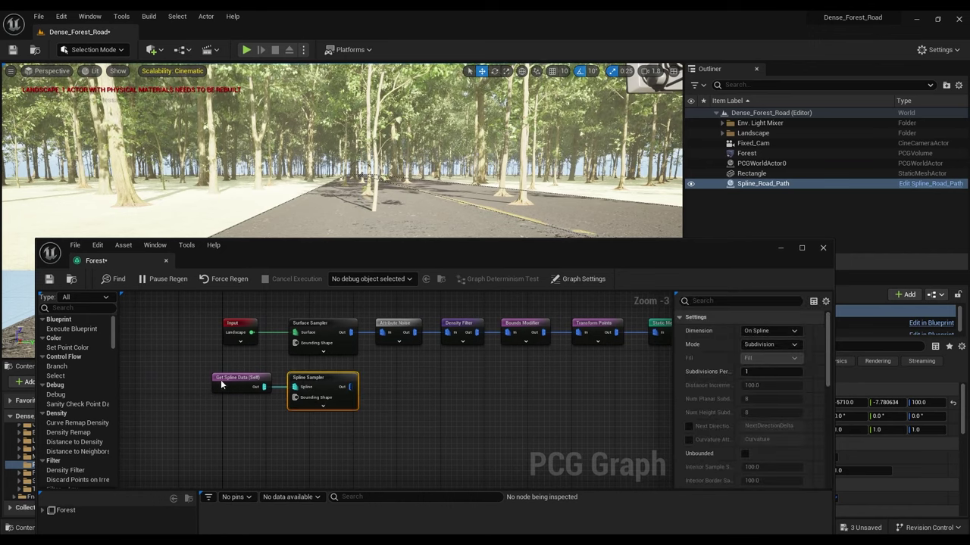
{"action": "left_click", "coordinate": [783, 334]}
{"action": "left_click", "coordinate": [783, 334]}
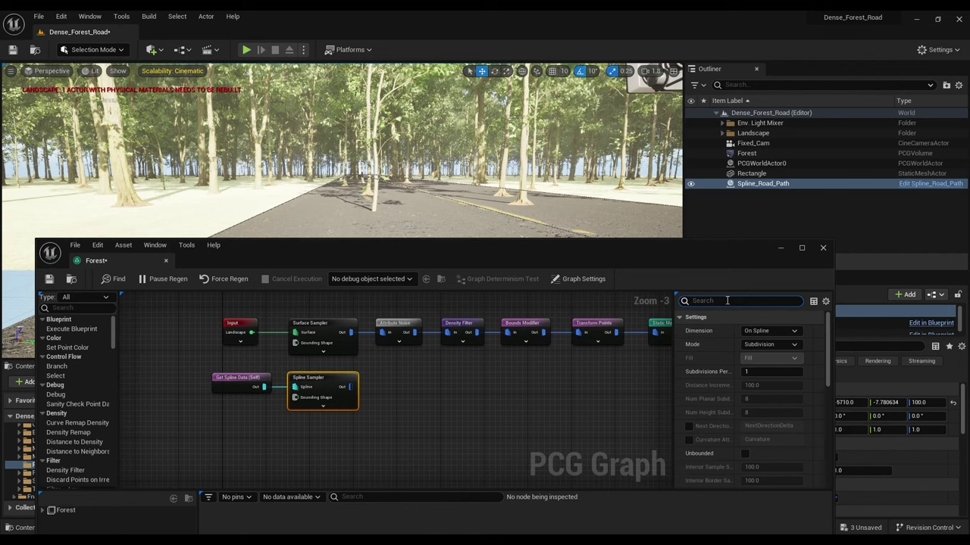
Step: Set the Get Spline Data node's Actor Filter to All World Actors, selecting actors by the tag Road_Path
{"action": "left_click", "coordinate": [233, 381]}
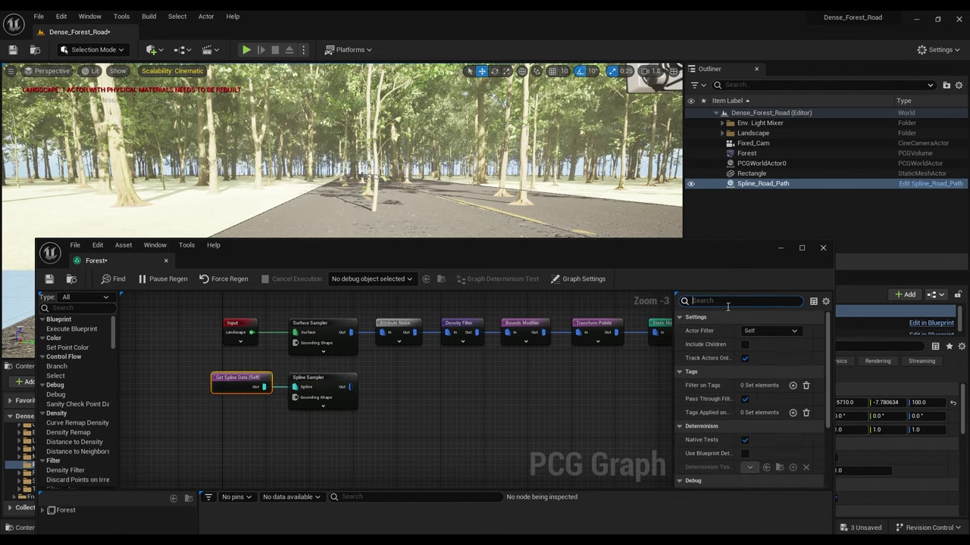
{"action": "left_click", "coordinate": [771, 331]}
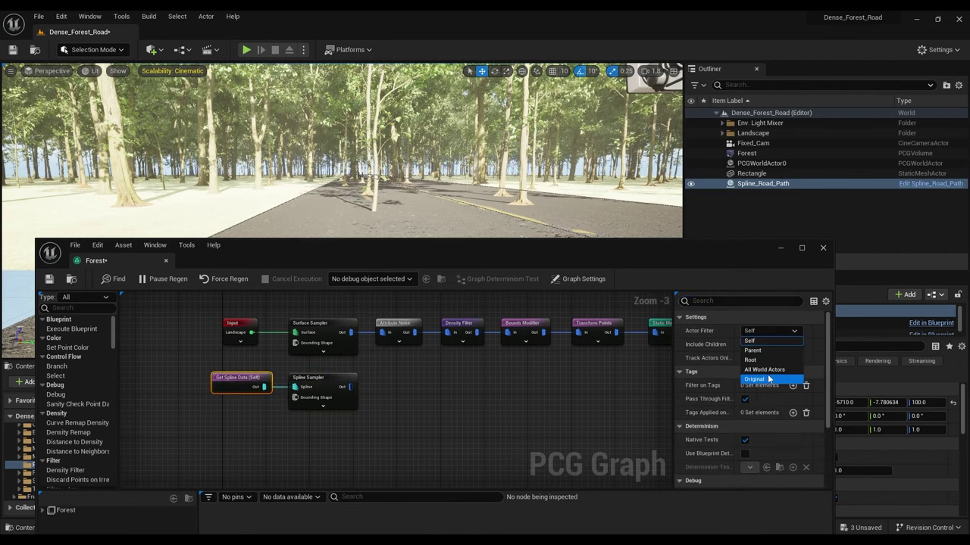
{"action": "left_click", "coordinate": [765, 369]}
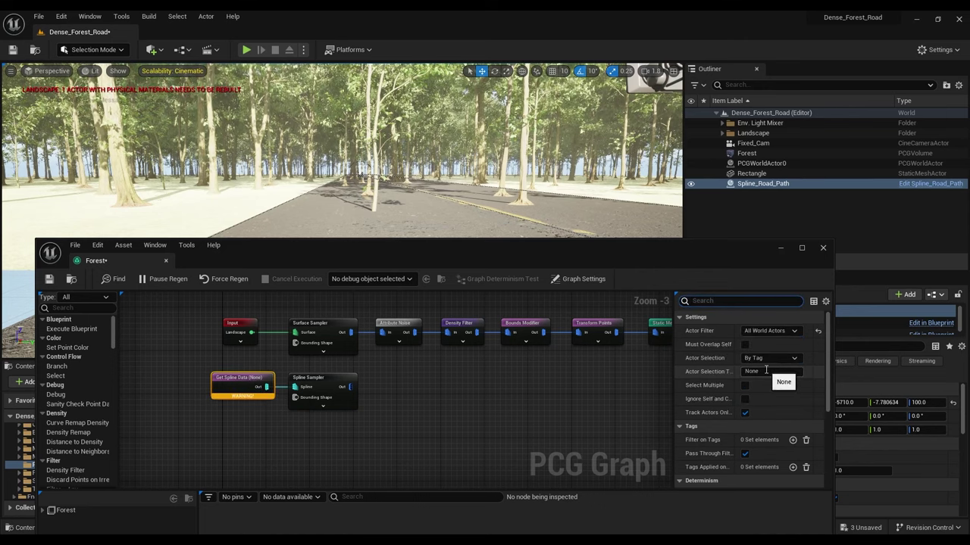
{"action": "left_click", "coordinate": [766, 371]}
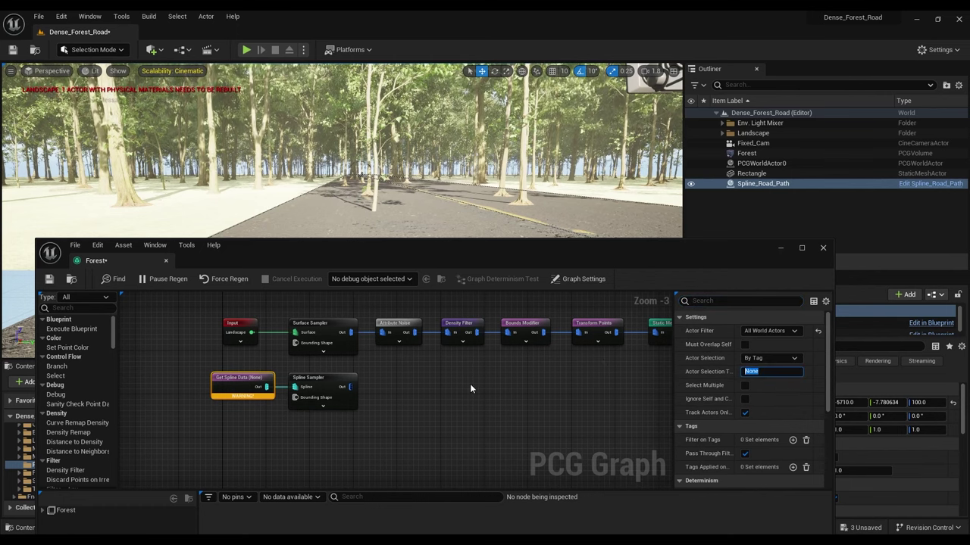
{"action": "type", "text": "R"}
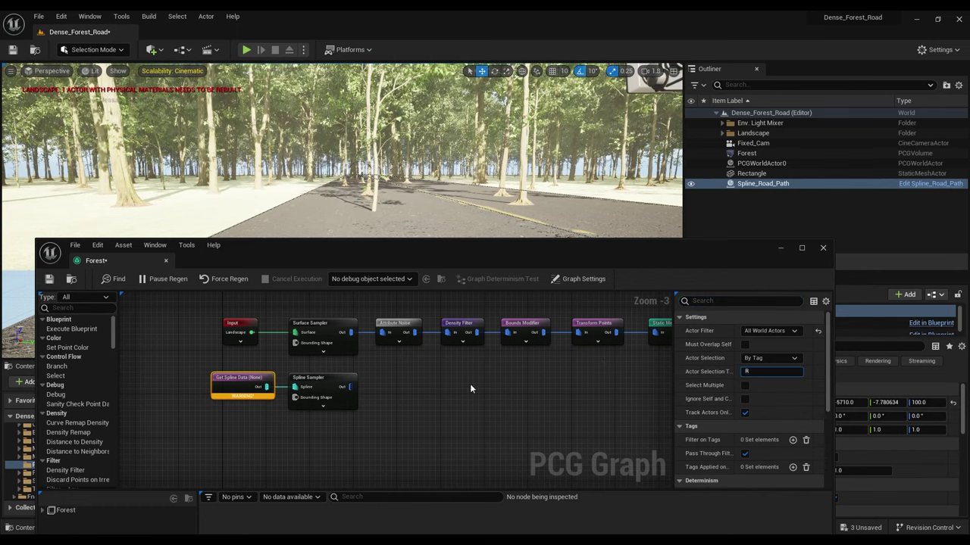
{"action": "type", "text": "oad_Path"}
{"action": "key", "text": "Return"}
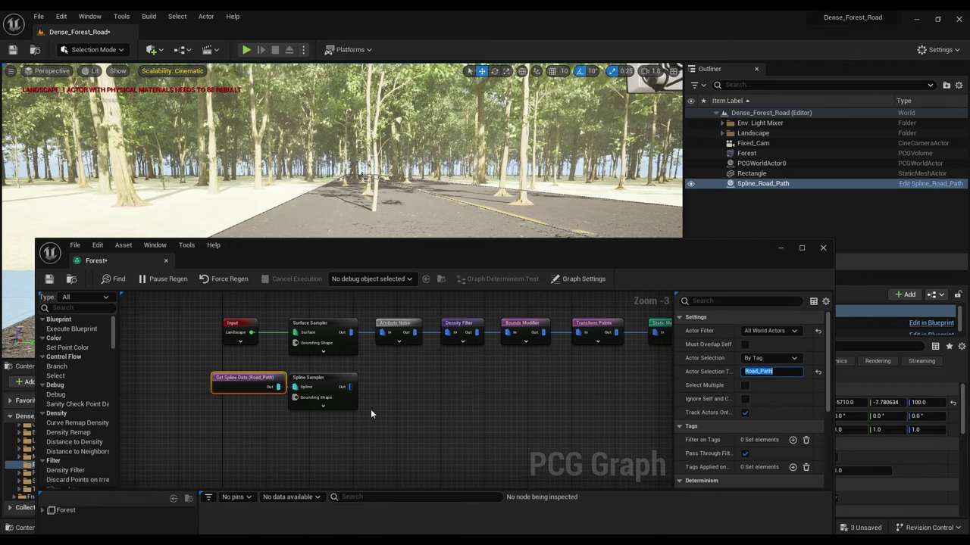
Step: Connect the Spline Sampler's output to a new Bounds Modifier node and line it up in the same row
{"action": "left_click", "coordinate": [252, 404]}
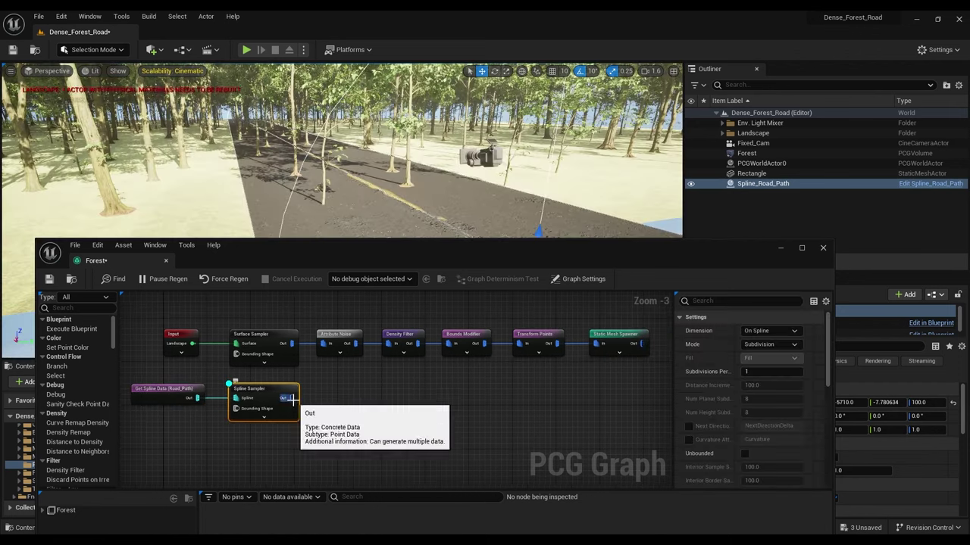
{"action": "left_click_drag", "start_coordinate": [290, 397], "coordinate": [323, 397]}
{"action": "type", "text": "B"}
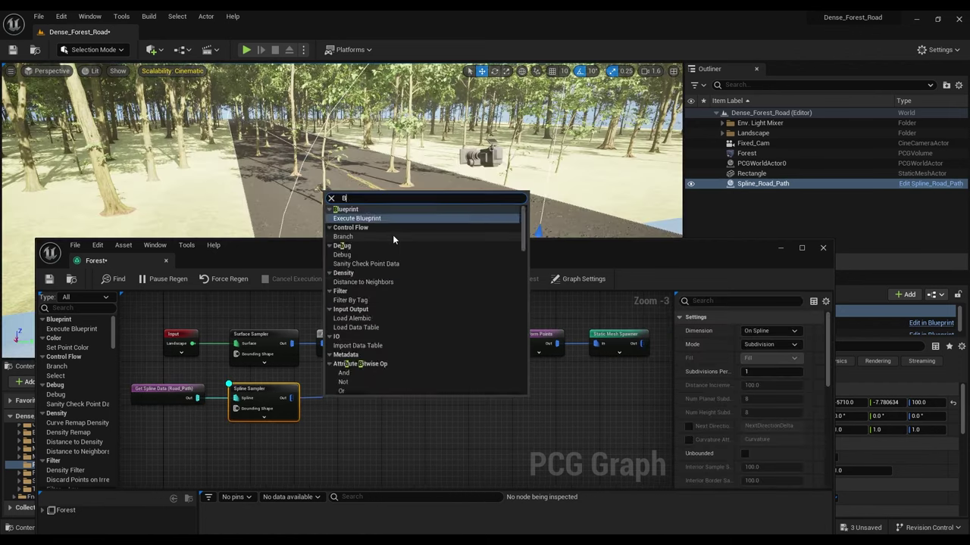
{"action": "type", "text": "ounds"}
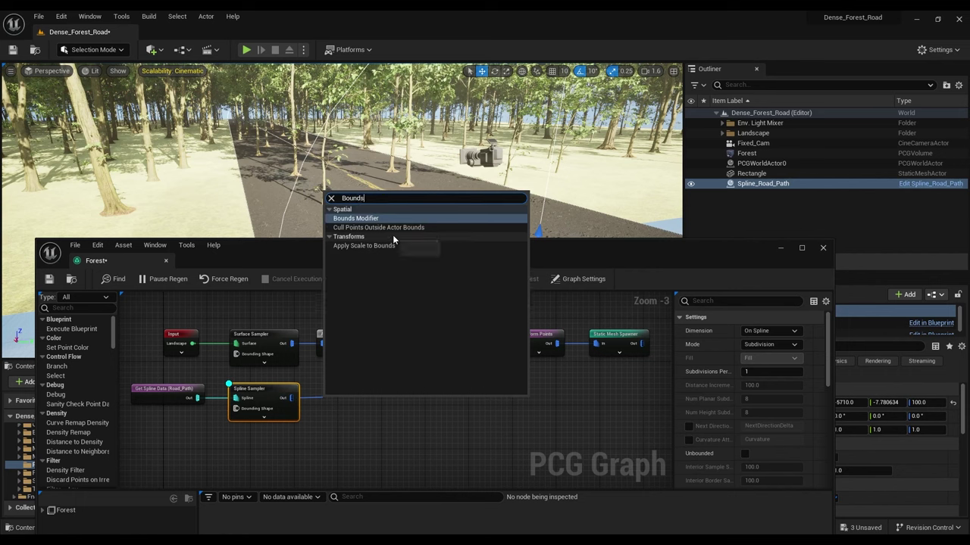
{"action": "left_click", "coordinate": [350, 219]}
{"action": "left_click_drag", "start_coordinate": [347, 402], "coordinate": [341, 392]}
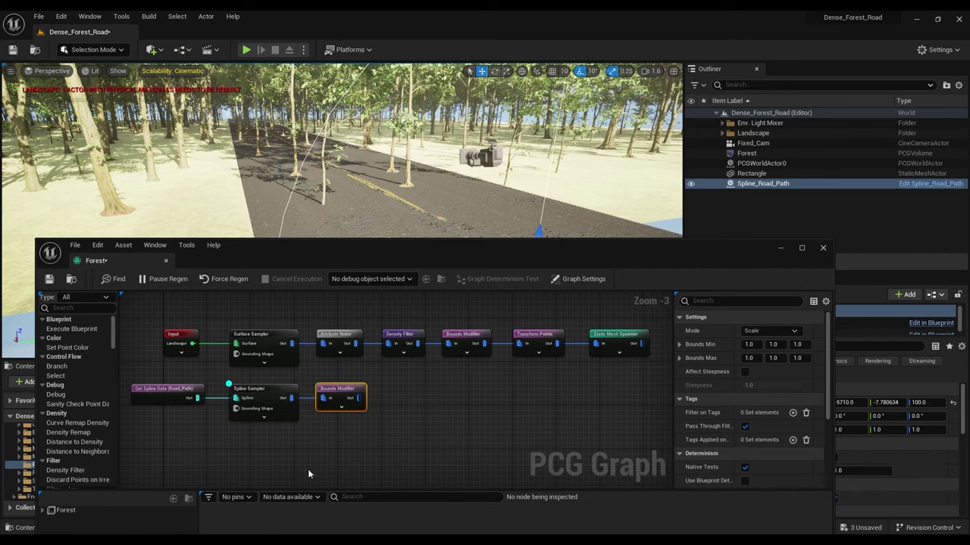
Step: Turn off debug display on the Spline Sampler and turn it on for the new Bounds Modifier
{"action": "left_click", "coordinate": [241, 390]}
{"action": "key", "text": "d"}
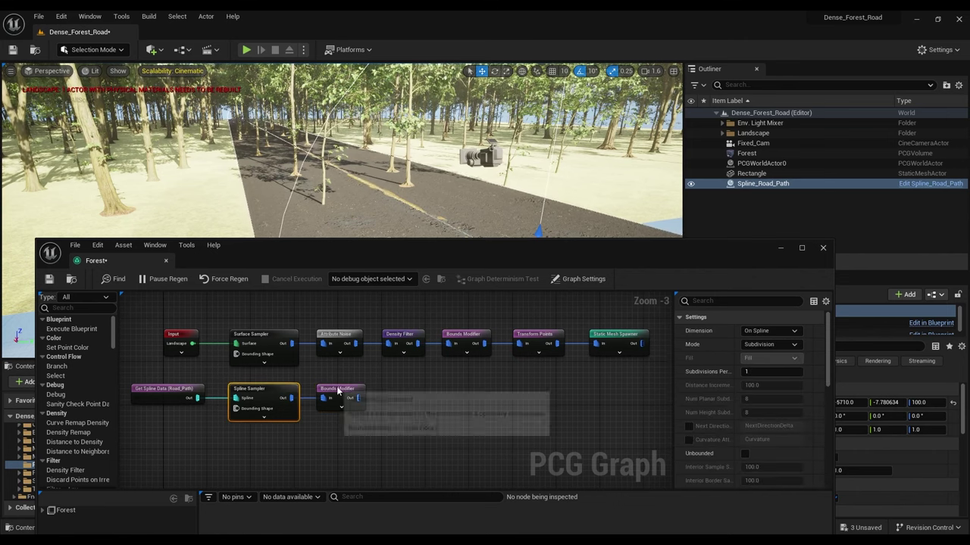
{"action": "left_click", "coordinate": [336, 390]}
{"action": "key", "text": "d"}
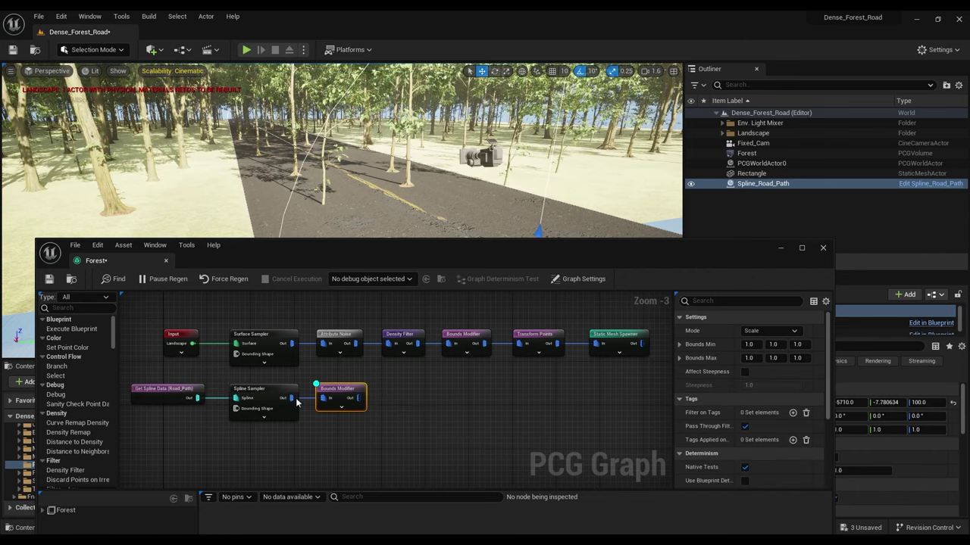
Step: Set the new Bounds Modifier's Bounds Min and Bounds Max to 10 on all axes and inspect the debug strip along the road
{"action": "left_click", "coordinate": [773, 344]}
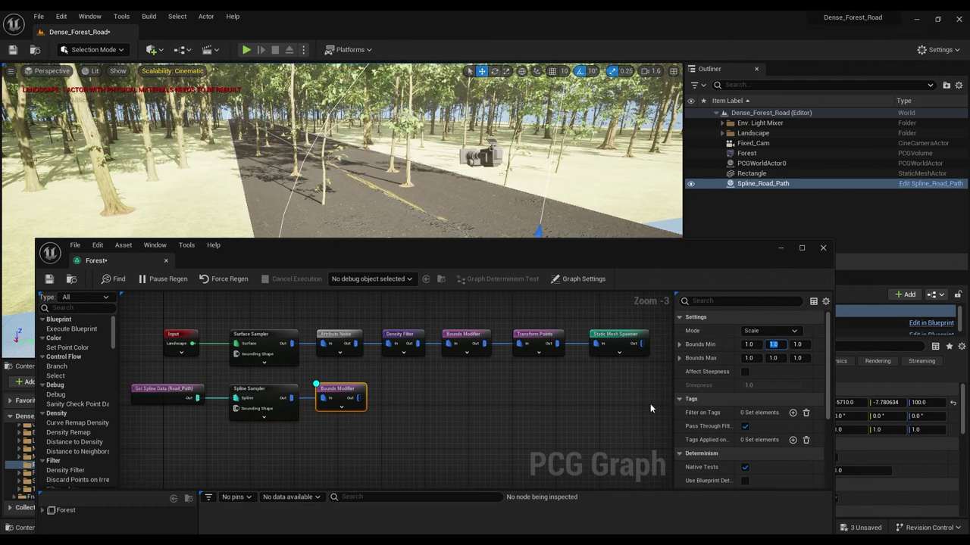
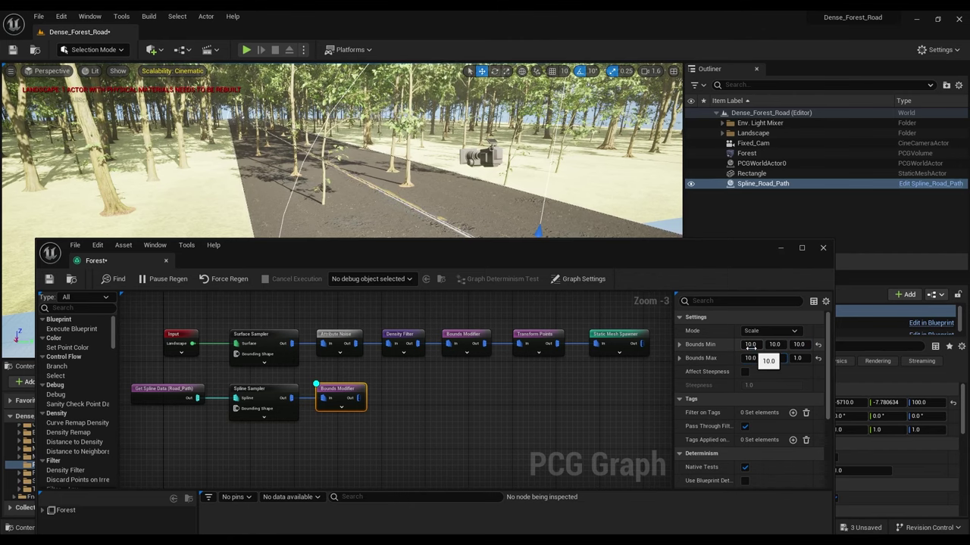
{"action": "right_click_drag", "start_coordinate": [447, 223], "coordinate": [485, 190]}
{"action": "right_click_drag", "start_coordinate": [368, 186], "coordinate": [360, 207]}
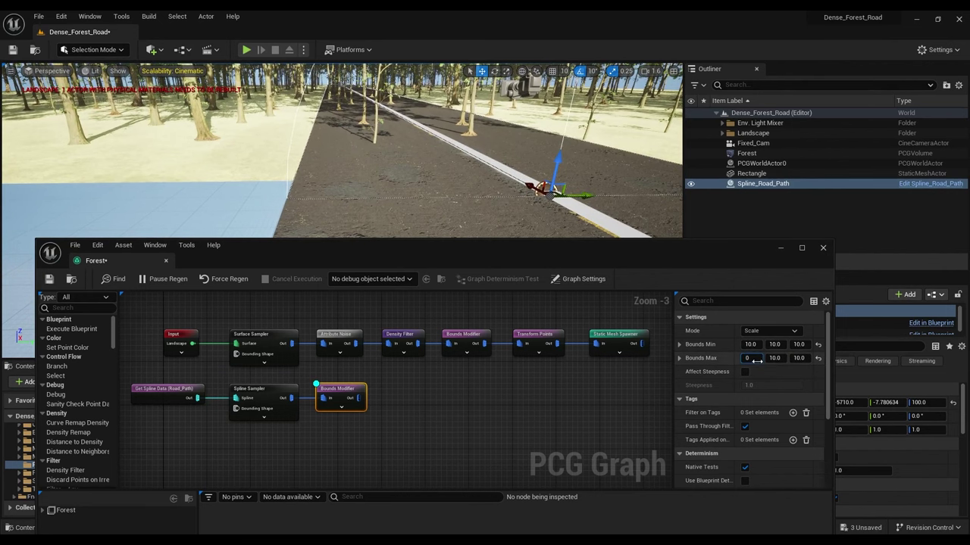
Step: Set both Bounds Min and Bounds Max of the new Bounds Modifier to X 0, Y 450 and Z 100
{"action": "left_click", "coordinate": [758, 346]}
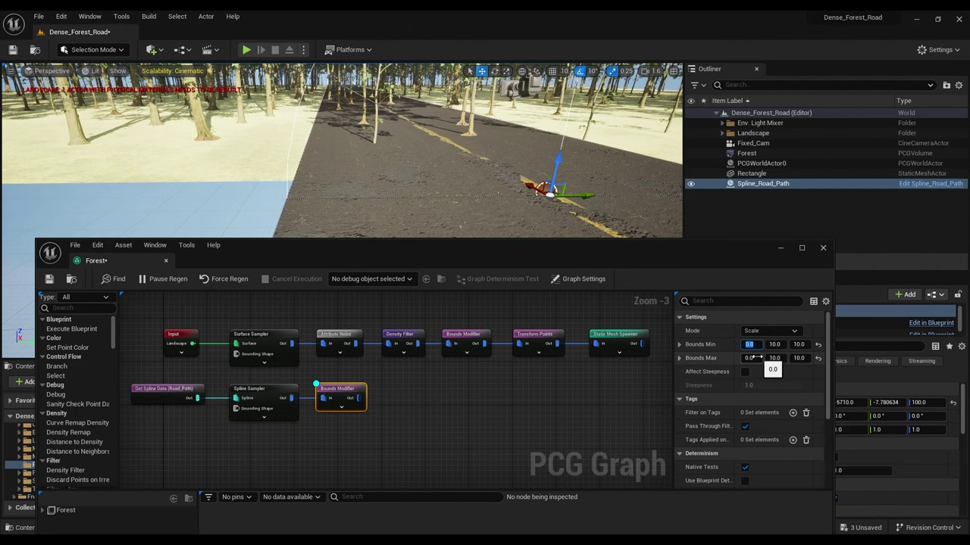
{"action": "left_click", "coordinate": [776, 346]}
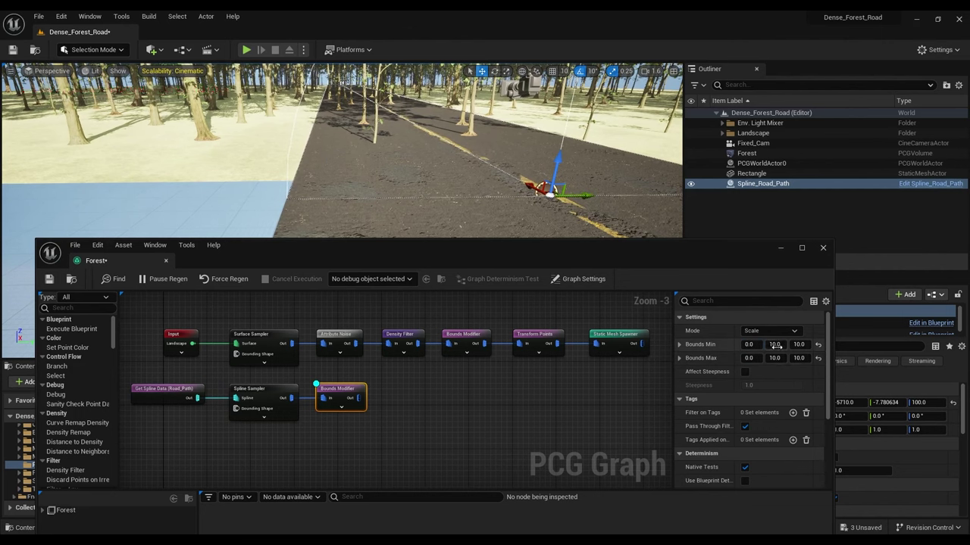
{"action": "type", "text": "450"}
{"action": "left_click", "coordinate": [777, 358]}
{"action": "type", "text": "45"}
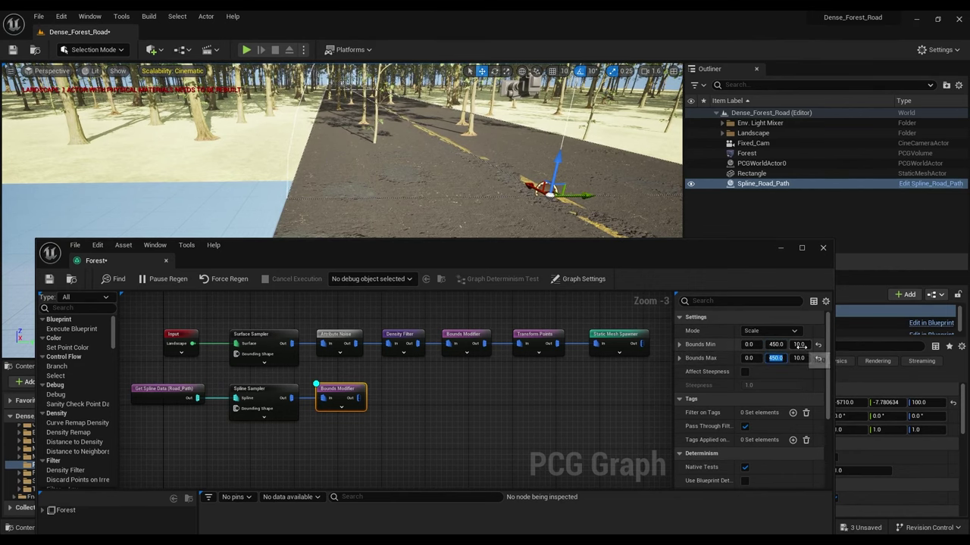
{"action": "left_click", "coordinate": [799, 347]}
{"action": "type", "text": "1"}
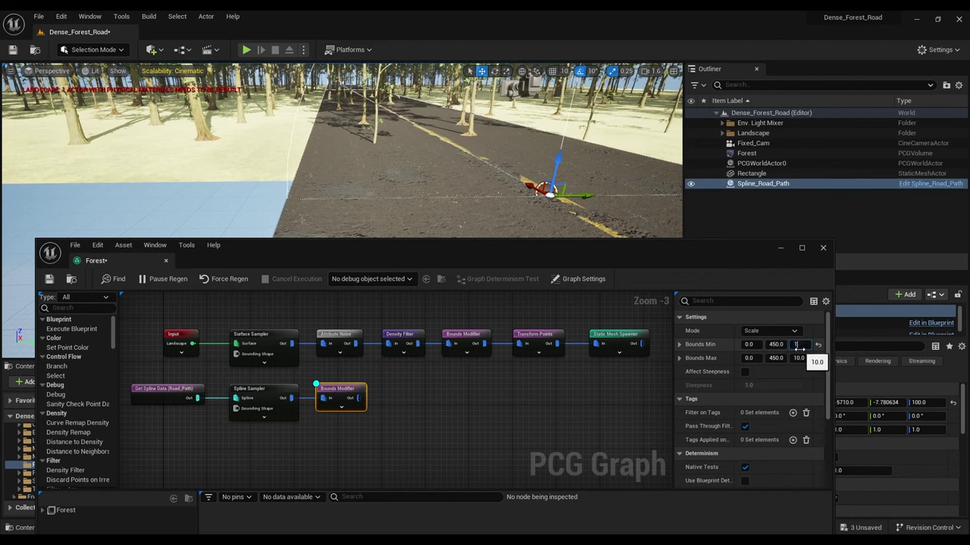
{"action": "type", "text": "00"}
{"action": "left_click", "coordinate": [799, 358]}
{"action": "type", "text": "1"}
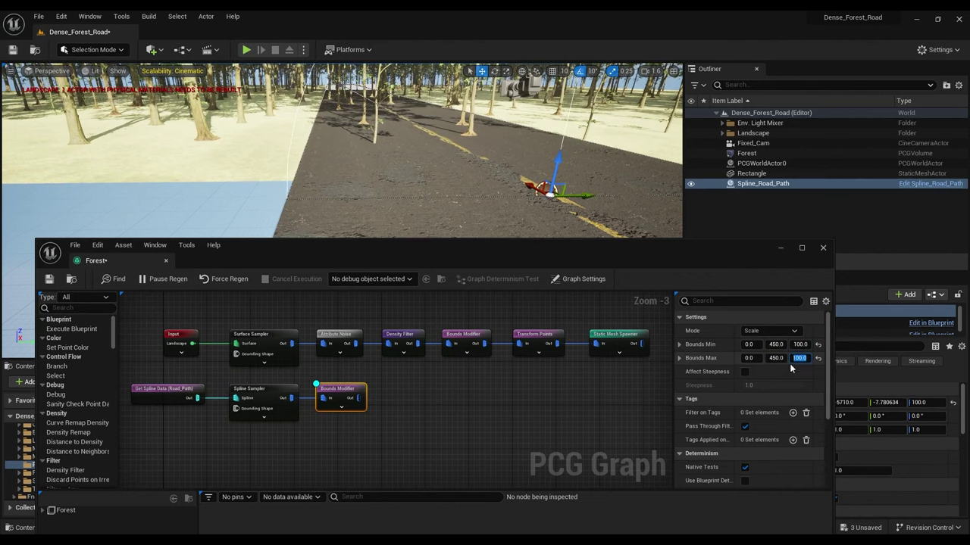
Step: Try 10 as the X value of both Bounds Min and Bounds Max, settling on 8 for both
{"action": "left_click", "coordinate": [747, 345]}
{"action": "type", "text": "10"}
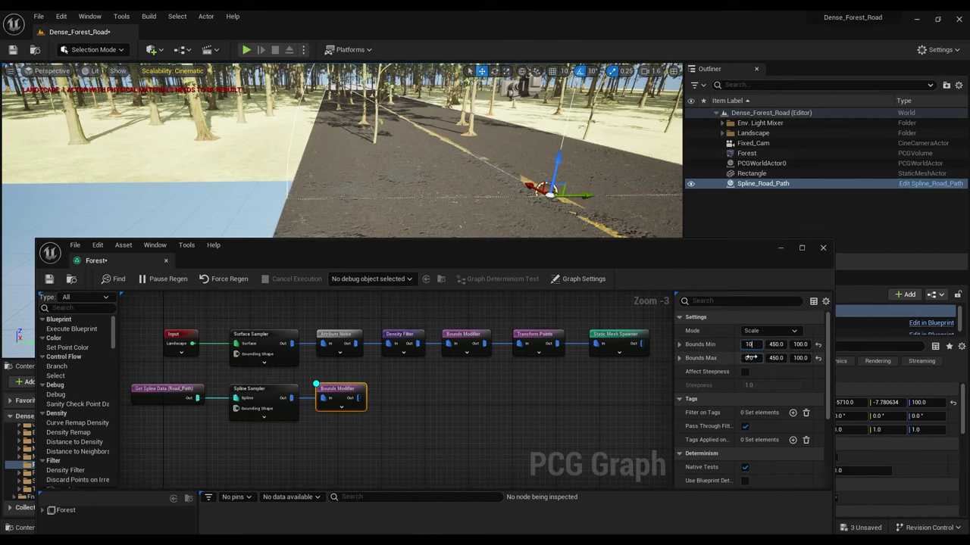
{"action": "left_click", "coordinate": [749, 358]}
{"action": "type", "text": "10"}
{"action": "key", "text": "Return"}
{"action": "right_click_drag", "start_coordinate": [443, 182], "coordinate": [420, 182]}
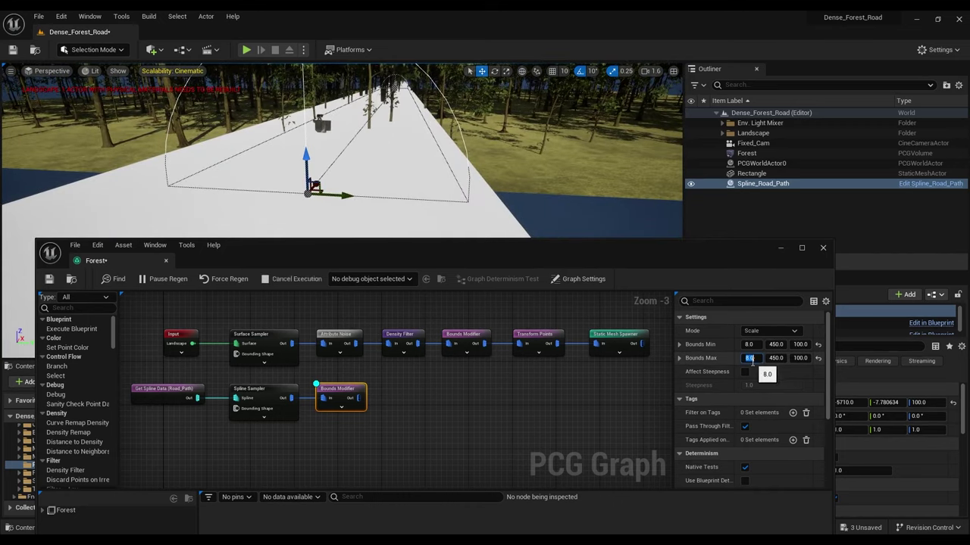
Step: Try 1 as the new Bounds Modifier's Bounds Min X value, then settle on X 2 for both Bounds Min and Bounds Max
{"action": "right_click_drag", "start_coordinate": [379, 166], "coordinate": [326, 201]}
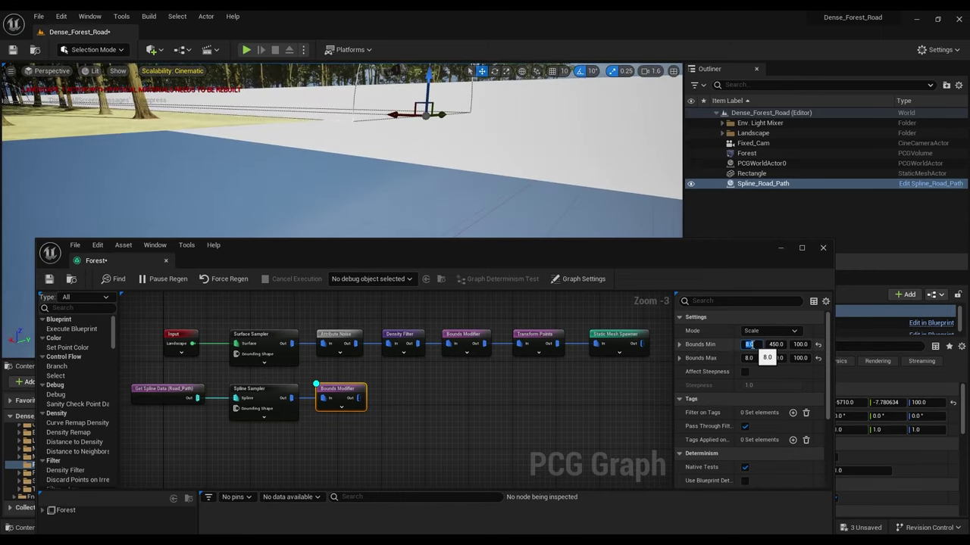
{"action": "key", "text": "Return"}
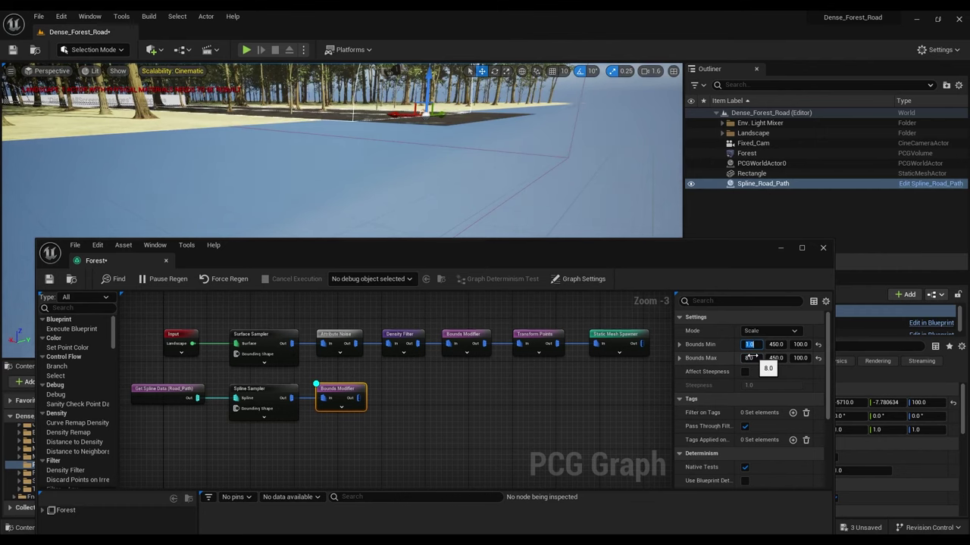
{"action": "right_click_drag", "start_coordinate": [341, 151], "coordinate": [311, 159]}
{"action": "left_click", "coordinate": [750, 345]}
{"action": "type", "text": "2"}
{"action": "key", "text": "Return"}
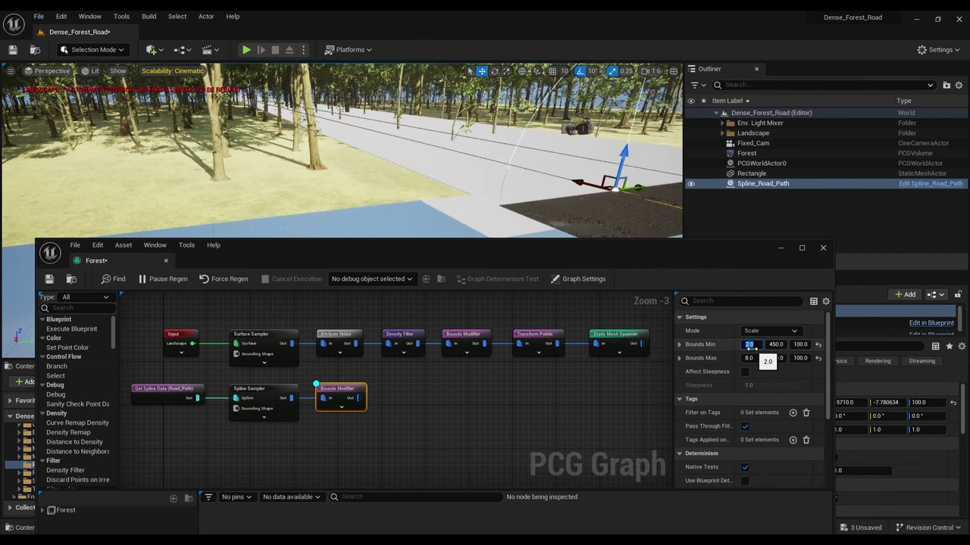
{"action": "left_click", "coordinate": [748, 358]}
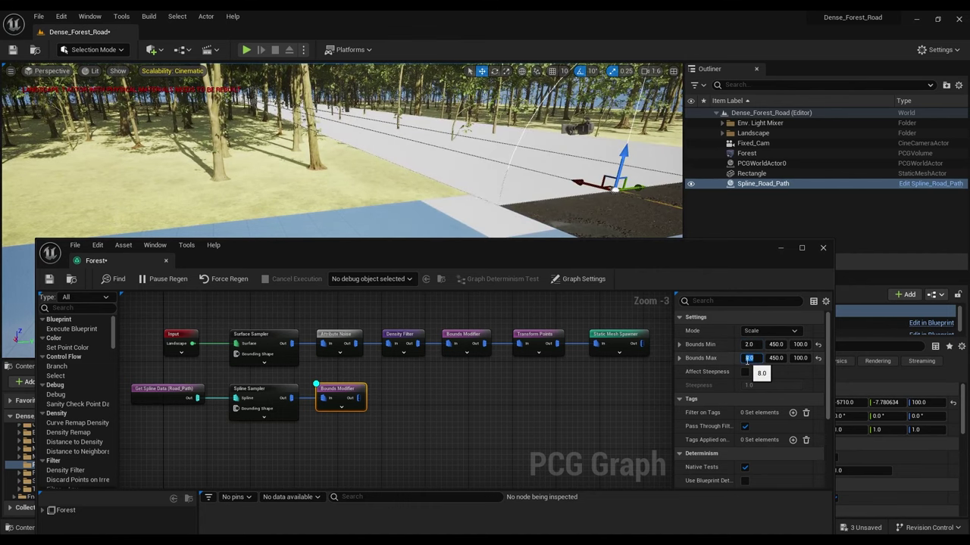
{"action": "right_click_drag", "start_coordinate": [409, 182], "coordinate": [506, 231]}
Step: Set the Z value of both Bounds Min and Bounds Max to 300 and inspect the debug volume's height along the road
{"action": "left_click", "coordinate": [799, 344]}
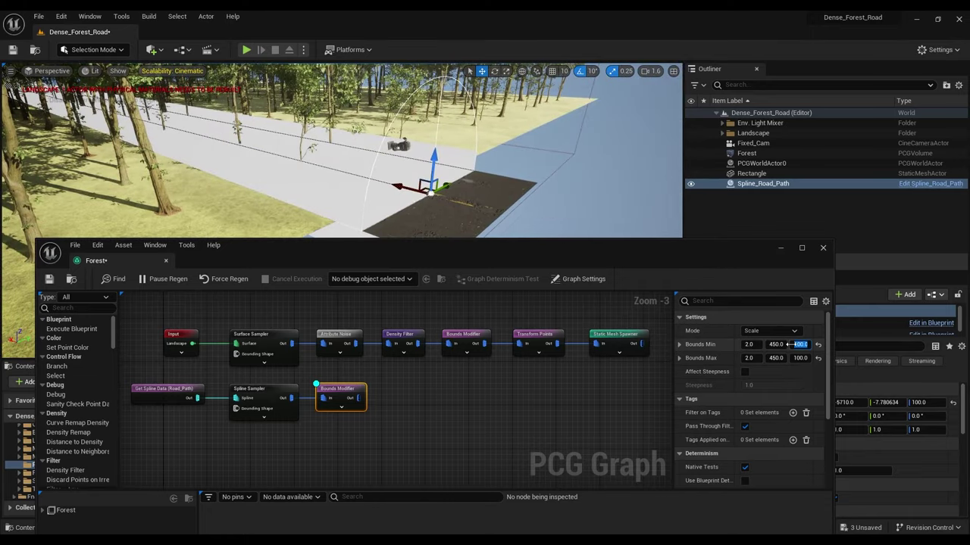
{"action": "type", "text": "300"}
{"action": "key", "text": "Tab"}
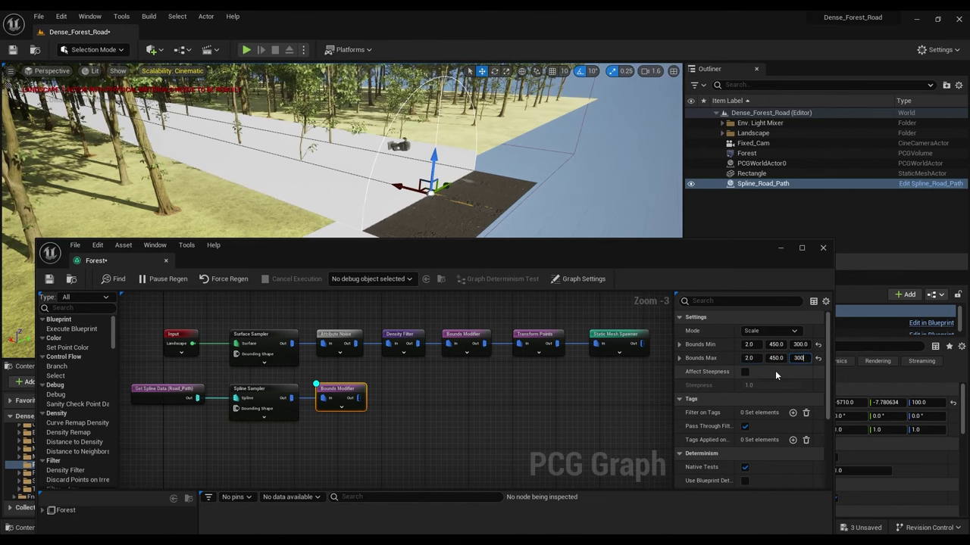
{"action": "key", "text": "Return"}
{"action": "right_click_drag", "start_coordinate": [485, 182], "coordinate": [514, 159]}
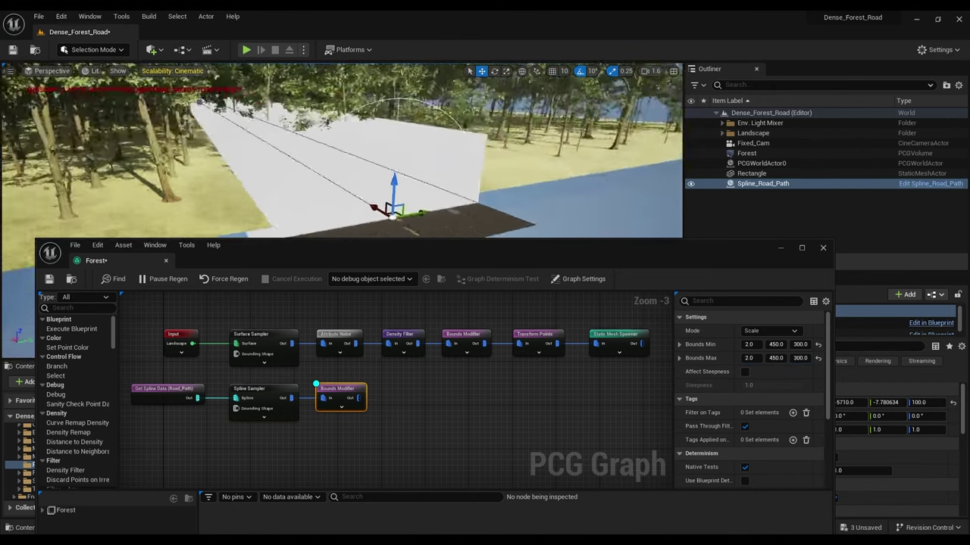
Step: Open the Z value of the new Bounds Modifier's Bounds Min for editing
{"action": "left_click", "coordinate": [801, 345]}
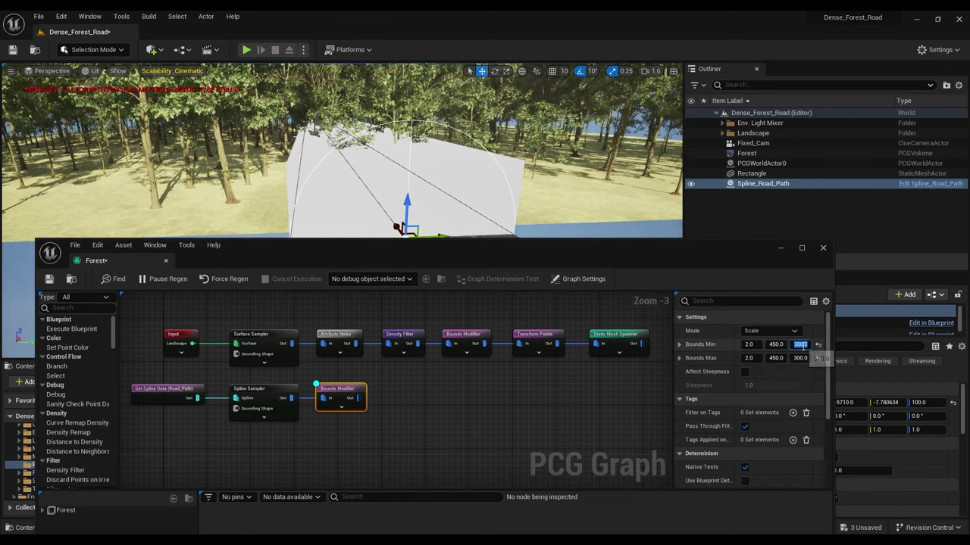
Step: Set the Z values of both Bounds Min and Bounds Max to 500 on the road spline's Bounds Modifier
{"action": "type", "text": "500"}
{"action": "key", "text": "Tab"}
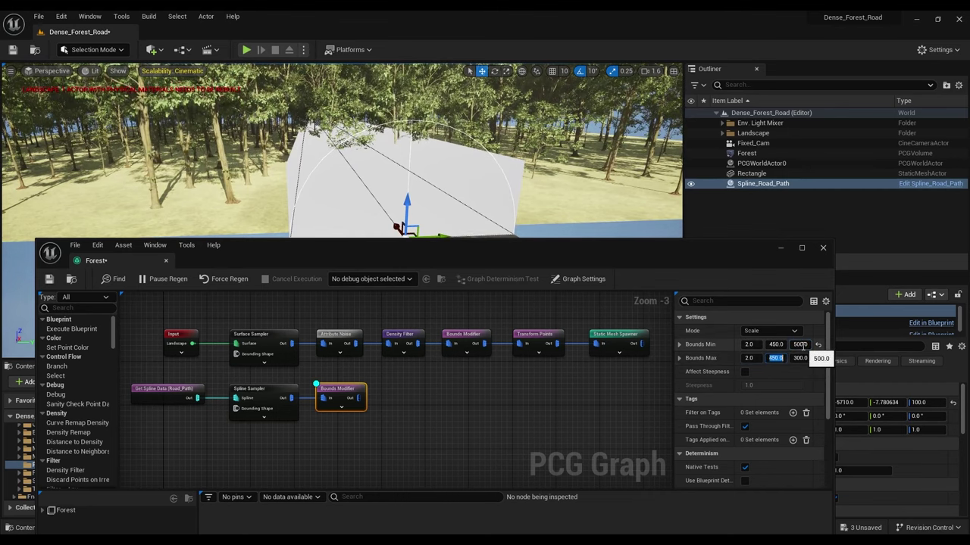
{"action": "key", "text": "Return"}
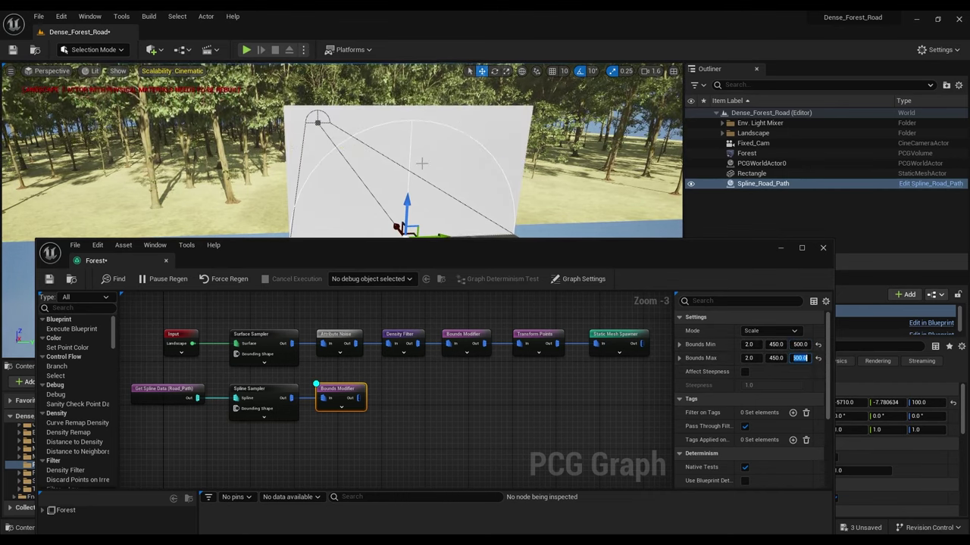
{"action": "mouse_move", "coordinate": [352, 160]}
{"action": "right_mouse_down"}
{"action": "mouse_move", "coordinate": [303, 197]}
{"action": "mouse_move", "coordinate": [352, 160]}
{"action": "right_mouse_up"}
{"action": "left_click_drag", "start_coordinate": [302, 155], "coordinate": [300, 120]}
{"action": "key", "text": "ctrl+z"}
{"action": "right_click_drag", "start_coordinate": [356, 201], "coordinate": [334, 173]}
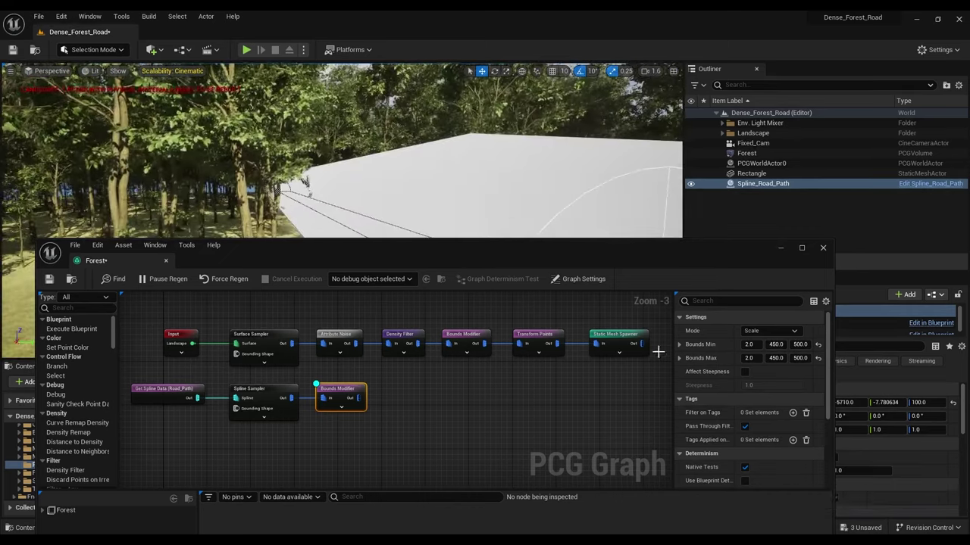
Step: Set the Z values of both Bounds Min and Bounds Max to 700 on the road spline's Bounds Modifier
{"action": "left_click", "coordinate": [801, 345]}
{"action": "type", "text": "700"}
{"action": "key", "text": "Tab"}
{"action": "key", "text": "Return"}
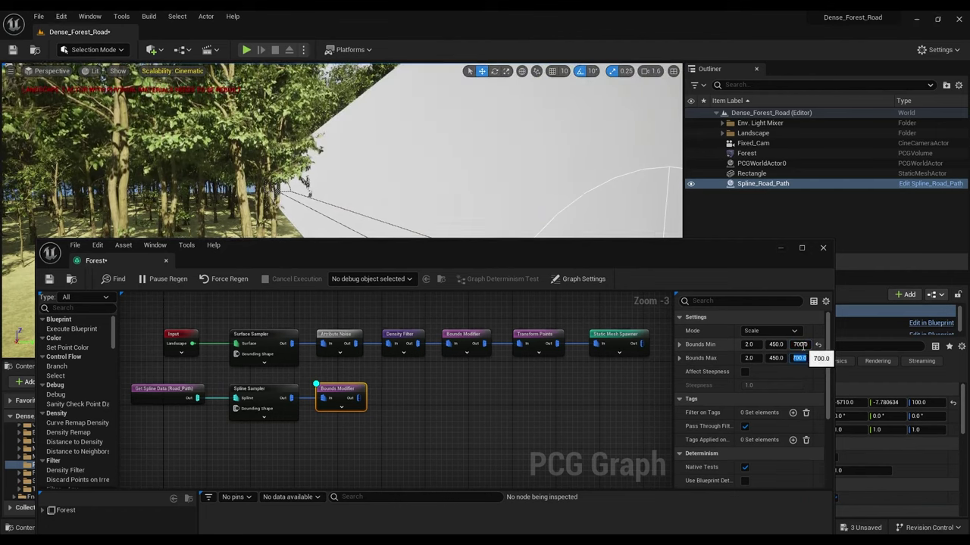
{"action": "right_click_drag", "start_coordinate": [364, 184], "coordinate": [462, 220]}
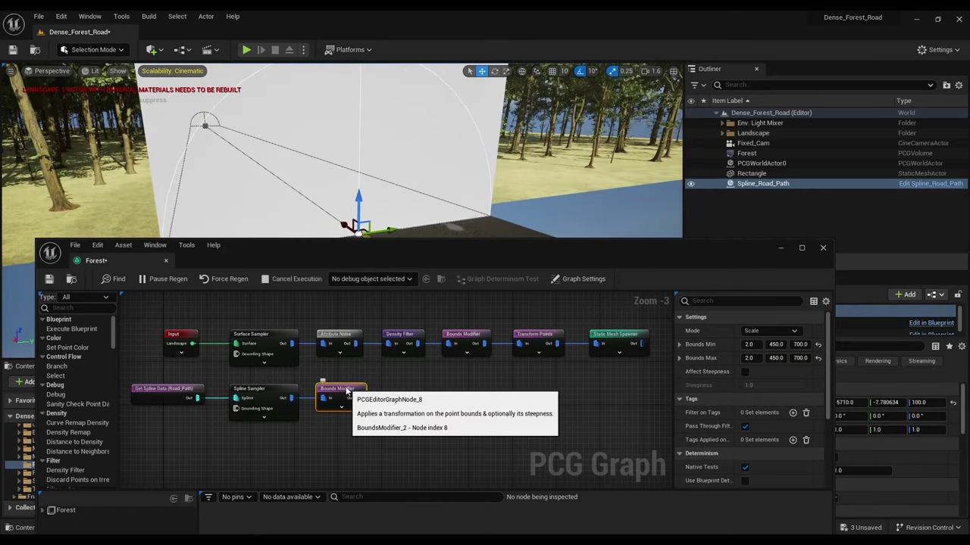
Step: Add a Difference node from the road spline's Bounds Modifier output and place it beneath Transform Points
{"action": "right_click_drag", "start_coordinate": [506, 395], "coordinate": [476, 394]}
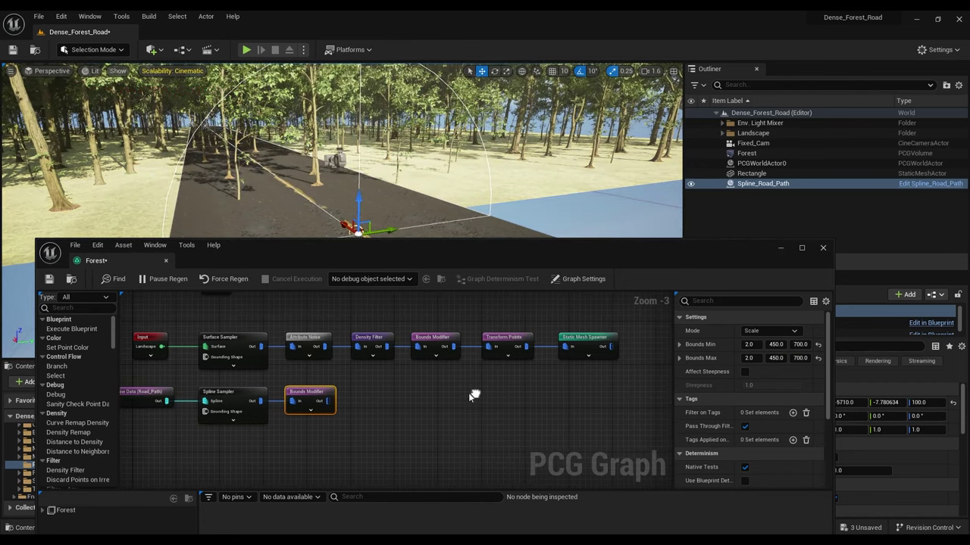
{"action": "left_click_drag", "start_coordinate": [327, 401], "coordinate": [406, 400]}
{"action": "type", "text": "Diff"}
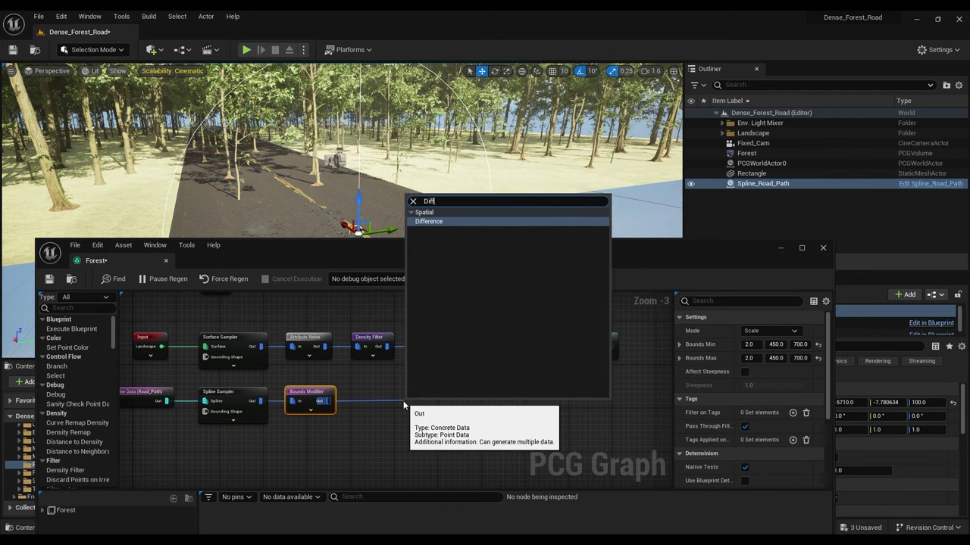
{"action": "left_click", "coordinate": [434, 223]}
{"action": "left_click_drag", "start_coordinate": [424, 407], "coordinate": [506, 394]}
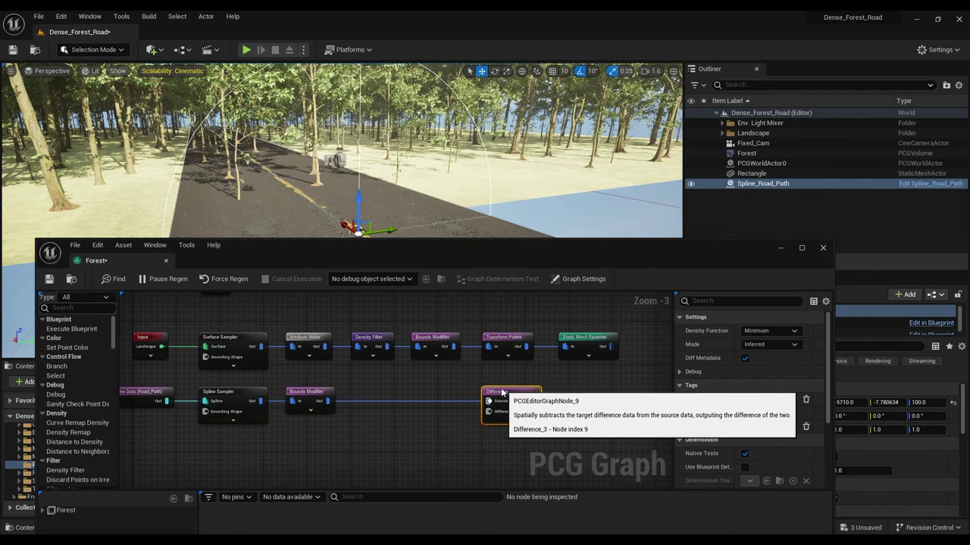
Step: Break the link between the spline's Bounds Modifier and Difference, and the link between Transform Points and Static Mesh Spawner
{"action": "right_click_drag", "start_coordinate": [572, 372], "coordinate": [497, 366]}
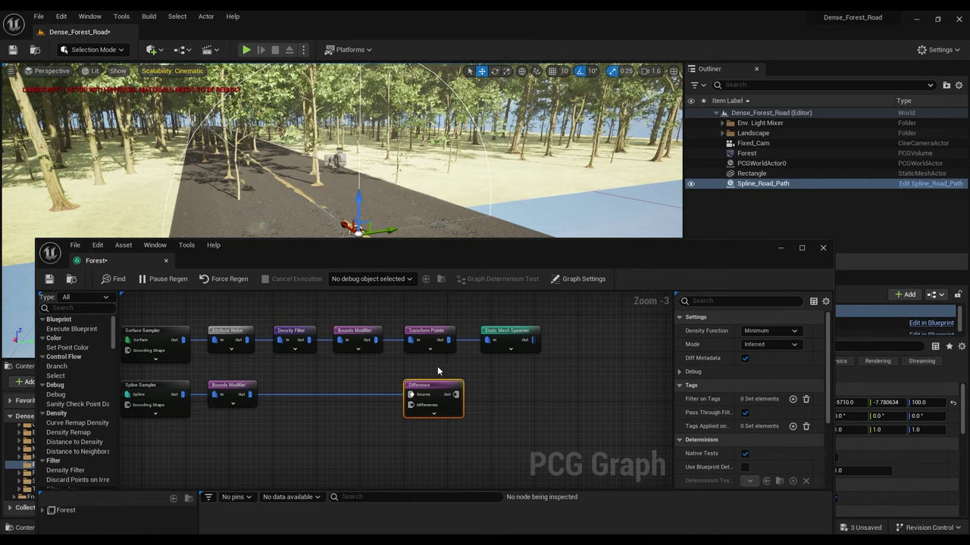
{"action": "right_click", "coordinate": [377, 390]}
{"action": "left_click", "coordinate": [353, 396], "text": "alt"}
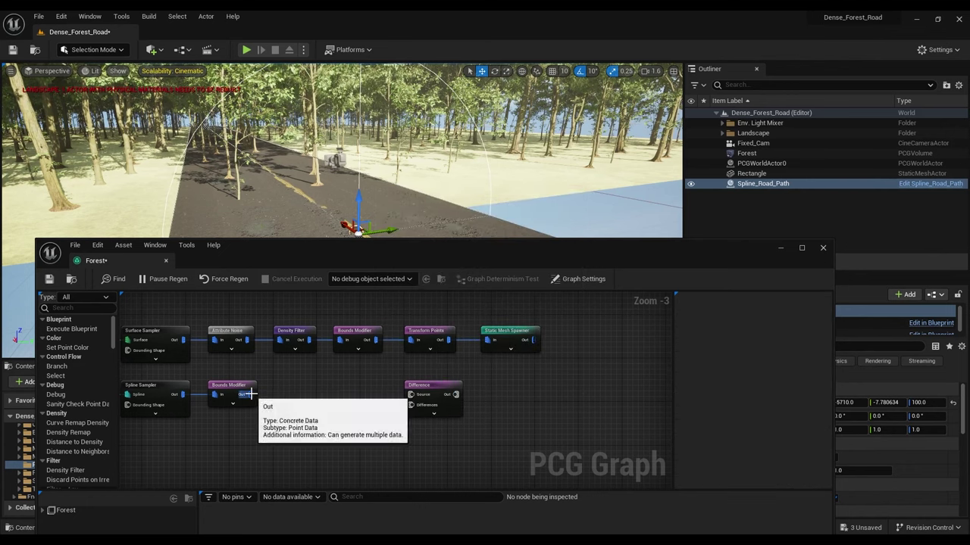
{"action": "left_click", "coordinate": [466, 343], "text": "ctrl"}
{"action": "left_click_drag", "start_coordinate": [447, 340], "coordinate": [402, 411]}
{"action": "key", "text": "Escape"}
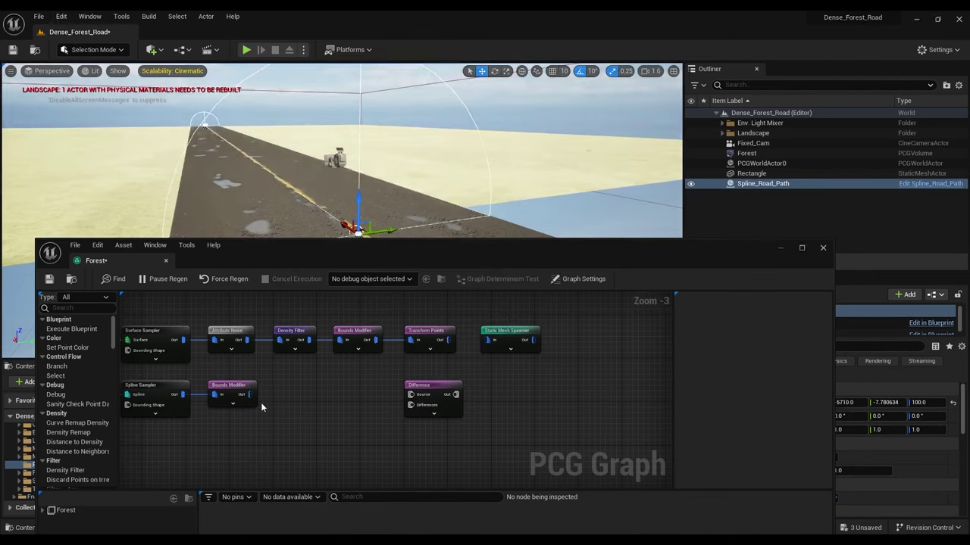
Step: Wire the spline's Bounds Modifier to Differences and Transform Points to Source on the Difference node, and its output to the Static Mesh Spawner
{"action": "left_click_drag", "start_coordinate": [249, 395], "coordinate": [398, 410]}
{"action": "left_click_drag", "start_coordinate": [407, 408], "coordinate": [410, 405]}
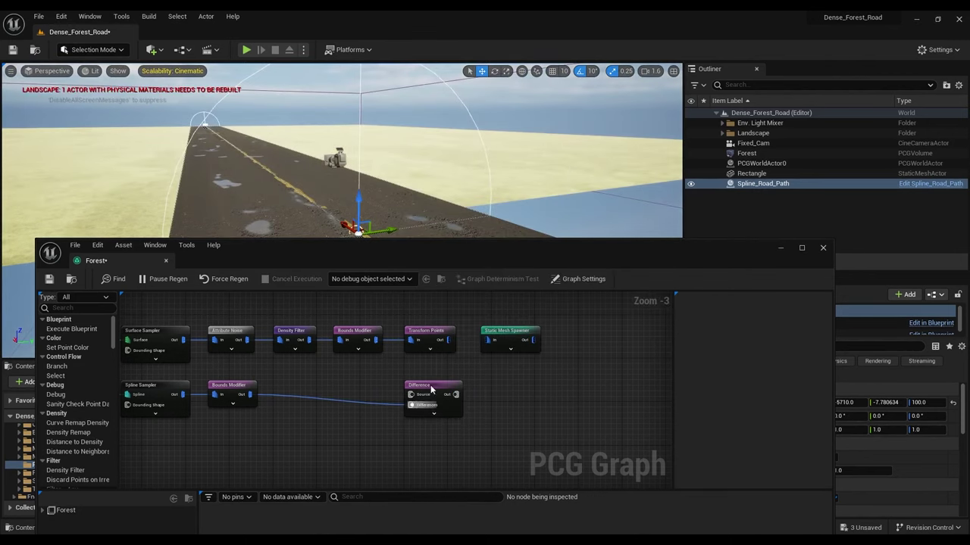
{"action": "left_click_drag", "start_coordinate": [448, 340], "coordinate": [410, 394]}
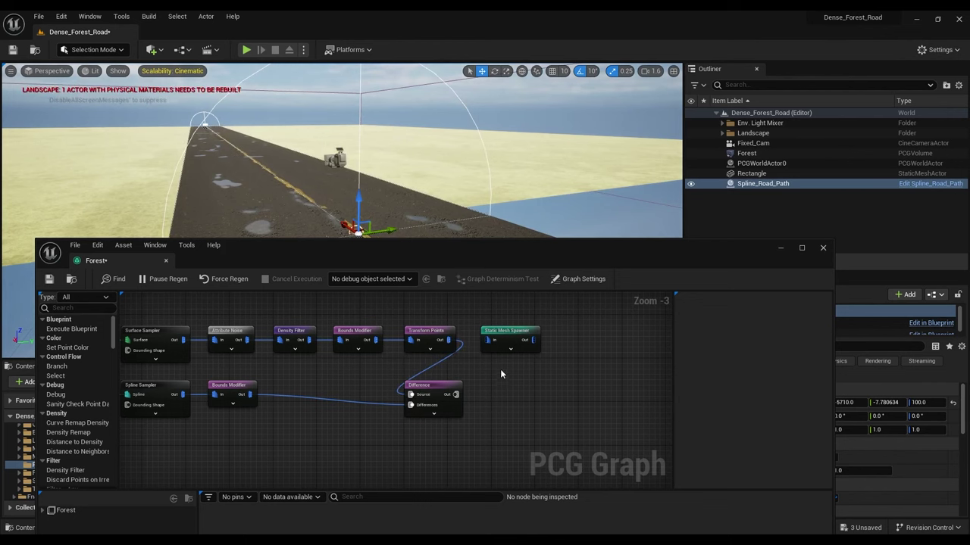
{"action": "left_click_drag", "start_coordinate": [455, 395], "coordinate": [486, 343]}
Step: Save the level and spread out the Static Mesh Spawner and To Point nodes after the Difference node
{"action": "right_click_drag", "start_coordinate": [340, 152], "coordinate": [303, 148]}
{"action": "right_click_drag", "start_coordinate": [321, 212], "coordinate": [321, 201]}
{"action": "key", "text": "ctrl+s"}
{"action": "left_click_drag", "start_coordinate": [517, 329], "coordinate": [620, 328]}
{"action": "left_click_drag", "start_coordinate": [467, 359], "coordinate": [536, 370]}
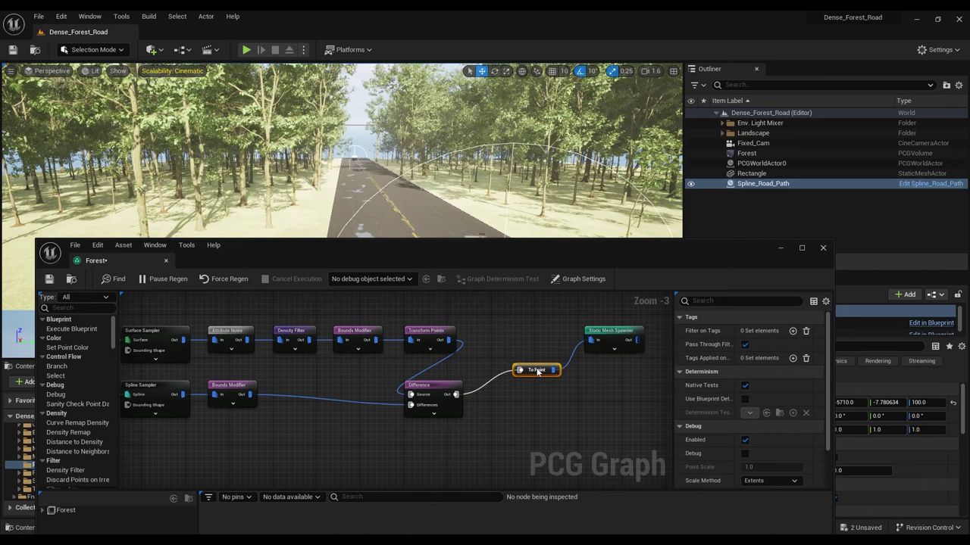
{"action": "left_click_drag", "start_coordinate": [370, 375], "coordinate": [509, 421]}
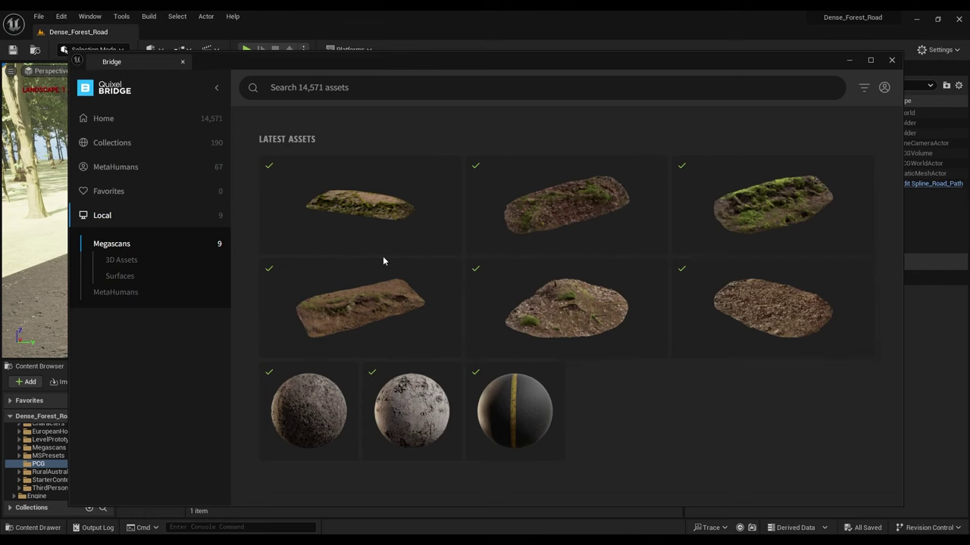
{"action": "left_click", "coordinate": [773, 331]}
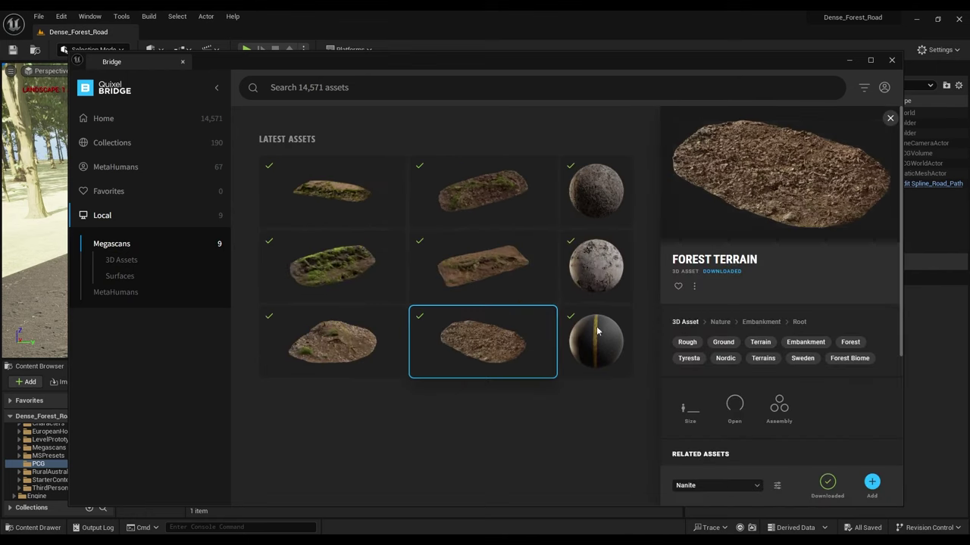
{"action": "left_click", "coordinate": [370, 353], "text": "ctrl"}
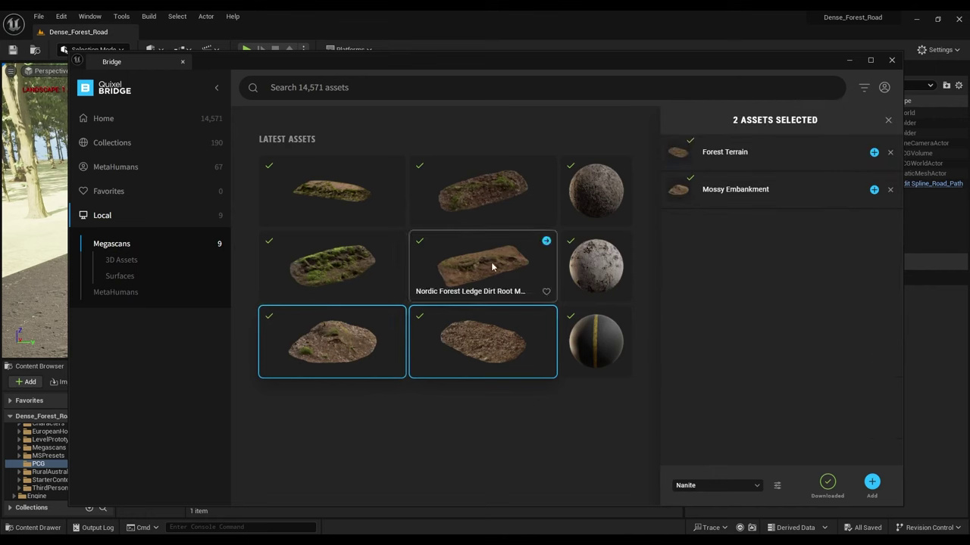
{"action": "left_click", "coordinate": [346, 192], "text": "ctrl"}
{"action": "left_click", "coordinate": [345, 193]}
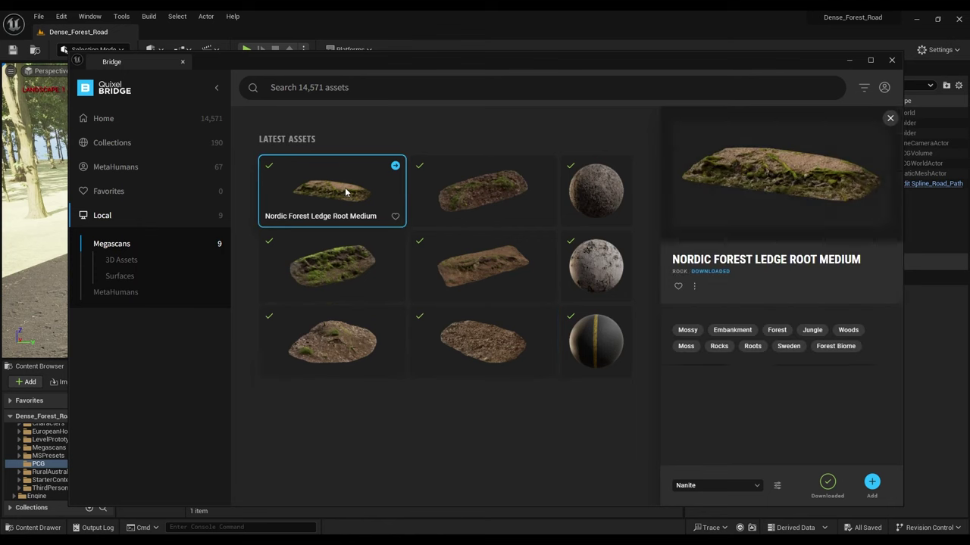
Step: In Quixel Bridge, select the downloaded Forest Terrain, two Mossy Embankment assets and the Nordic Forest Ledge Dirt Root asset together
{"action": "left_click", "coordinate": [432, 196]}
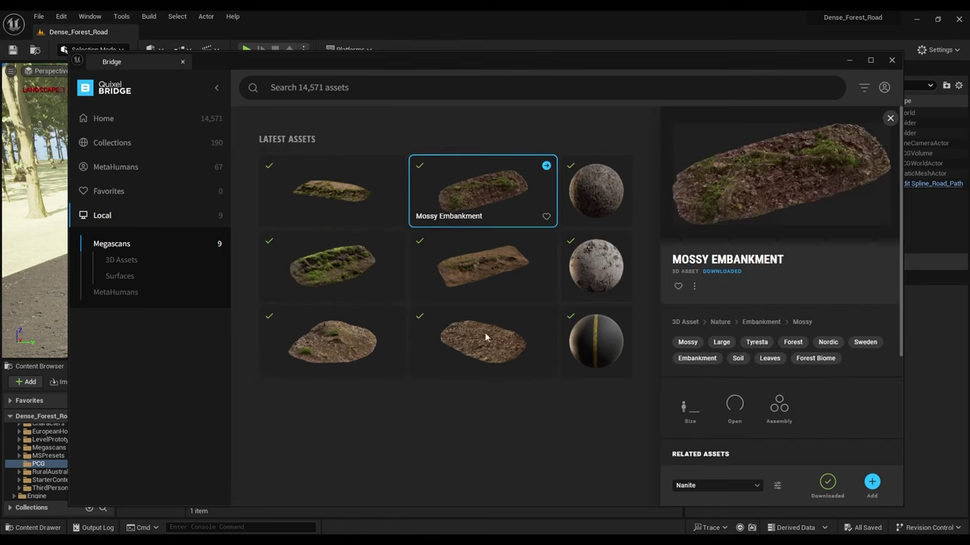
{"action": "left_click", "coordinate": [353, 357], "text": "ctrl"}
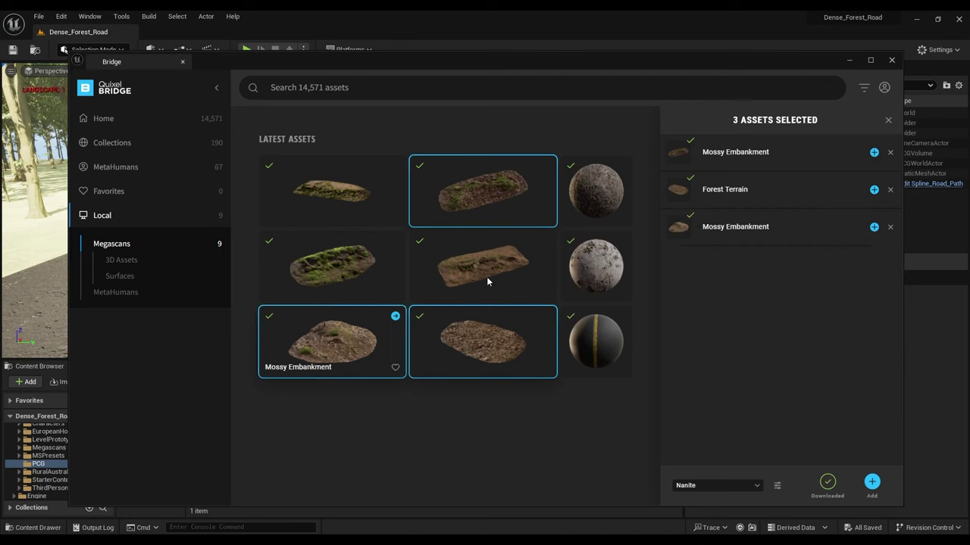
{"action": "left_click", "coordinate": [487, 273], "text": "ctrl"}
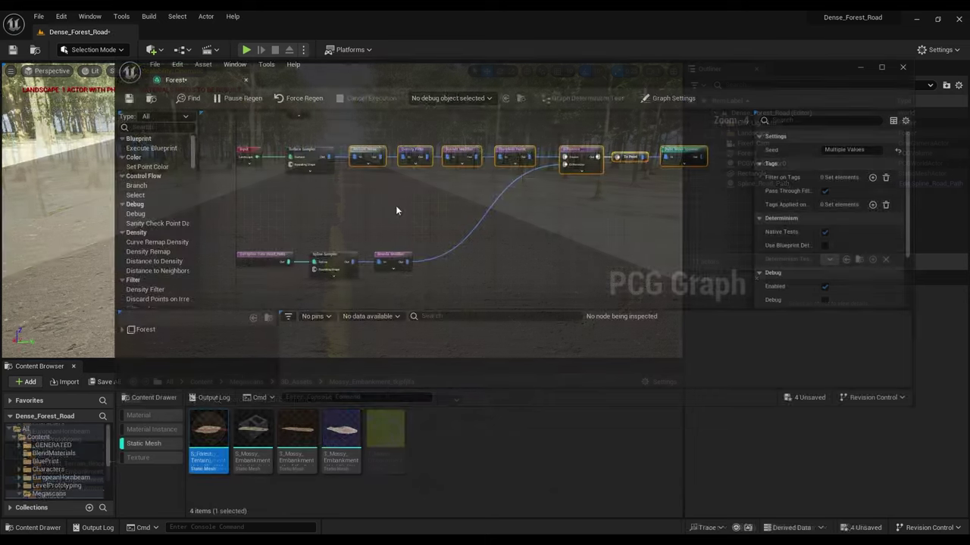
Step: Paste the copied chain from Attribute Noise to Static Mesh Spawner into the Forest graph, directly beneath the original chain
{"action": "key", "text": "ctrl+v"}
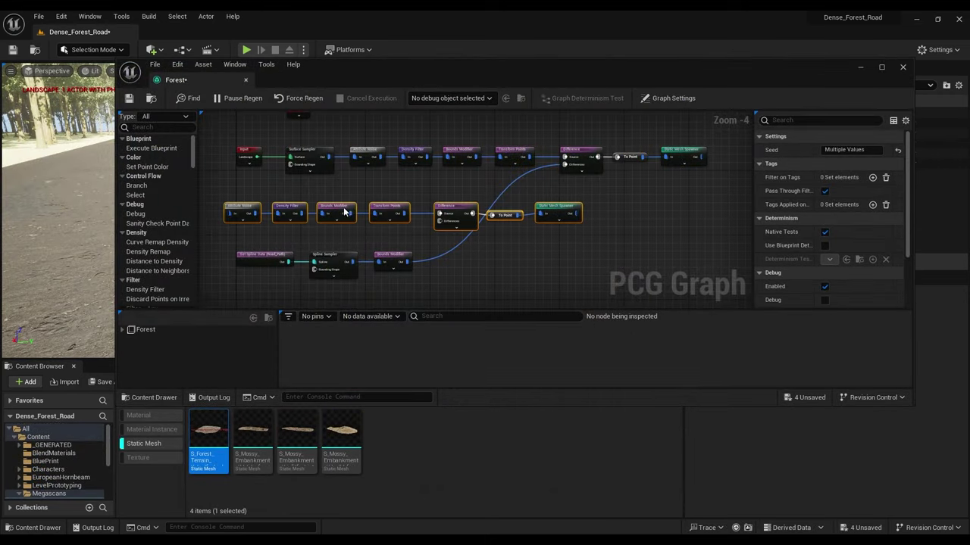
{"action": "left_click_drag", "start_coordinate": [343, 211], "coordinate": [468, 189]}
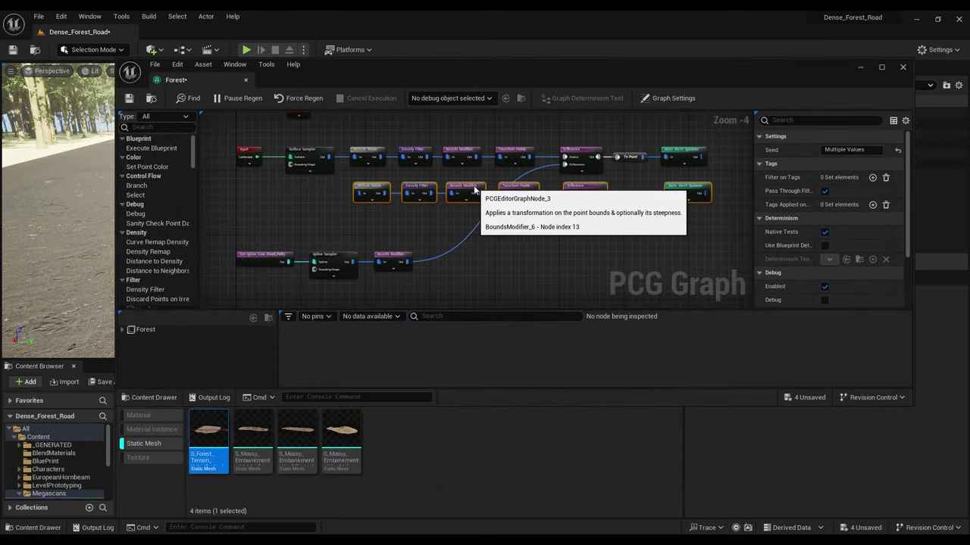
{"action": "left_click", "coordinate": [431, 222]}
{"action": "key", "text": "Home"}
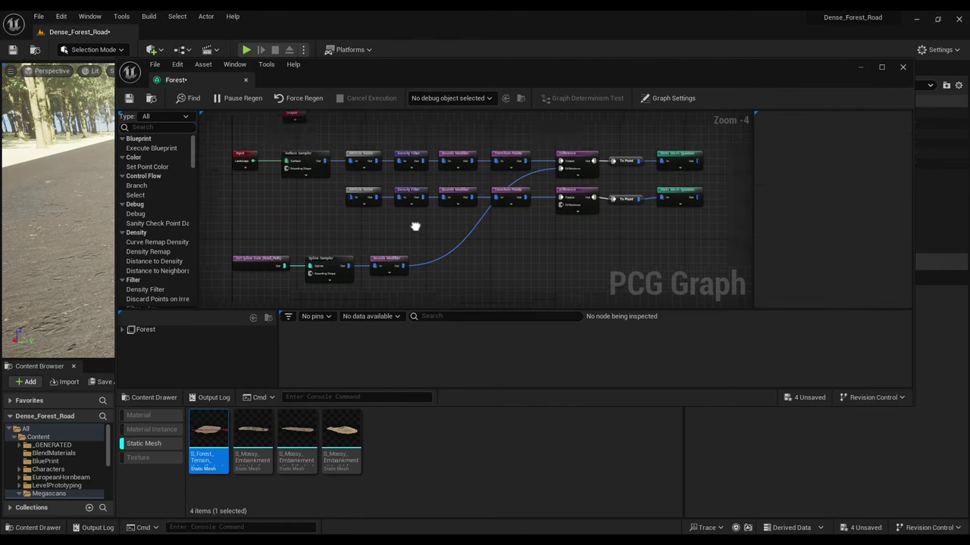
Step: Align the pasted To Point node with its row and straighten the connections of the pasted chain
{"action": "left_click_drag", "start_coordinate": [607, 221], "coordinate": [613, 218]}
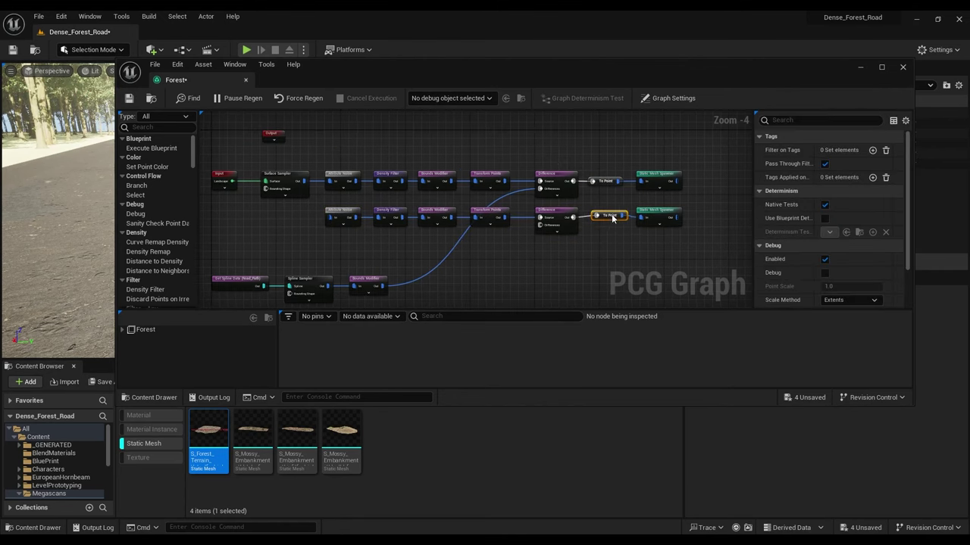
{"action": "left_click_drag", "start_coordinate": [298, 213], "coordinate": [694, 228]}
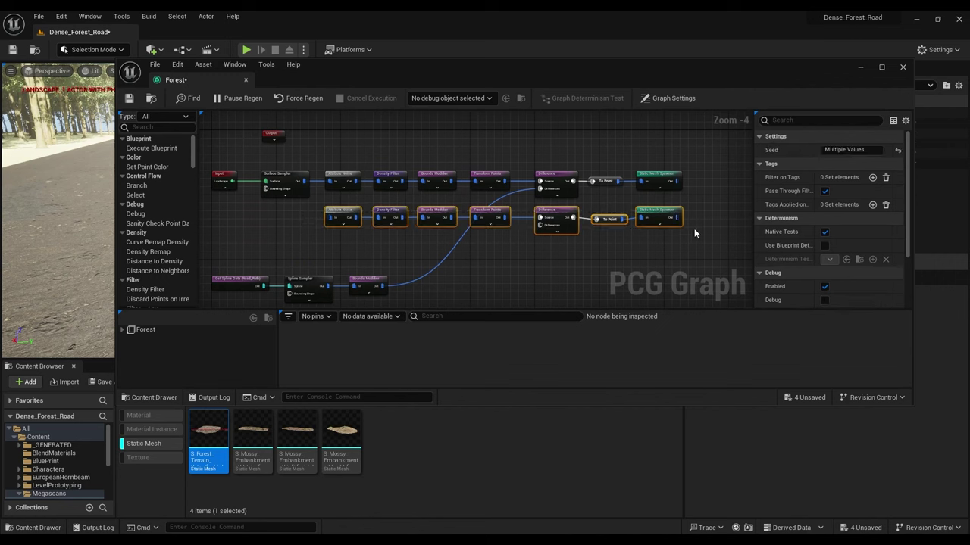
{"action": "key", "text": "q"}
{"action": "left_click", "coordinate": [623, 243]}
Step: Clear the mesh entries of the pasted Static Mesh Spawner and add four empty entries
{"action": "left_click", "coordinate": [653, 220]}
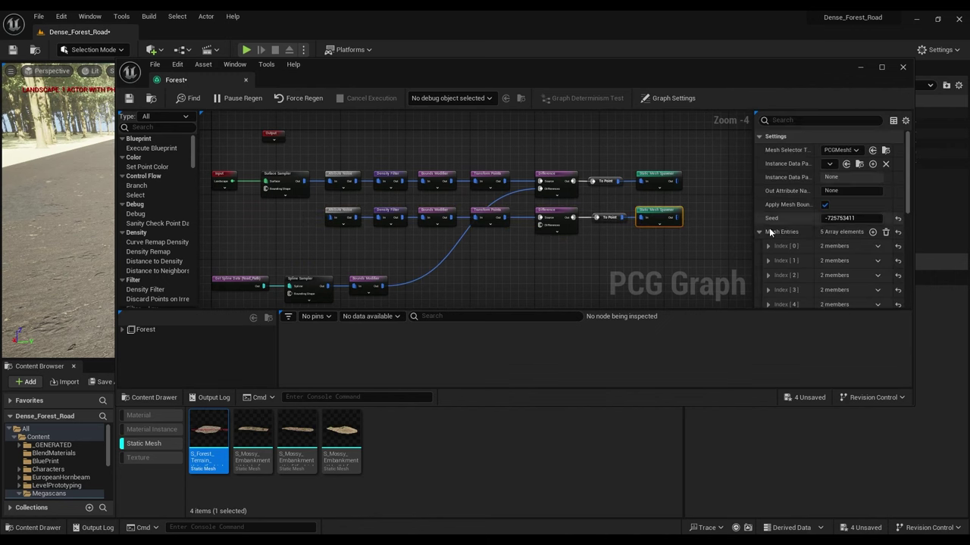
{"action": "left_click", "coordinate": [886, 232]}
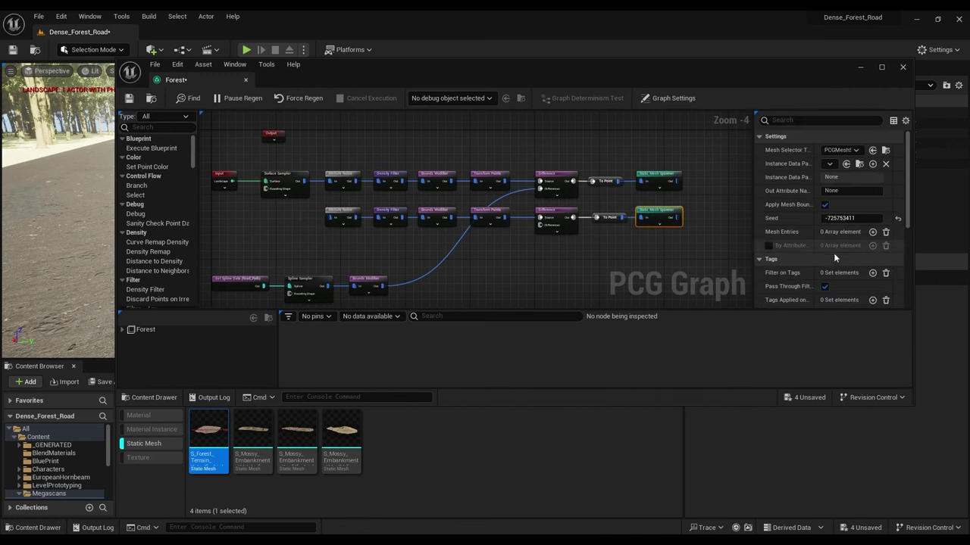
{"action": "left_click", "coordinate": [873, 232]}
{"action": "left_click", "coordinate": [873, 232]}
{"action": "left_click", "coordinate": [873, 232]}
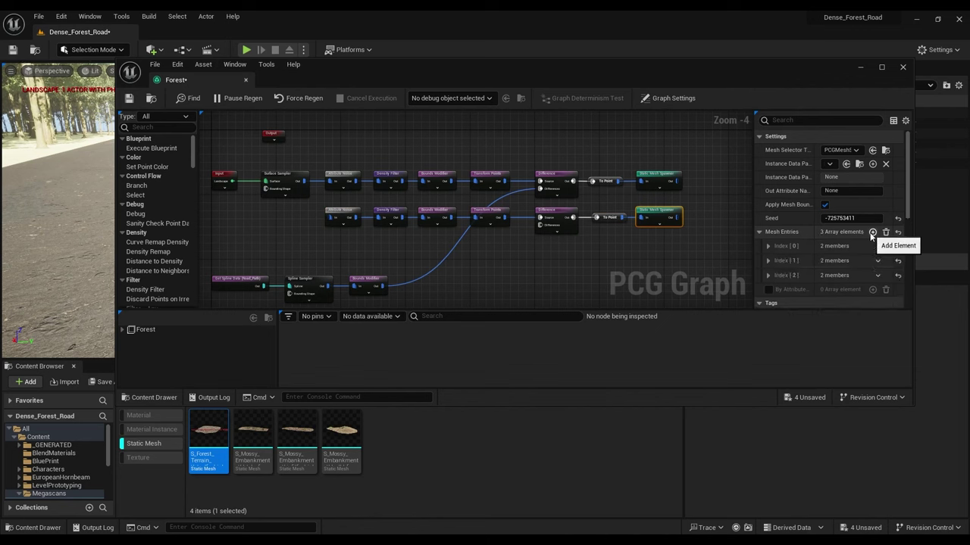
{"action": "left_click", "coordinate": [873, 232]}
Step: Assign the S_Forest_Terrain static mesh to the Index 0 mesh entry of the pasted Static Mesh Spawner
{"action": "left_click", "coordinate": [768, 246]}
{"action": "left_click", "coordinate": [775, 259]}
{"action": "scroll", "coordinate": [795, 265], "scroll_direction": "down", "scroll_amount": 1}
{"action": "scroll", "coordinate": [800, 271], "scroll_direction": "down", "scroll_amount": 1}
{"action": "left_click_drag", "start_coordinate": [208, 436], "coordinate": [828, 273]}
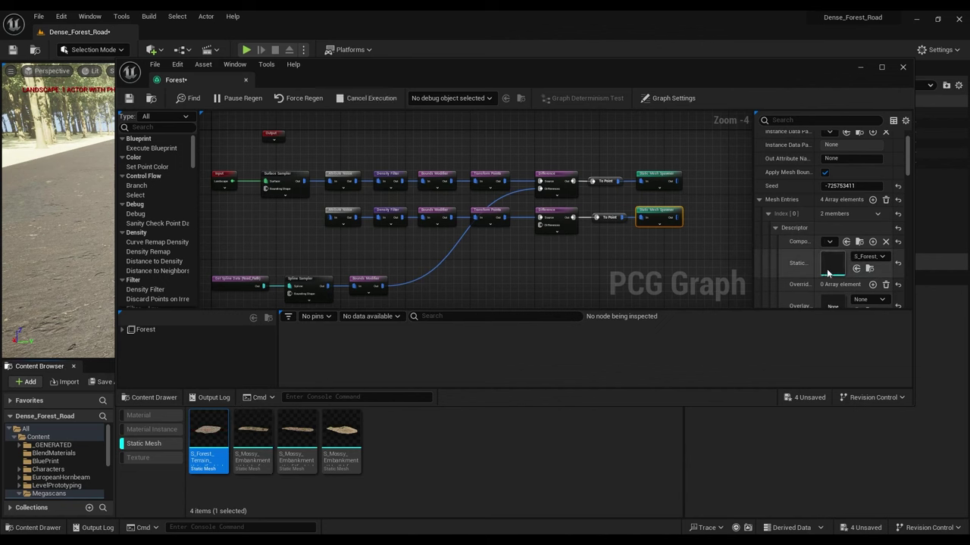
{"action": "left_click", "coordinate": [774, 228]}
{"action": "left_click", "coordinate": [768, 214]}
Step: Assign the first S_Mossy_Embankment static mesh to the Index 1 mesh entry
{"action": "left_click", "coordinate": [769, 229]}
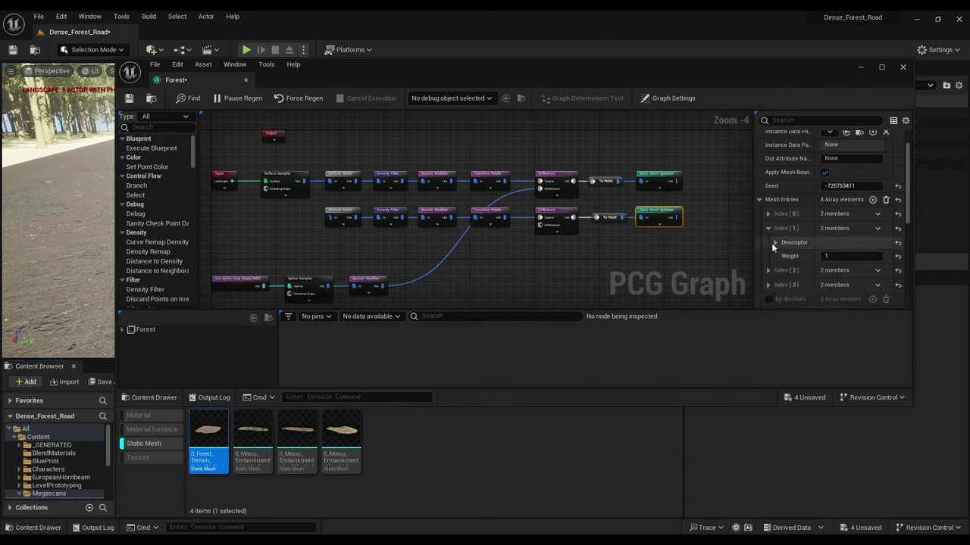
{"action": "left_click", "coordinate": [773, 243]}
{"action": "left_click_drag", "start_coordinate": [252, 431], "coordinate": [832, 282]}
{"action": "left_click", "coordinate": [774, 242]}
{"action": "left_click", "coordinate": [768, 228]}
Step: Assign the second S_Mossy_Embankment static mesh to the Index 2 mesh entry
{"action": "left_click", "coordinate": [767, 243]}
{"action": "left_click", "coordinate": [774, 257]}
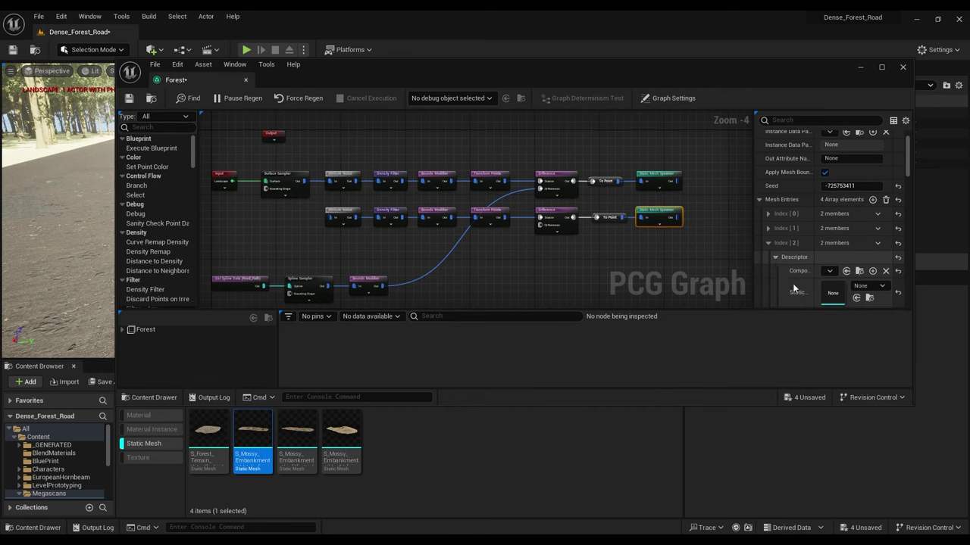
{"action": "left_click_drag", "start_coordinate": [307, 422], "coordinate": [833, 289]}
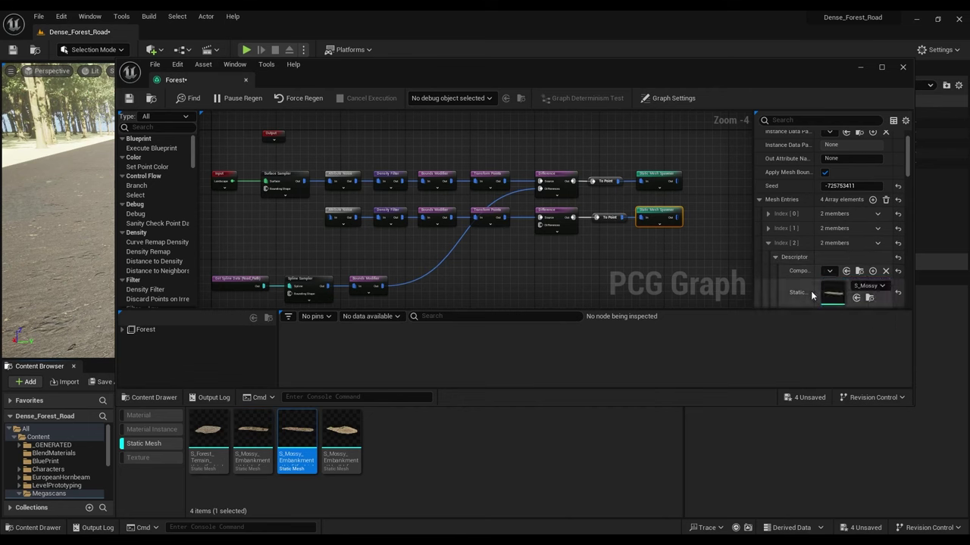
{"action": "left_click", "coordinate": [772, 258]}
{"action": "left_click", "coordinate": [766, 243]}
Step: Assign the third S_Mossy_Embankment static mesh to the Index 3 mesh entry
{"action": "left_click", "coordinate": [768, 257]}
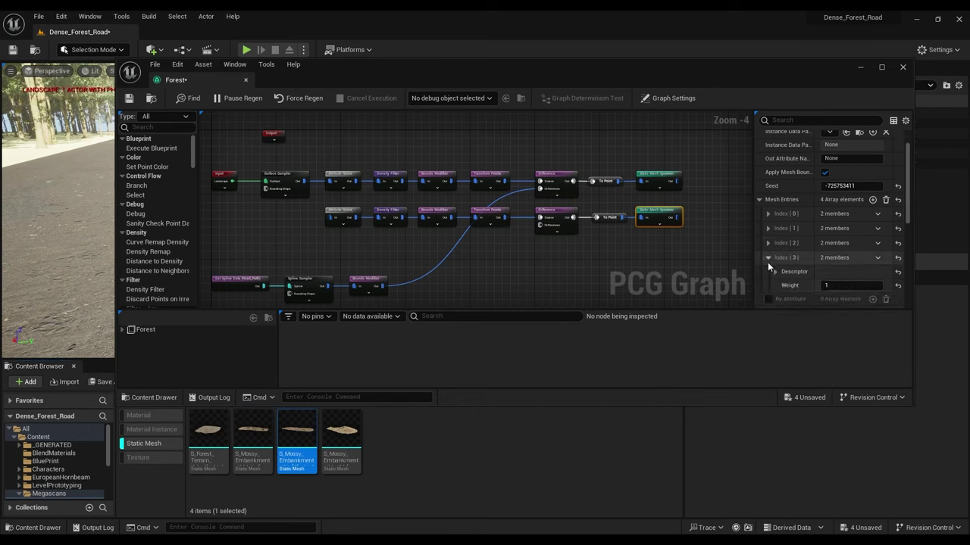
{"action": "left_click", "coordinate": [774, 271]}
{"action": "left_click_drag", "start_coordinate": [340, 436], "coordinate": [832, 303]}
{"action": "left_click", "coordinate": [774, 272]}
{"action": "left_click", "coordinate": [767, 259]}
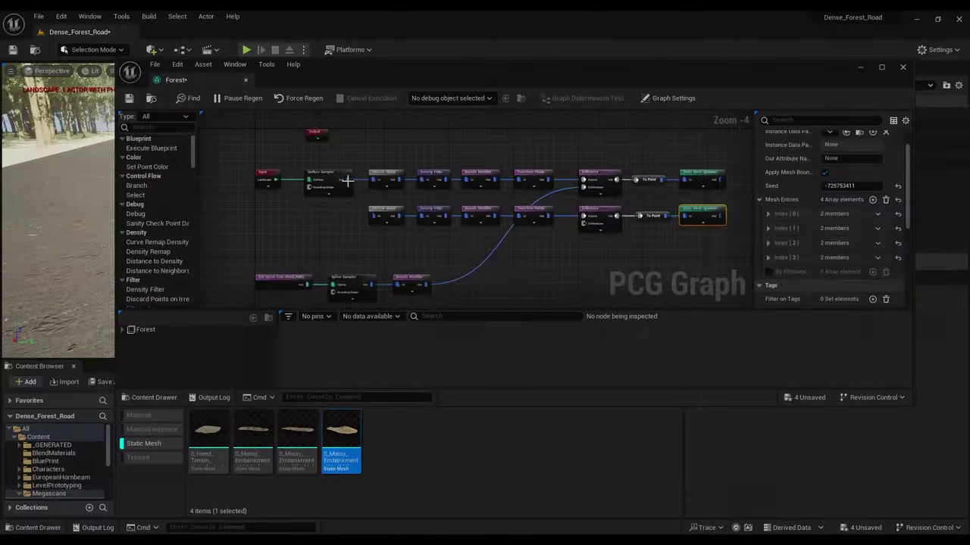
Step: Wire the Surface Sampler into the second row's Attribute Noise, and the road spline's Bounds Modifier into the second Difference node's Differences input
{"action": "left_click_drag", "start_coordinate": [347, 180], "coordinate": [373, 220]}
{"action": "left_click_drag", "start_coordinate": [394, 77], "coordinate": [364, 222]}
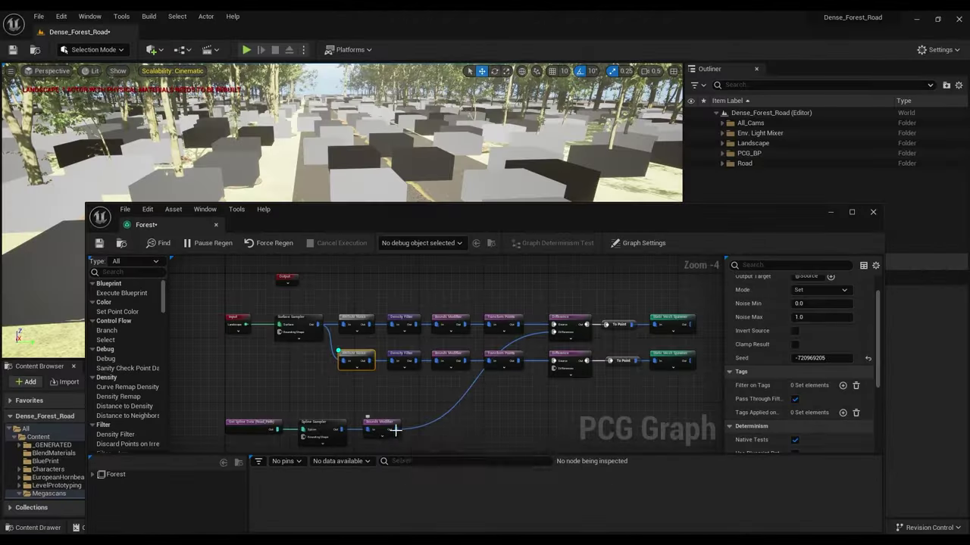
{"action": "left_click_drag", "start_coordinate": [395, 429], "coordinate": [555, 371]}
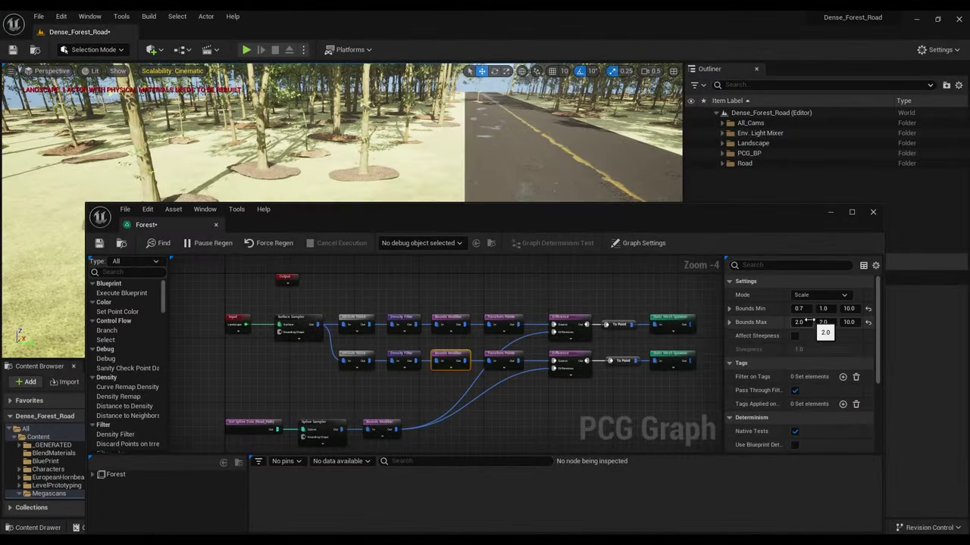
Step: Delete the second row's Bounds Modifier and connect its Density Filter directly to Transform Points
{"action": "right_click", "coordinate": [476, 360]}
{"action": "left_click", "coordinate": [429, 368]}
{"action": "left_click", "coordinate": [426, 361], "text": "ctrl"}
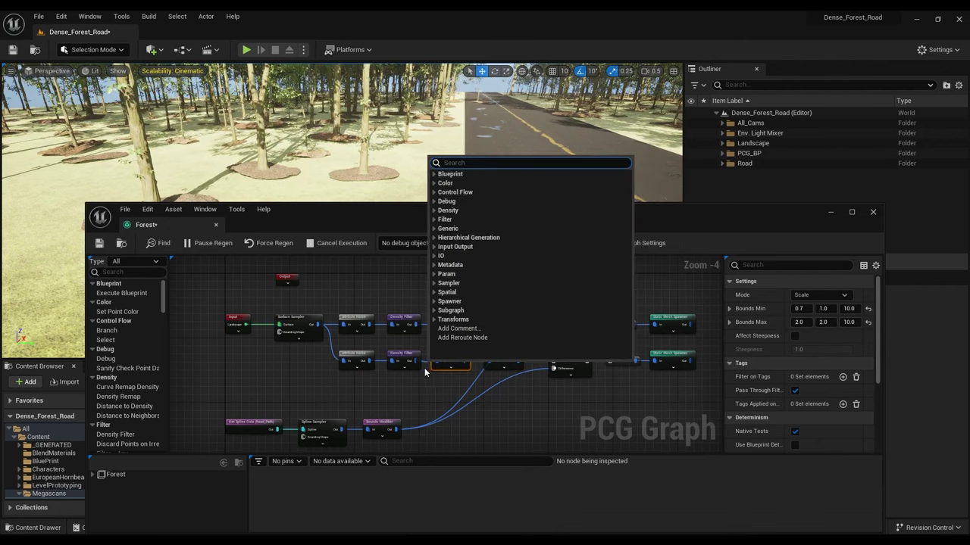
{"action": "left_click", "coordinate": [446, 357]}
{"action": "key", "text": "Delete"}
{"action": "left_click_drag", "start_coordinate": [416, 361], "coordinate": [489, 361]}
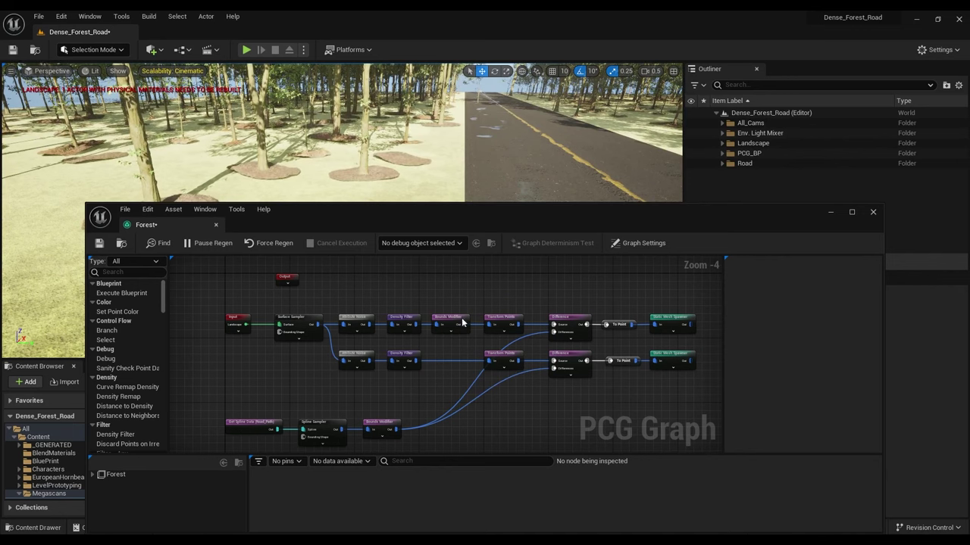
Step: Set the Z values of Offset Min and Offset Max to -10 on the second row's Transform Points node
{"action": "left_click", "coordinate": [506, 356]}
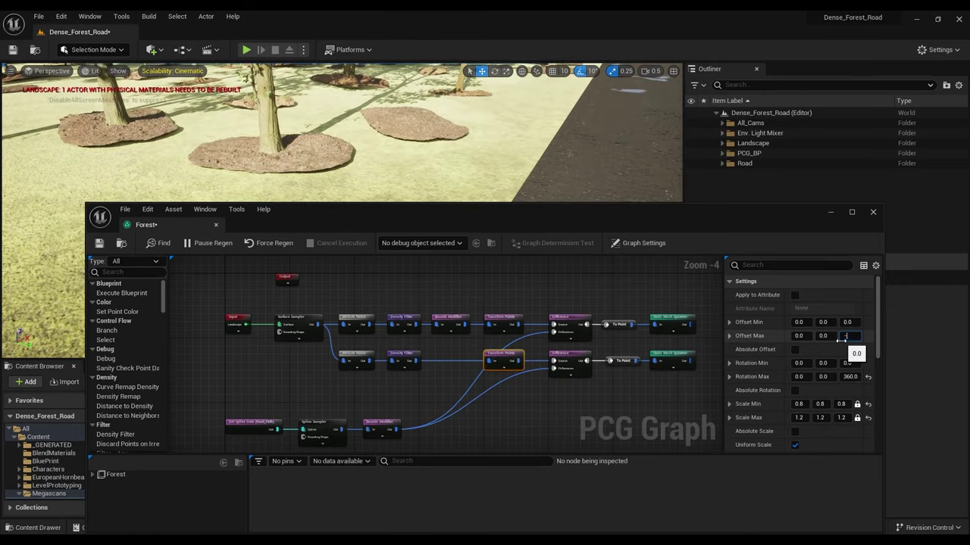
{"action": "key", "text": "Return"}
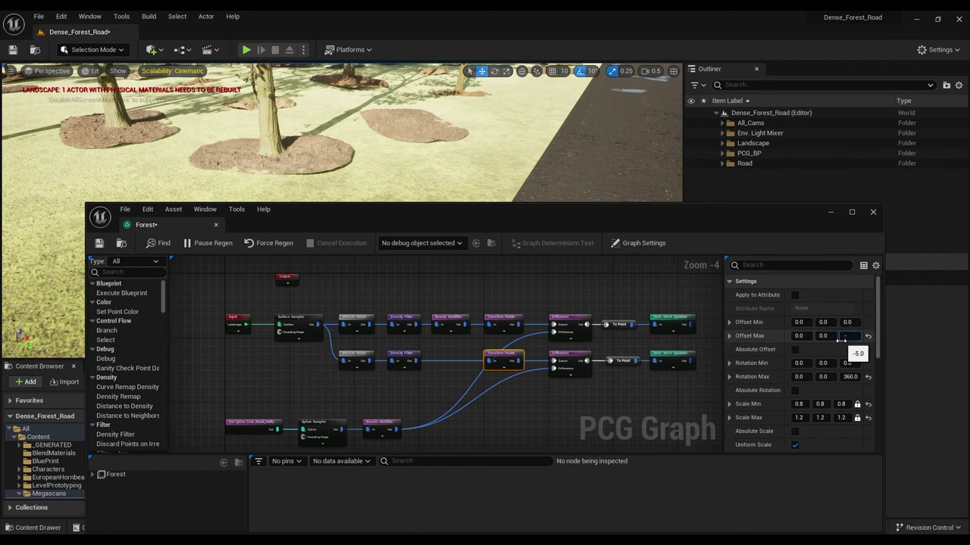
{"action": "key", "text": "Return"}
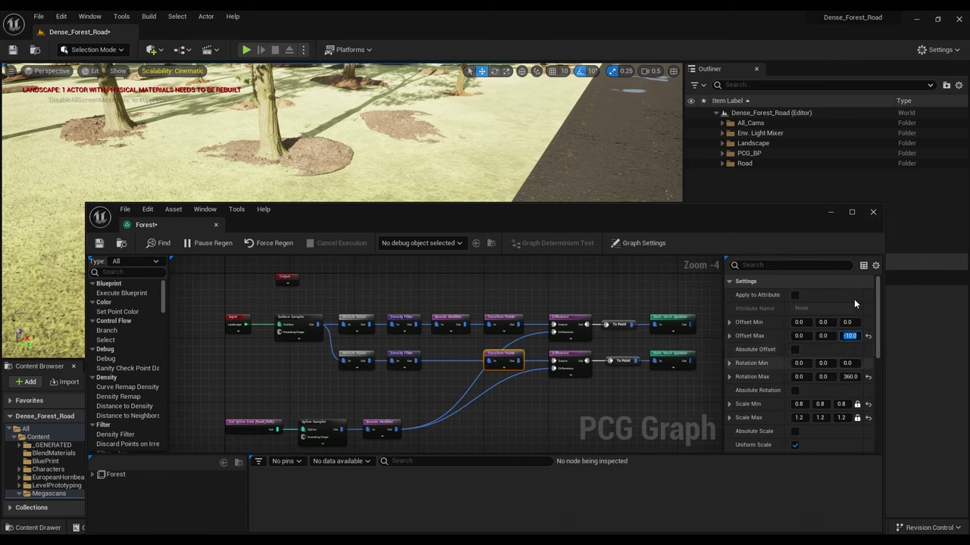
{"action": "right_click_drag", "start_coordinate": [281, 159], "coordinate": [341, 140]}
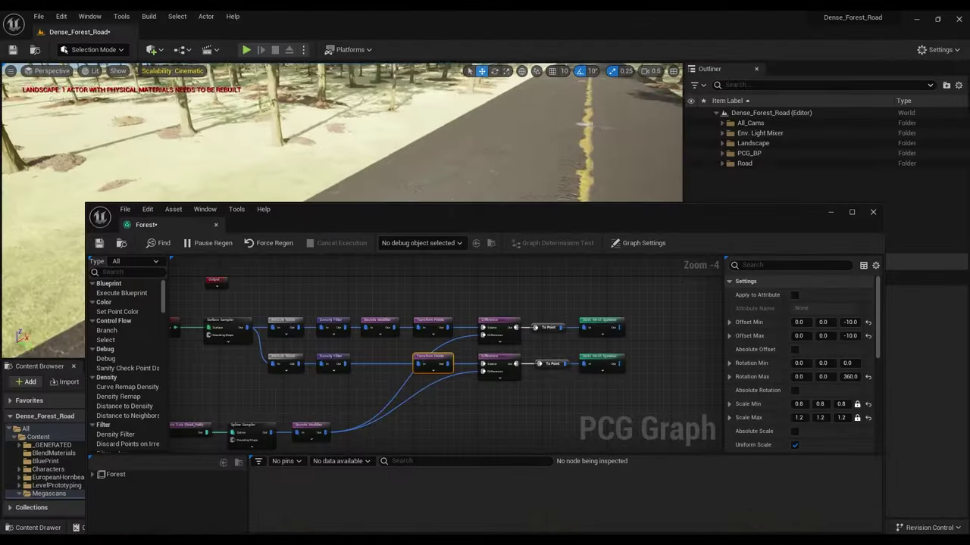
Step: Set the Surface Sampler's Points Per Squared Meter to 10
{"action": "left_click", "coordinate": [225, 324]}
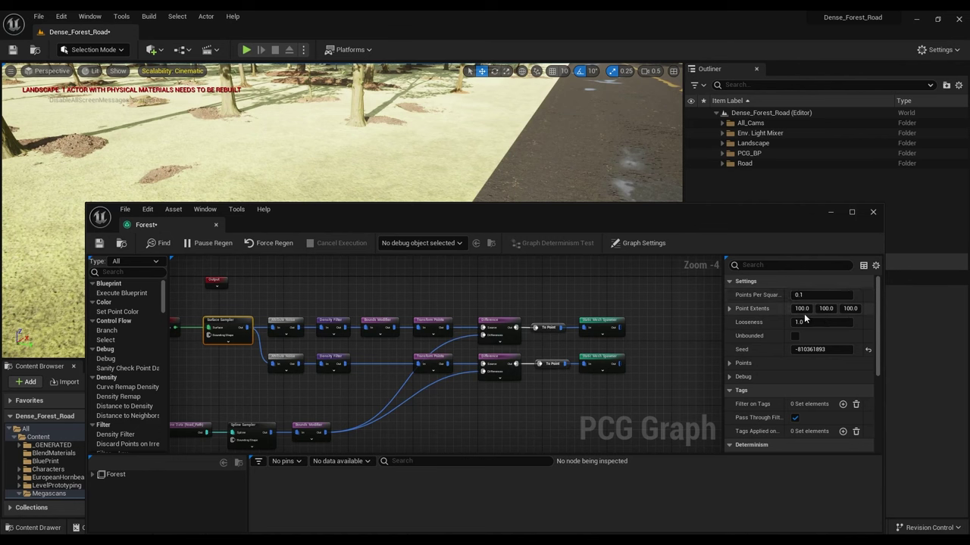
{"action": "type", "text": "10"}
{"action": "key", "text": "Return"}
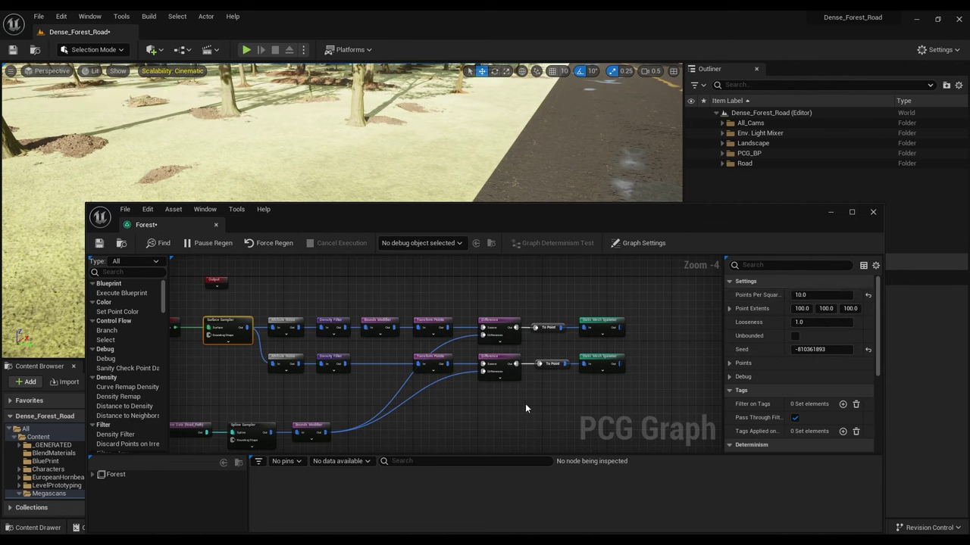
{"action": "left_click", "coordinate": [519, 387]}
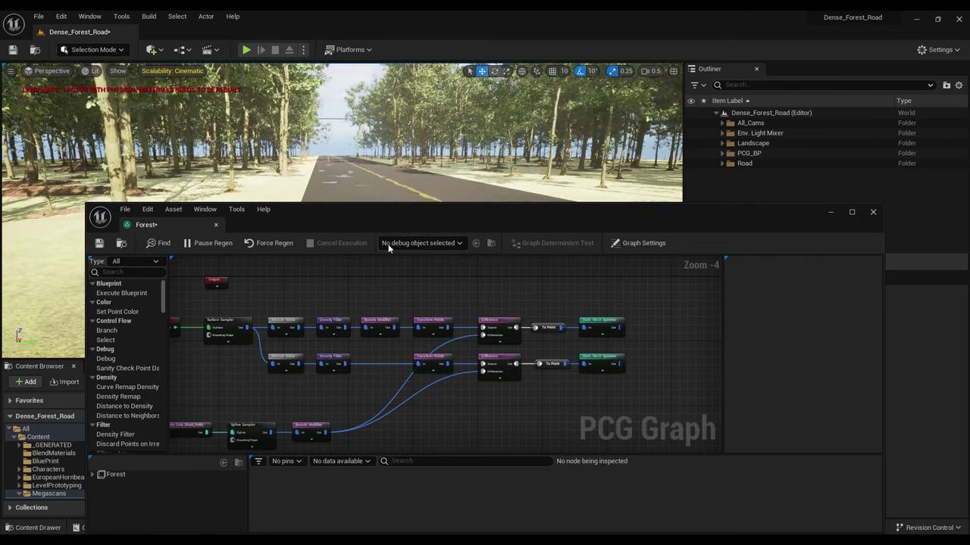
{"action": "right_click_drag", "start_coordinate": [220, 392], "coordinate": [270, 394]}
{"action": "mouse_move", "coordinate": [308, 200]}
{"action": "right_mouse_down"}
{"action": "mouse_move", "coordinate": [212, 228]}
{"action": "mouse_move", "coordinate": [306, 198]}
{"action": "right_mouse_up"}
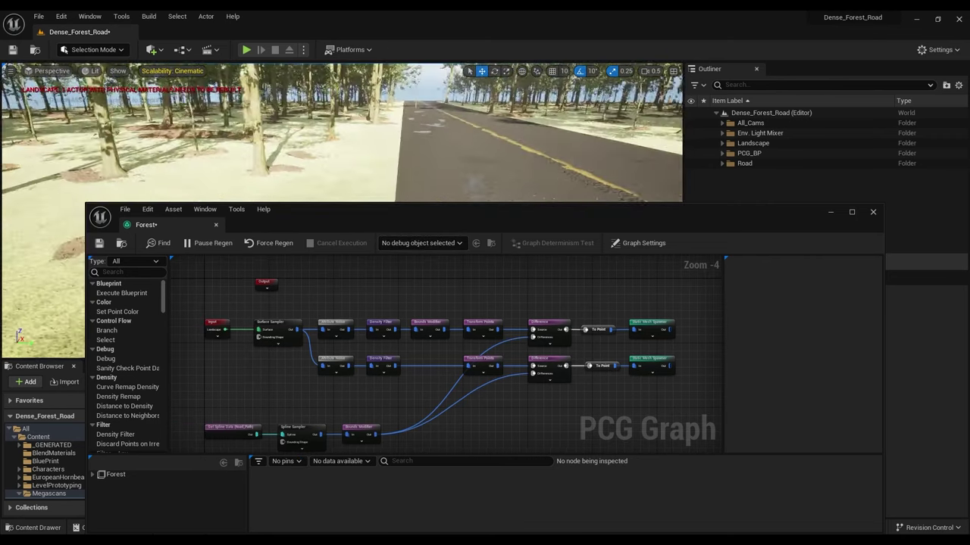
Step: Toggle the debug point display on the second row's Attribute Noise and the Surface Sampler, leaving it on only for the Surface Sampler
{"action": "left_click", "coordinate": [333, 367]}
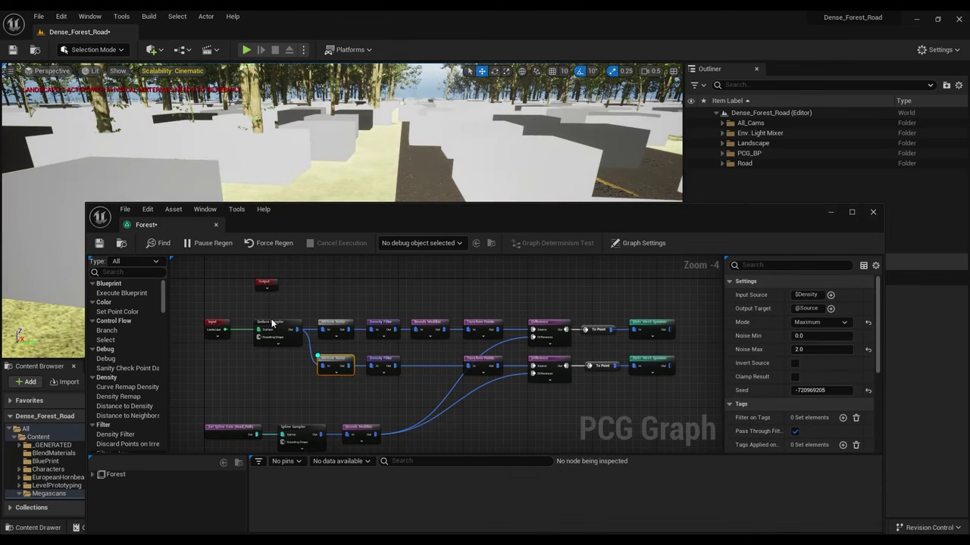
{"action": "left_click", "coordinate": [272, 322]}
{"action": "key", "text": "d"}
{"action": "left_click", "coordinate": [326, 361]}
{"action": "key", "text": "d"}
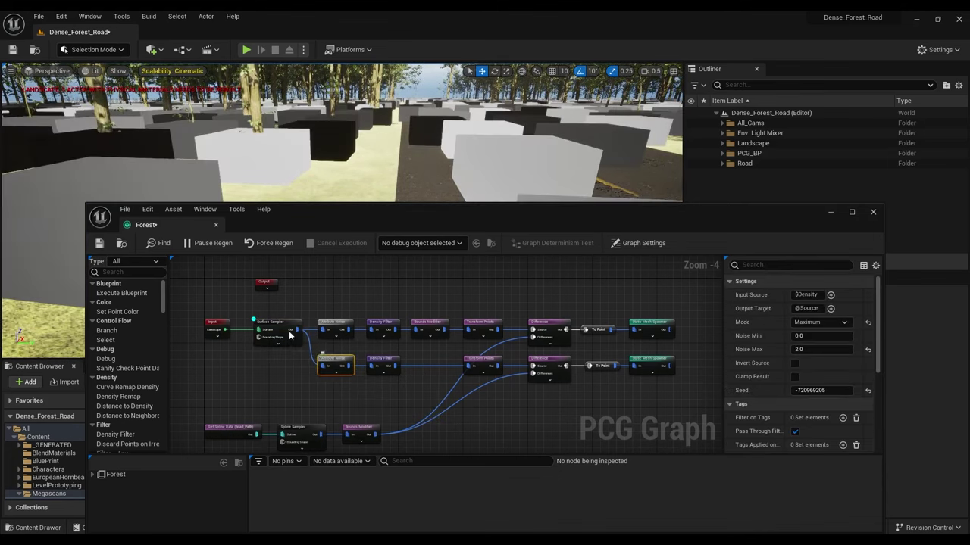
{"action": "left_click", "coordinate": [276, 327]}
{"action": "key", "text": "d"}
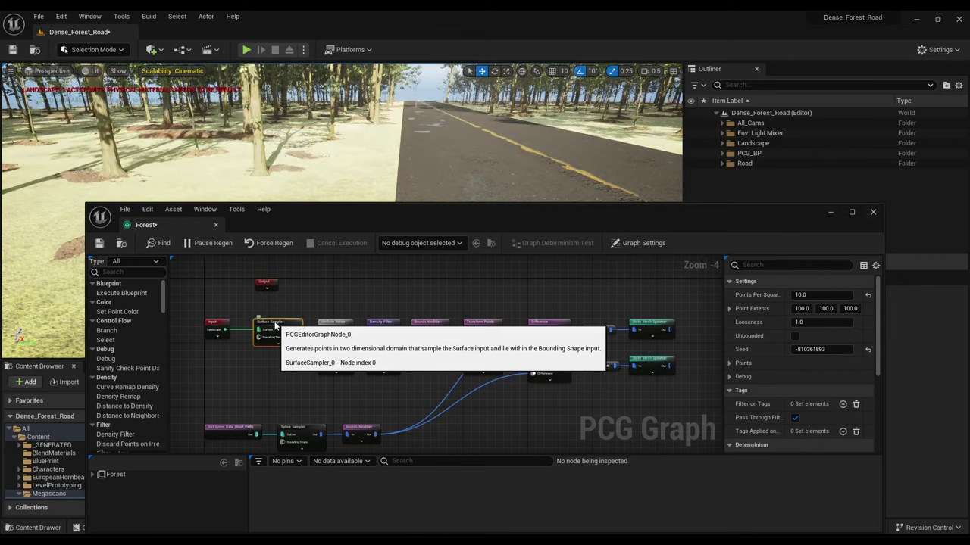
{"action": "key", "text": "d"}
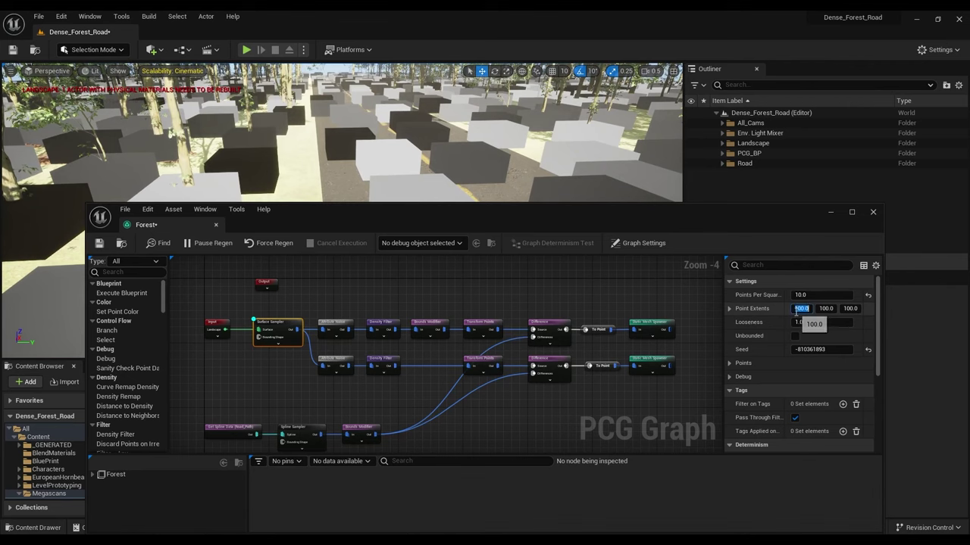
Step: Set the Surface Sampler's Point Extents to 10 on all three axes
{"action": "type", "text": "10"}
{"action": "key", "text": "Tab"}
{"action": "type", "text": "10"}
{"action": "key", "text": "Tab"}
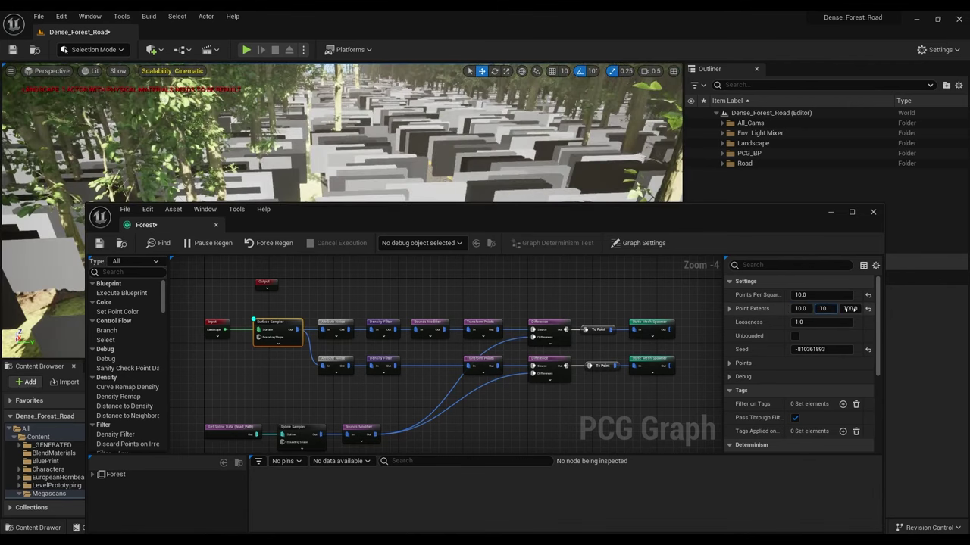
{"action": "type", "text": "10"}
{"action": "key", "text": "Return"}
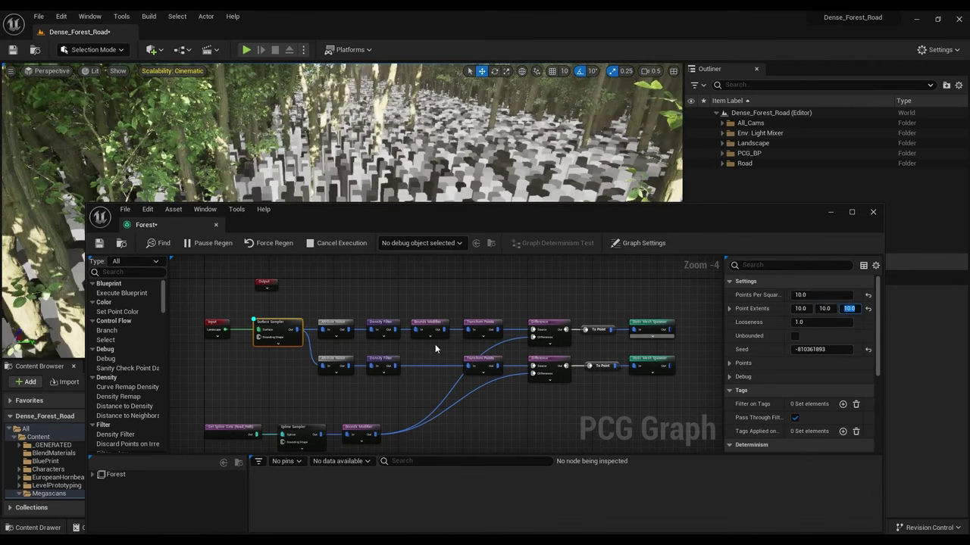
Step: Reset the Lower Bound of the tree row's Density Filter to its default of 0.5
{"action": "left_click", "coordinate": [357, 161]}
{"action": "left_click_drag", "start_coordinate": [381, 220], "coordinate": [380, 305]}
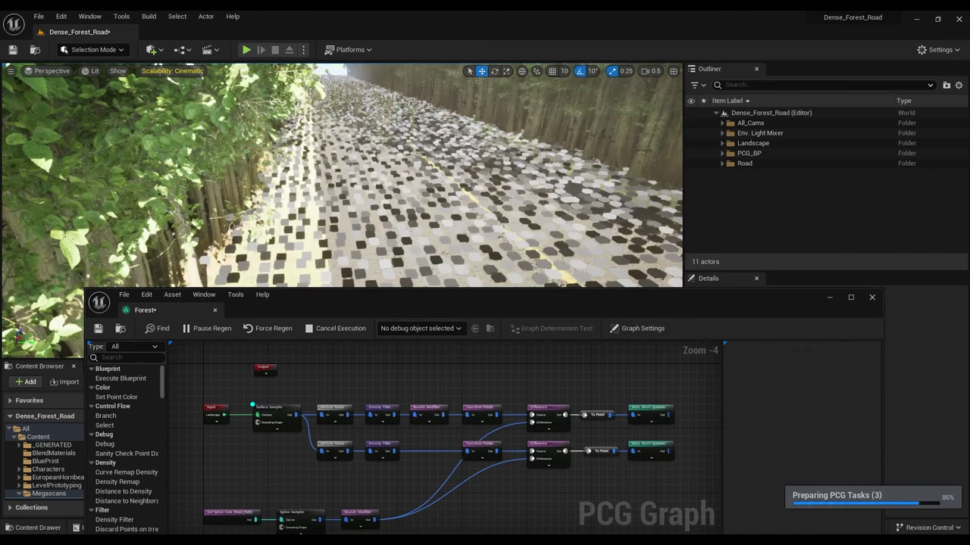
{"action": "right_click_drag", "start_coordinate": [393, 239], "coordinate": [423, 284]}
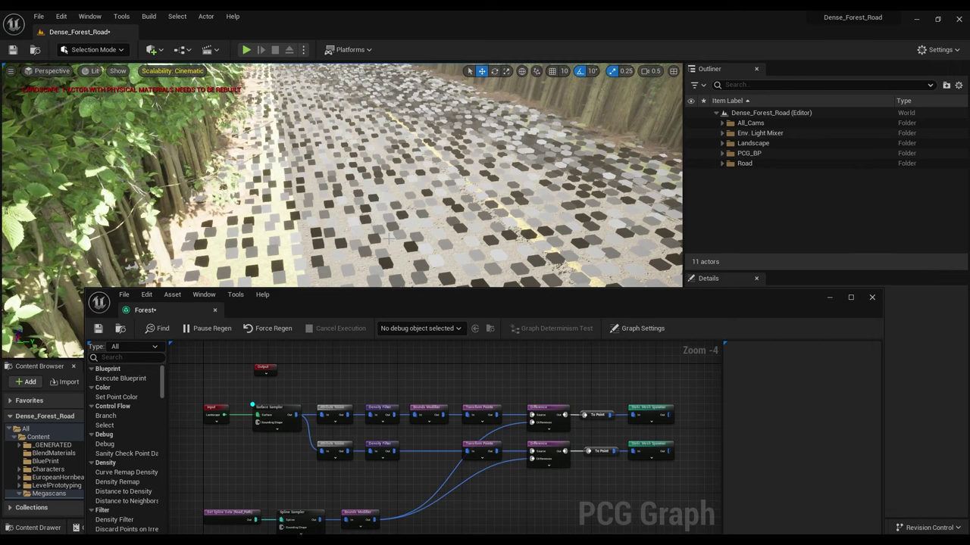
{"action": "right_click_drag", "start_coordinate": [319, 466], "coordinate": [352, 459]}
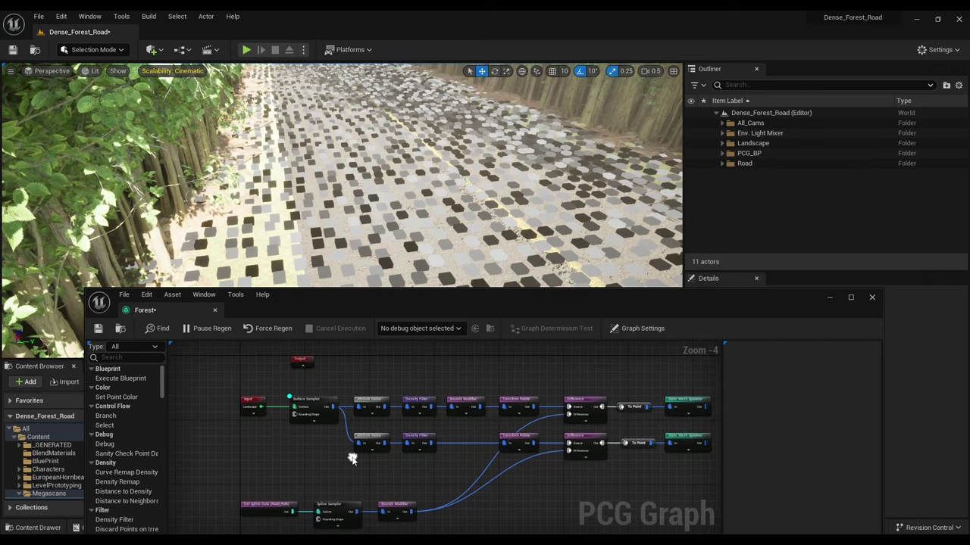
{"action": "right_click_drag", "start_coordinate": [428, 467], "coordinate": [361, 472]}
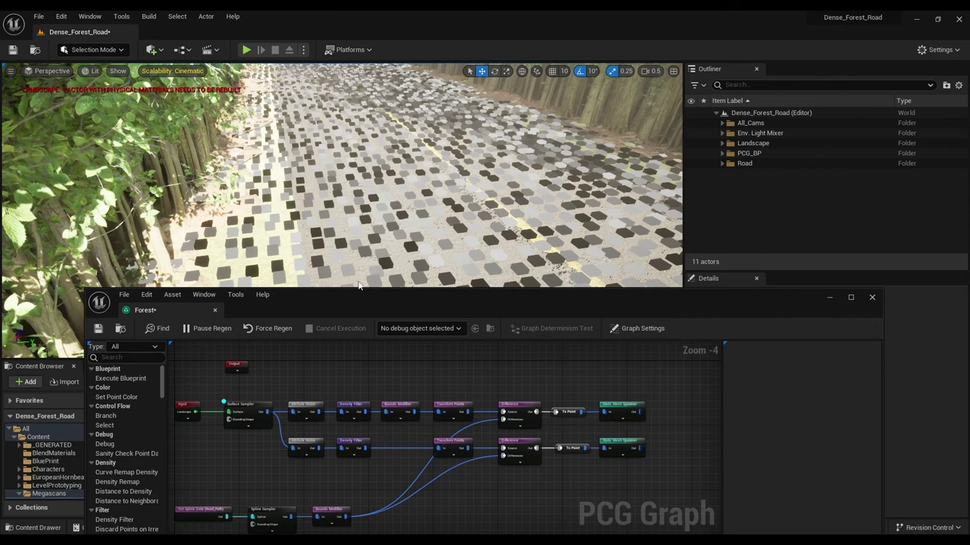
{"action": "right_click_drag", "start_coordinate": [341, 212], "coordinate": [341, 136]}
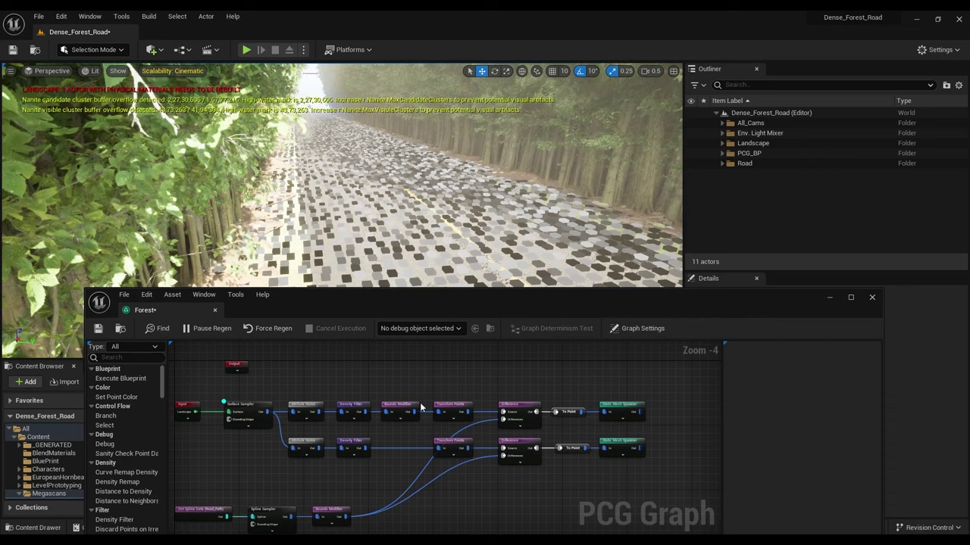
{"action": "left_click", "coordinate": [349, 408]}
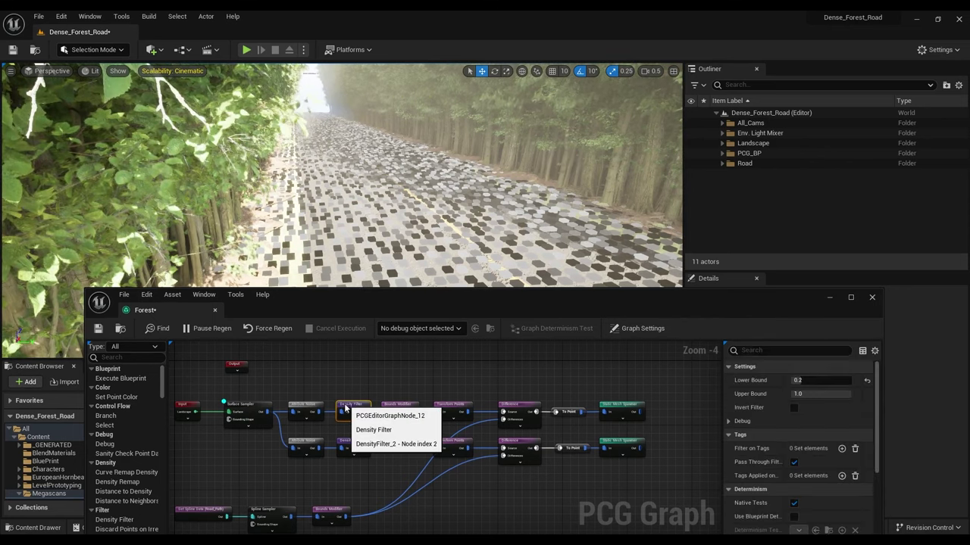
{"action": "left_click", "coordinate": [808, 382]}
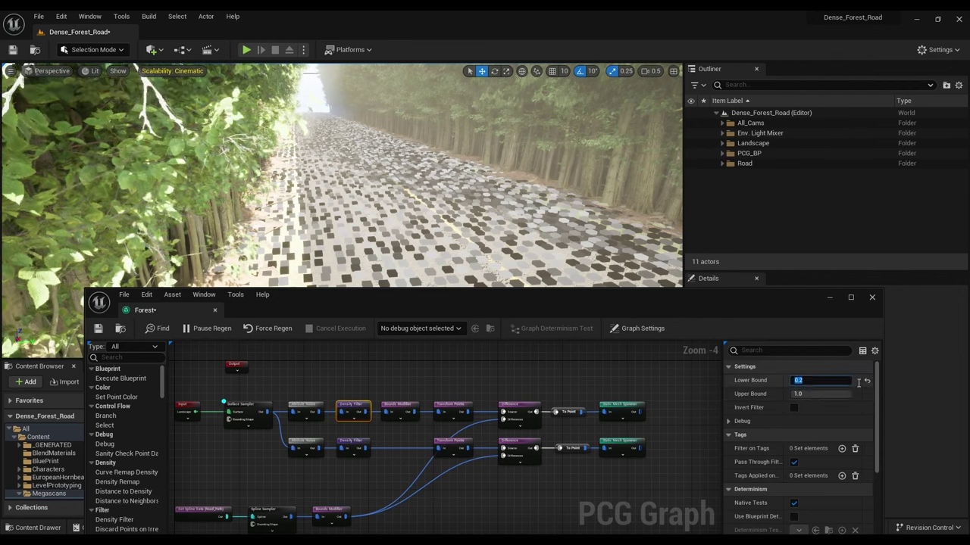
{"action": "left_click", "coordinate": [866, 385]}
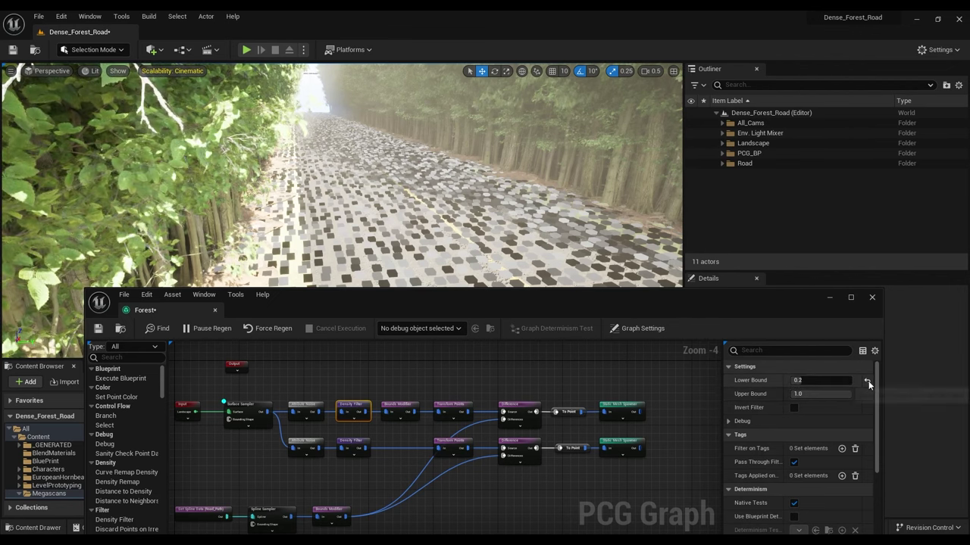
{"action": "left_click", "coordinate": [867, 381]}
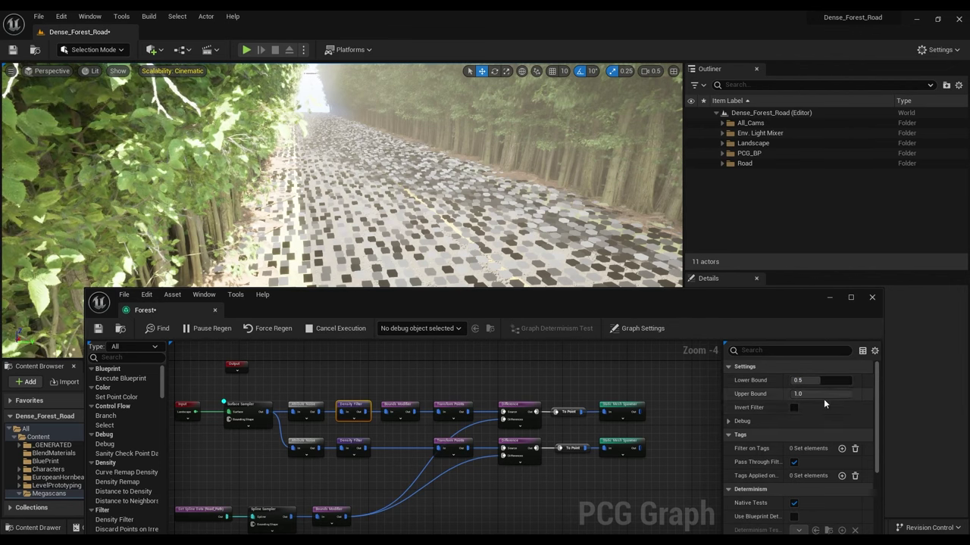
Step: Try Upper Bound values of 0.7 and 0.52 on the tree row's Density Filter
{"action": "left_click_drag", "start_coordinate": [835, 394], "coordinate": [836, 394]}
{"action": "left_click", "coordinate": [836, 394]}
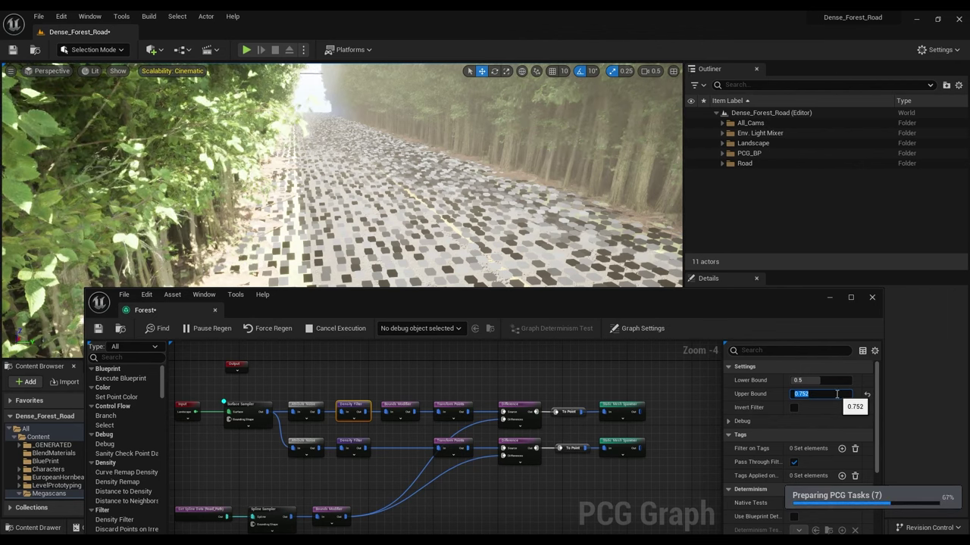
{"action": "type", "text": ".7"}
{"action": "key", "text": "Return"}
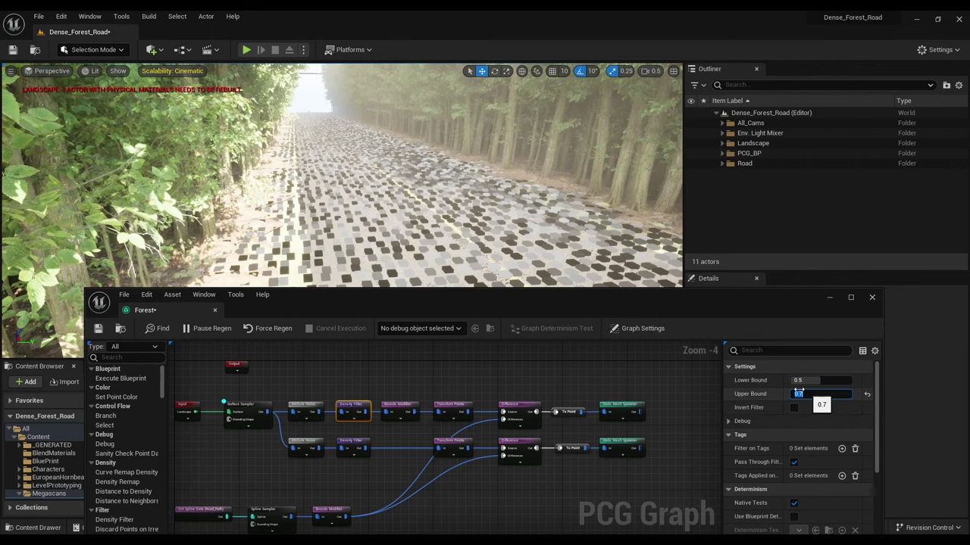
{"action": "key", "text": "BackSpace"}
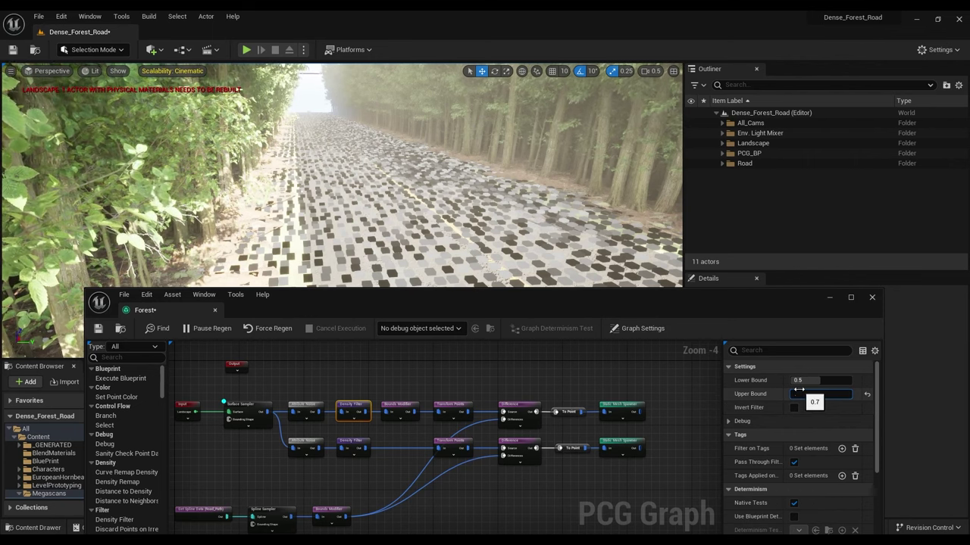
{"action": "type", "text": ".52"}
{"action": "key", "text": "Return"}
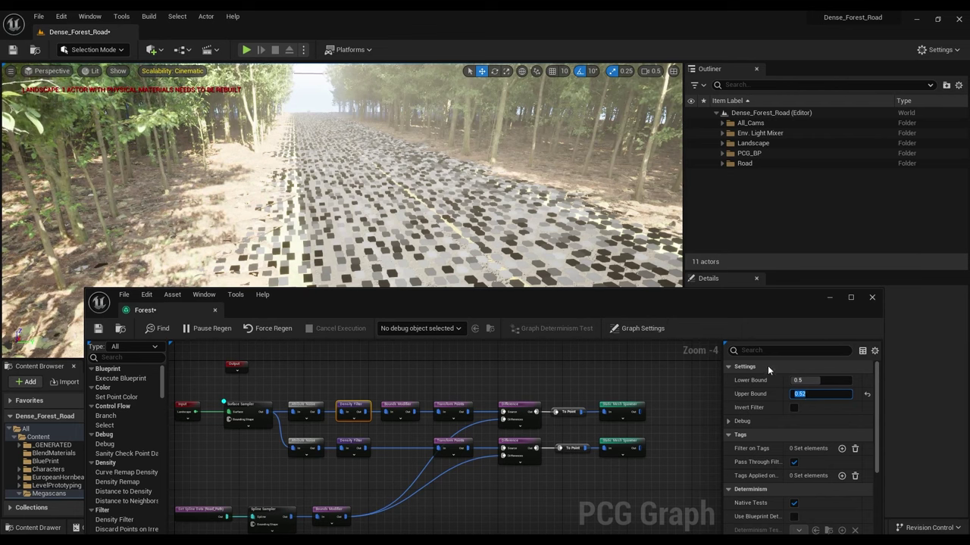
Step: Set the Upper Bound of the tree row's Density Filter to 0.55 and check the forest density beside the road
{"action": "left_click", "coordinate": [828, 394]}
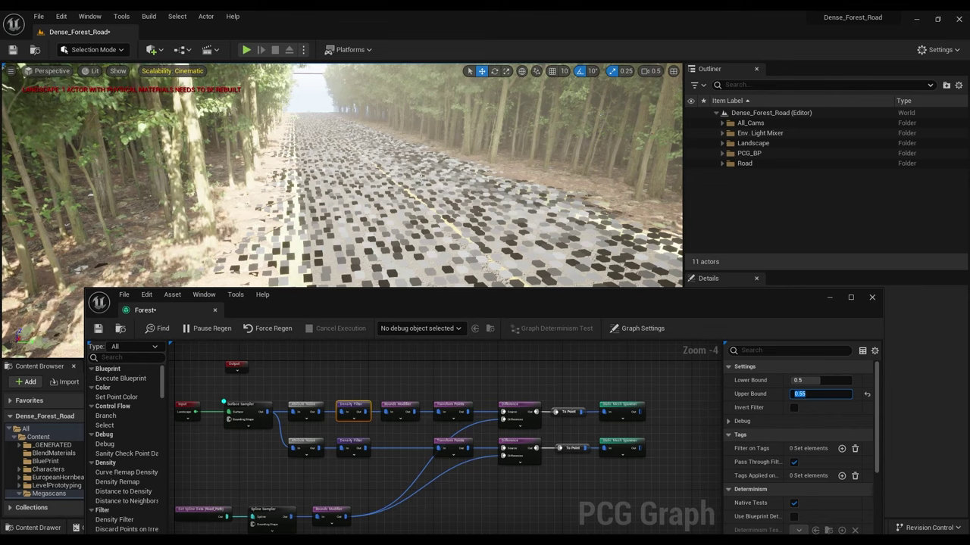
{"action": "right_click_drag", "start_coordinate": [341, 189], "coordinate": [227, 189]}
{"action": "key", "text": "q"}
{"action": "key", "text": "q"}
{"action": "key", "text": "q"}
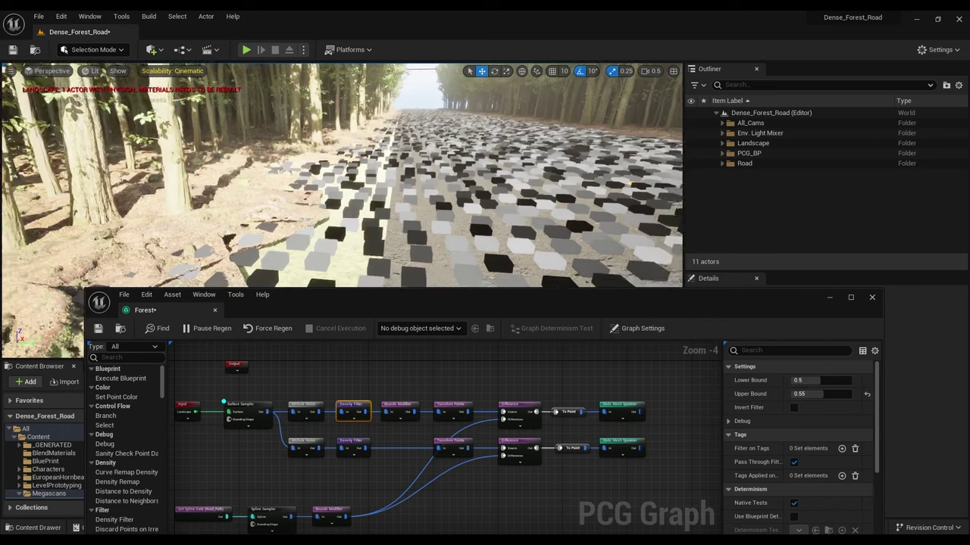
Step: Turn off the Surface Sampler's debug points and inspect the road and its forest edges
{"action": "left_click", "coordinate": [247, 410]}
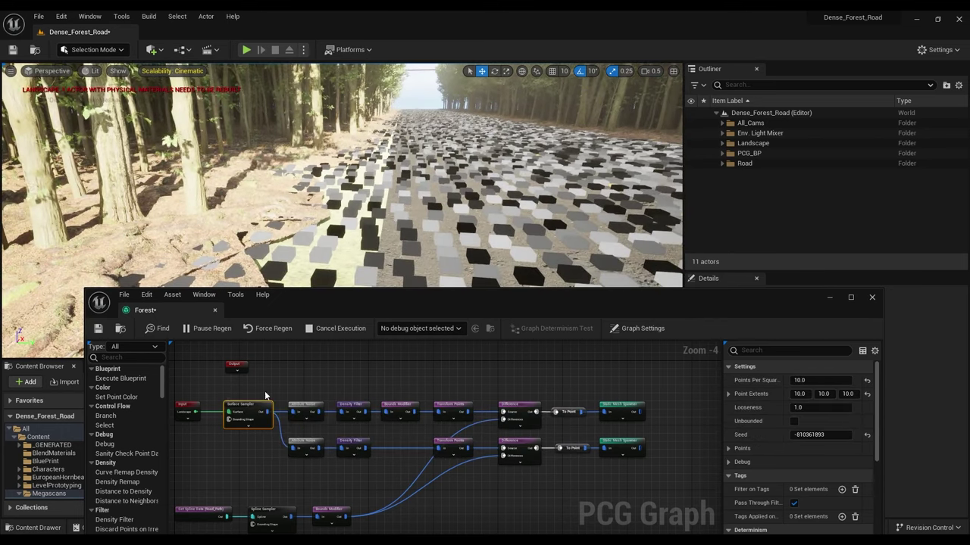
{"action": "right_click_drag", "start_coordinate": [340, 174], "coordinate": [485, 121]}
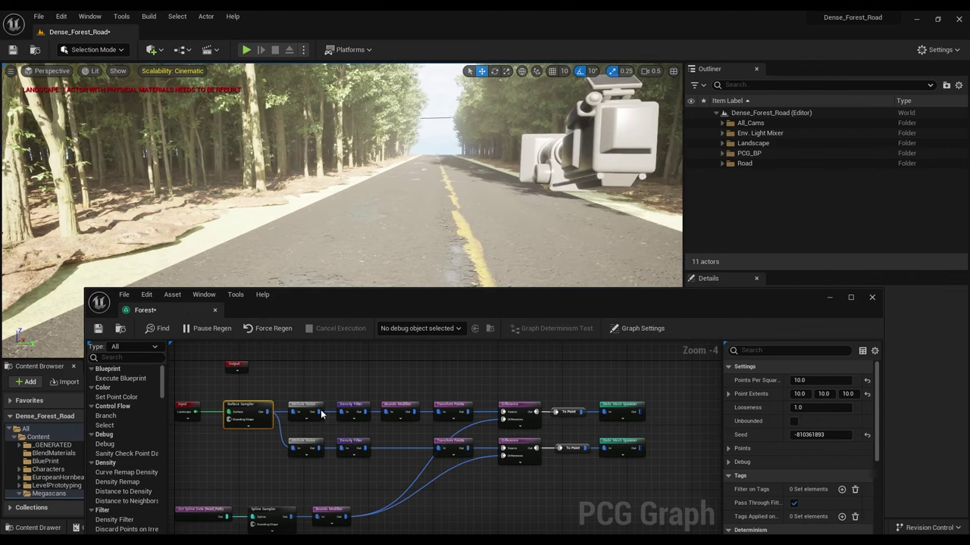
Step: Set the Upper Bound of the tree row's Density Filter to 0.53 and inspect the forest along the road edge
{"action": "left_click", "coordinate": [449, 407]}
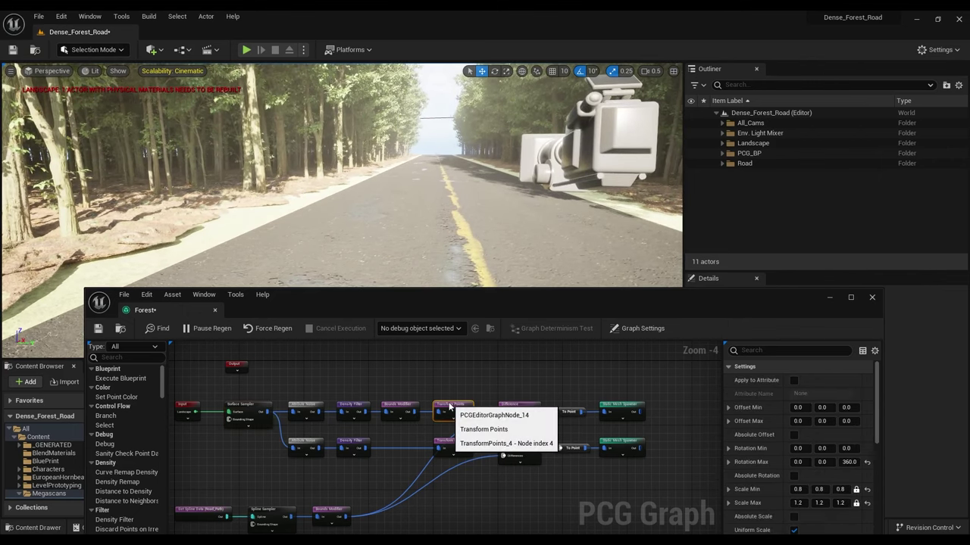
{"action": "left_click", "coordinate": [350, 413]}
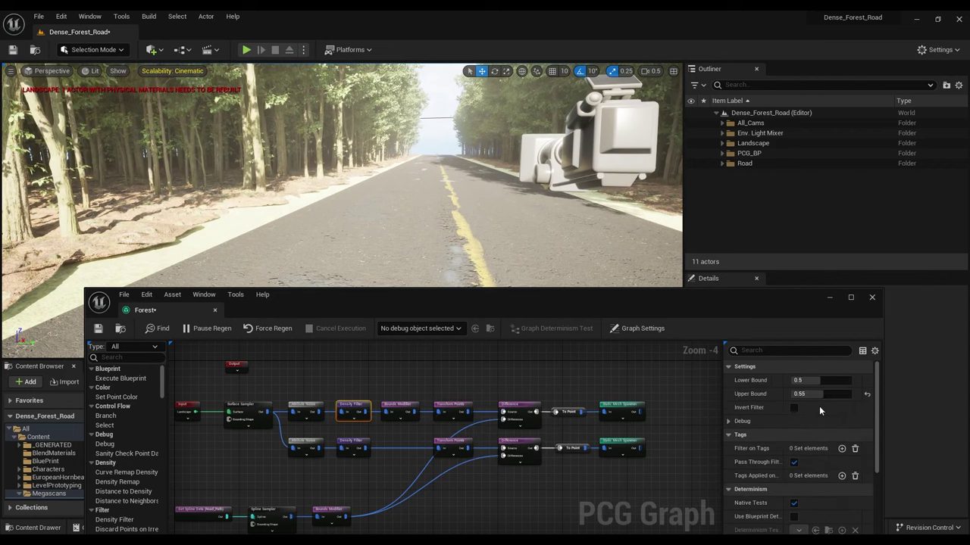
{"action": "left_click", "coordinate": [811, 394]}
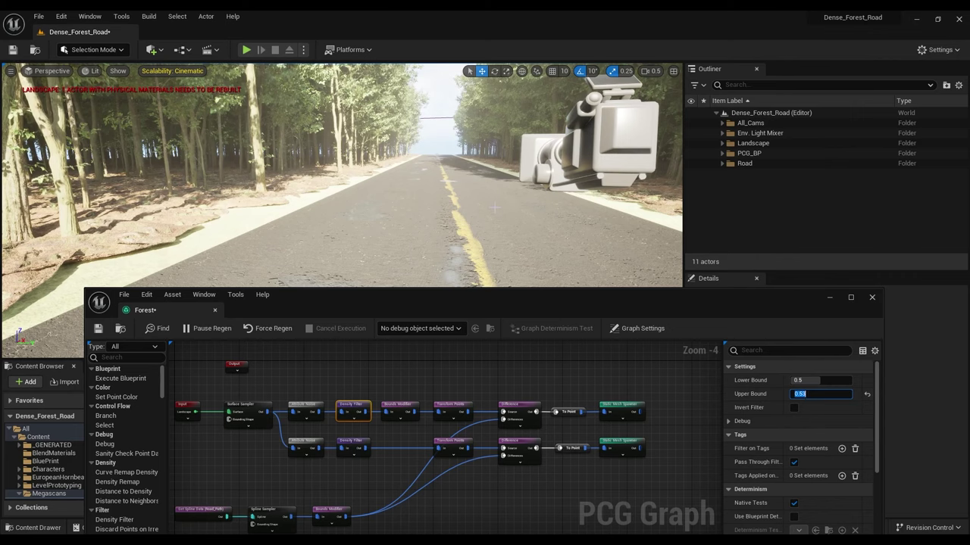
{"action": "key", "text": "w"}
{"action": "right_click_drag", "start_coordinate": [413, 175], "coordinate": [547, 212]}
{"action": "key", "text": "a"}
{"action": "key", "text": "q"}
{"action": "key", "text": "e"}
{"action": "key", "text": "d"}
{"action": "key", "text": "d"}
{"action": "key", "text": "d"}
{"action": "key", "text": "a"}
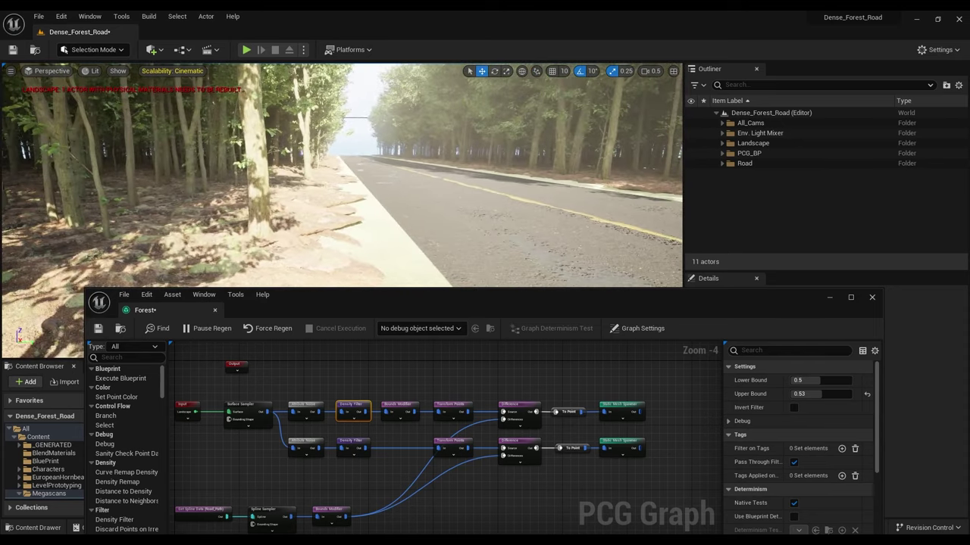
Step: Try an Upper Bound of 0.525 on the tree row's Density Filter and view both sides of the road
{"action": "right_click", "coordinate": [415, 176]}
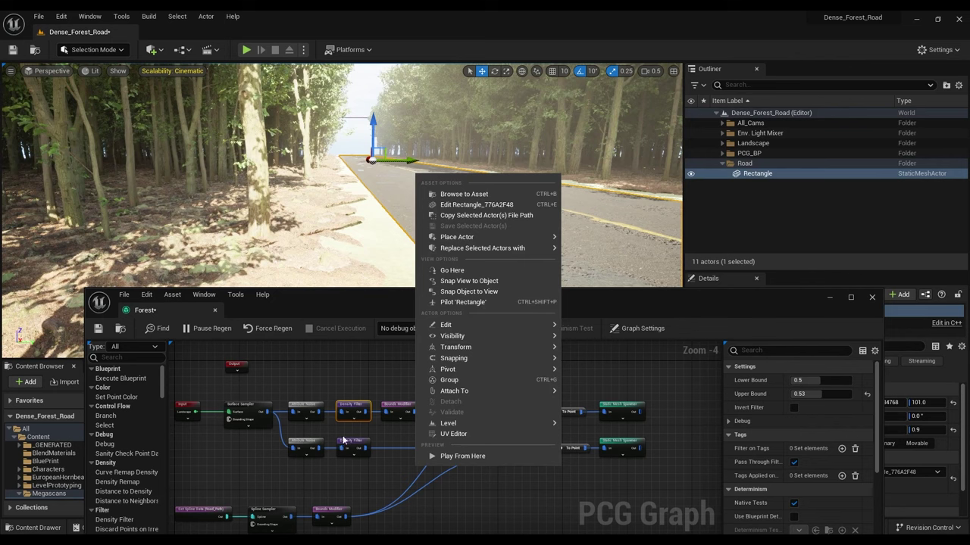
{"action": "left_click", "coordinate": [362, 408]}
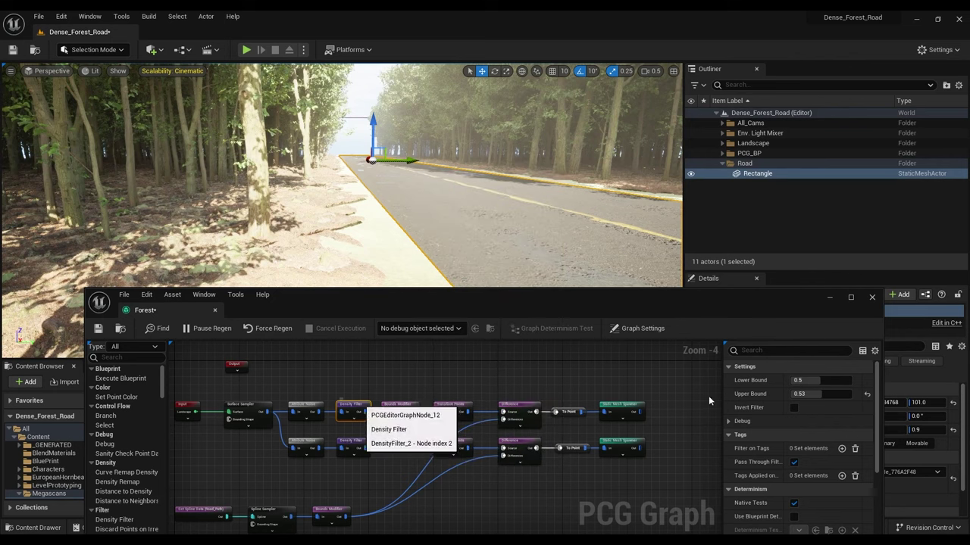
{"action": "left_click", "coordinate": [814, 393]}
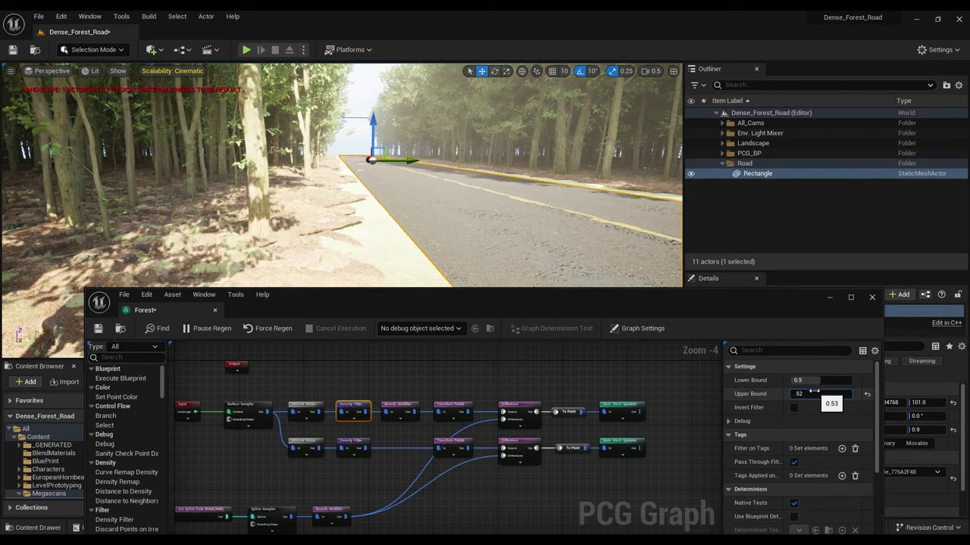
{"action": "type", "text": ".52"}
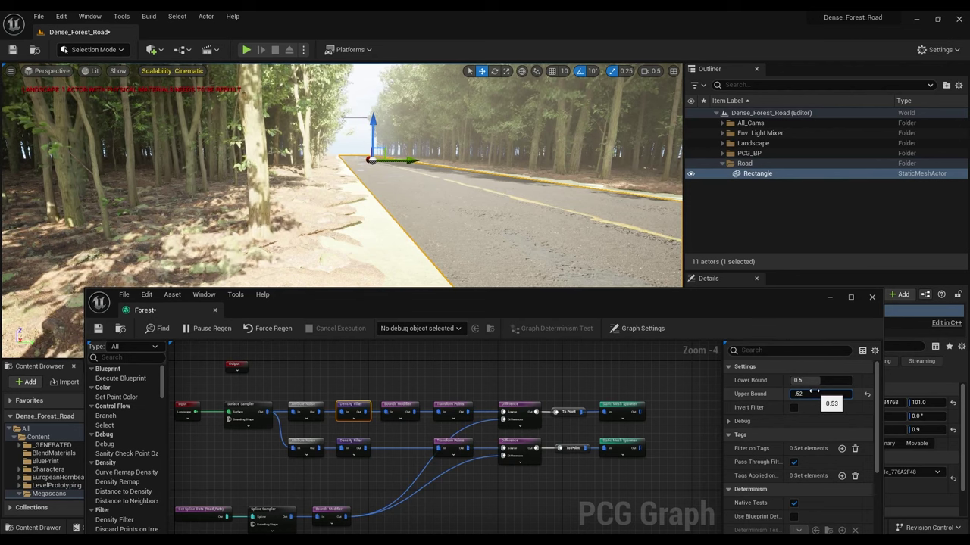
{"action": "type", "text": "5"}
{"action": "key", "text": "Return"}
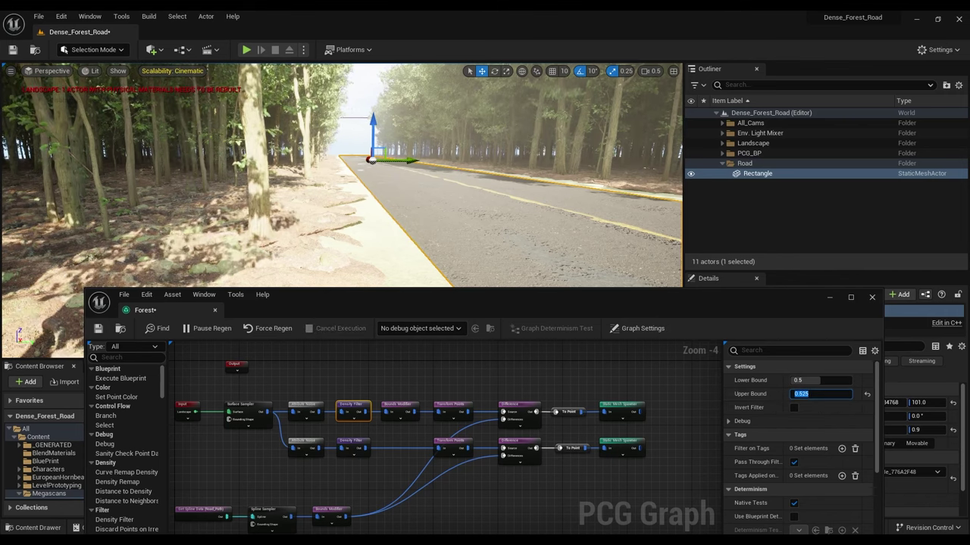
{"action": "right_click_drag", "start_coordinate": [341, 212], "coordinate": [371, 211]}
{"action": "key", "text": "d"}
{"action": "key", "text": "d"}
{"action": "scroll", "coordinate": [389, 198], "scroll_direction": "up", "scroll_amount": 1}
{"action": "mouse_move", "coordinate": [356, 175]}
{"action": "right_mouse_down"}
{"action": "mouse_move", "coordinate": [370, 175]}
{"action": "mouse_move", "coordinate": [354, 176]}
{"action": "right_mouse_up"}
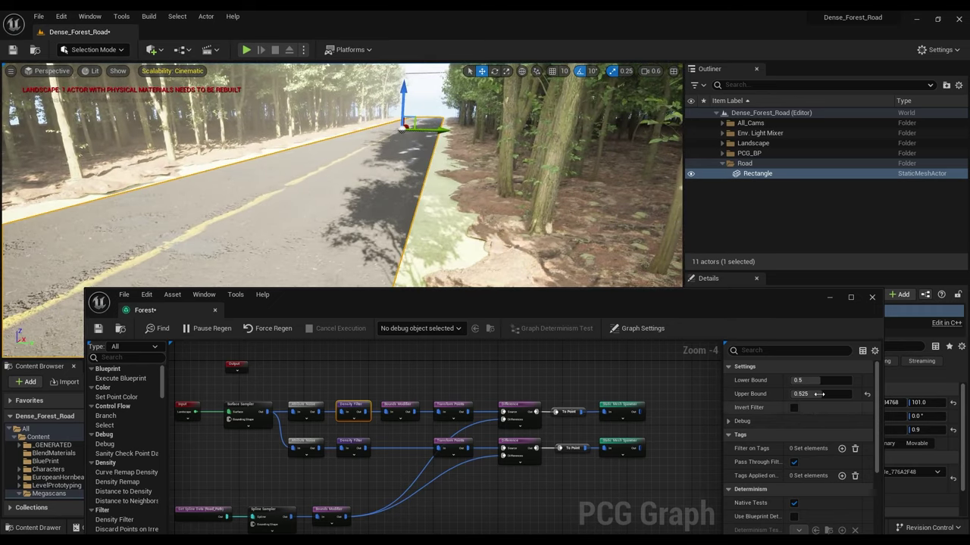
Step: Try Upper Bound values of 0.51 and 0.515 on the tree row's Density Filter, settling on 0.52
{"action": "left_click", "coordinate": [818, 394]}
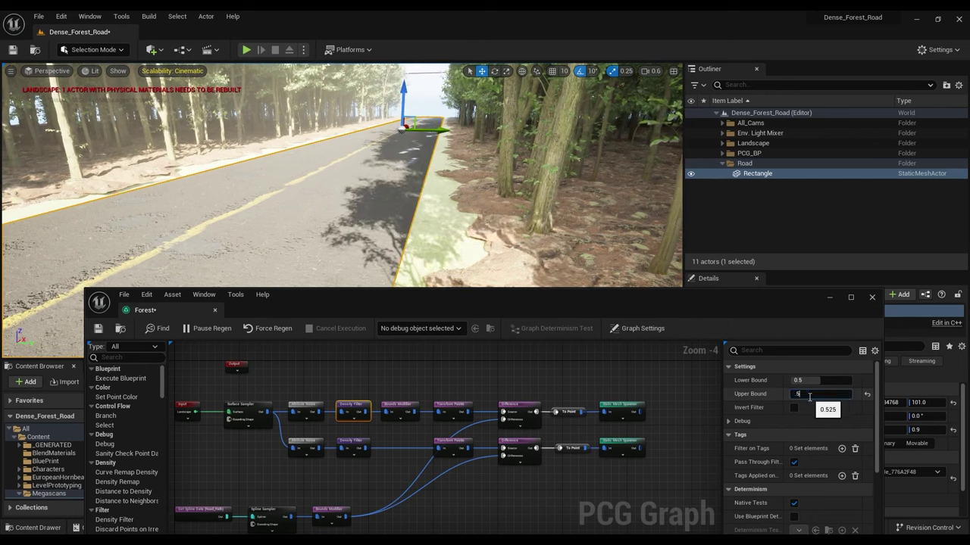
{"action": "type", "text": "0.51"}
{"action": "key", "text": "Return"}
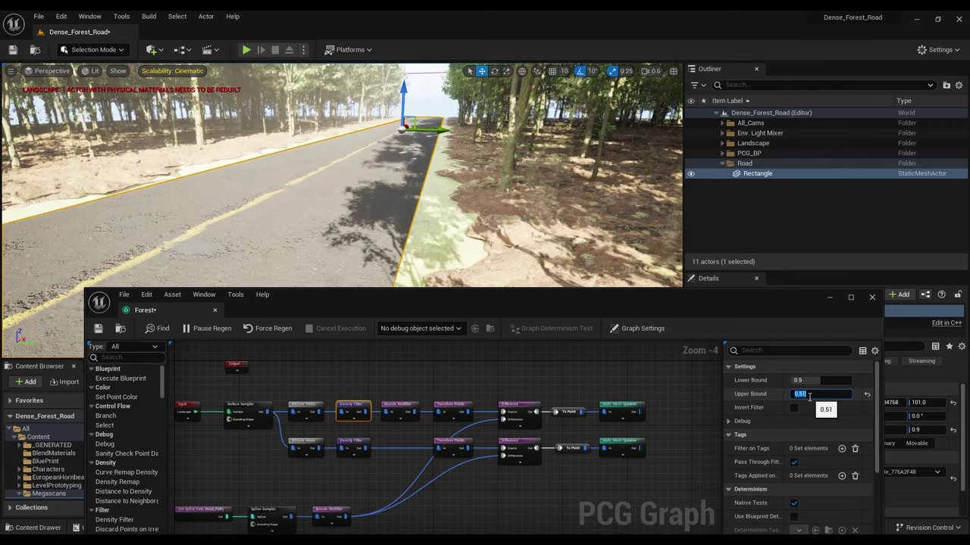
{"action": "type", "text": "0.515"}
{"action": "key", "text": "Return"}
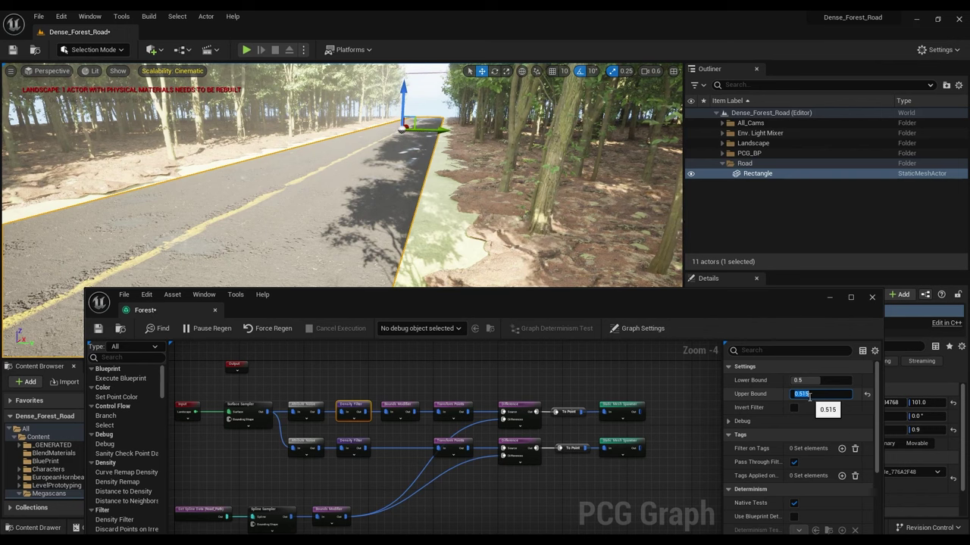
{"action": "type", "text": "0.52"}
{"action": "key", "text": "Return"}
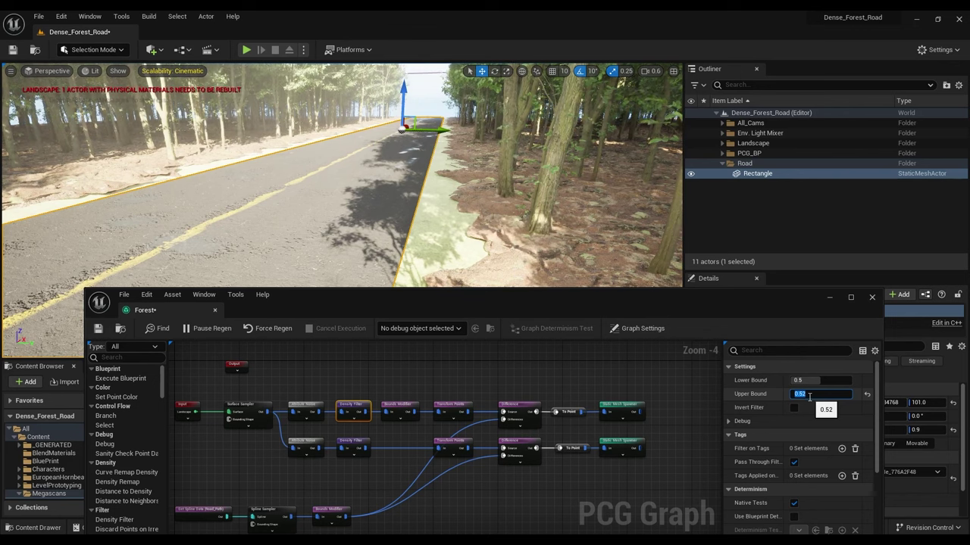
Step: Turn on the debug display of the road spline's Bounds Modifier and examine its extent at the road edge
{"action": "right_click_drag", "start_coordinate": [300, 480], "coordinate": [535, 410]}
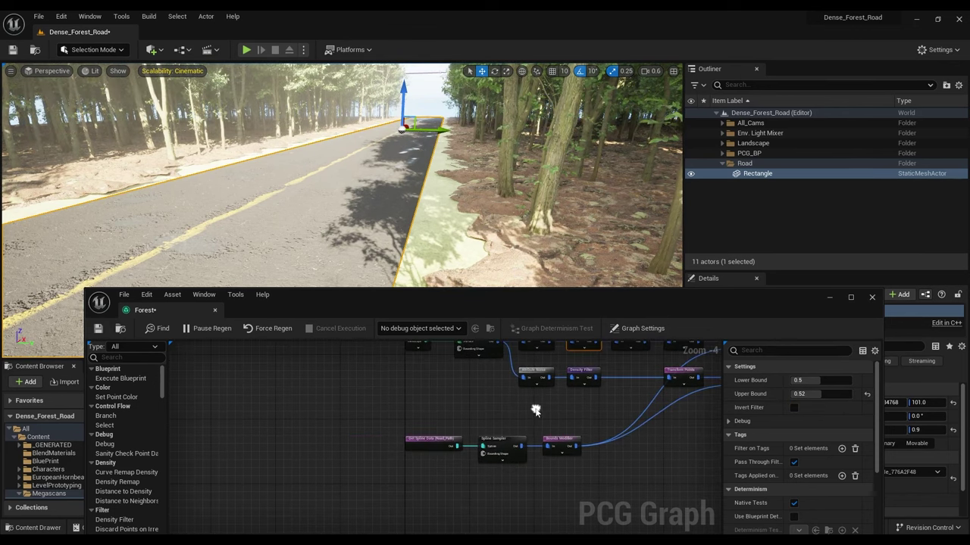
{"action": "left_click", "coordinate": [494, 441]}
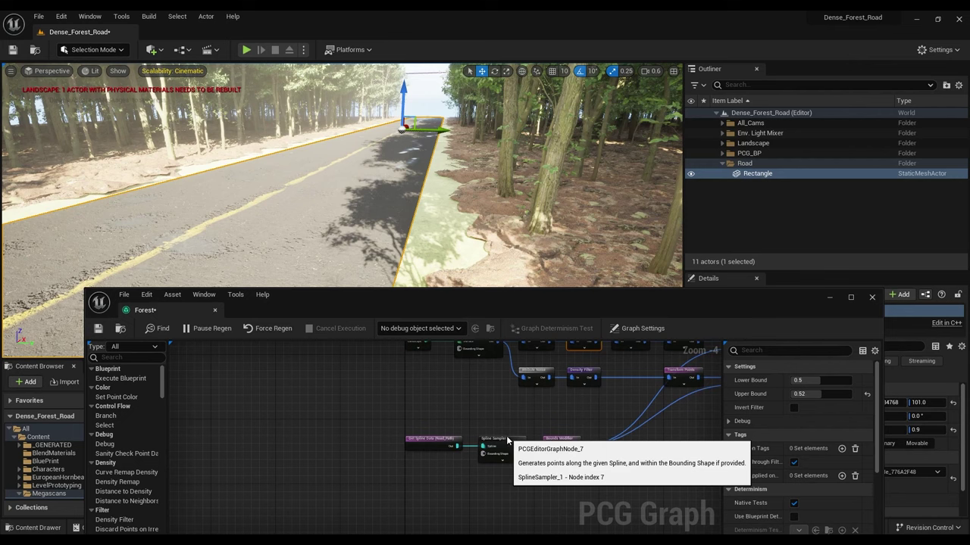
{"action": "left_click", "coordinate": [567, 451]}
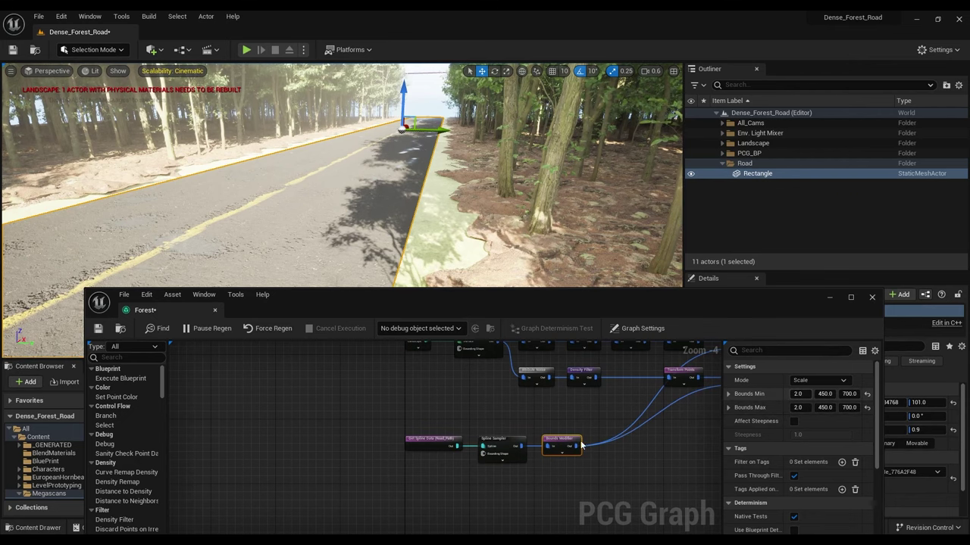
{"action": "key", "text": "d"}
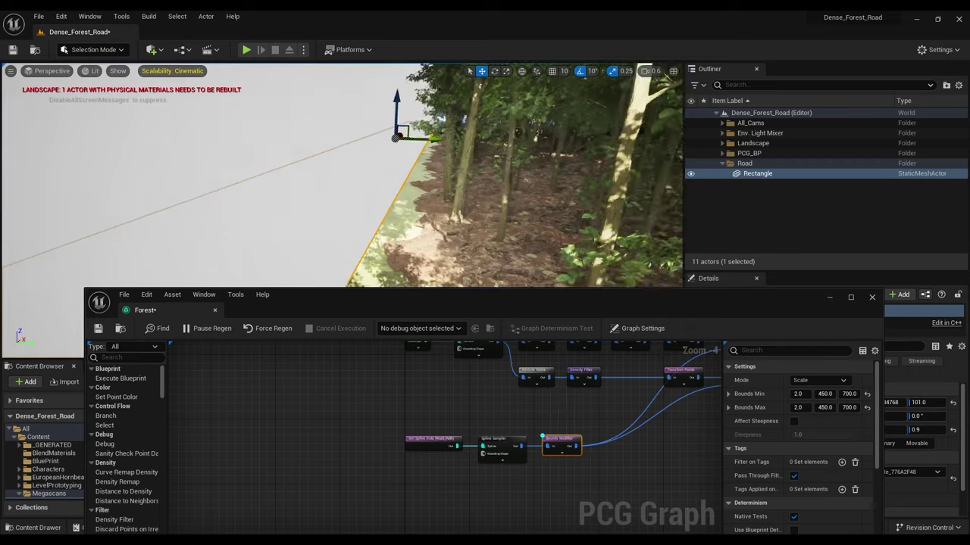
{"action": "right_click_drag", "start_coordinate": [341, 174], "coordinate": [353, 224]}
{"action": "right_click_drag", "start_coordinate": [307, 183], "coordinate": [303, 184]}
Step: Set the Y values of Bounds Min and Bounds Max on the road spline's Bounds Modifier to 400
{"action": "left_click", "coordinate": [803, 394]}
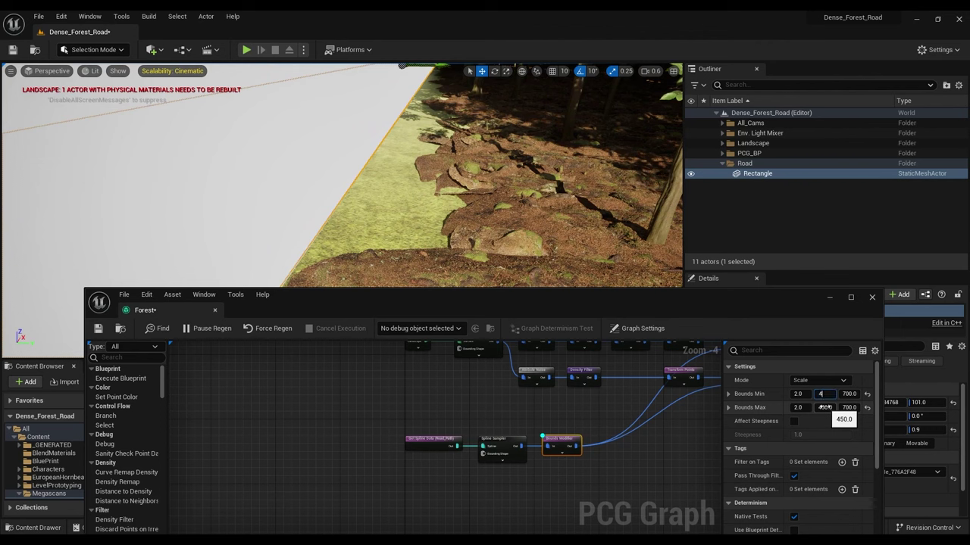
{"action": "left_click", "coordinate": [824, 408]}
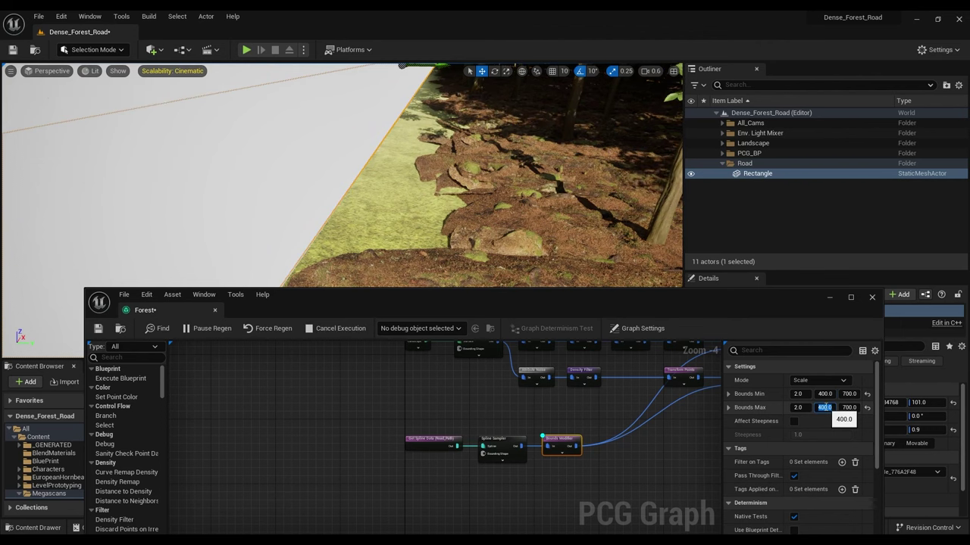
{"action": "key", "text": "Return"}
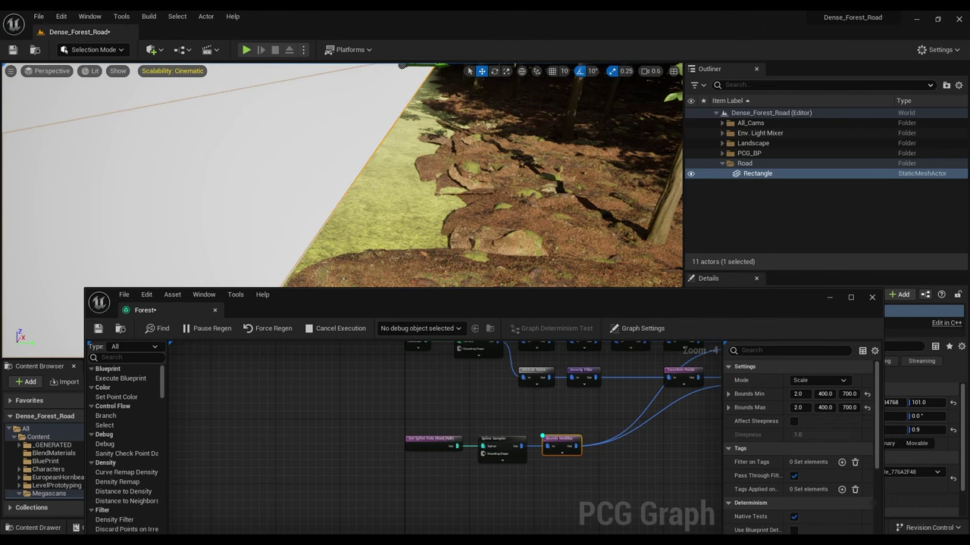
{"action": "right_click_drag", "start_coordinate": [341, 174], "coordinate": [395, 112]}
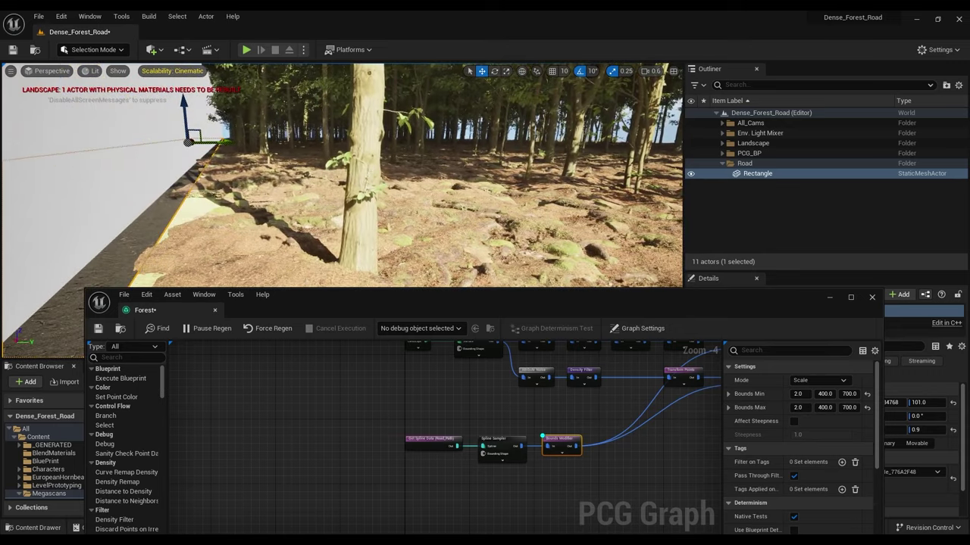
Step: Try a Bounds Min Y of 380 and a Bounds Max Y of 420 on the road spline's Bounds Modifier
{"action": "left_click", "coordinate": [828, 395]}
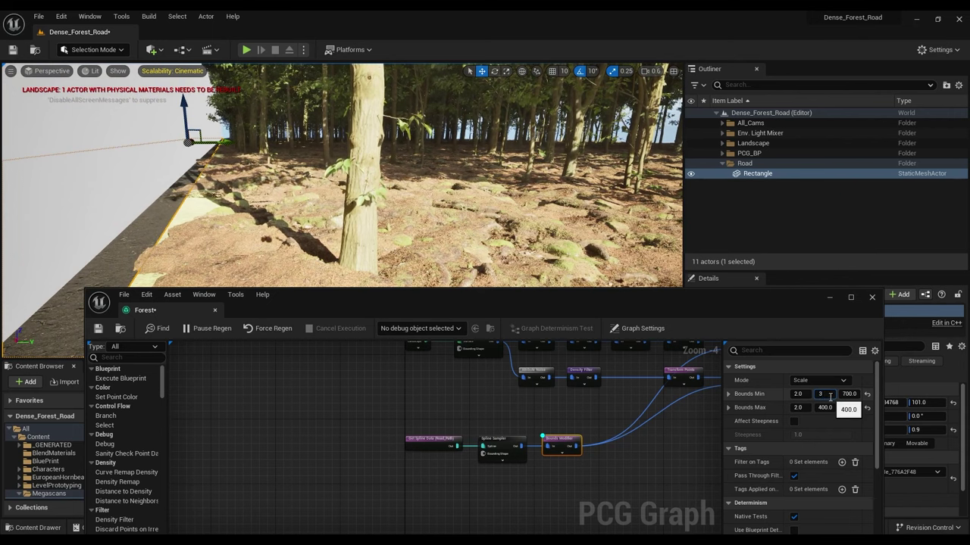
{"action": "type", "text": "380"}
{"action": "left_click", "coordinate": [824, 408]}
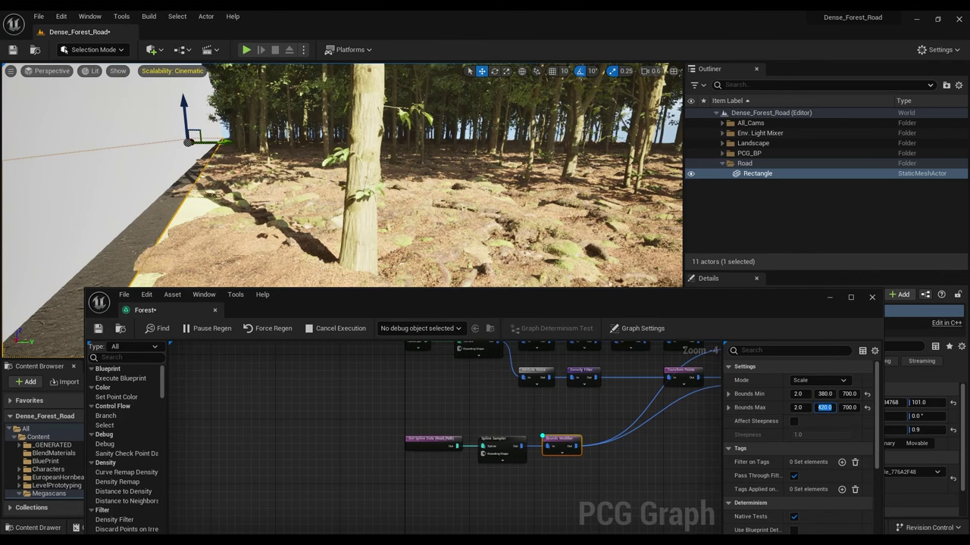
{"action": "key", "text": "a"}
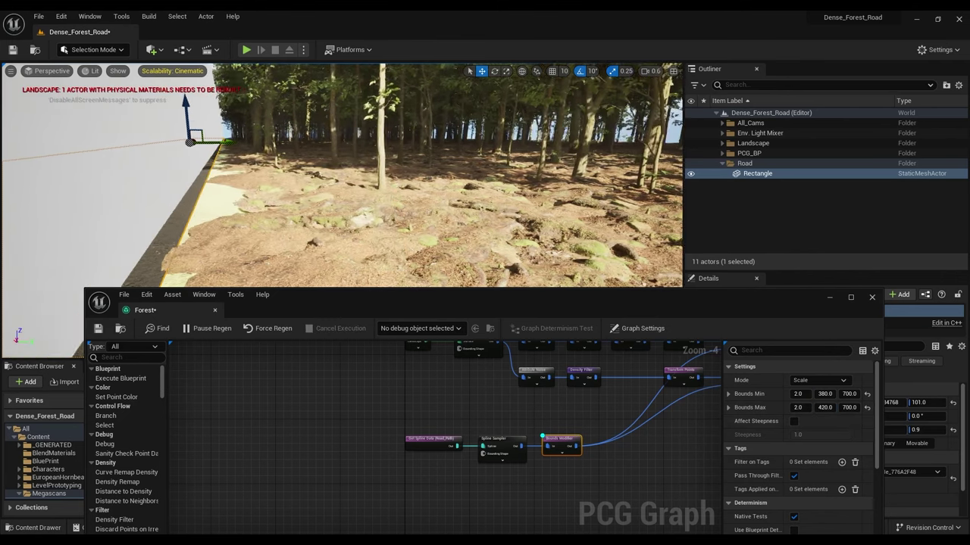
Step: Set the Bounds Min Y of the road spline's Bounds Modifier to 350 and check the ground meshes beside the road
{"action": "left_click", "coordinate": [817, 393]}
{"action": "type", "text": "0"}
{"action": "key", "text": "Return"}
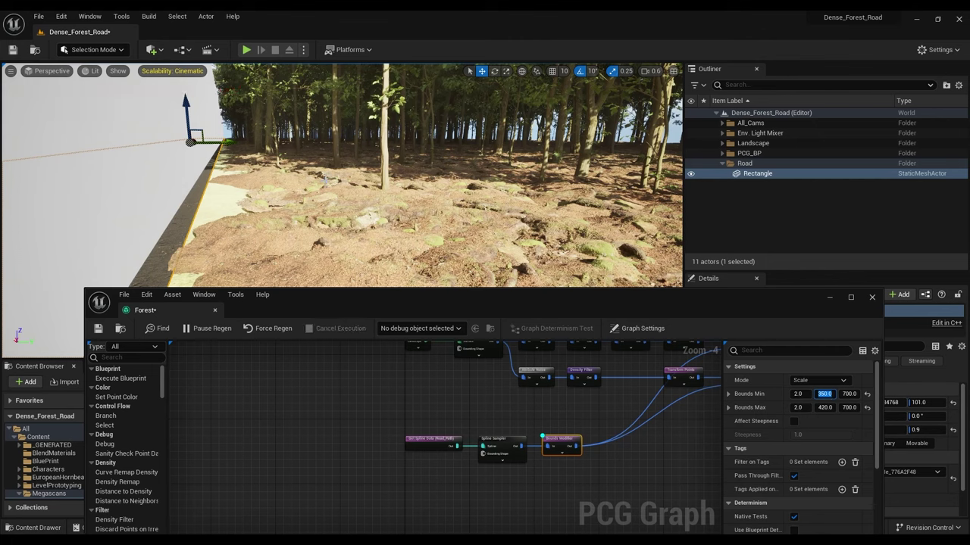
{"action": "key", "text": "a"}
{"action": "right_click_drag", "start_coordinate": [286, 166], "coordinate": [230, 159]}
{"action": "key", "text": "d"}
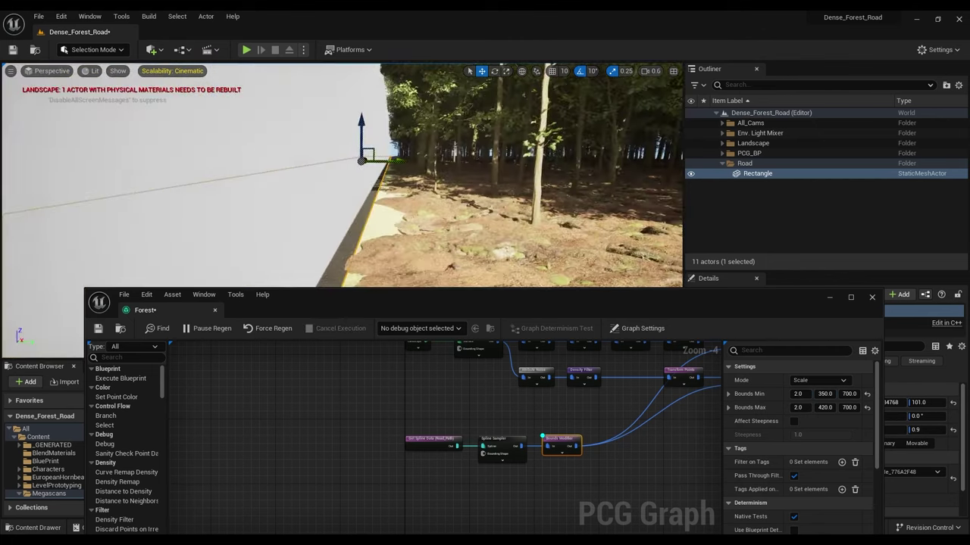
Step: Set the Bounds Max Y of the road spline's Bounds Modifier to 400 and look at the opposite road edge
{"action": "left_click", "coordinate": [826, 408]}
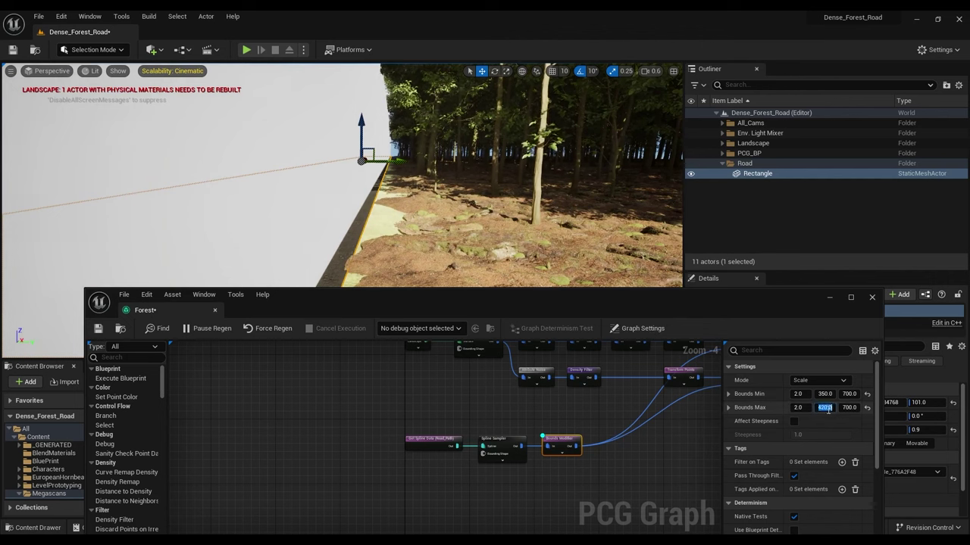
{"action": "type", "text": "400"}
{"action": "key", "text": "Return"}
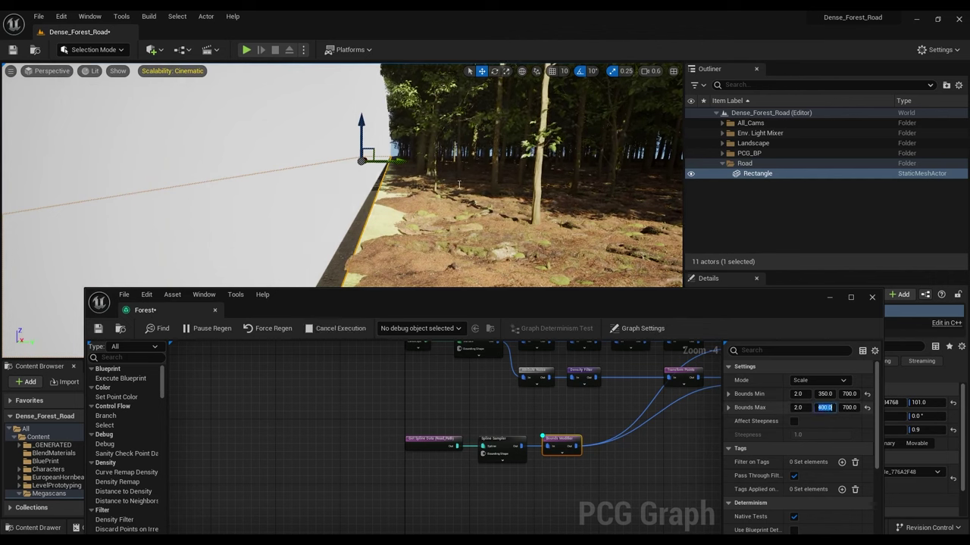
{"action": "mouse_move", "coordinate": [452, 205]}
{"action": "right_mouse_down"}
{"action": "mouse_move", "coordinate": [457, 259]}
{"action": "mouse_move", "coordinate": [479, 228]}
{"action": "mouse_move", "coordinate": [440, 209]}
{"action": "right_mouse_up"}
{"action": "key", "text": "w"}
Step: Reset the Lower Bound of the ground mesh row's Density Filter to its default of 0.5
{"action": "right_click_drag", "start_coordinate": [484, 406], "coordinate": [406, 442]}
{"action": "scroll", "coordinate": [425, 431], "scroll_direction": "up", "scroll_amount": 4}
{"action": "right_click_drag", "start_coordinate": [545, 394], "coordinate": [442, 419]}
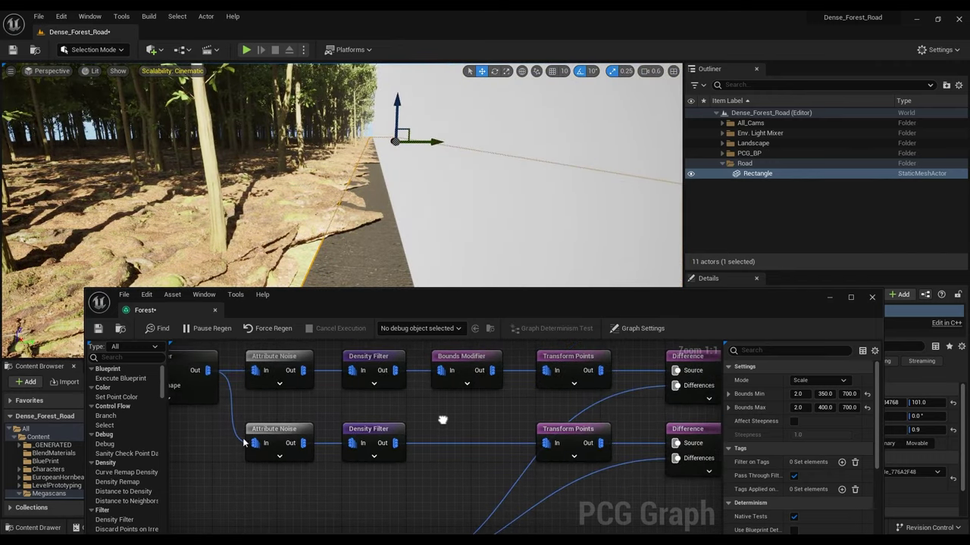
{"action": "left_click", "coordinate": [365, 433]}
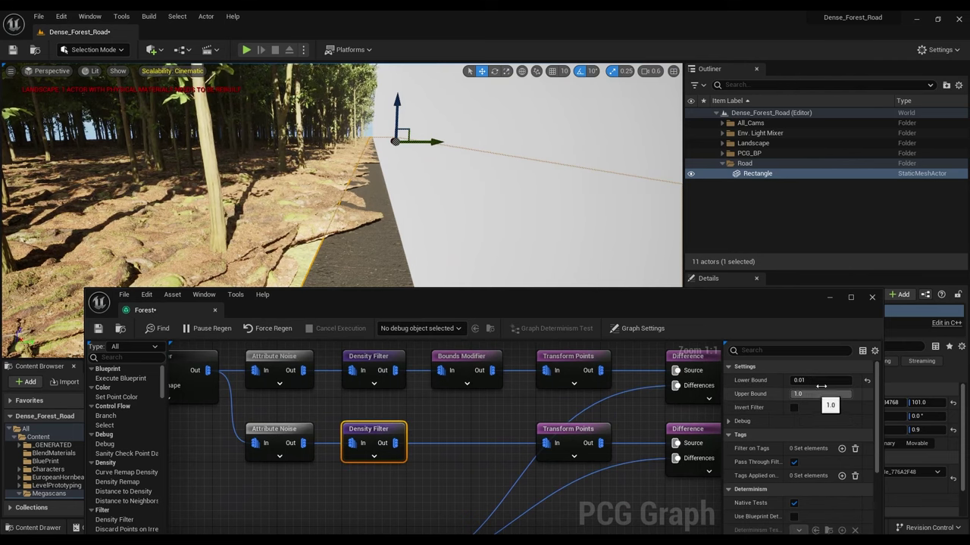
{"action": "left_click", "coordinate": [867, 381]}
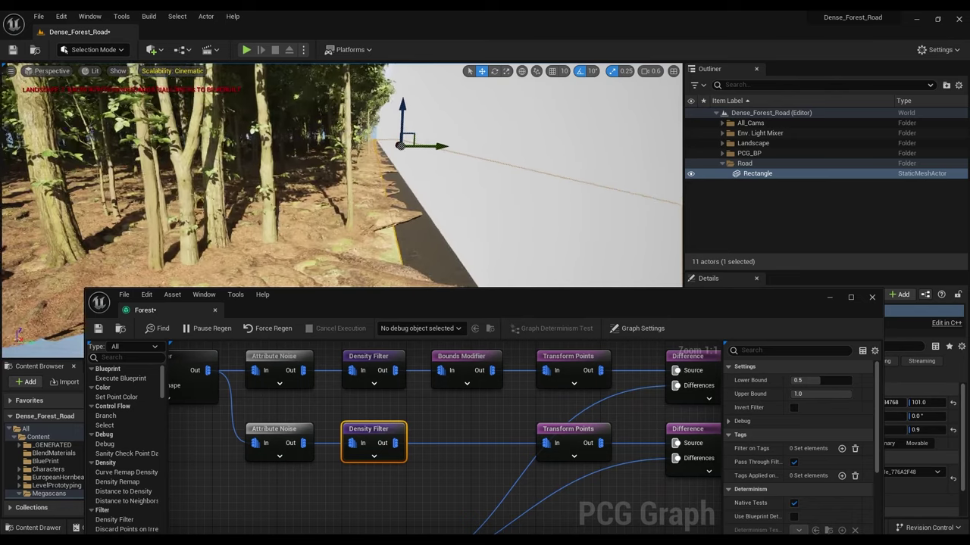
Step: Set the Upper Bound of the ground mesh row's Density Filter to 0.7 and inspect the ground coverage along the road
{"action": "left_click", "coordinate": [813, 394]}
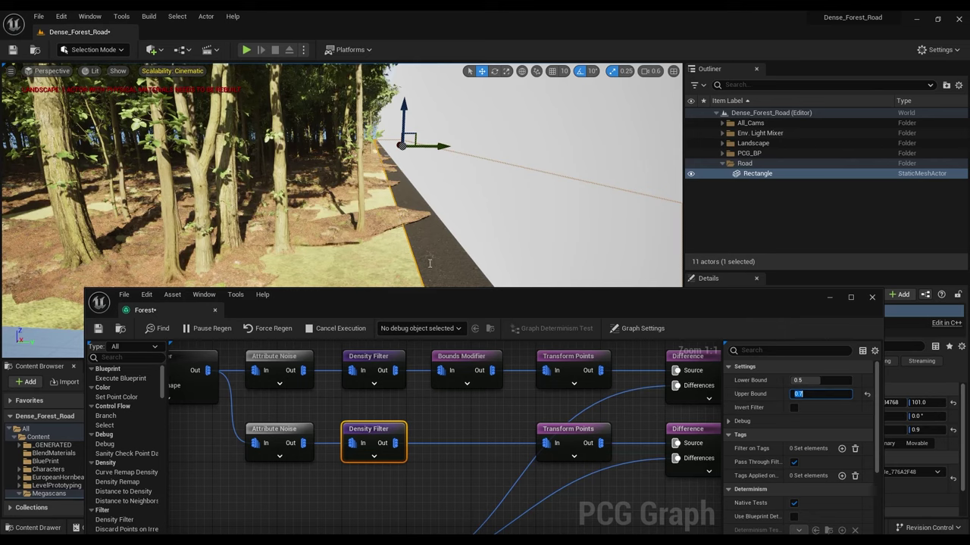
{"action": "mouse_move", "coordinate": [350, 236]}
{"action": "right_mouse_down"}
{"action": "mouse_move", "coordinate": [311, 241]}
{"action": "mouse_move", "coordinate": [235, 216]}
{"action": "mouse_move", "coordinate": [179, 238]}
{"action": "mouse_move", "coordinate": [500, 224]}
{"action": "mouse_move", "coordinate": [447, 225]}
{"action": "right_mouse_up"}
{"action": "key", "text": "d"}
{"action": "key", "text": "w"}
{"action": "key", "text": "w"}
{"action": "key", "text": "w"}
{"action": "key", "text": "s"}
{"action": "key", "text": "a"}
{"action": "key", "text": "w"}
{"action": "left_click_drag", "start_coordinate": [462, 231], "coordinate": [468, 231]}
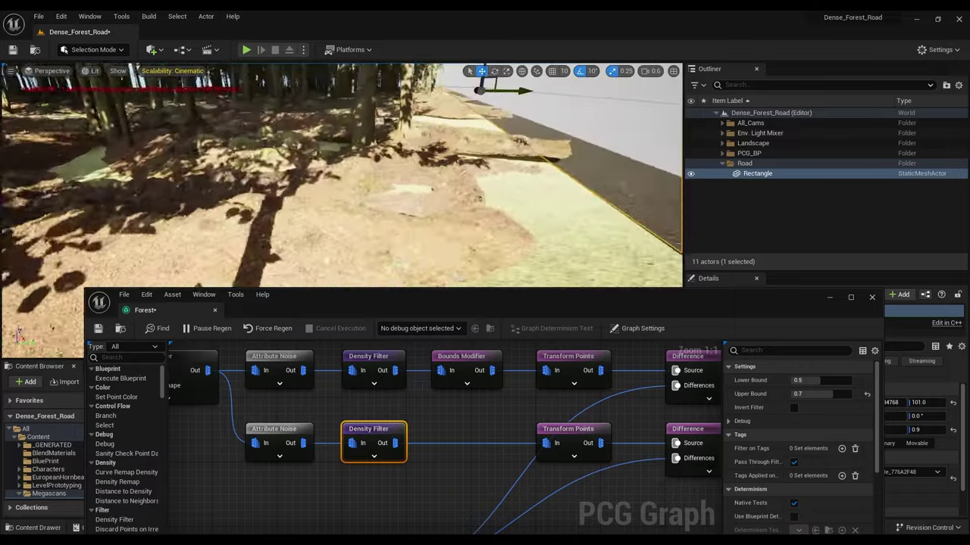
{"action": "right_click_drag", "start_coordinate": [445, 403], "coordinate": [373, 411]}
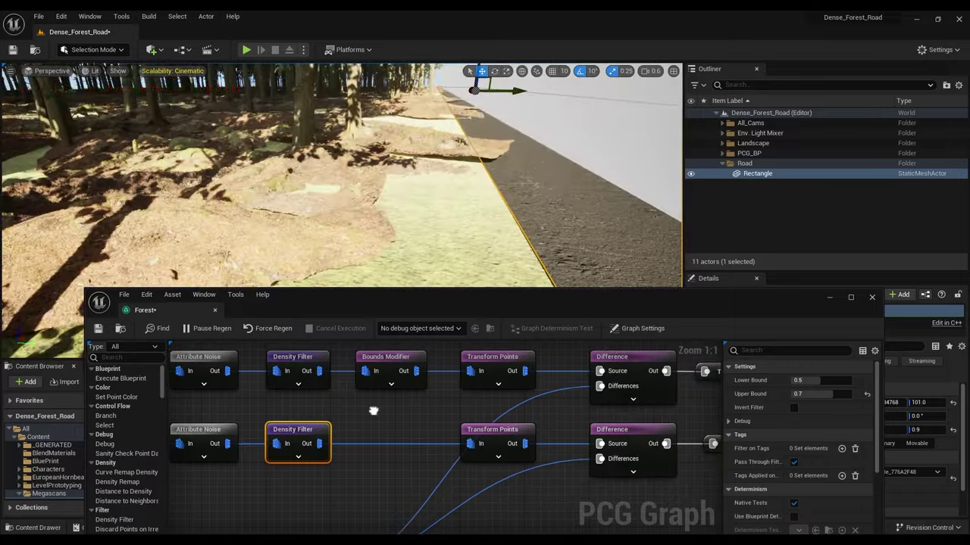
Step: Set the ground mesh row's Transform Points Z offset to -15 minimum and -20 maximum, then inspect the ground along the road edge
{"action": "left_click", "coordinate": [521, 451]}
{"action": "left_click", "coordinate": [849, 408]}
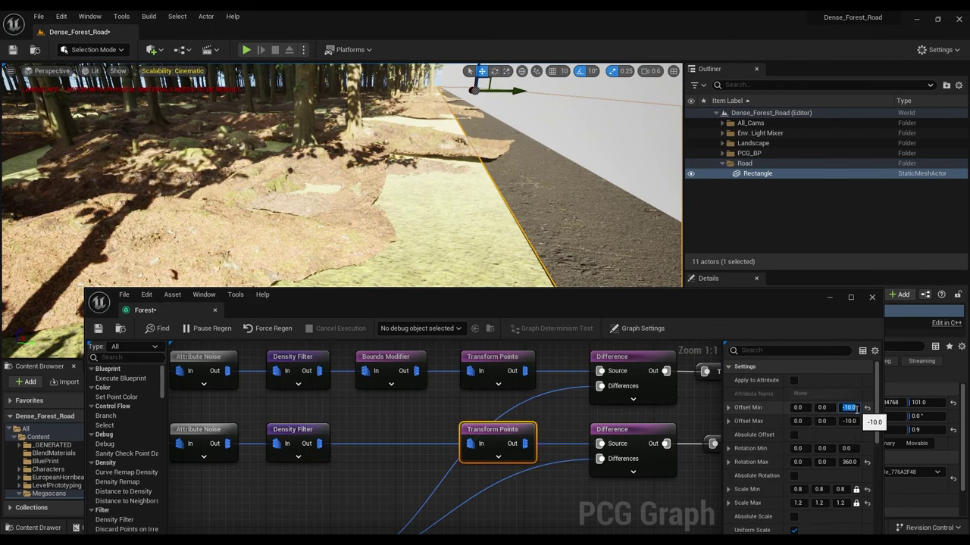
{"action": "type", "text": "-15"}
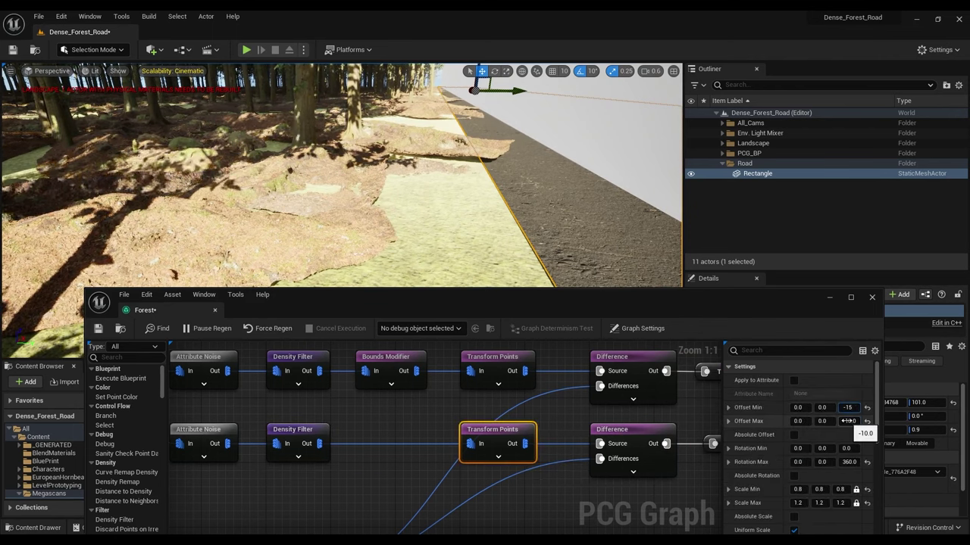
{"action": "left_click", "coordinate": [849, 421]}
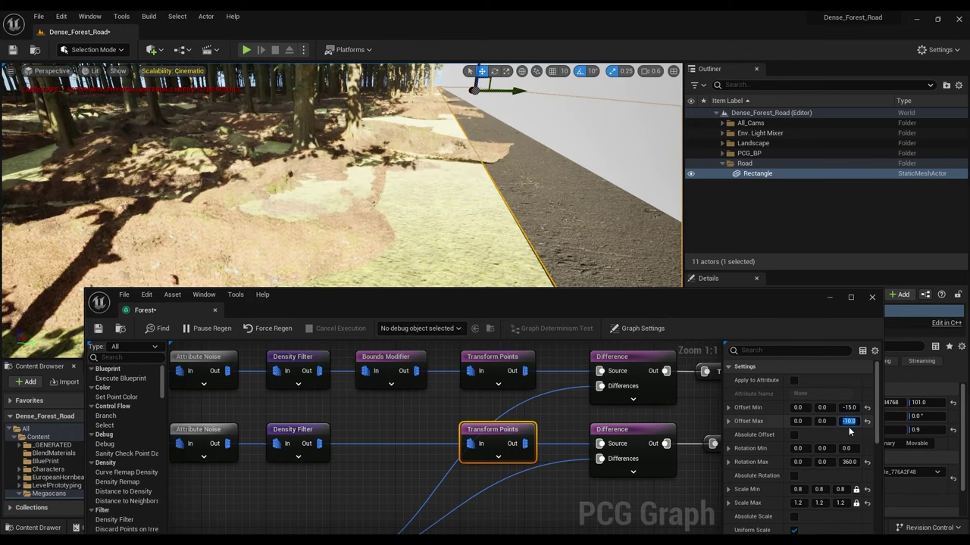
{"action": "type", "text": "-20"}
{"action": "key", "text": "Return"}
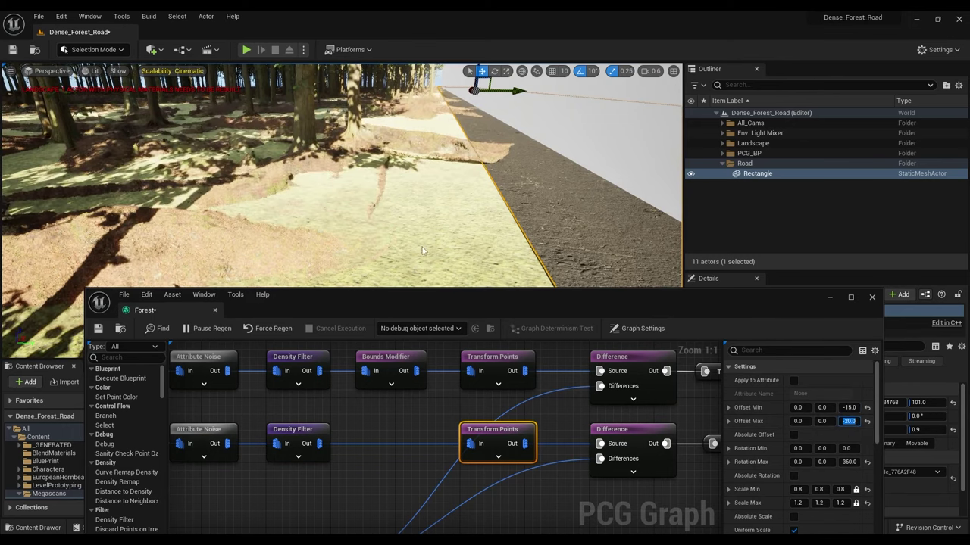
{"action": "right_click_drag", "start_coordinate": [341, 175], "coordinate": [387, 176]}
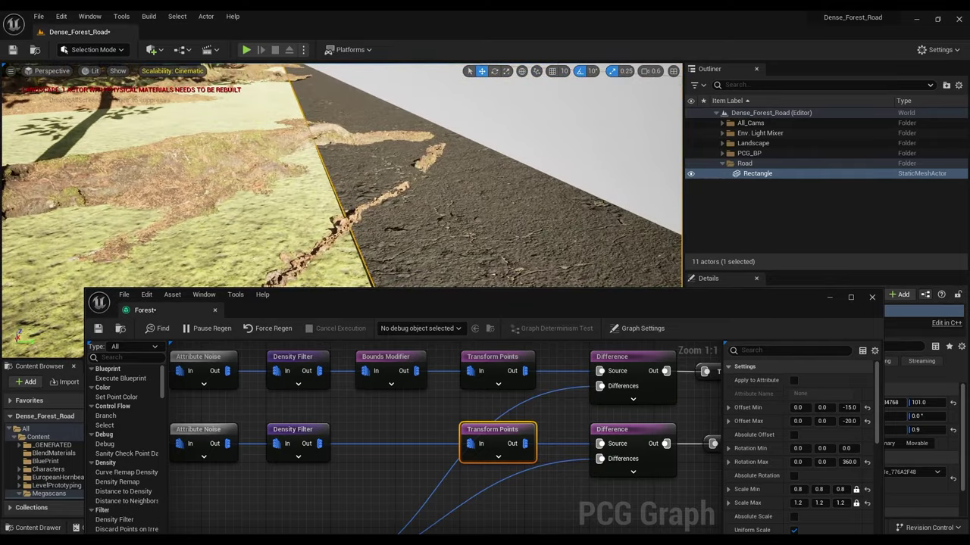
{"action": "right_click_drag", "start_coordinate": [388, 176], "coordinate": [370, 176]}
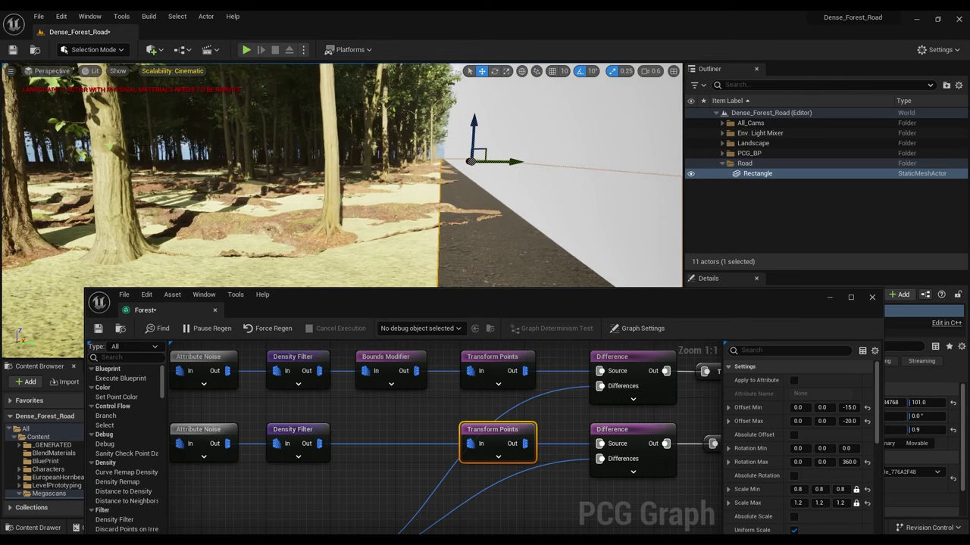
Step: Set the Upper Bound of the ground mesh row's Density Filter to 0.8 and inspect the ground on both sides of the road
{"action": "right_click_drag", "start_coordinate": [306, 462], "coordinate": [402, 346]}
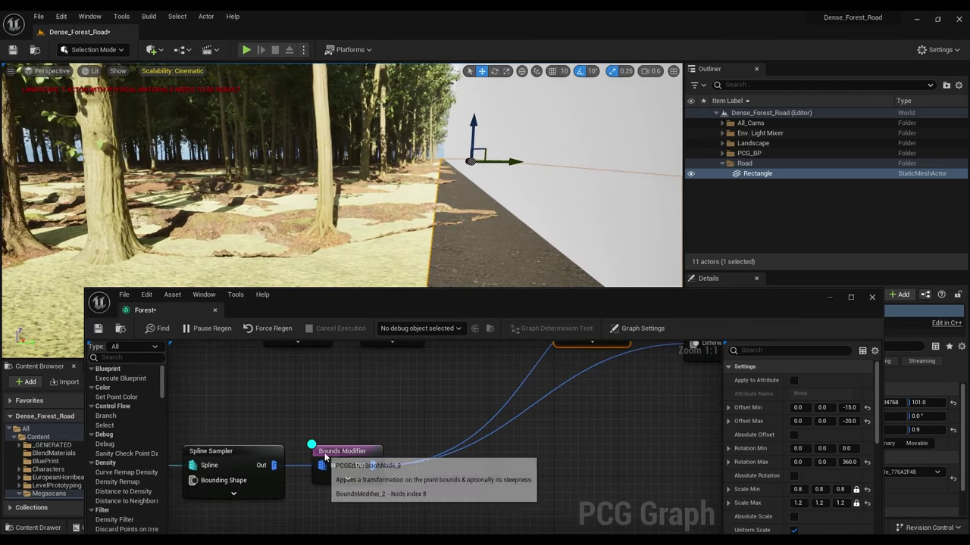
{"action": "left_click", "coordinate": [323, 454]}
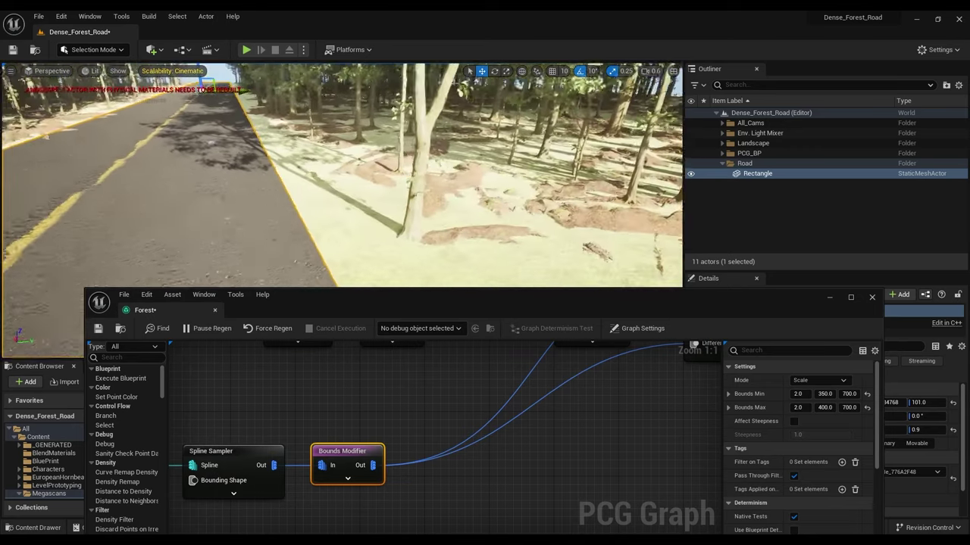
{"action": "right_click_drag", "start_coordinate": [282, 413], "coordinate": [309, 522]}
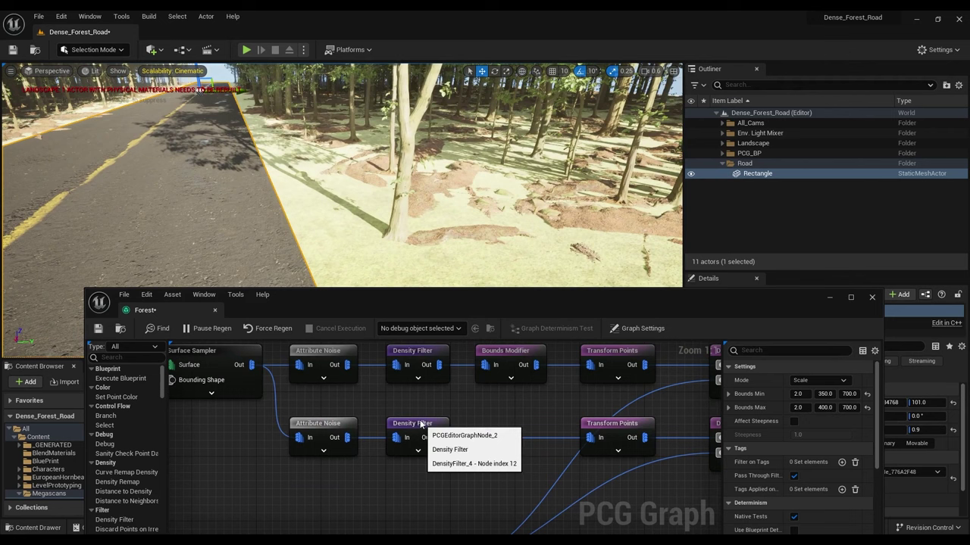
{"action": "left_click", "coordinate": [418, 426]}
{"action": "left_click", "coordinate": [821, 395]}
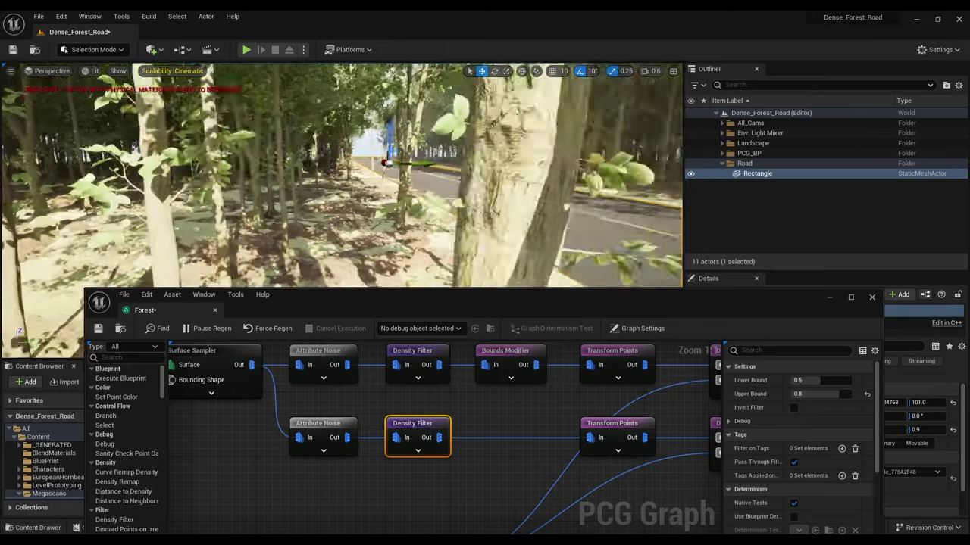
{"action": "right_click_drag", "start_coordinate": [477, 178], "coordinate": [426, 162]}
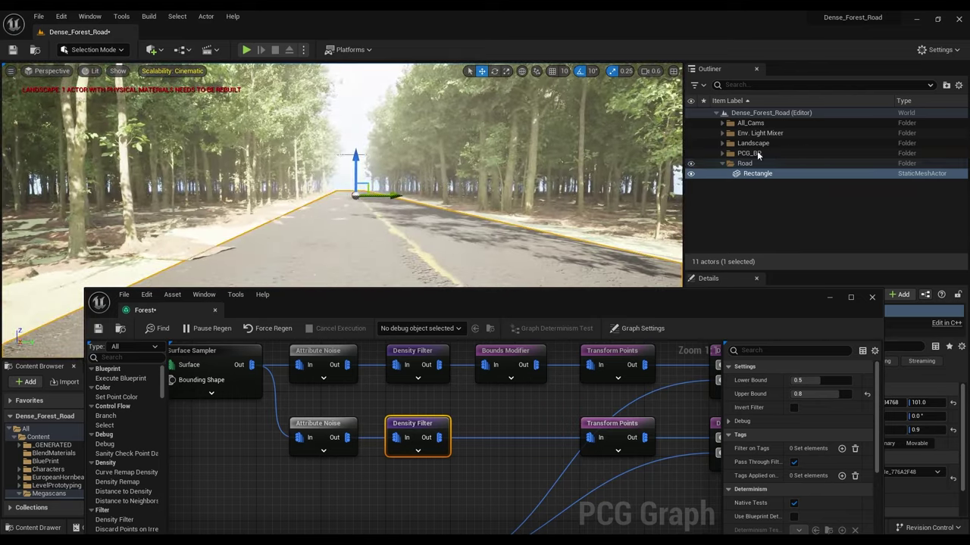
Step: Pilot the Fixed_Cam camera from the All_Cams folder and minimize the graph window to view the road through it
{"action": "left_click", "coordinate": [722, 164]}
{"action": "left_click", "coordinate": [722, 123]}
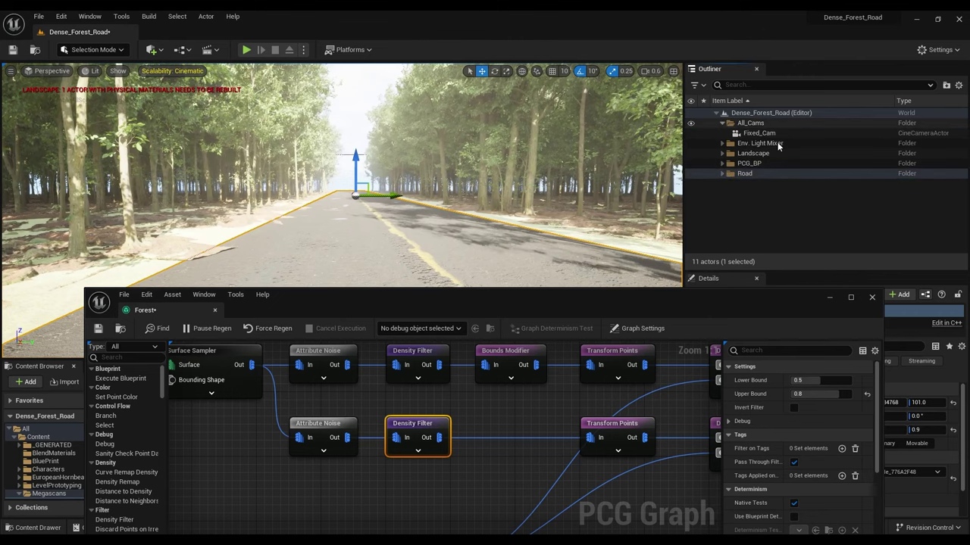
{"action": "left_click", "coordinate": [776, 134]}
{"action": "right_click", "coordinate": [776, 134]}
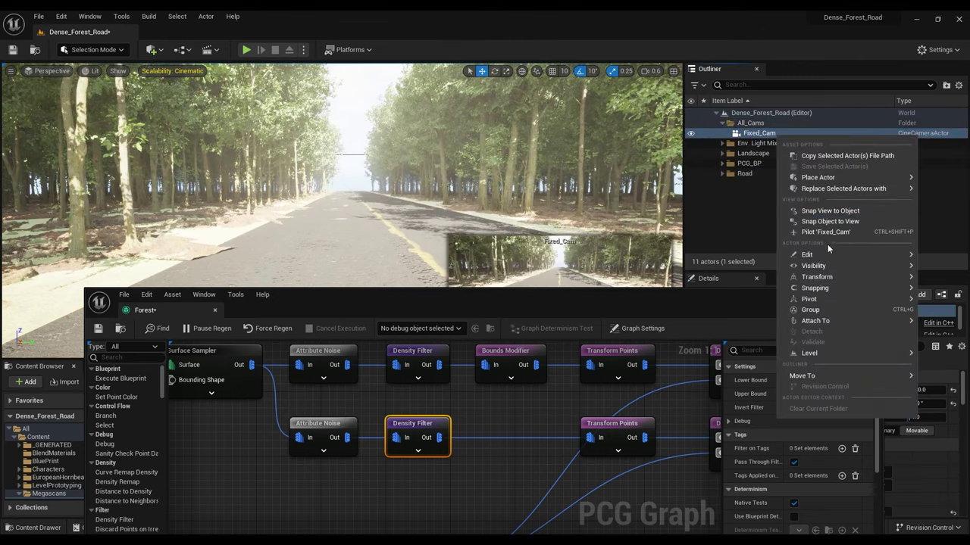
{"action": "left_click", "coordinate": [829, 232]}
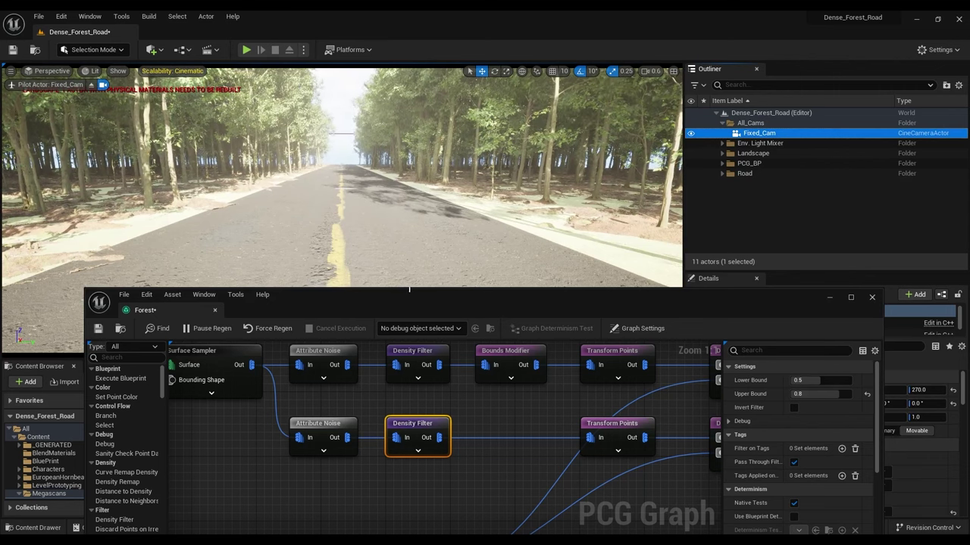
{"action": "left_click", "coordinate": [828, 300]}
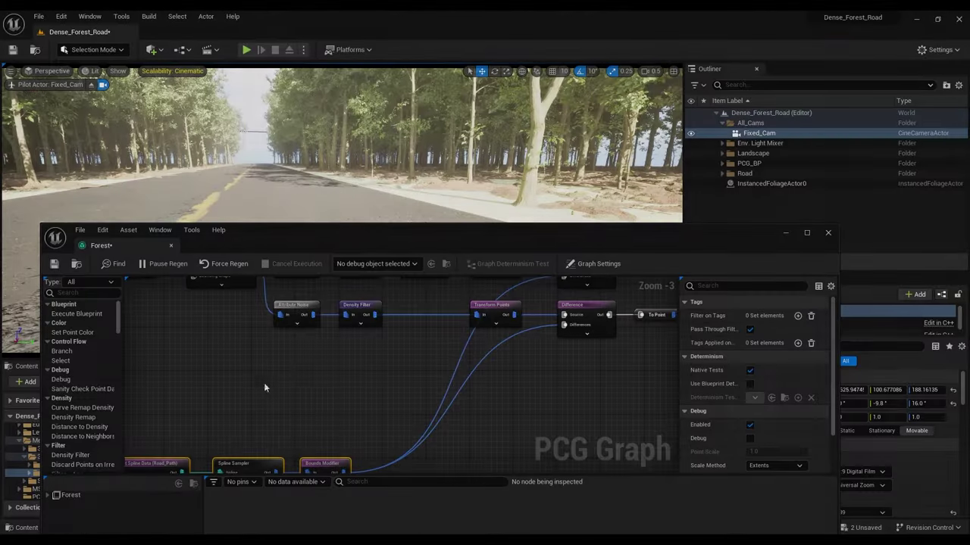
Step: Duplicate the ground mesh row from Attribute Noise to Static Mesh Spawner and place the copy directly below as a third row
{"action": "scroll", "coordinate": [264, 387], "scroll_direction": "down", "scroll_amount": 2}
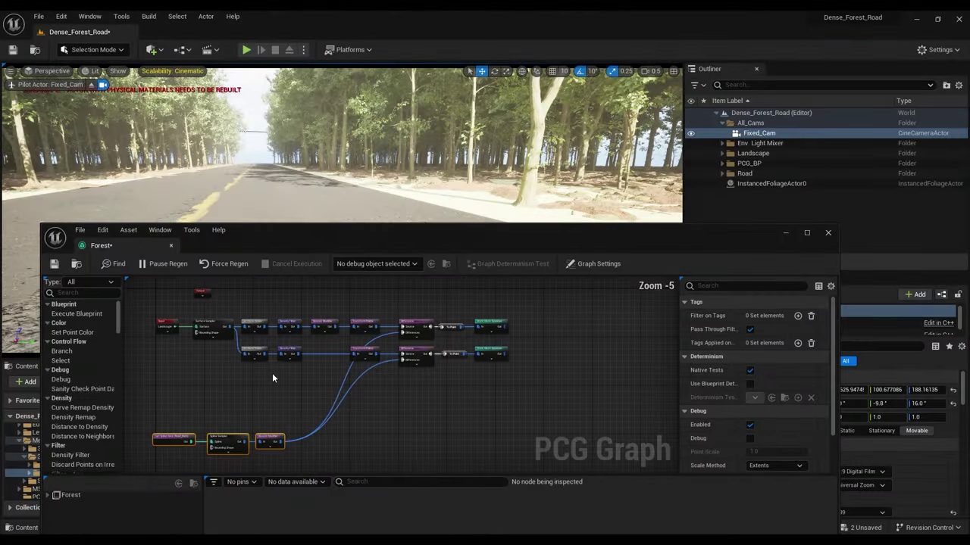
{"action": "right_click_drag", "start_coordinate": [272, 377], "coordinate": [243, 394]}
{"action": "left_click_drag", "start_coordinate": [188, 390], "coordinate": [469, 368]}
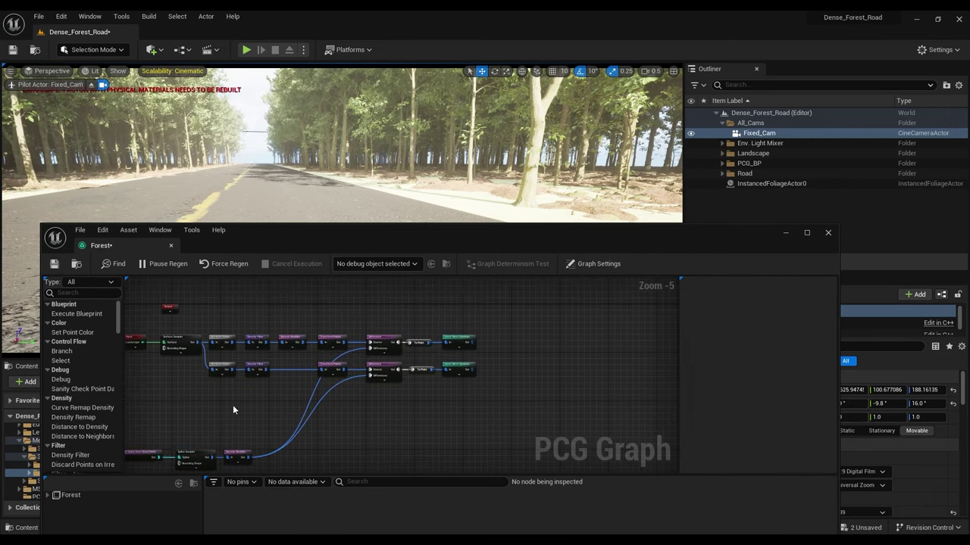
{"action": "key", "text": "ctrl+d"}
{"action": "left_click_drag", "start_coordinate": [263, 410], "coordinate": [335, 396]}
{"action": "left_click", "coordinate": [353, 424]}
{"action": "right_click_drag", "start_coordinate": [403, 421], "coordinate": [453, 400]}
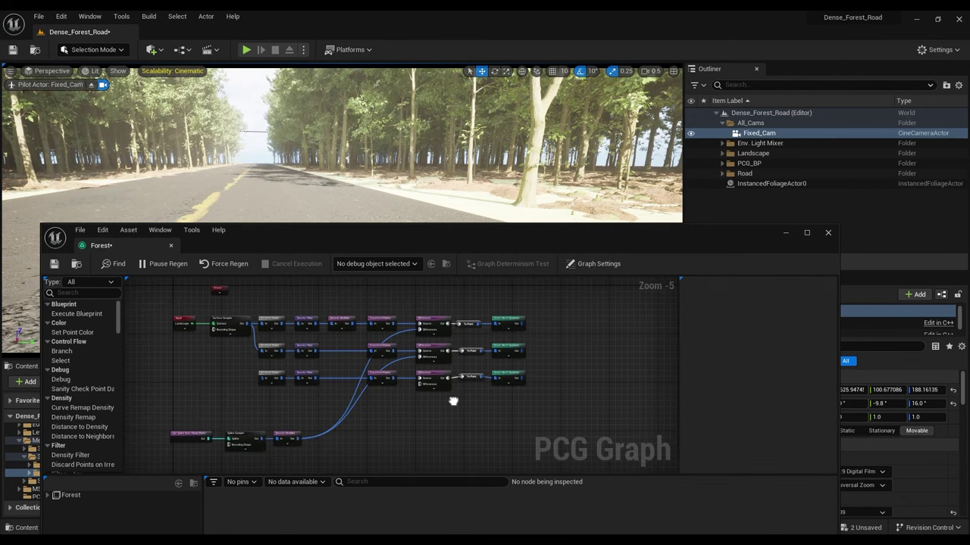
Step: Remove all mesh entries from the third row's Static Mesh Spawner
{"action": "scroll", "coordinate": [453, 401], "scroll_direction": "up", "scroll_amount": 2}
{"action": "left_click", "coordinate": [557, 353]}
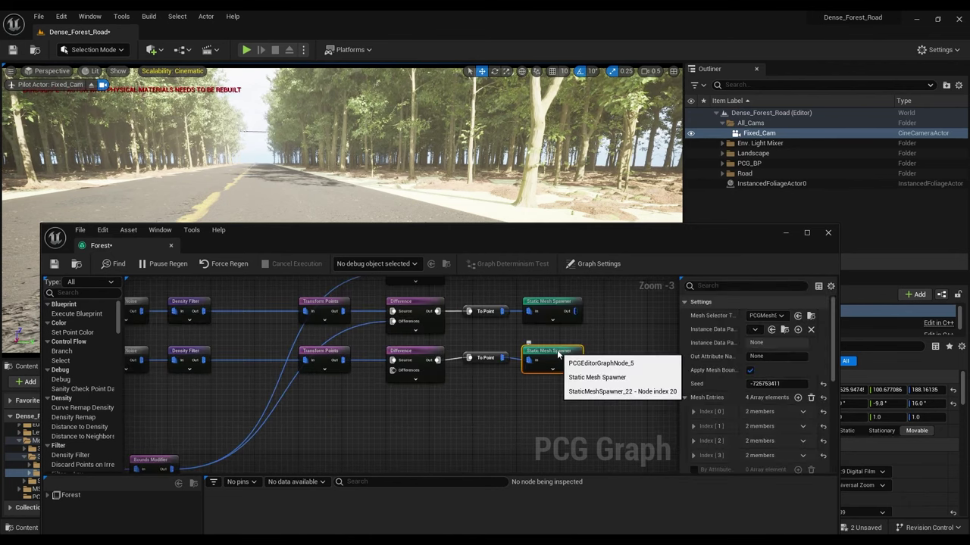
{"action": "left_click", "coordinate": [811, 396]}
Step: Enable Nanite for all 17 static meshes in the Kikuyu_Grass_wiljearqx folder
{"action": "left_click_drag", "start_coordinate": [249, 232], "coordinate": [319, 196]}
{"action": "right_click_drag", "start_coordinate": [302, 357], "coordinate": [331, 383]}
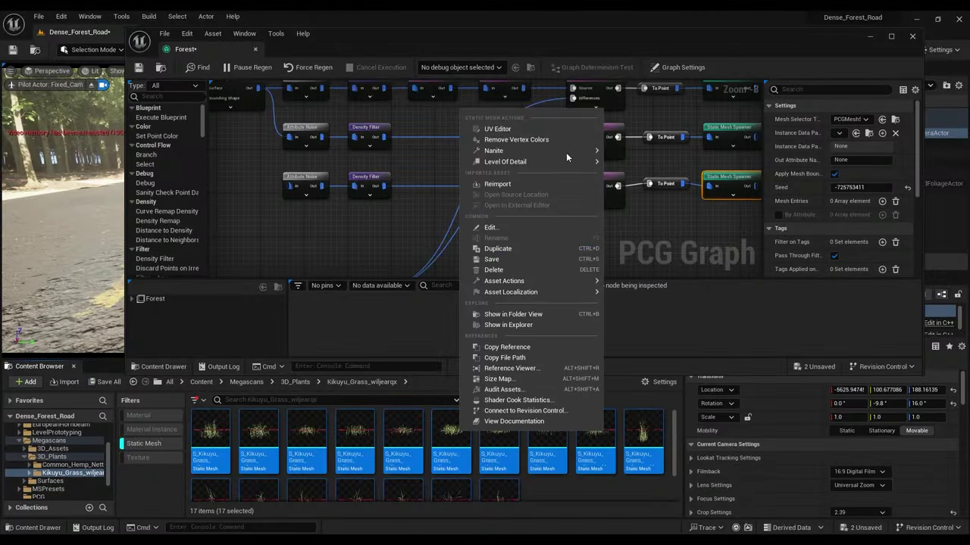
{"action": "mouse_move", "coordinate": [566, 152]}
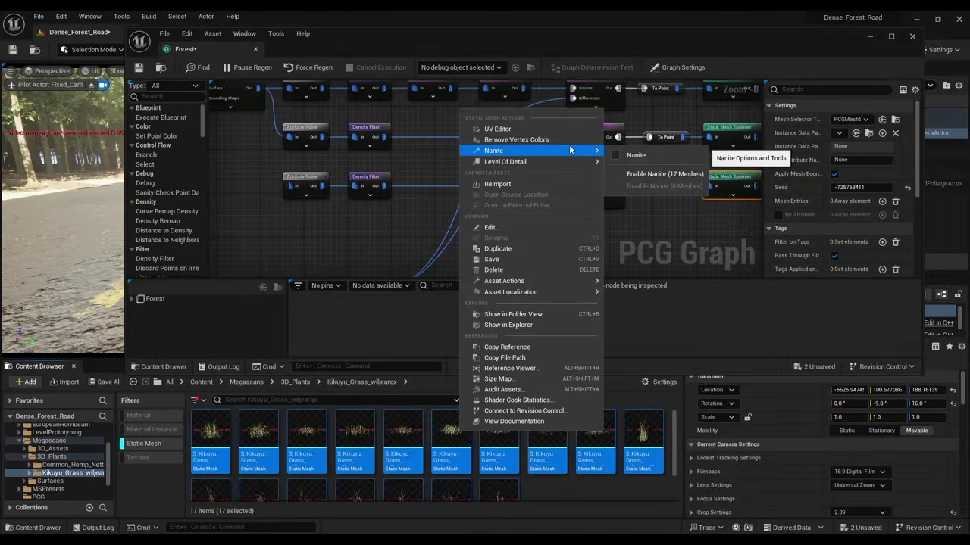
{"action": "left_click", "coordinate": [655, 169]}
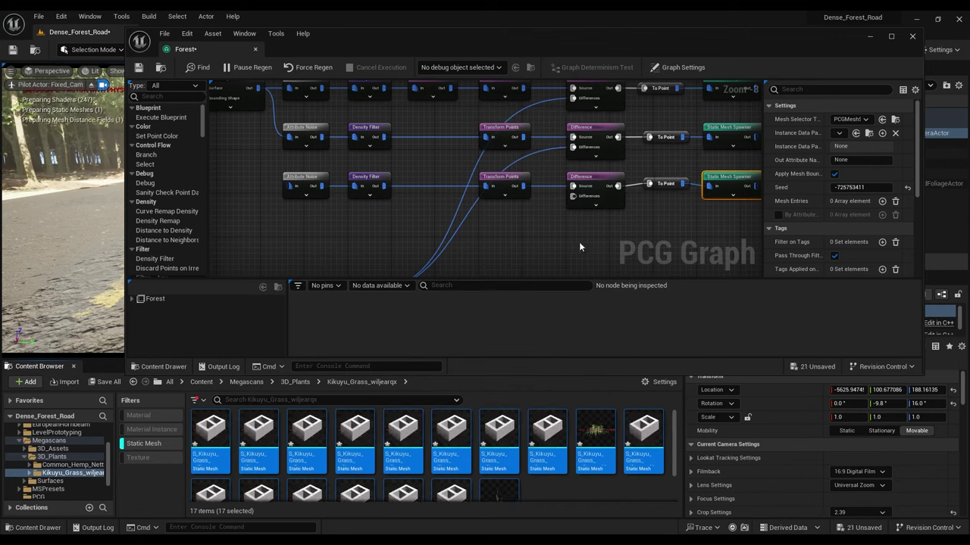
Step: Connect the Surface Sampler's output to the third row's Attribute Noise input
{"action": "scroll", "coordinate": [594, 248], "scroll_direction": "up", "scroll_amount": 5}
{"action": "right_click_drag", "start_coordinate": [513, 210], "coordinate": [519, 229]}
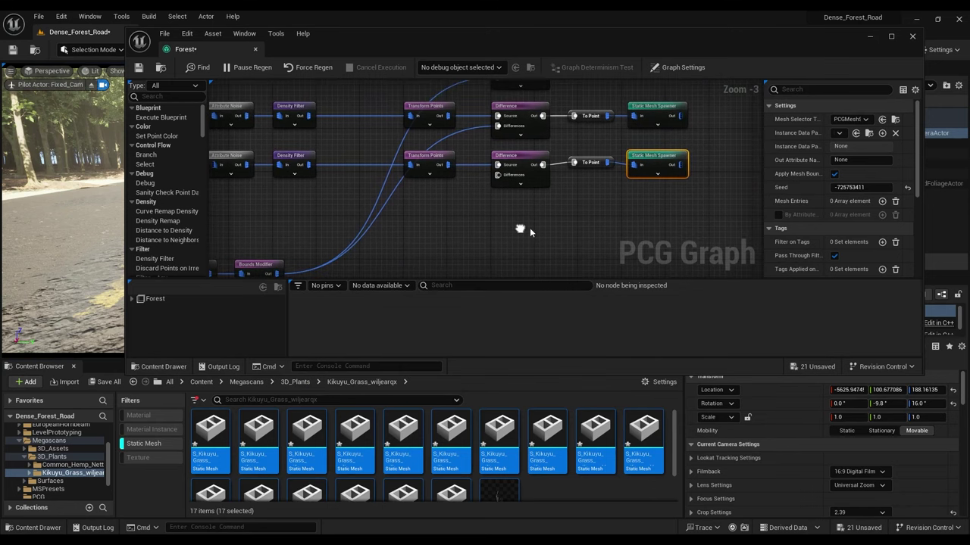
{"action": "scroll", "coordinate": [556, 484], "scroll_direction": "down", "scroll_amount": 1}
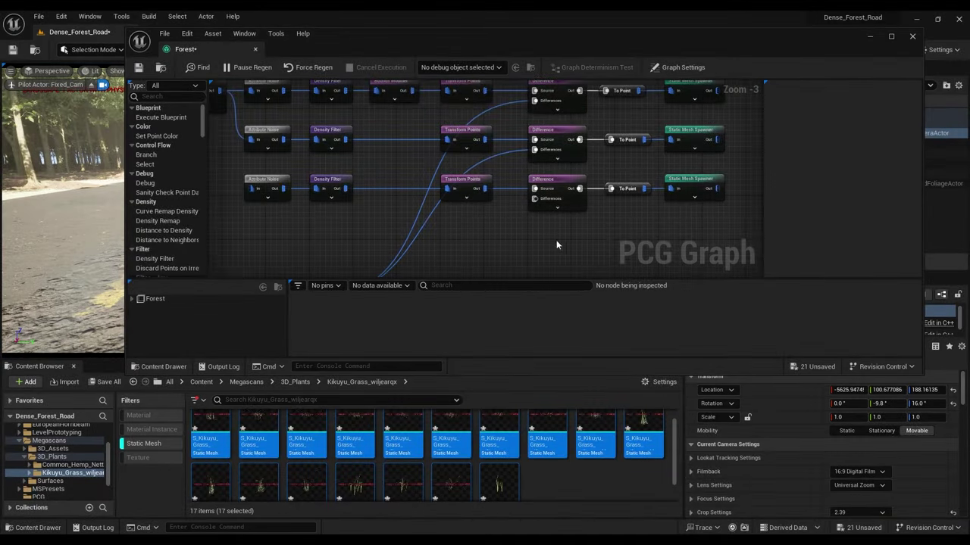
{"action": "right_click_drag", "start_coordinate": [556, 241], "coordinate": [589, 240]}
{"action": "right_click_drag", "start_coordinate": [362, 221], "coordinate": [390, 253]}
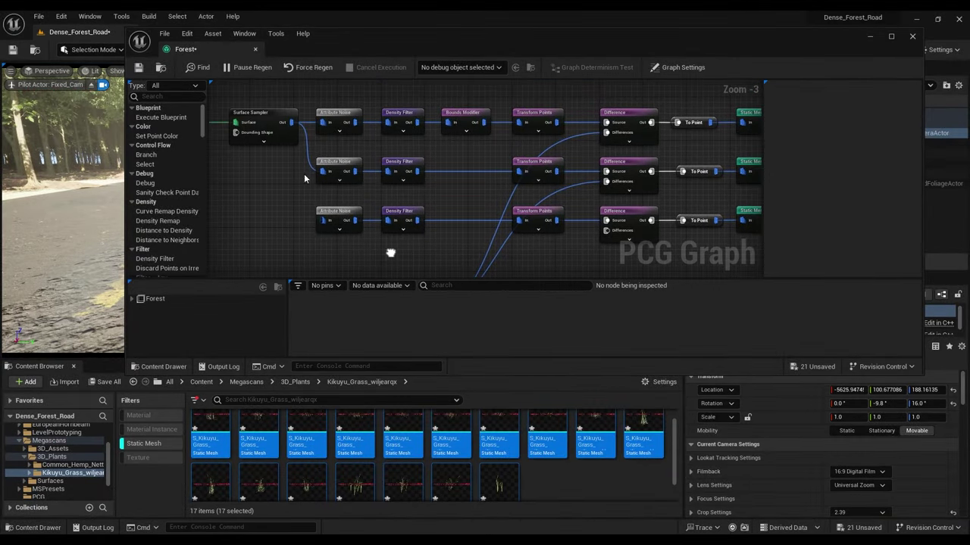
{"action": "left_click_drag", "start_coordinate": [290, 122], "coordinate": [320, 223]}
{"action": "right_click_drag", "start_coordinate": [320, 223], "coordinate": [277, 203]}
{"action": "right_click_drag", "start_coordinate": [500, 245], "coordinate": [500, 231]}
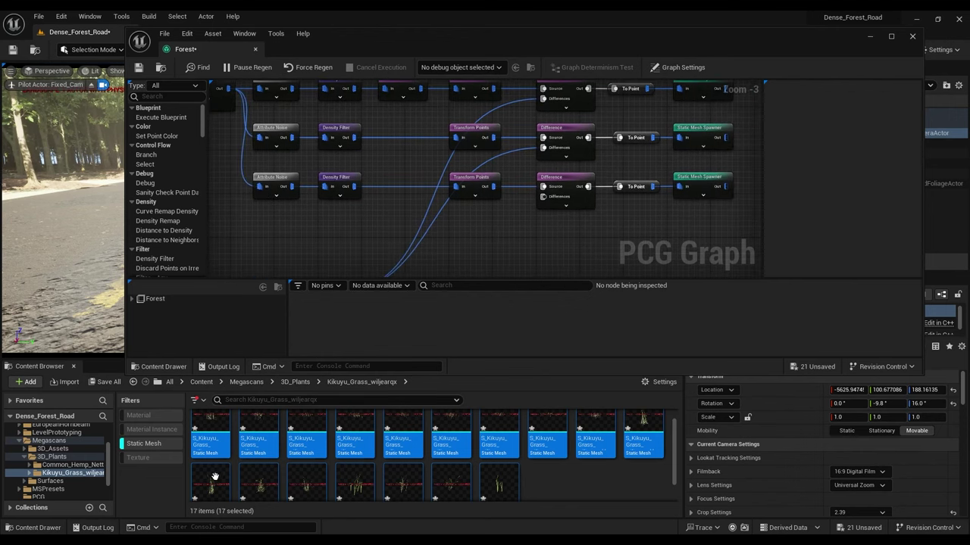
Step: Add four empty mesh entries to the third row's Static Mesh Spawner
{"action": "left_click", "coordinate": [590, 499]}
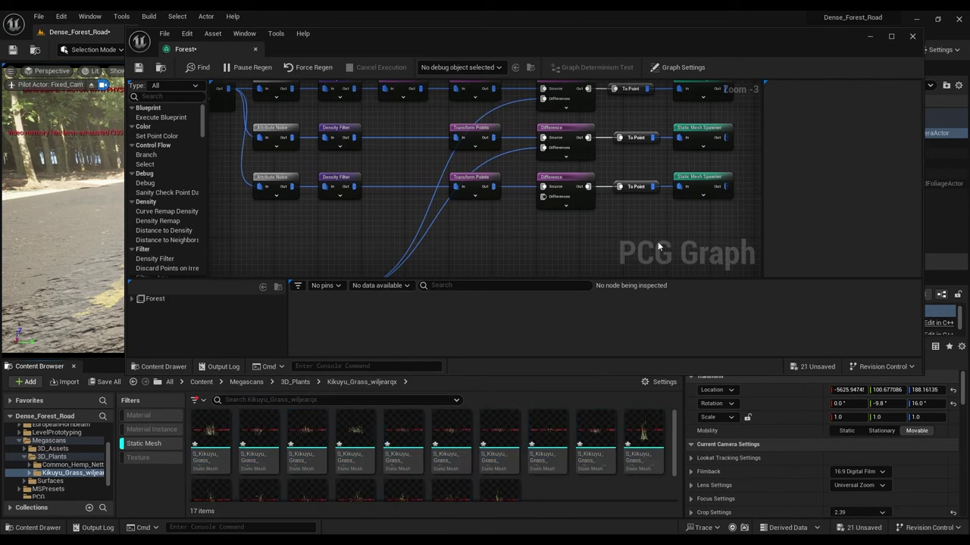
{"action": "left_click", "coordinate": [712, 184]}
{"action": "scroll", "coordinate": [822, 242], "scroll_direction": "down", "scroll_amount": 2}
{"action": "left_click", "coordinate": [882, 169]}
{"action": "left_click", "coordinate": [882, 169]}
{"action": "left_click", "coordinate": [882, 169]}
{"action": "left_click", "coordinate": [882, 169]}
Step: Assign the S_Kikuyu_Grass_wiljearqx_Var10_lod0 mesh to mesh entry Index 0 of the third row's spawner
{"action": "left_click", "coordinate": [777, 183]}
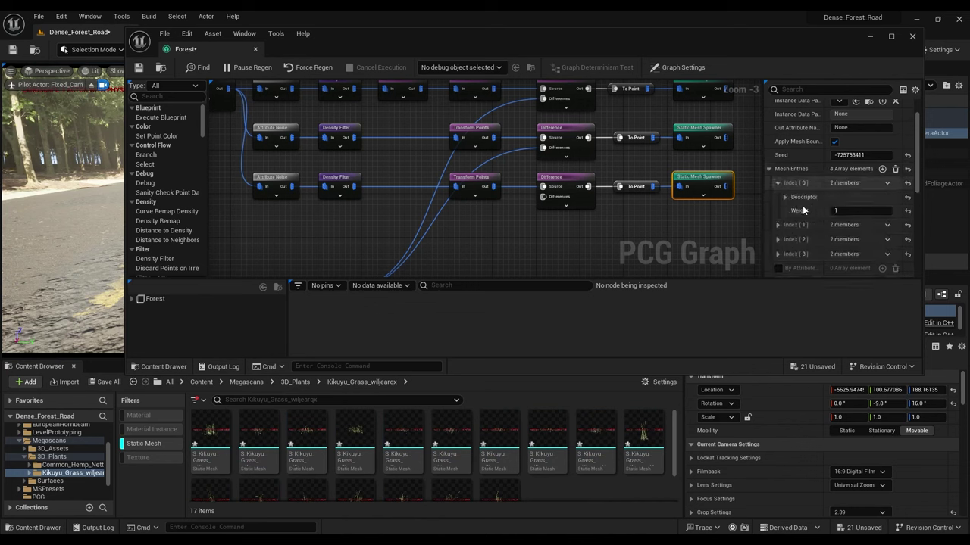
{"action": "left_click", "coordinate": [784, 197]}
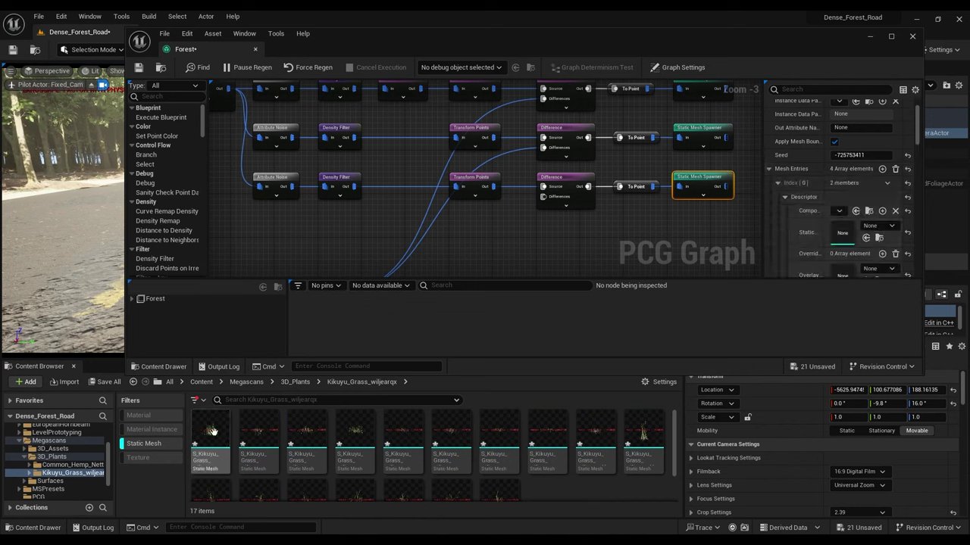
{"action": "left_click_drag", "start_coordinate": [829, 258], "coordinate": [841, 233]}
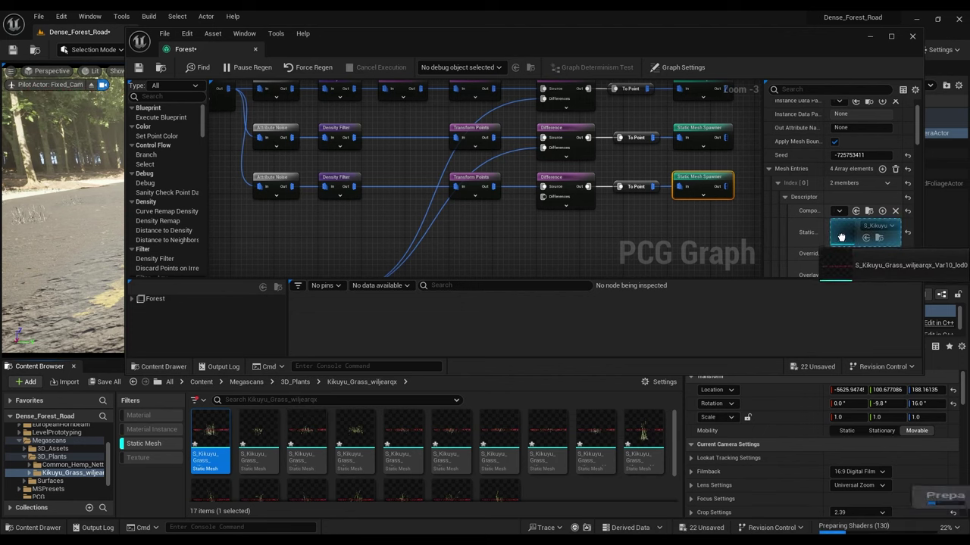
{"action": "left_click", "coordinate": [784, 197]}
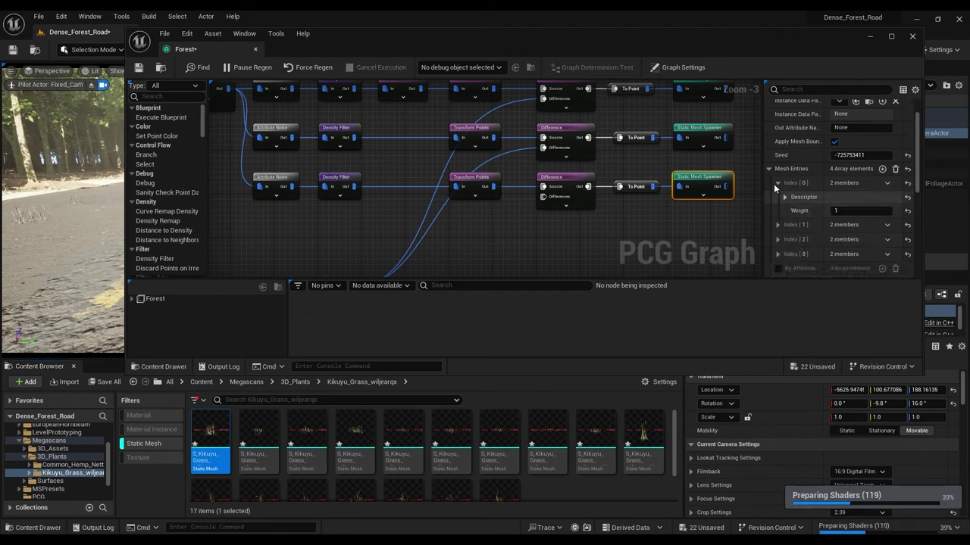
{"action": "left_click", "coordinate": [776, 182]}
Step: Assign the second Kikuyu grass mesh in the folder to mesh entry Index 1 of the third row's spawner
{"action": "left_click", "coordinate": [776, 197]}
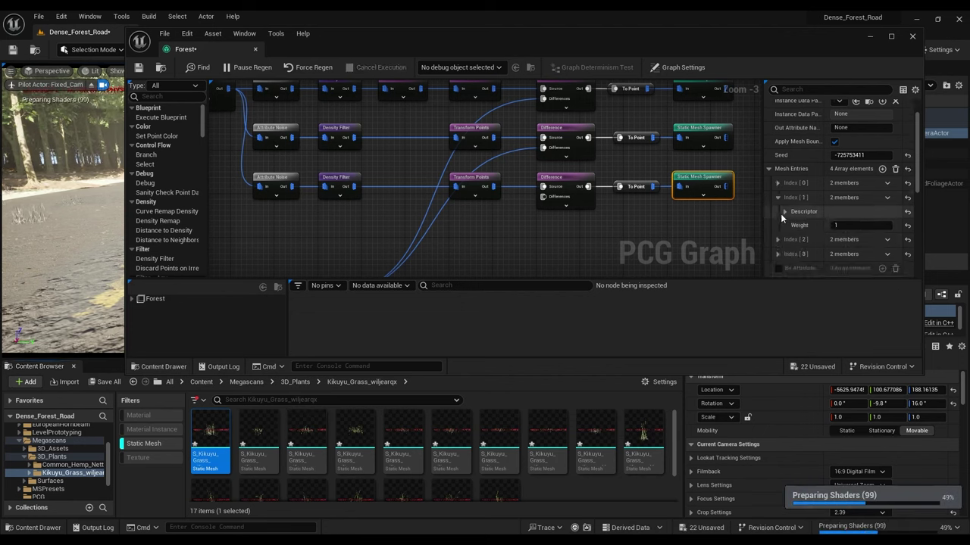
{"action": "left_click", "coordinate": [784, 212]}
{"action": "left_click_drag", "start_coordinate": [259, 436], "coordinate": [841, 248]}
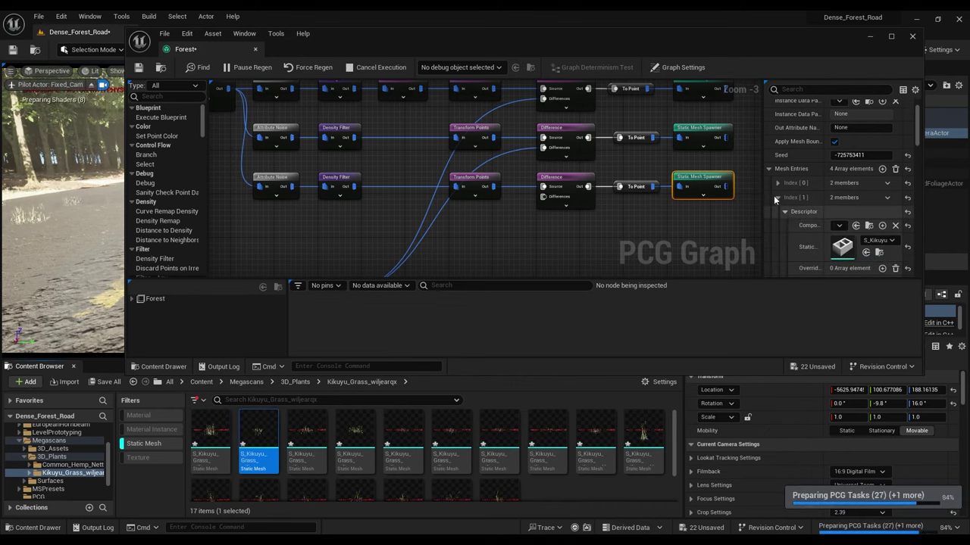
{"action": "left_click", "coordinate": [777, 197]}
Step: Assign the third Kikuyu grass mesh in the folder to mesh entry Index 2 of the third row's spawner
{"action": "left_click", "coordinate": [777, 212]}
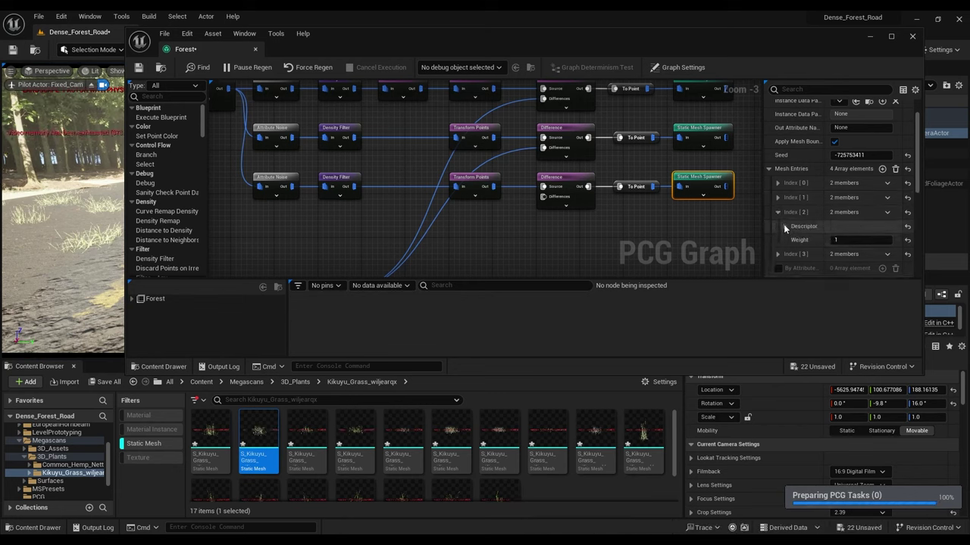
{"action": "left_click", "coordinate": [784, 225]}
{"action": "left_click_drag", "start_coordinate": [307, 439], "coordinate": [842, 262]}
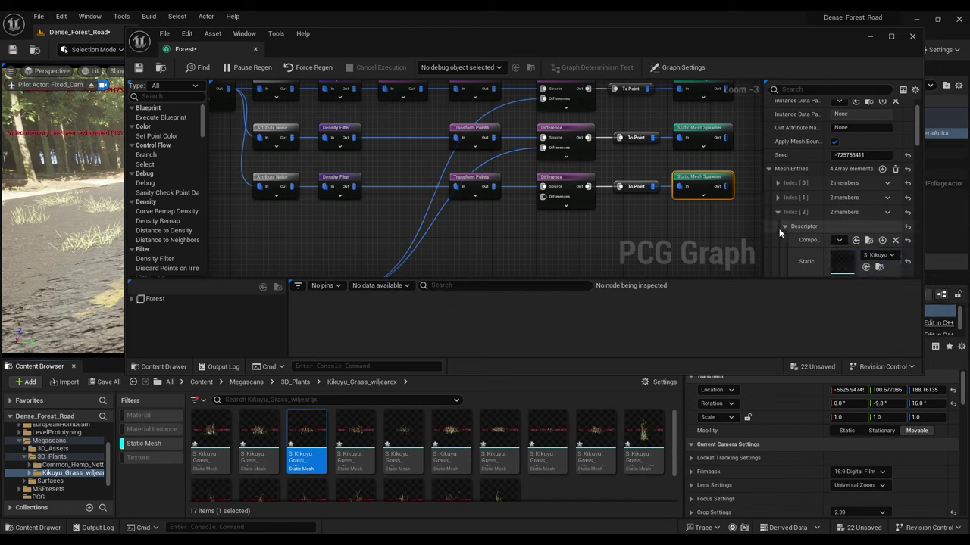
Step: Assign the fourth Kikuyu grass mesh in the folder to mesh entry Index 3 of the third row's Static Mesh Spawner
{"action": "left_click", "coordinate": [784, 225]}
{"action": "left_click", "coordinate": [776, 212]}
{"action": "left_click", "coordinate": [776, 227]}
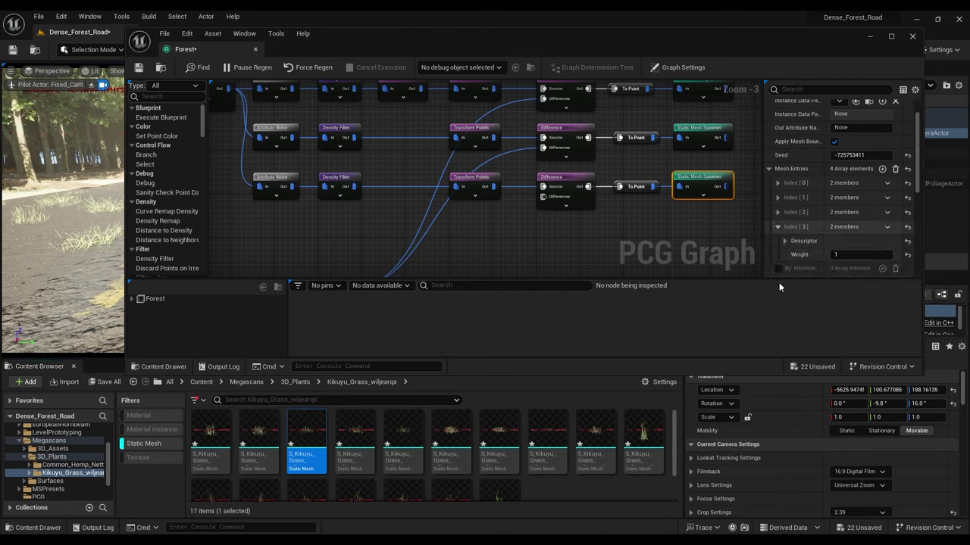
{"action": "left_click", "coordinate": [784, 240]}
{"action": "left_click_drag", "start_coordinate": [355, 439], "coordinate": [867, 271]}
{"action": "left_click", "coordinate": [784, 241]}
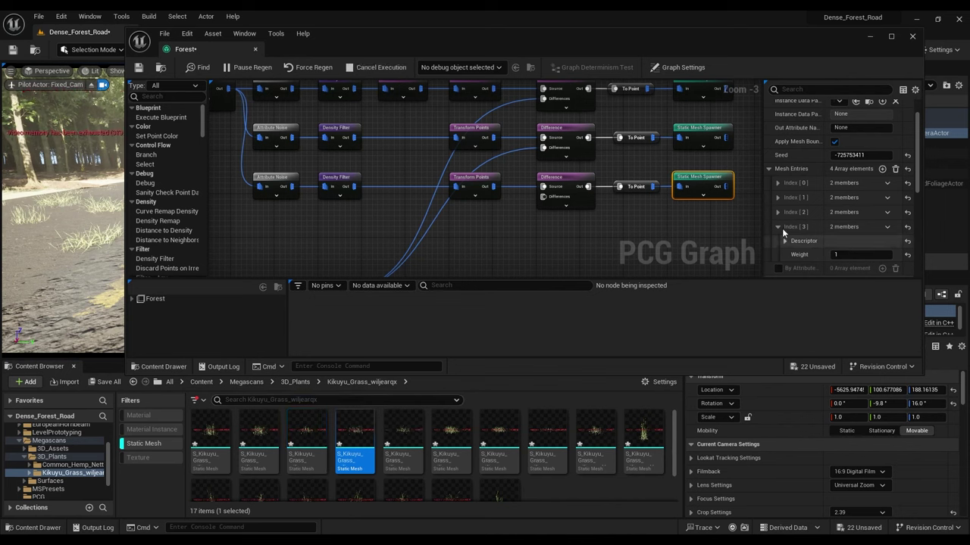
{"action": "left_click", "coordinate": [777, 227]}
Step: Connect the spline's Bounds Modifier output to the Differences input of the third row's Difference node
{"action": "right_click_drag", "start_coordinate": [488, 221], "coordinate": [448, 216]}
{"action": "left_click_drag", "start_coordinate": [310, 267], "coordinate": [532, 167]}
{"action": "right_click", "coordinate": [517, 245]}
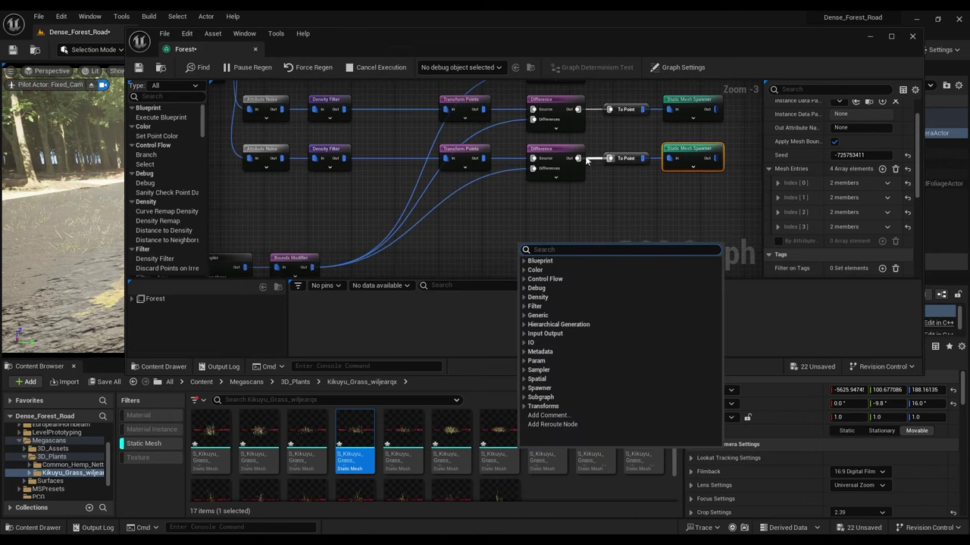
Step: Reset Offset Min and Offset Max to their defaults on the third row's Transform Points node
{"action": "left_click_drag", "start_coordinate": [437, 51], "coordinate": [422, 250]}
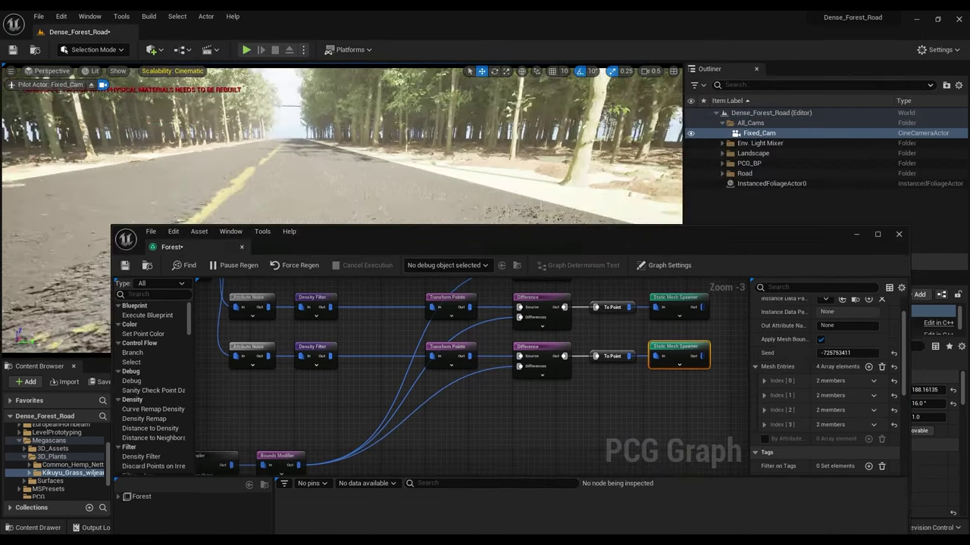
{"action": "right_click_drag", "start_coordinate": [341, 151], "coordinate": [232, 171]}
{"action": "scroll", "coordinate": [224, 140], "scroll_direction": "up", "scroll_amount": 1}
{"action": "key", "text": "q"}
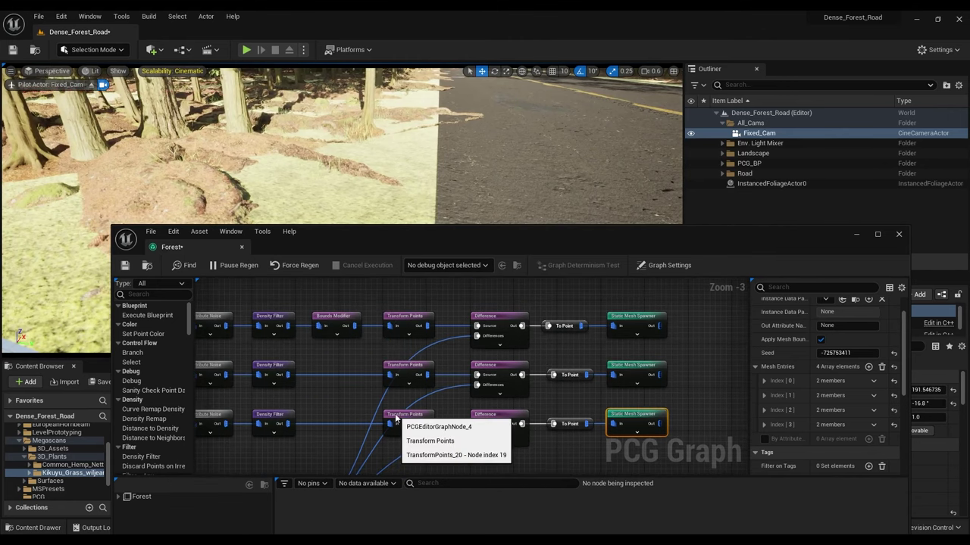
{"action": "left_click", "coordinate": [401, 415]}
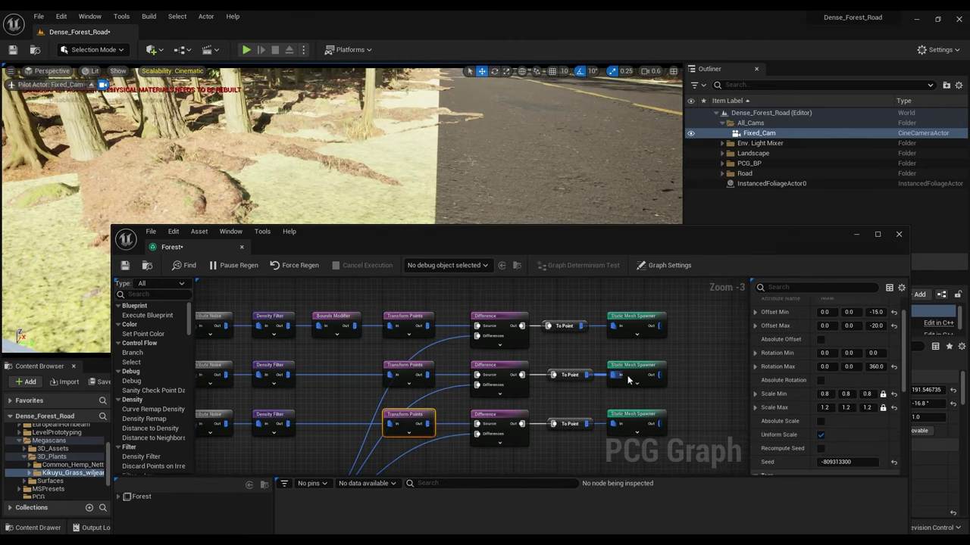
{"action": "left_click", "coordinate": [893, 312]}
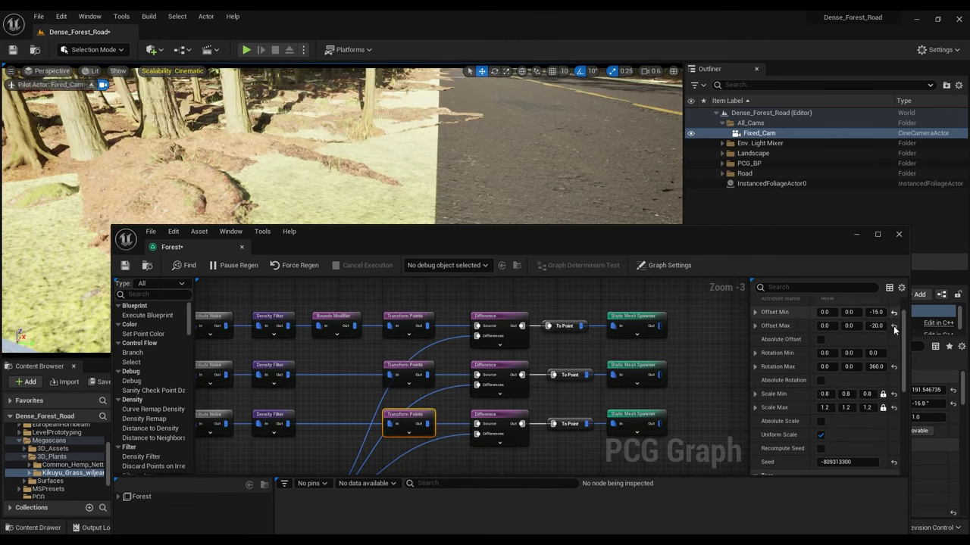
{"action": "left_click", "coordinate": [894, 326]}
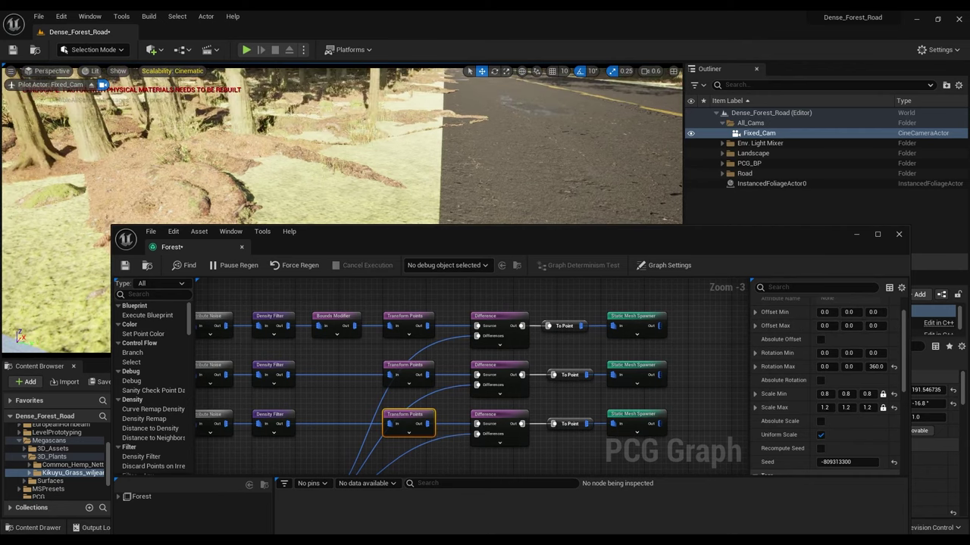
Step: Set the third row's Density Filter Lower Bound to 0.3 and reset its Upper Bound to the default
{"action": "right_click_drag", "start_coordinate": [341, 151], "coordinate": [235, 155]}
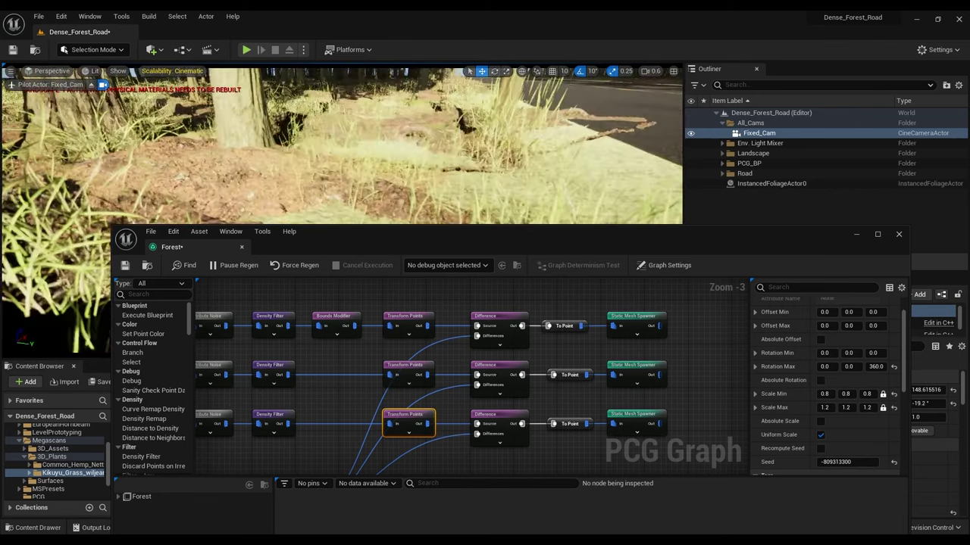
{"action": "right_click_drag", "start_coordinate": [342, 412], "coordinate": [450, 388]}
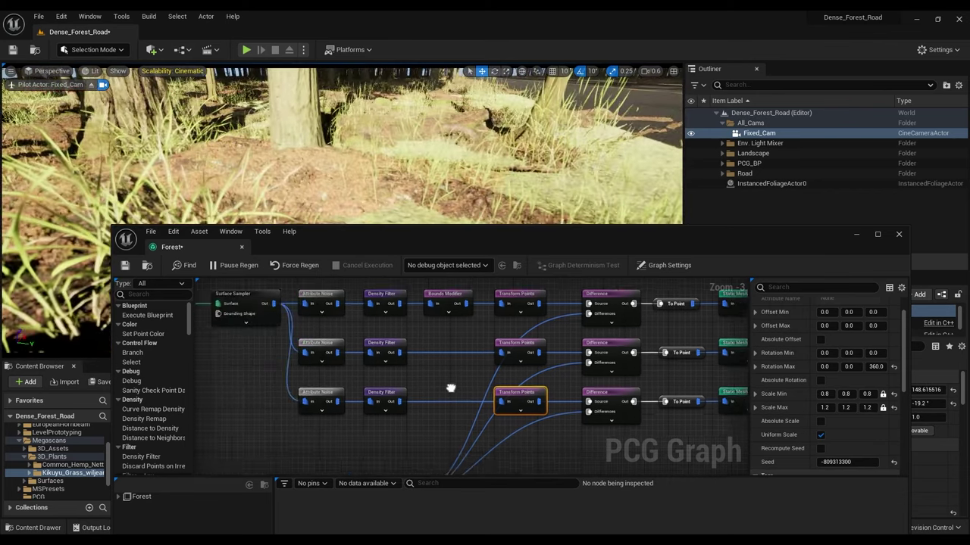
{"action": "left_click", "coordinate": [384, 398]}
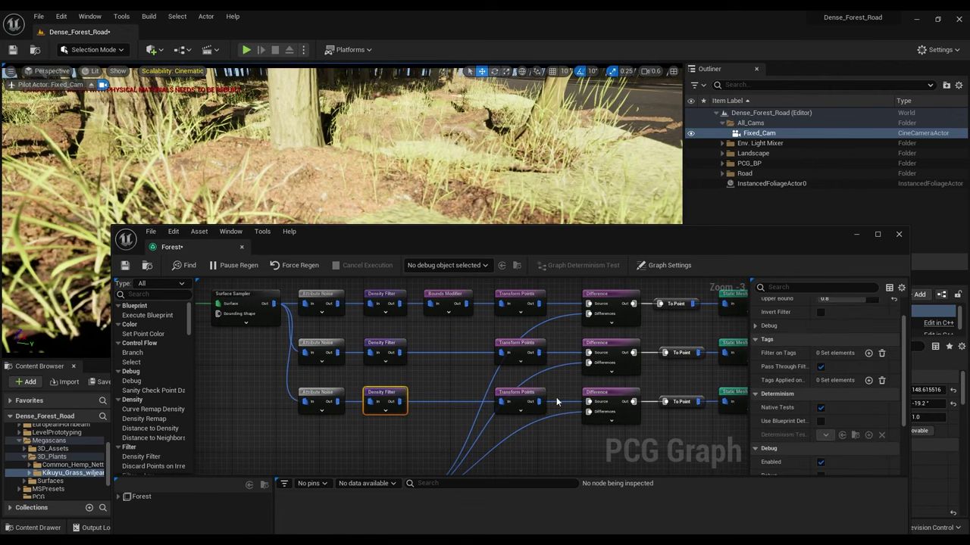
{"action": "right_click_drag", "start_coordinate": [554, 401], "coordinate": [502, 413]}
{"action": "scroll", "coordinate": [855, 375], "scroll_direction": "up", "scroll_amount": 2}
{"action": "left_click", "coordinate": [831, 318]}
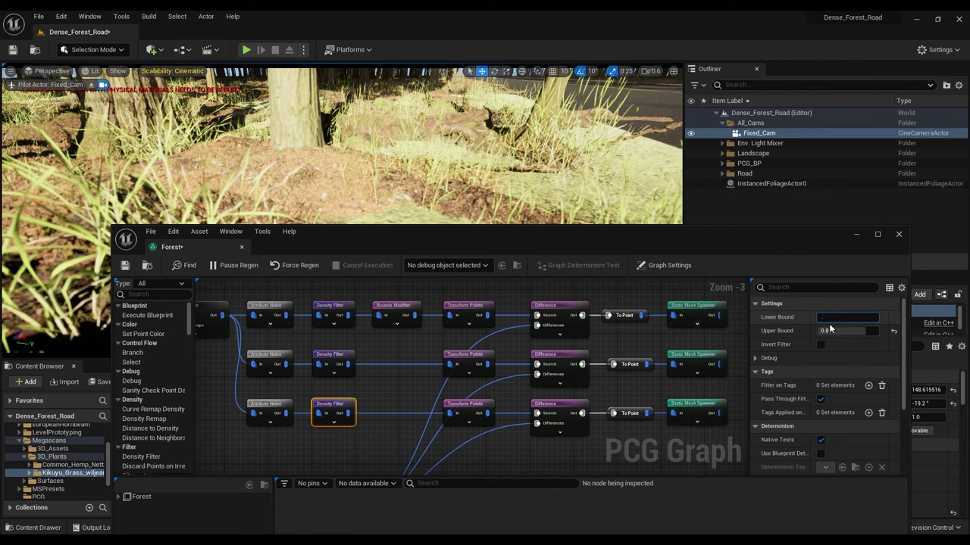
{"action": "type", "text": ".3"}
{"action": "left_click", "coordinate": [830, 330]}
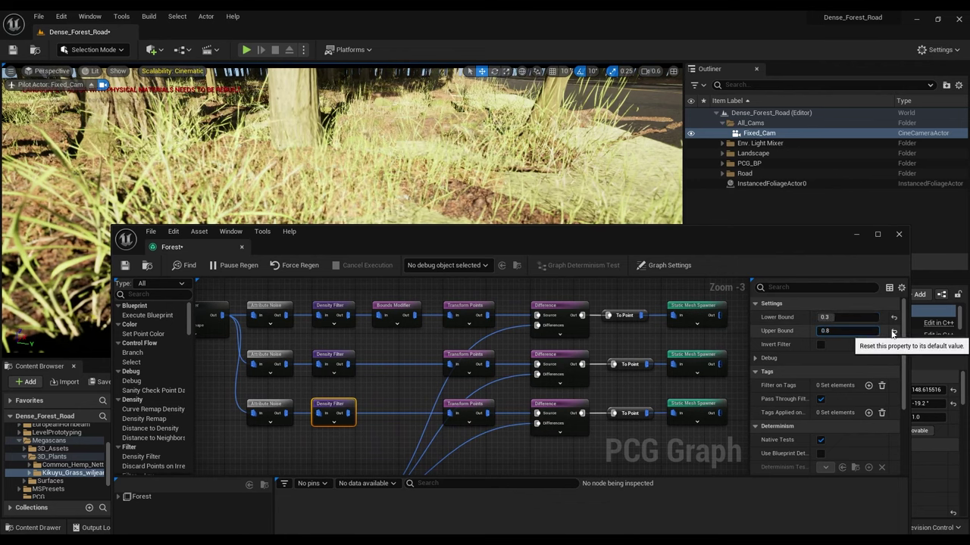
{"action": "left_click", "coordinate": [893, 331]}
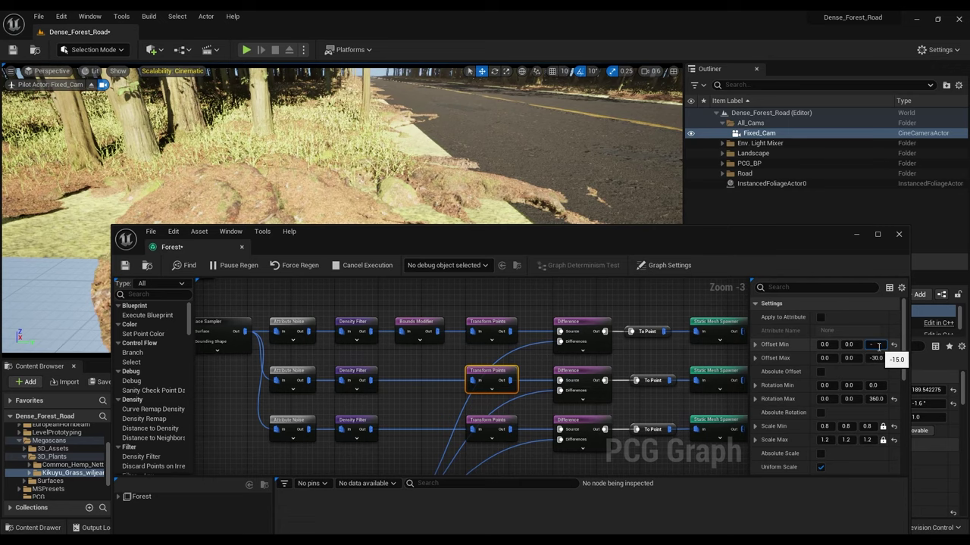
Step: Set the Z value of Offset Min to -20 on the second row's Transform Points node
{"action": "left_click", "coordinate": [879, 346]}
{"action": "type", "text": "-20"}
{"action": "key", "text": "Return"}
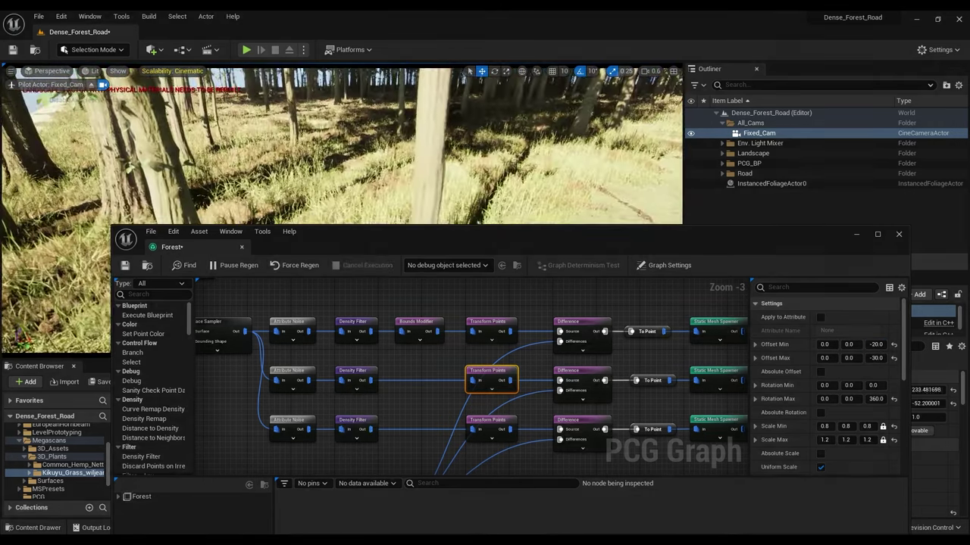
Step: Set Scale Min to 0.5 and Scale Max to 0.8 on the third row's Transform Points node
{"action": "right_click_drag", "start_coordinate": [341, 151], "coordinate": [364, 151]}
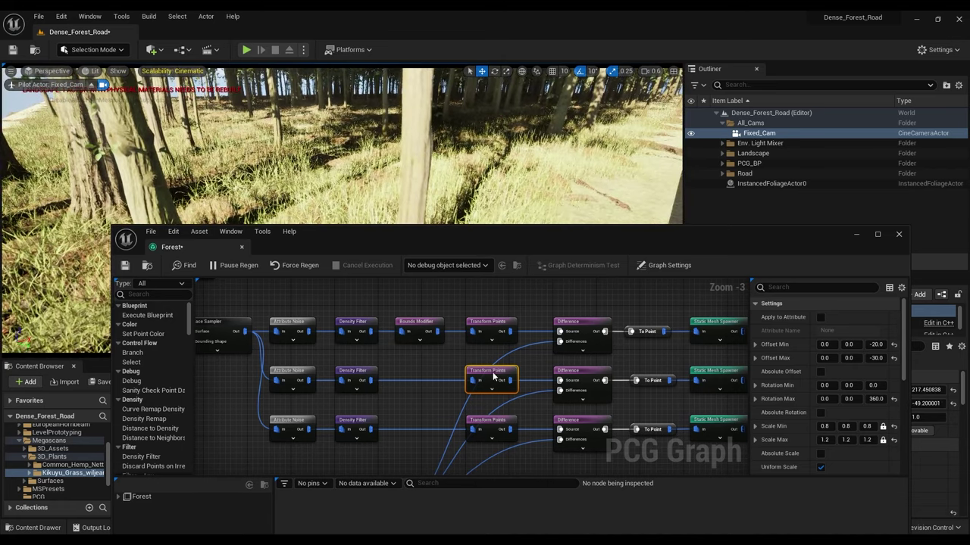
{"action": "left_click", "coordinate": [479, 429]}
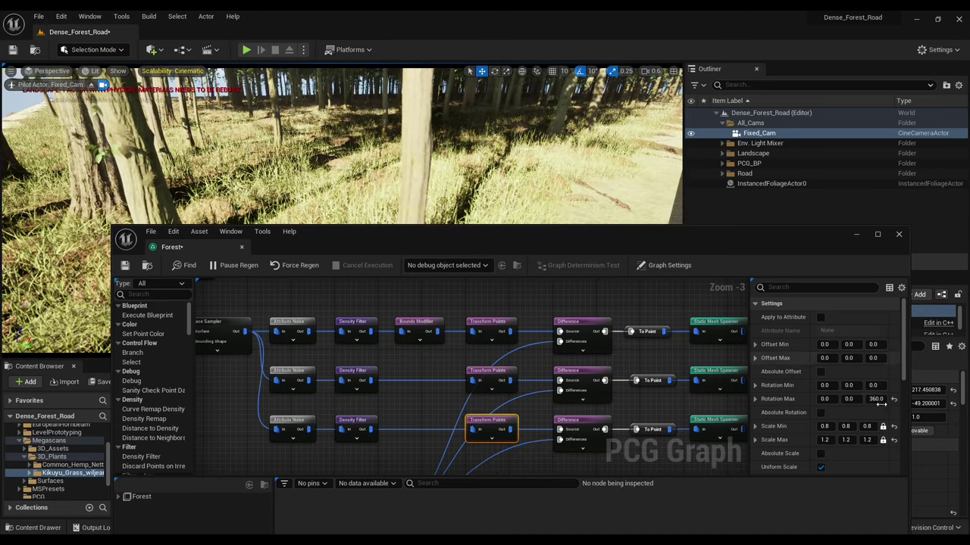
{"action": "left_click", "coordinate": [868, 426]}
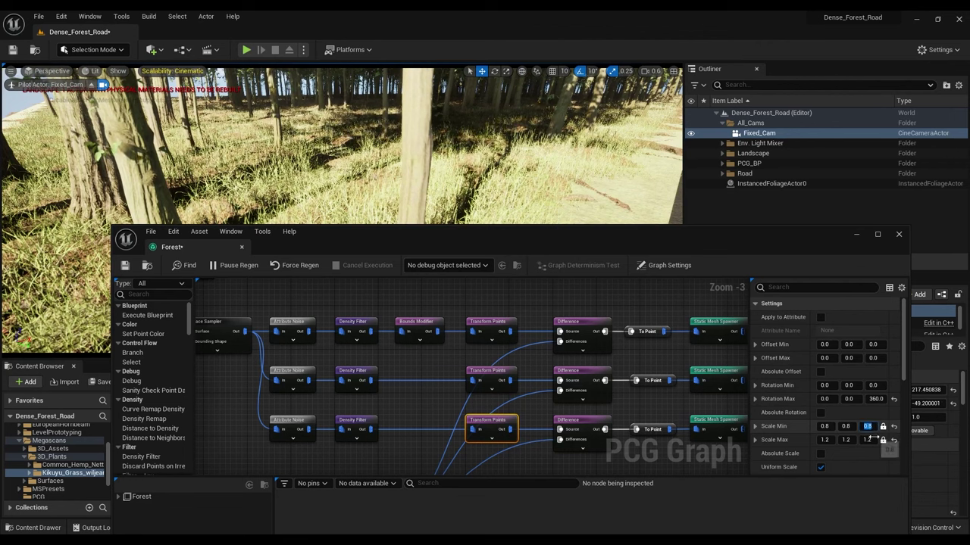
{"action": "type", "text": "0.5"}
{"action": "key", "text": "Return"}
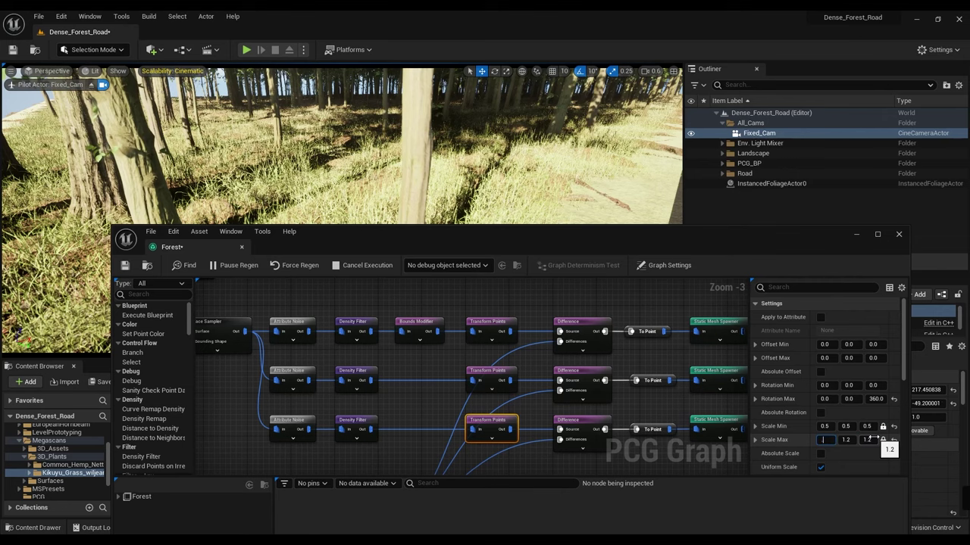
{"action": "type", "text": "0.8"}
{"action": "key", "text": "Return"}
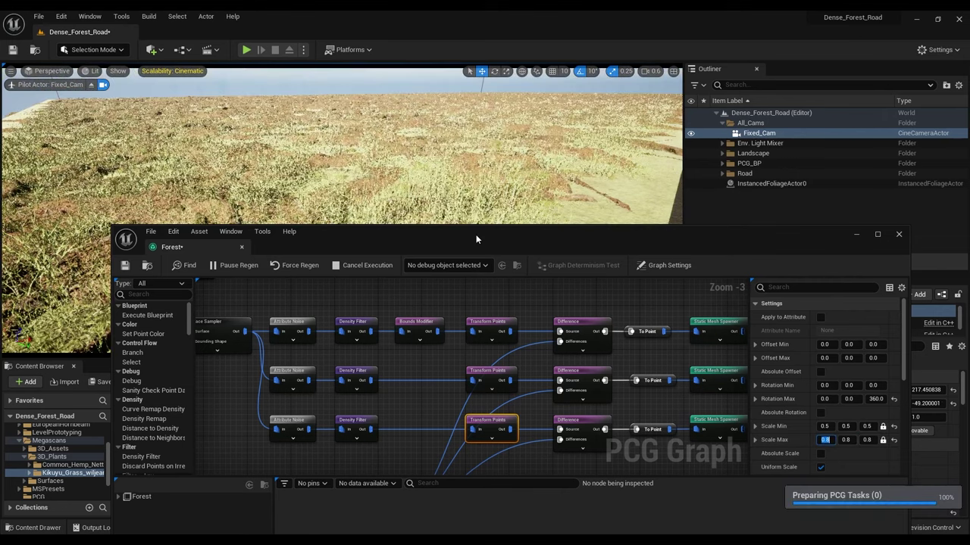
{"action": "left_click_drag", "start_coordinate": [476, 239], "coordinate": [476, 277]}
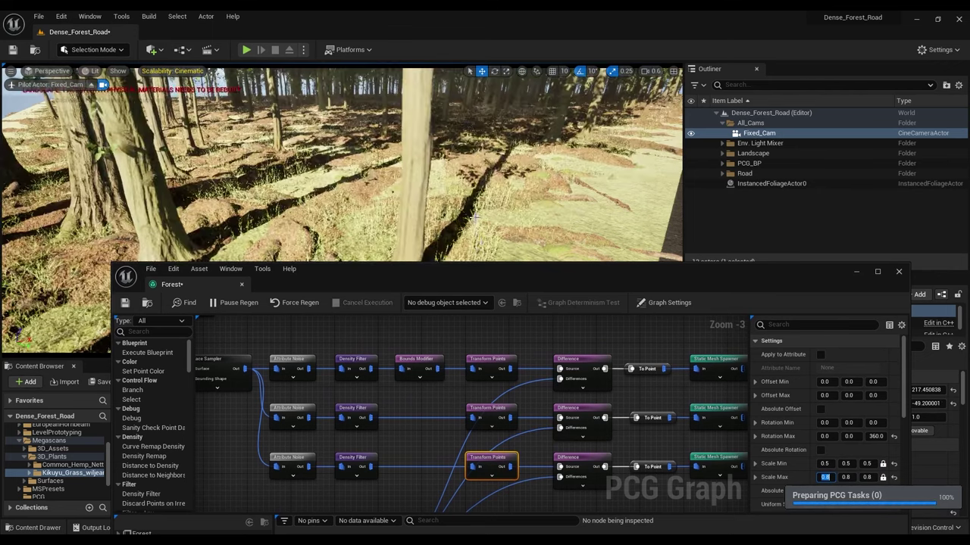
Step: Set Scale Min to 1.0 and Scale Max to 1.5 on the second row's Transform Points node
{"action": "left_click", "coordinate": [493, 361]}
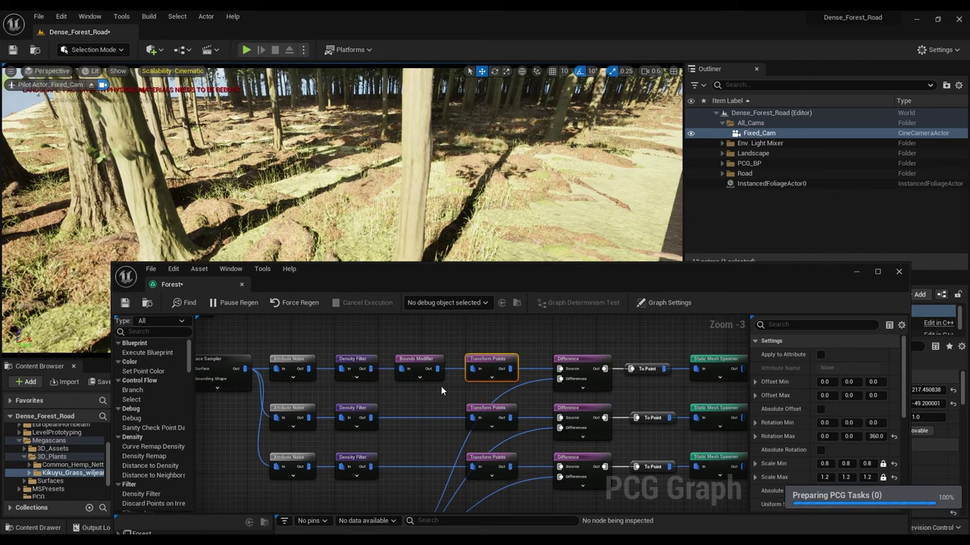
{"action": "left_click", "coordinate": [477, 413]}
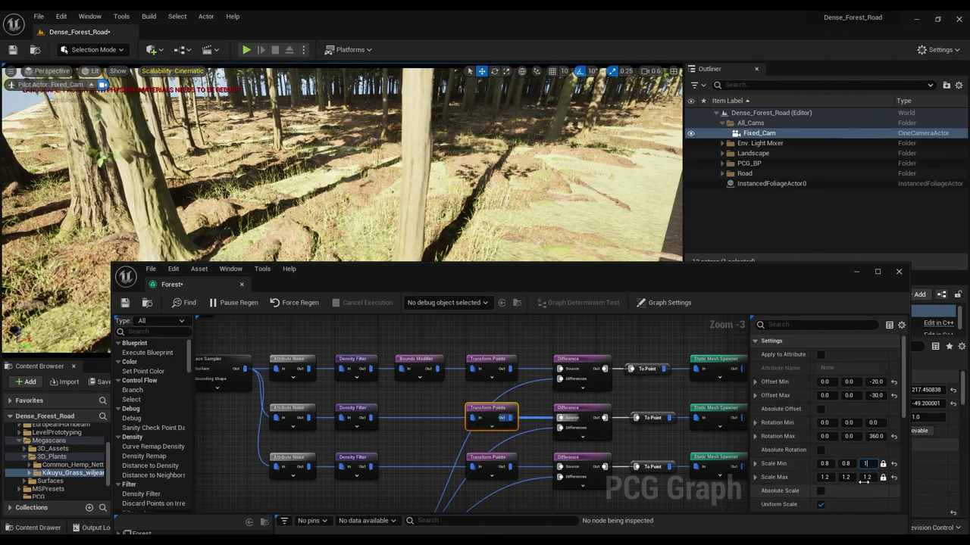
{"action": "left_click", "coordinate": [867, 478]}
{"action": "type", "text": "1.5"}
{"action": "key", "text": "Return"}
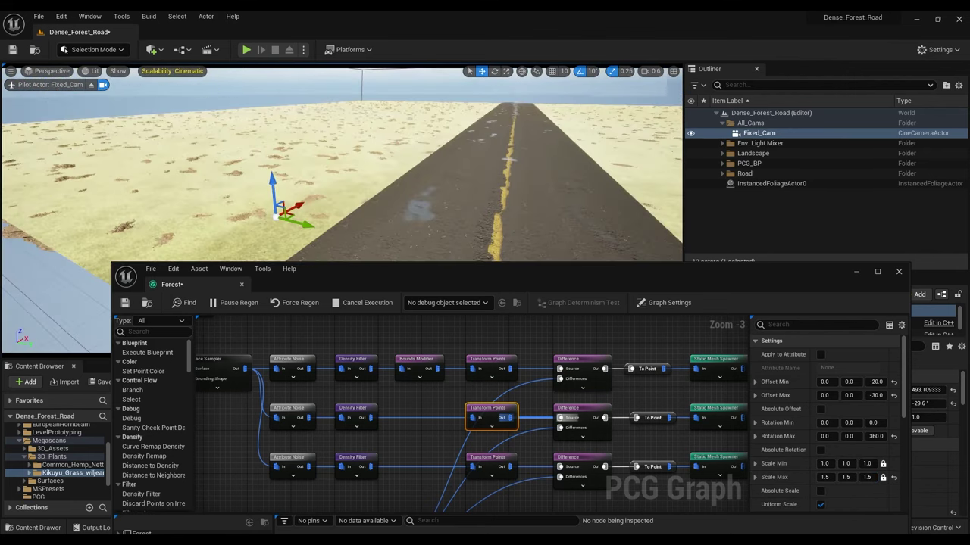
Step: Set the Z offsets of the second row's Transform Points node to -10 for Offset Min and -15 for Offset Max
{"action": "right_click_drag", "start_coordinate": [455, 197], "coordinate": [347, 198]}
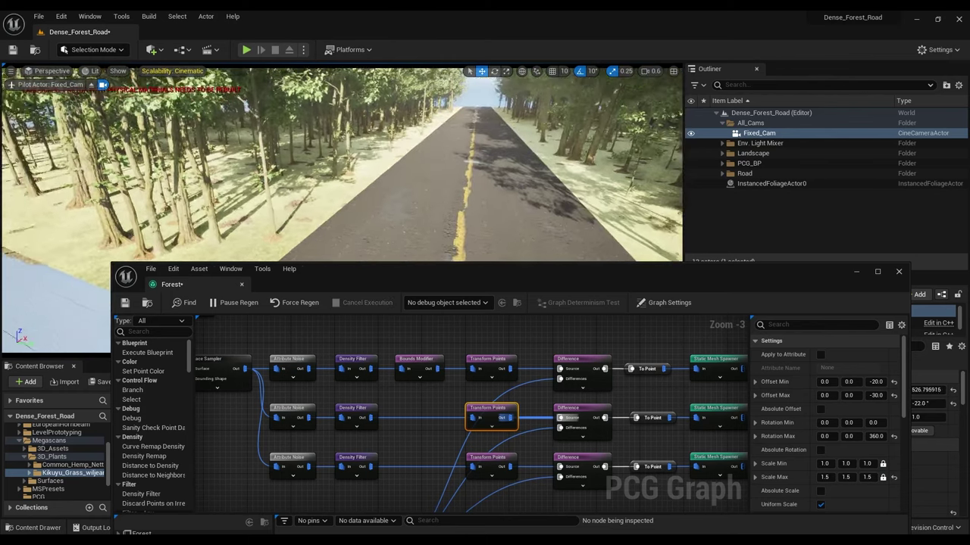
{"action": "key", "text": "w"}
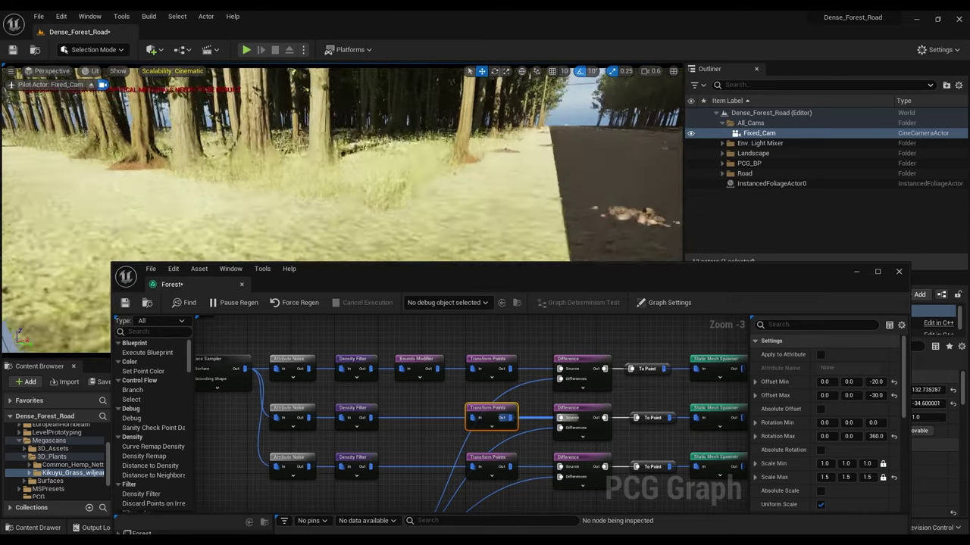
{"action": "right_click_drag", "start_coordinate": [447, 194], "coordinate": [447, 194]}
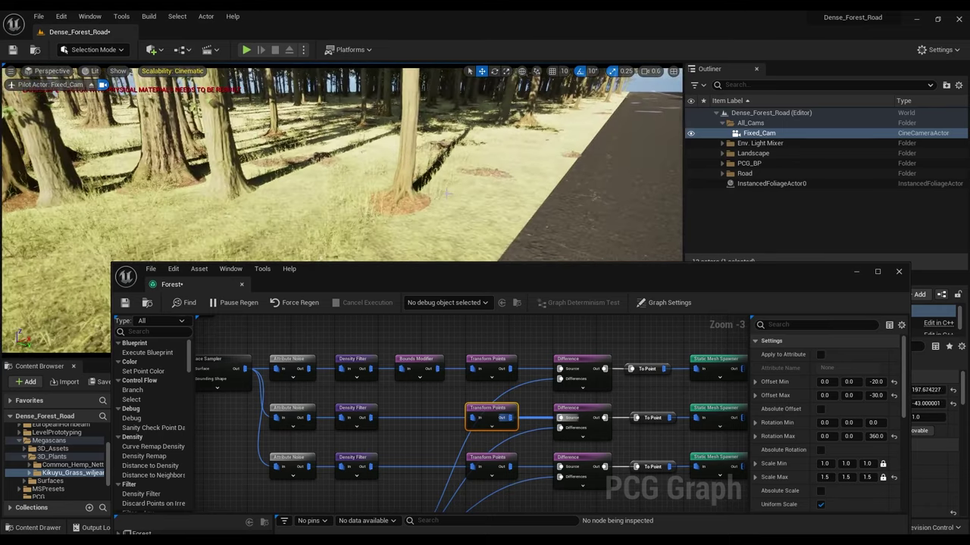
{"action": "left_click", "coordinate": [351, 413]}
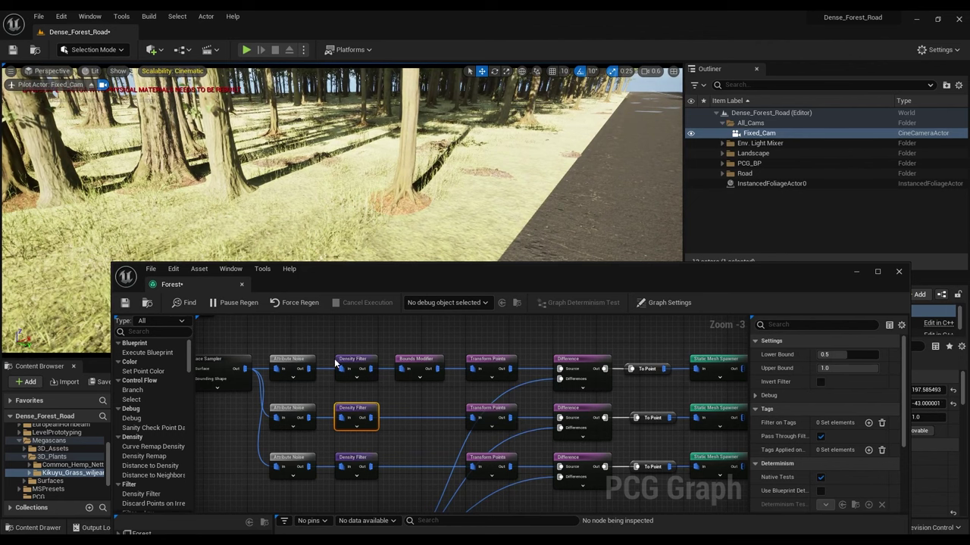
{"action": "left_click", "coordinate": [358, 354]}
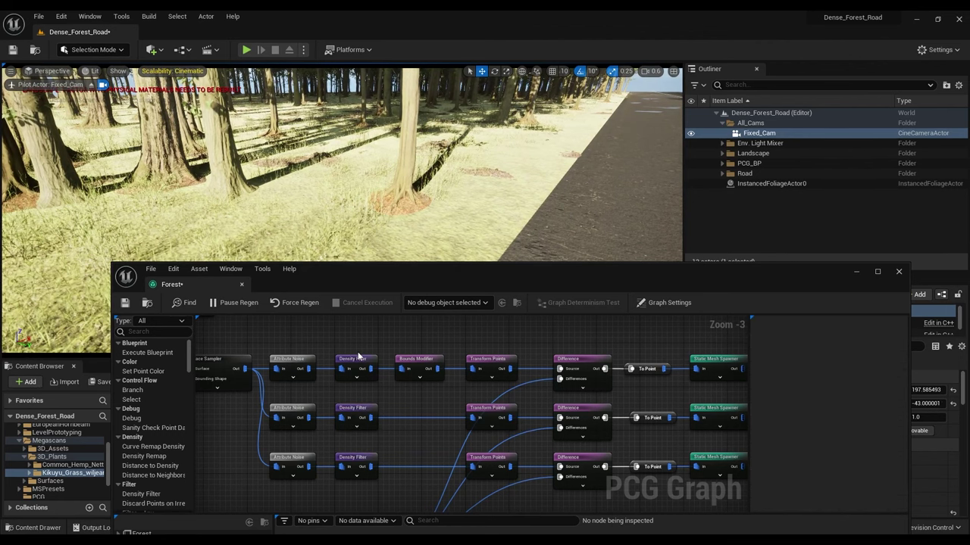
{"action": "left_click", "coordinate": [352, 413]}
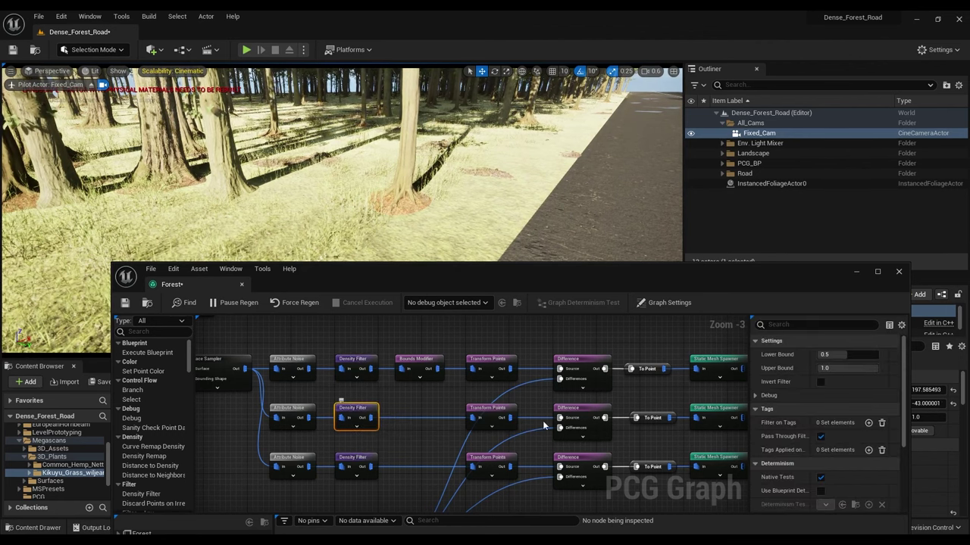
{"action": "left_click", "coordinate": [506, 412]}
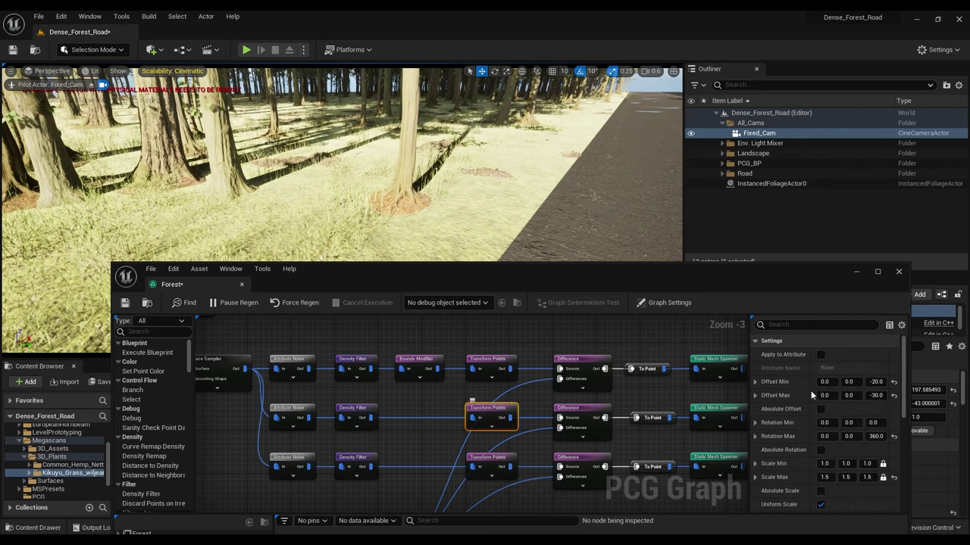
{"action": "left_click", "coordinate": [876, 382]}
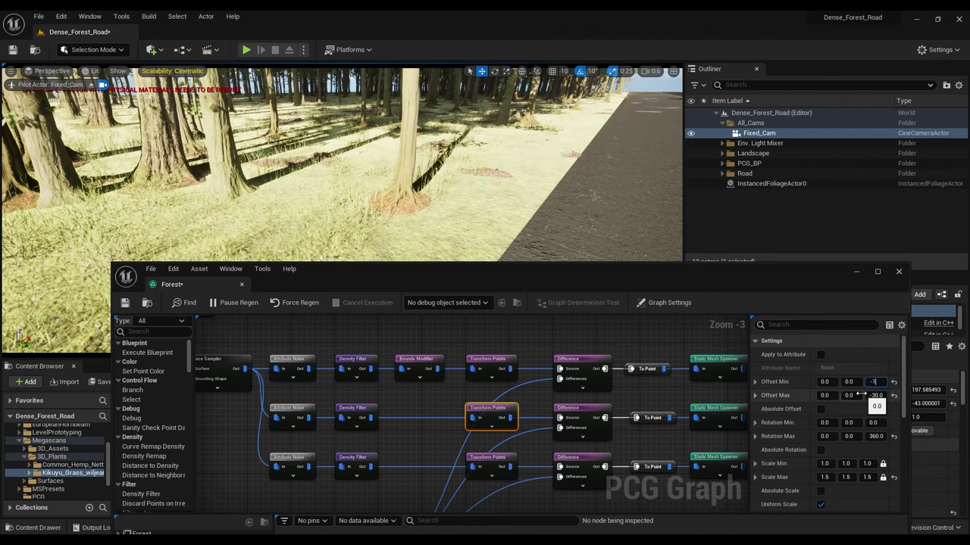
{"action": "type", "text": "-10"}
{"action": "left_click", "coordinate": [877, 395]}
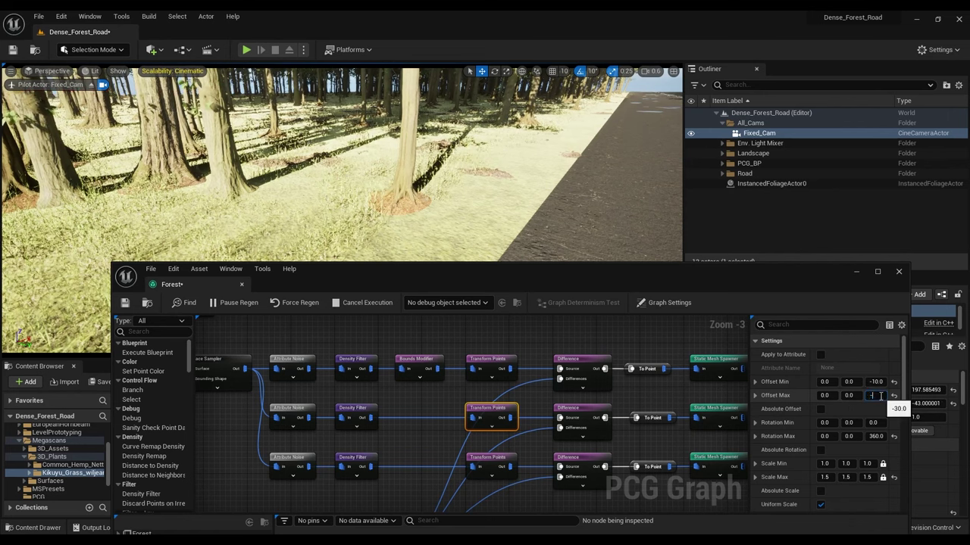
{"action": "type", "text": "-15"}
{"action": "key", "text": "Return"}
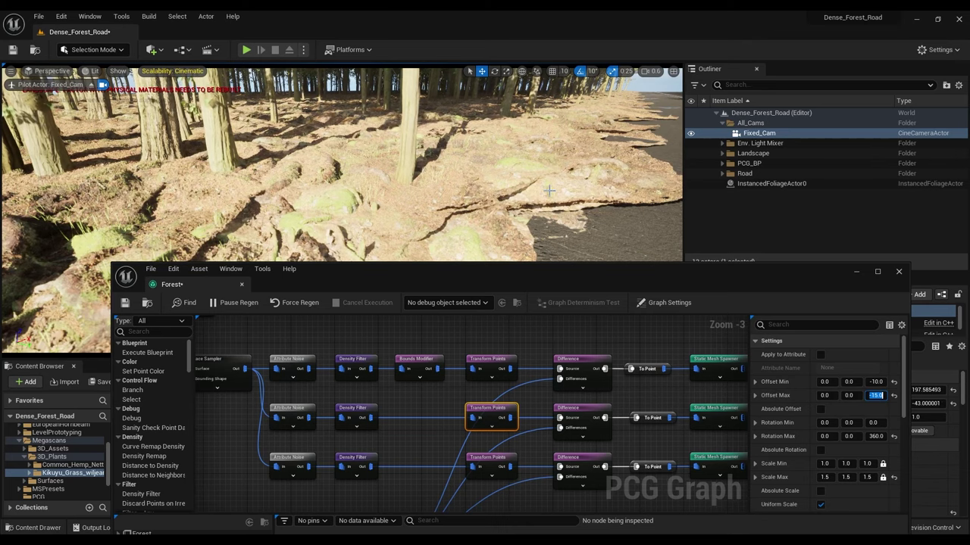
{"action": "right_click_drag", "start_coordinate": [341, 190], "coordinate": [409, 197]}
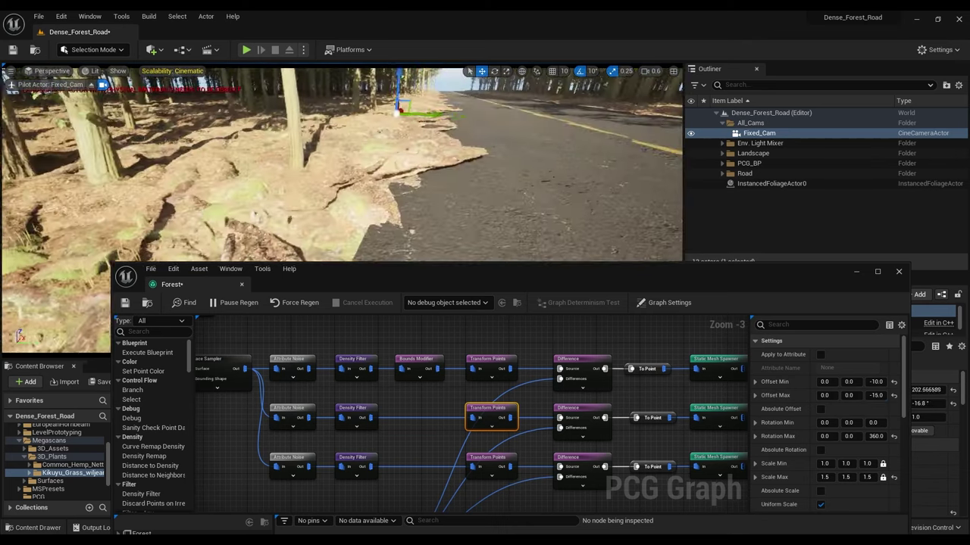
Step: Set the Z offsets of the second row's Transform Points node to -15 for Offset Min and -25 for Offset Max
{"action": "left_click", "coordinate": [876, 382]}
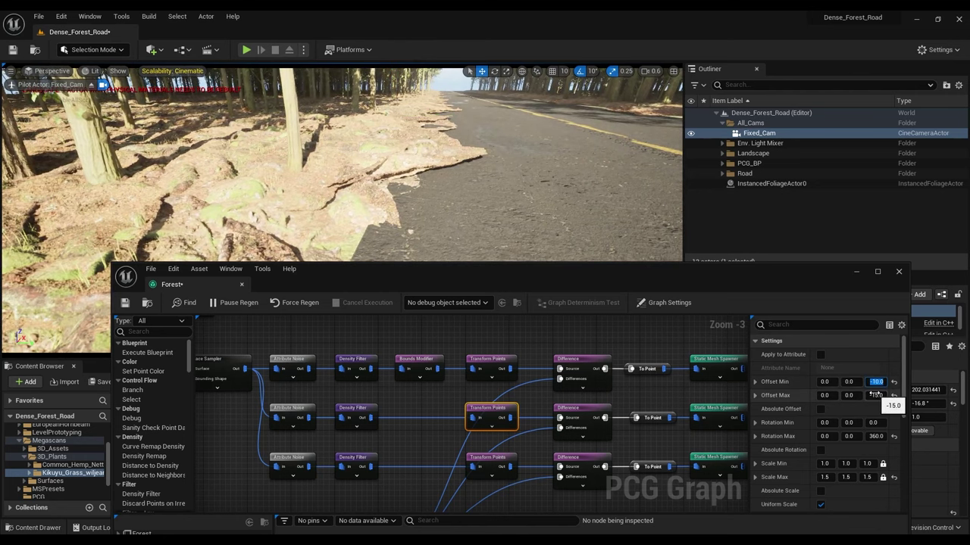
{"action": "type", "text": "-15"}
{"action": "key", "text": "Tab"}
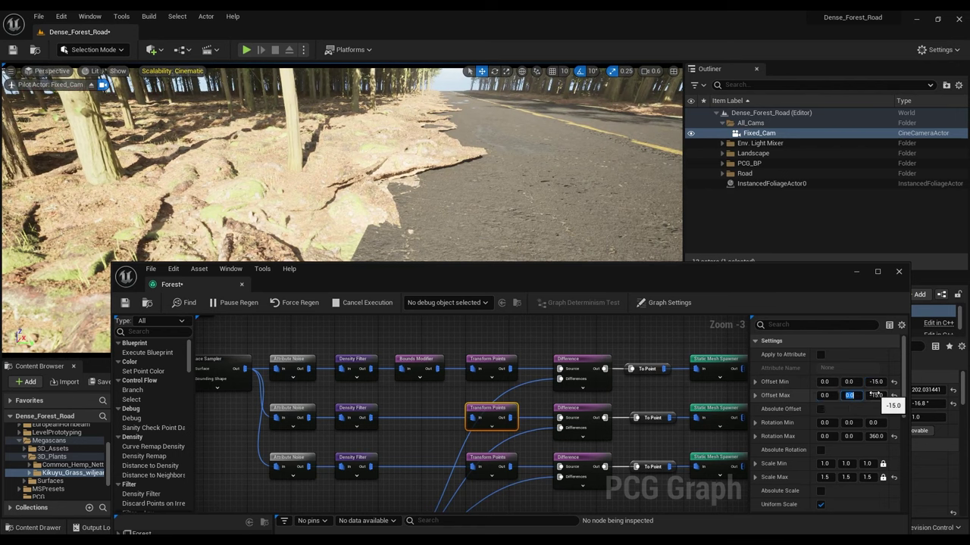
{"action": "key", "text": "Tab"}
{"action": "key", "text": "Tab"}
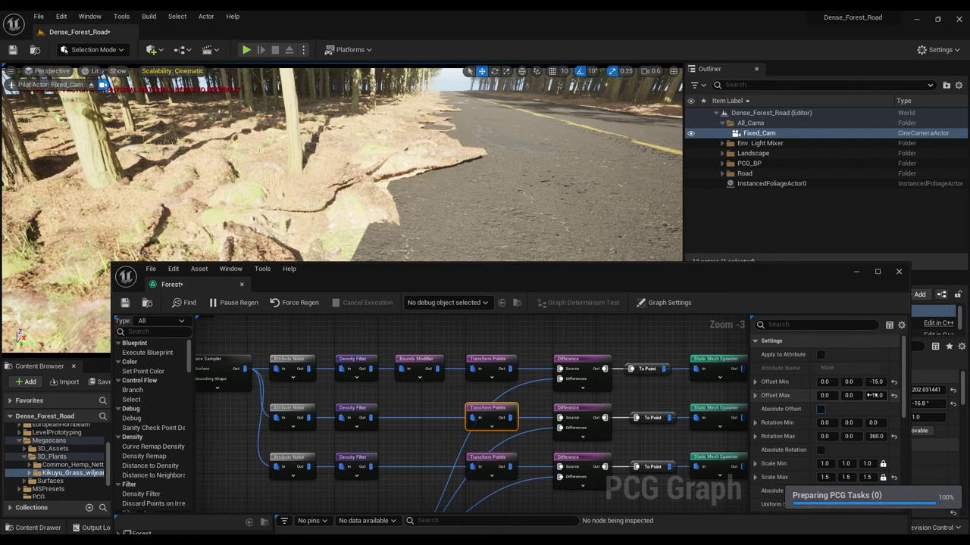
{"action": "left_click", "coordinate": [874, 396]}
{"action": "type", "text": "-2"}
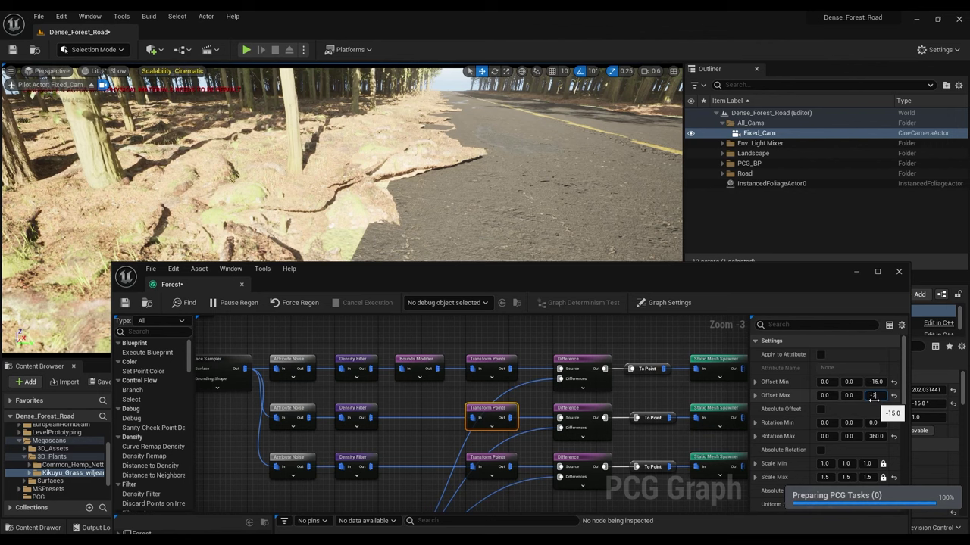
{"action": "type", "text": "5"}
{"action": "key", "text": "Return"}
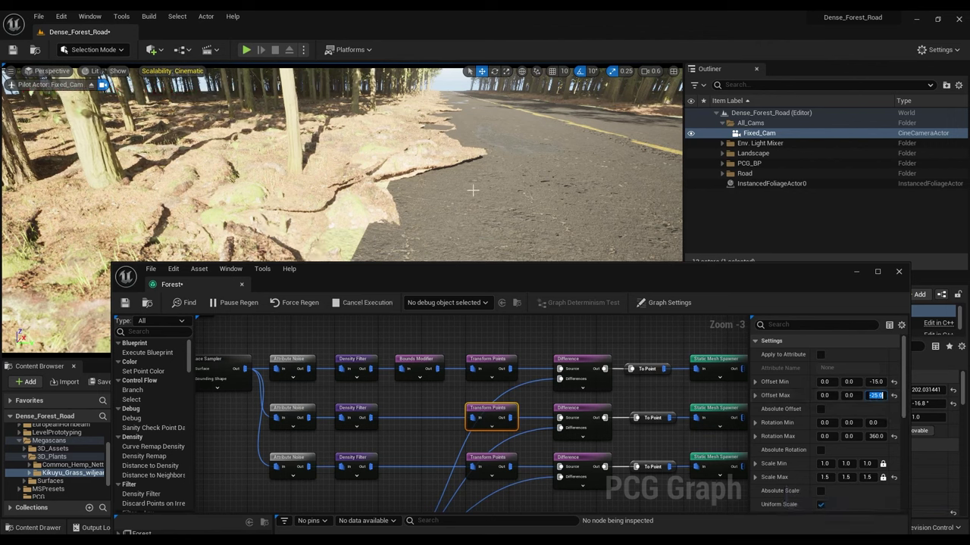
Step: Set the Upper Bound of the second row's Density Filter to 0.9 and check the ground meshes beside the road
{"action": "left_click", "coordinate": [354, 413]}
{"action": "left_click", "coordinate": [858, 368]}
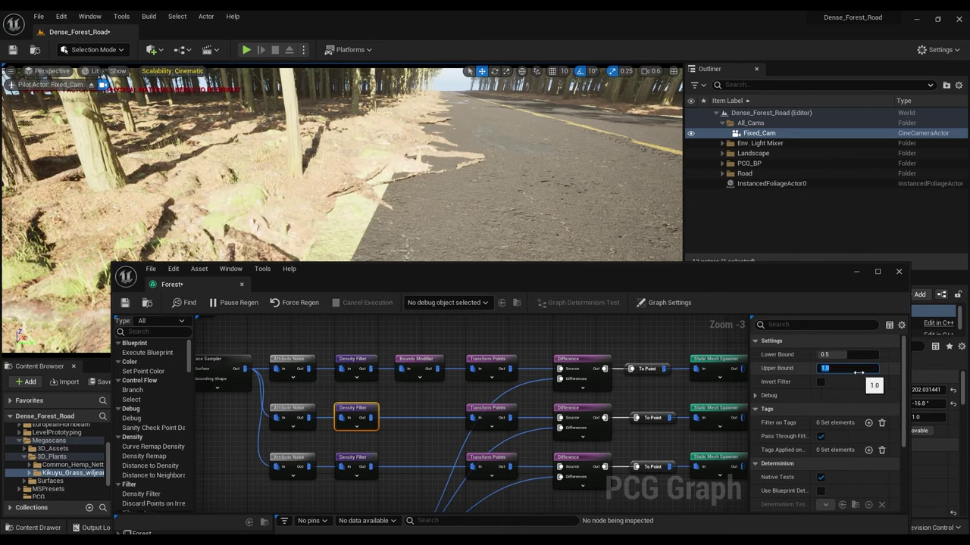
{"action": "key", "text": "Return"}
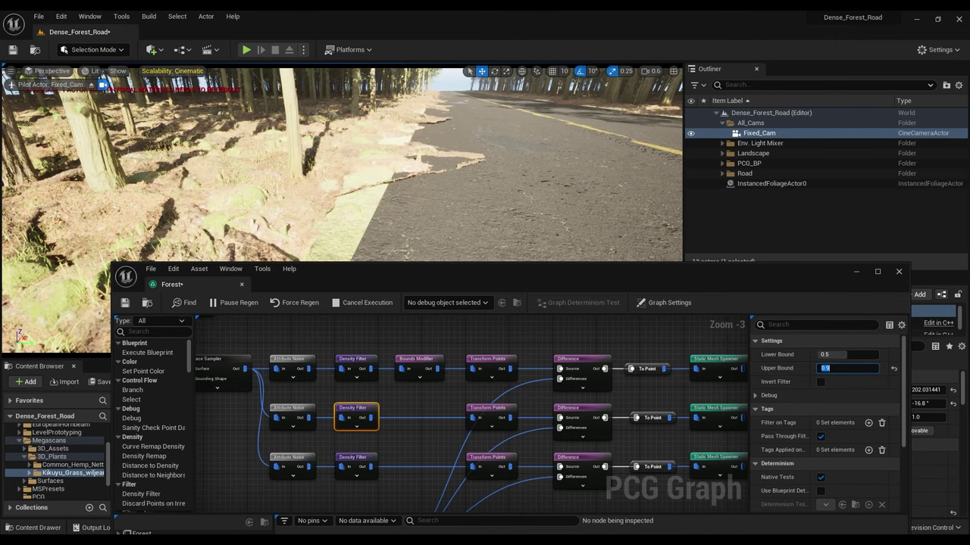
{"action": "type", "text": "0.9"}
{"action": "key", "text": "Return"}
{"action": "right_click_drag", "start_coordinate": [341, 205], "coordinate": [121, 152]}
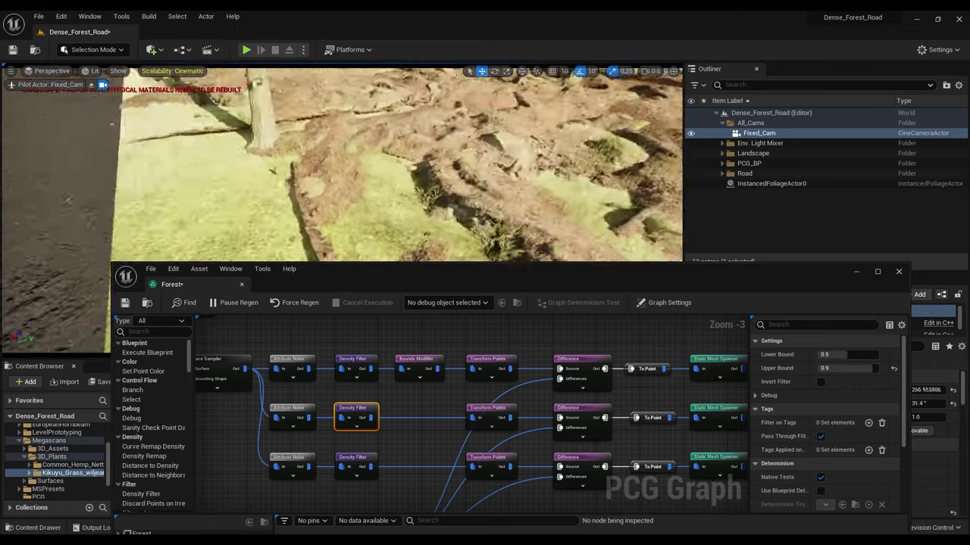
{"action": "key", "text": "w"}
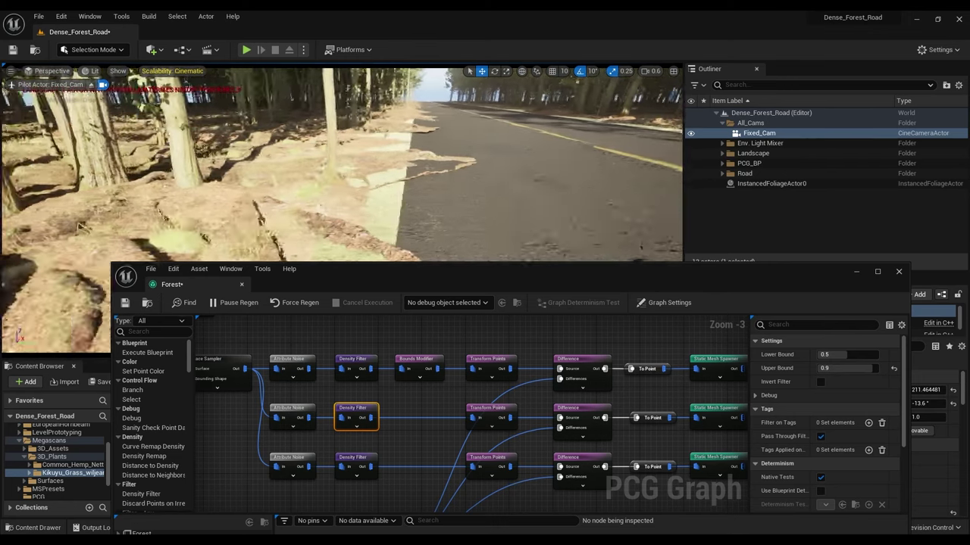
{"action": "right_click_drag", "start_coordinate": [341, 208], "coordinate": [368, 196]}
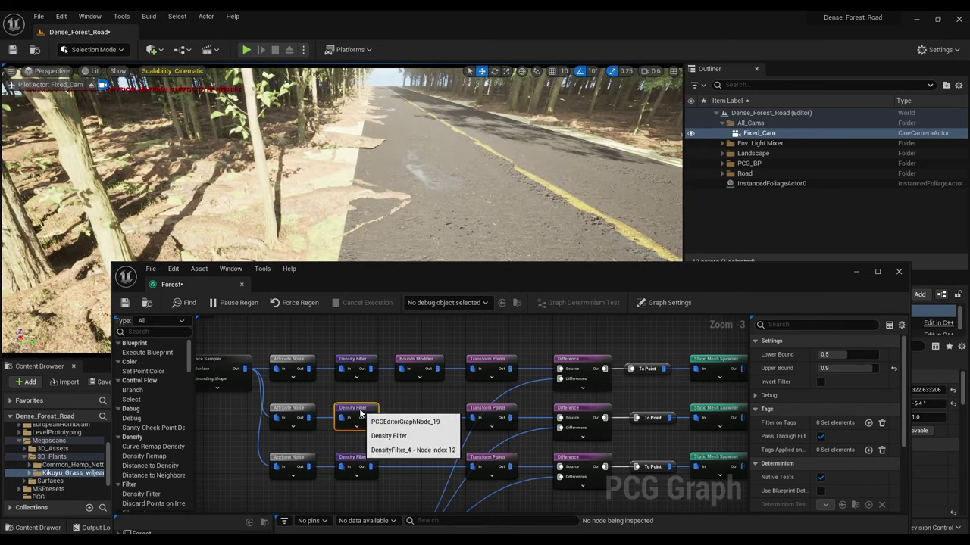
Step: Try Upper Bound values of 0.8 and 0.7 on the second row's Density Filter
{"action": "left_click", "coordinate": [873, 371]}
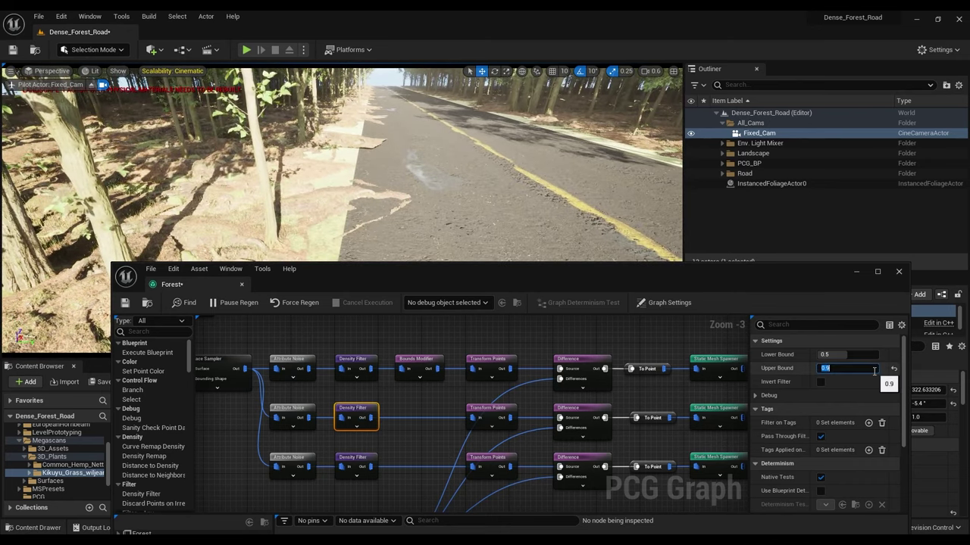
{"action": "key", "text": "Return"}
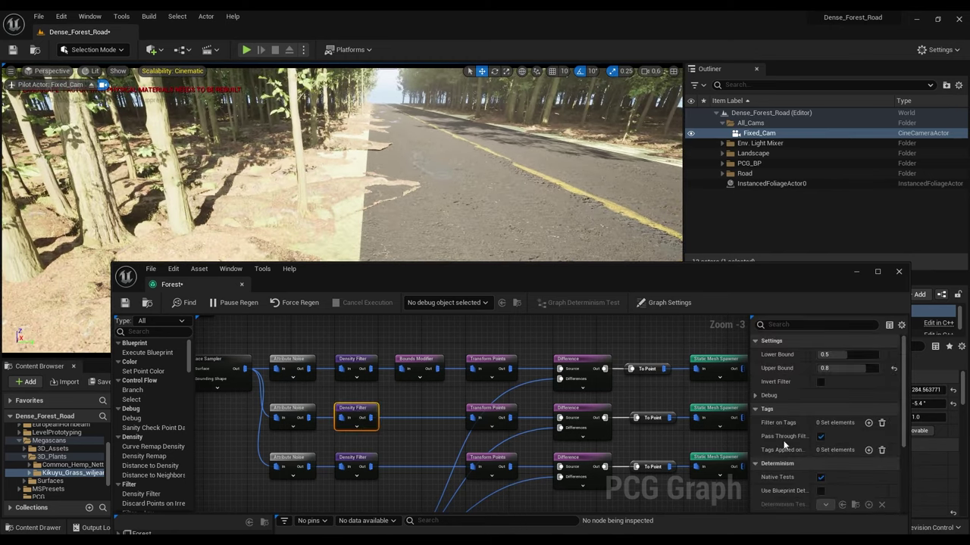
{"action": "left_click", "coordinate": [858, 368]}
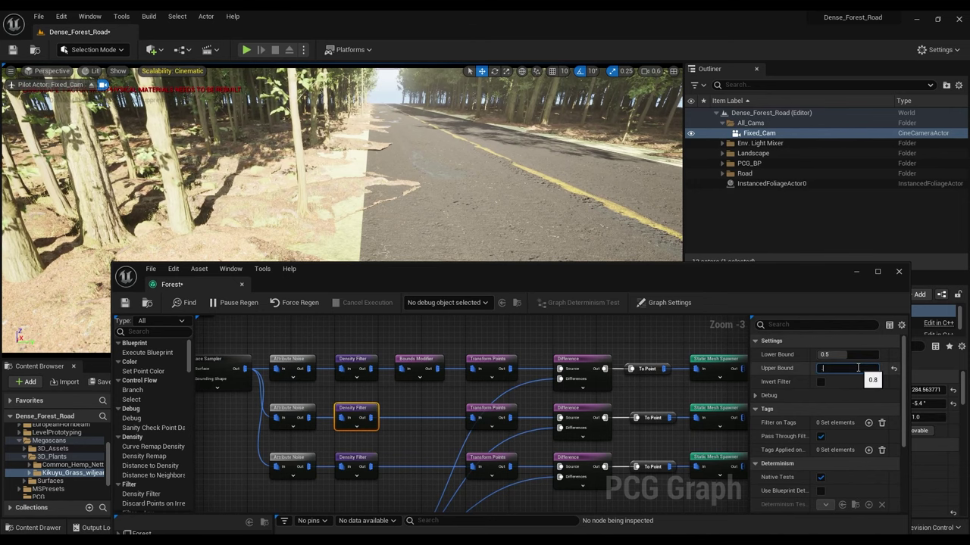
{"action": "type", "text": ".7"}
{"action": "key", "text": "Return"}
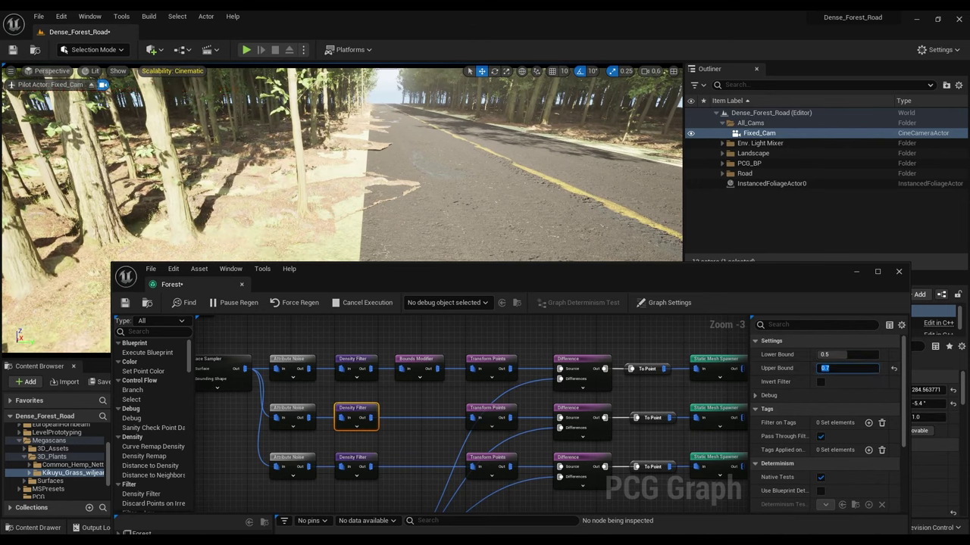
{"action": "right_click_drag", "start_coordinate": [412, 141], "coordinate": [15, 148]}
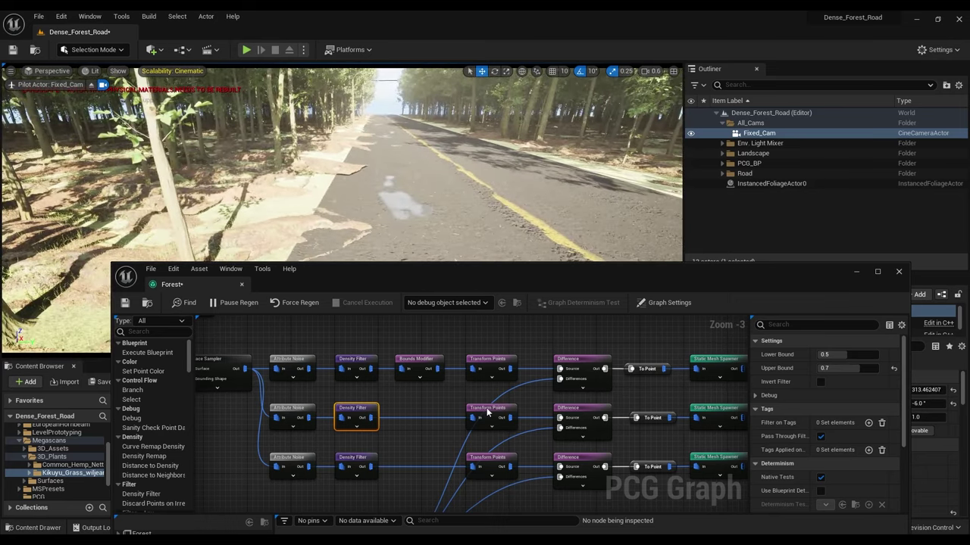
Step: Set the Z values of Offset Min to -20 and Offset Max to -30 on the second row's Transform Points node
{"action": "left_click", "coordinate": [487, 410]}
{"action": "left_click", "coordinate": [875, 382]}
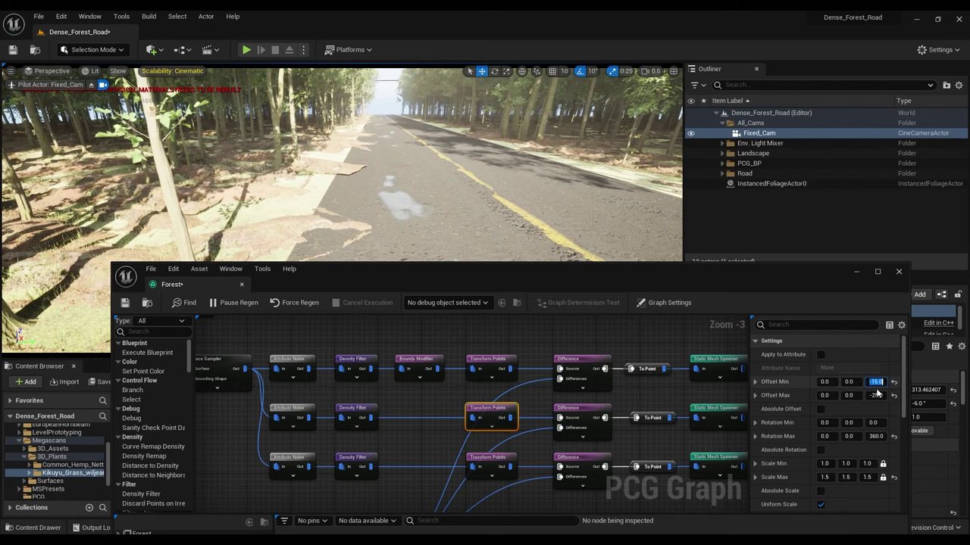
{"action": "type", "text": "-25"}
{"action": "key", "text": "BackSpace"}
{"action": "key", "text": "BackSpace"}
{"action": "key", "text": "BackSpace"}
{"action": "type", "text": "-20"}
{"action": "key", "text": "Tab"}
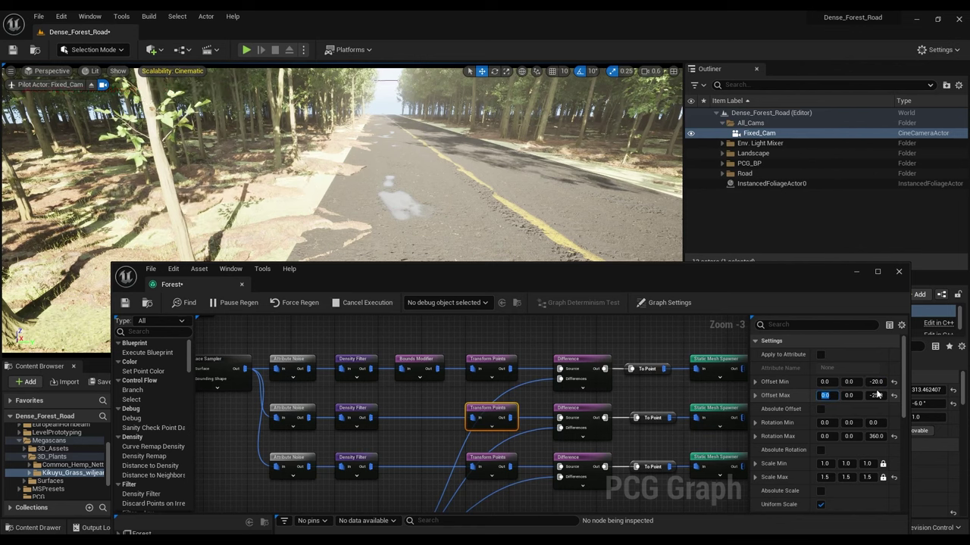
{"action": "left_click", "coordinate": [875, 396]}
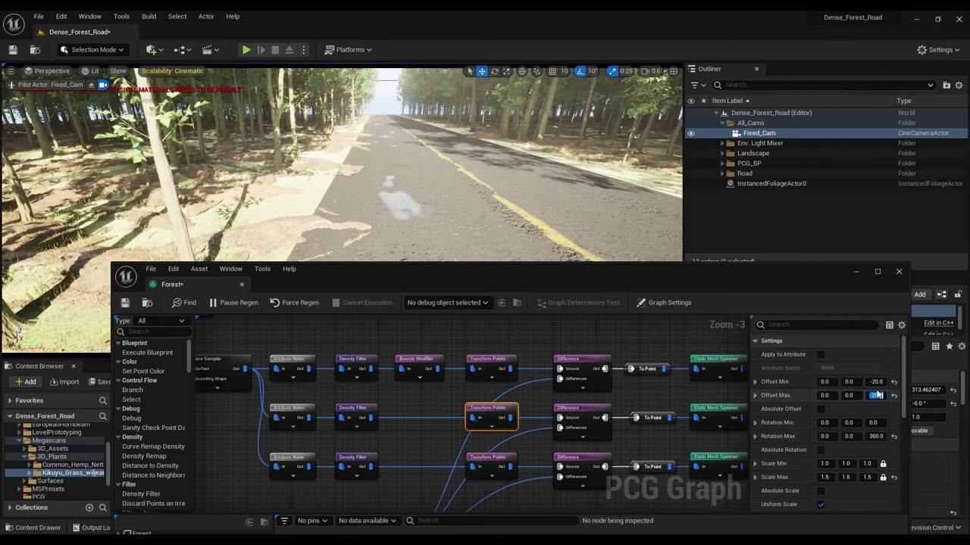
{"action": "type", "text": "-30"}
{"action": "key", "text": "Return"}
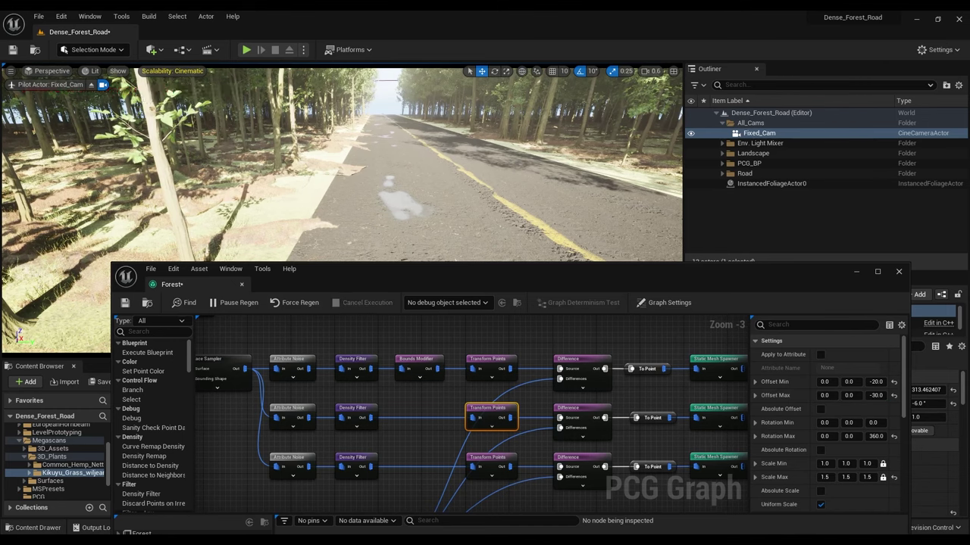
Step: Set the Upper Bound of the second row's Density Filter to 0.75
{"action": "left_click", "coordinate": [356, 412]}
{"action": "left_click", "coordinate": [868, 369]}
{"action": "type", "text": "0.75"}
{"action": "key", "text": "Return"}
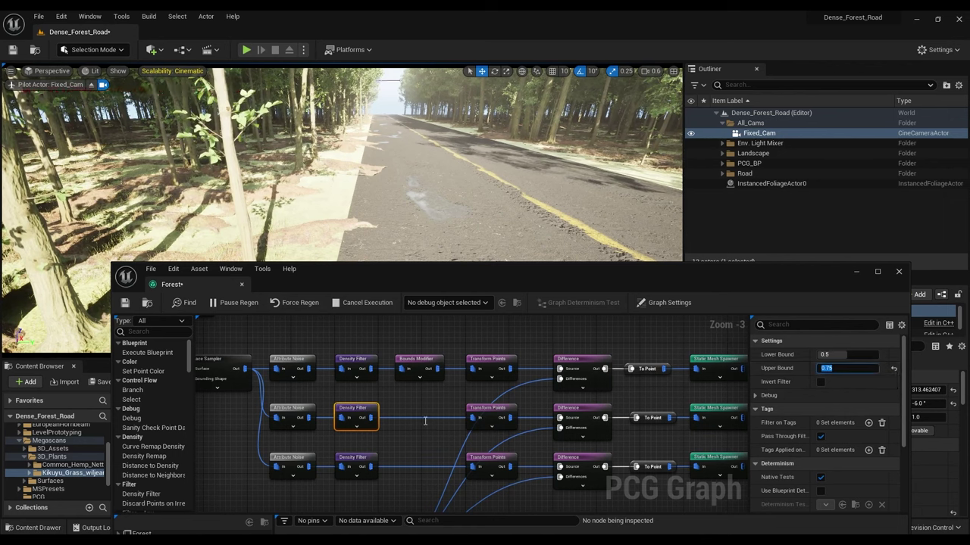
{"action": "right_click_drag", "start_coordinate": [429, 405], "coordinate": [381, 381]}
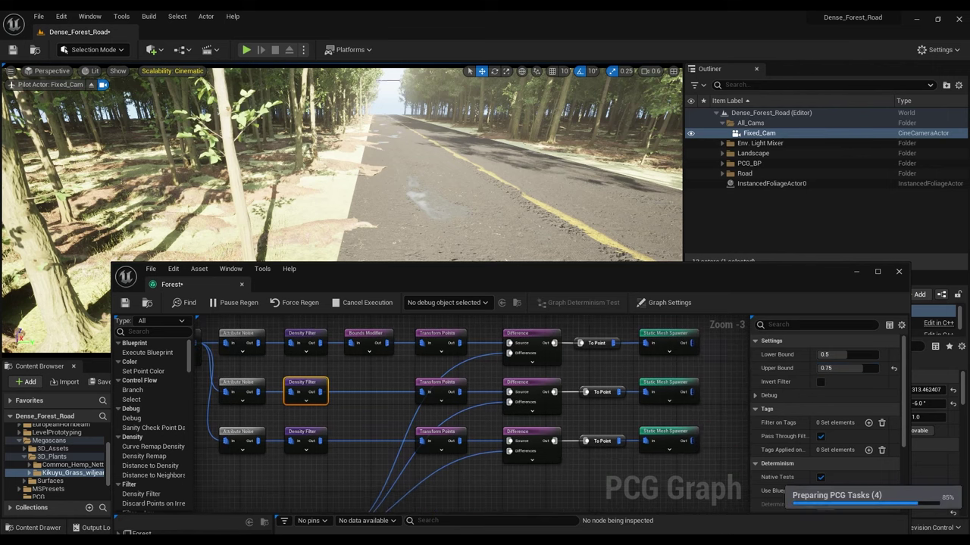
Step: Reposition the piloted Fixed_Cam close to the ground beside the road, looking along the roadside
{"action": "right_click_drag", "start_coordinate": [378, 201], "coordinate": [344, 201]}
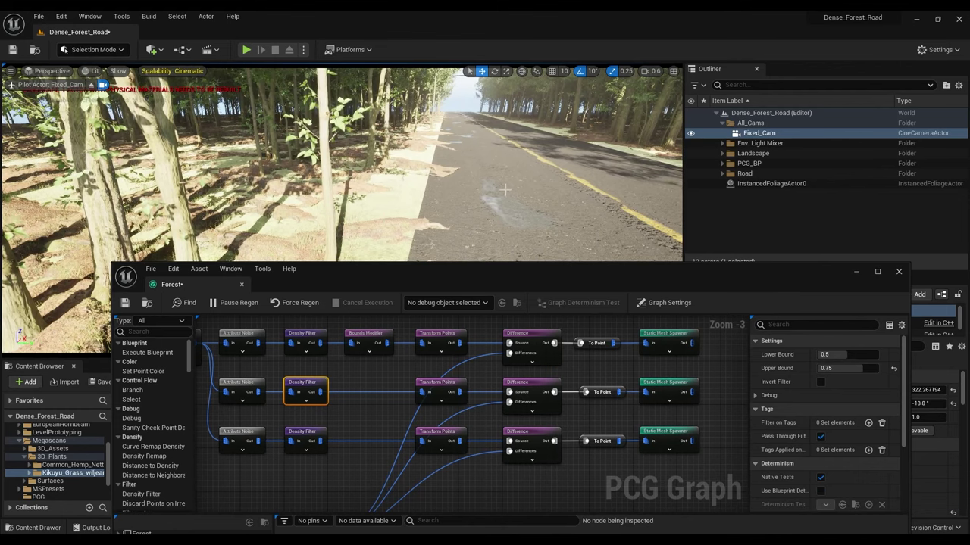
{"action": "right_click_drag", "start_coordinate": [344, 201], "coordinate": [379, 179]}
{"action": "key", "text": "q"}
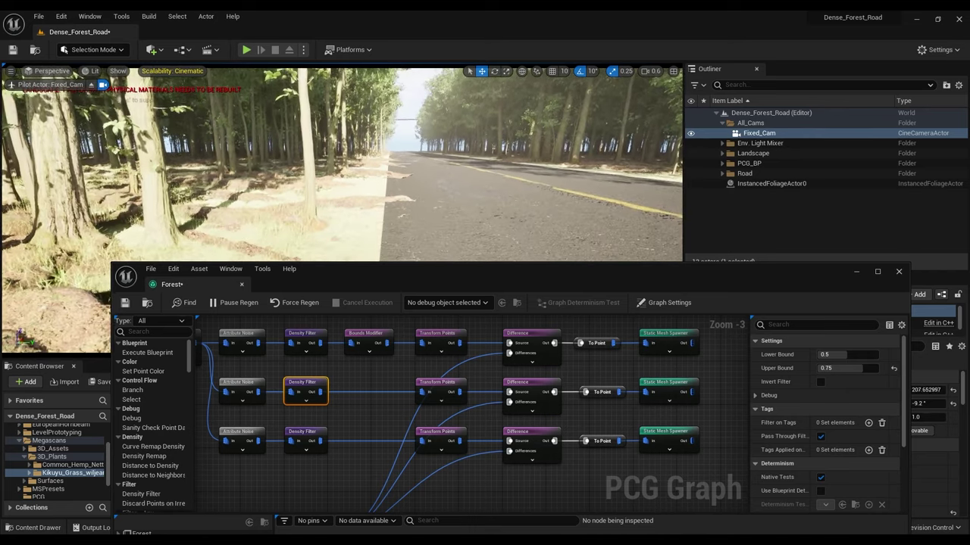
{"action": "key", "text": "q"}
{"action": "key", "text": "q"}
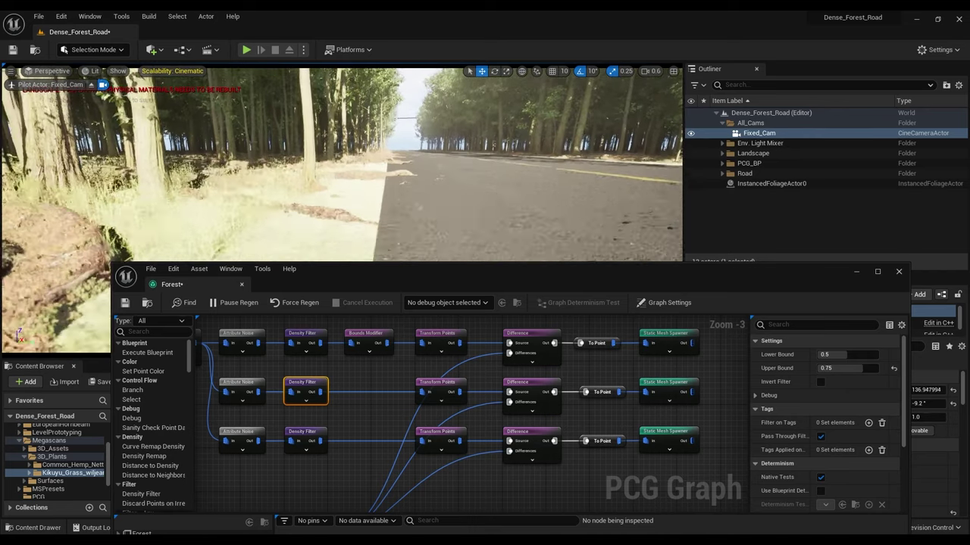
{"action": "right_click_drag", "start_coordinate": [378, 201], "coordinate": [456, 193]}
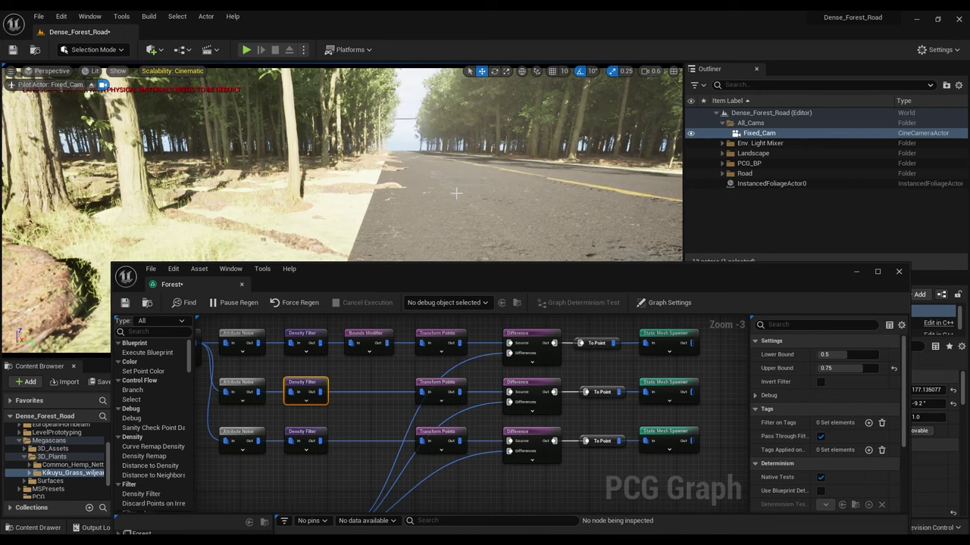
Step: Duplicate the third row of nodes, from Attribute Noise to Static Mesh Spawner, as a fourth row directly beneath it
{"action": "left_click_drag", "start_coordinate": [454, 268], "coordinate": [499, 227]}
{"action": "right_click_drag", "start_coordinate": [404, 428], "coordinate": [405, 376]}
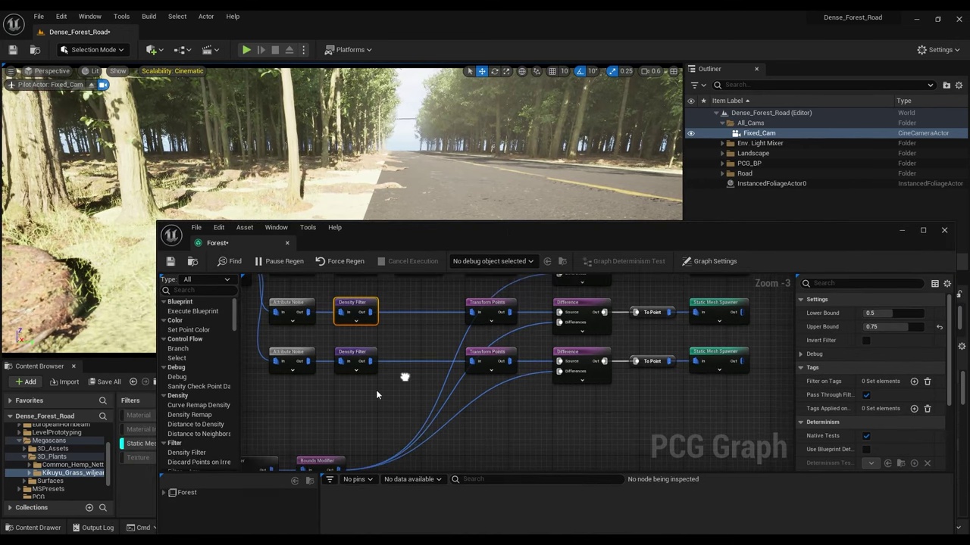
{"action": "right_click_drag", "start_coordinate": [306, 396], "coordinate": [316, 391]}
{"action": "left_click_drag", "start_coordinate": [288, 392], "coordinate": [717, 366]}
{"action": "right_click_drag", "start_coordinate": [291, 406], "coordinate": [324, 350]}
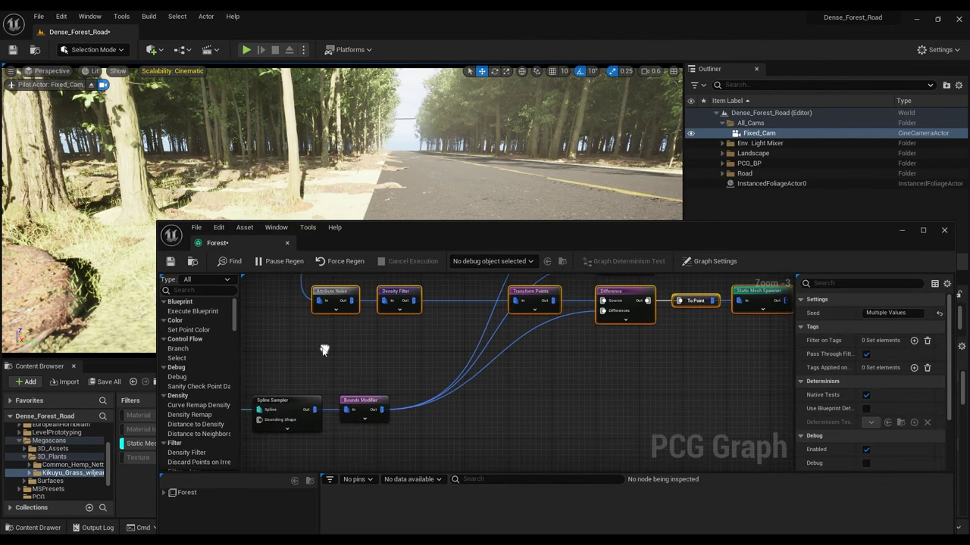
{"action": "key", "text": "ctrl+v"}
{"action": "left_click_drag", "start_coordinate": [315, 344], "coordinate": [528, 340]}
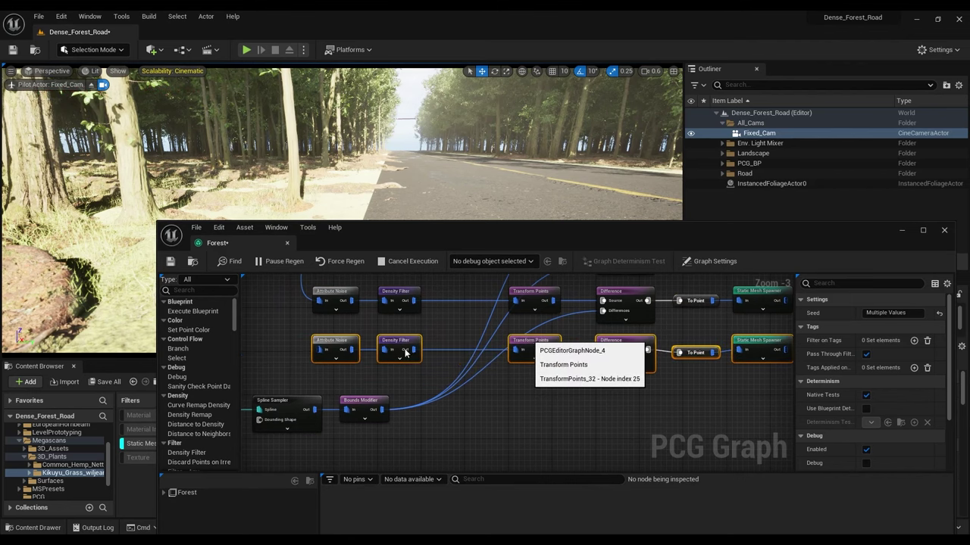
Step: Connect the Surface Sampler's output to the input of the fourth row's Attribute Noise node
{"action": "scroll", "coordinate": [270, 338], "scroll_direction": "down", "scroll_amount": 3}
{"action": "right_click", "coordinate": [270, 337]}
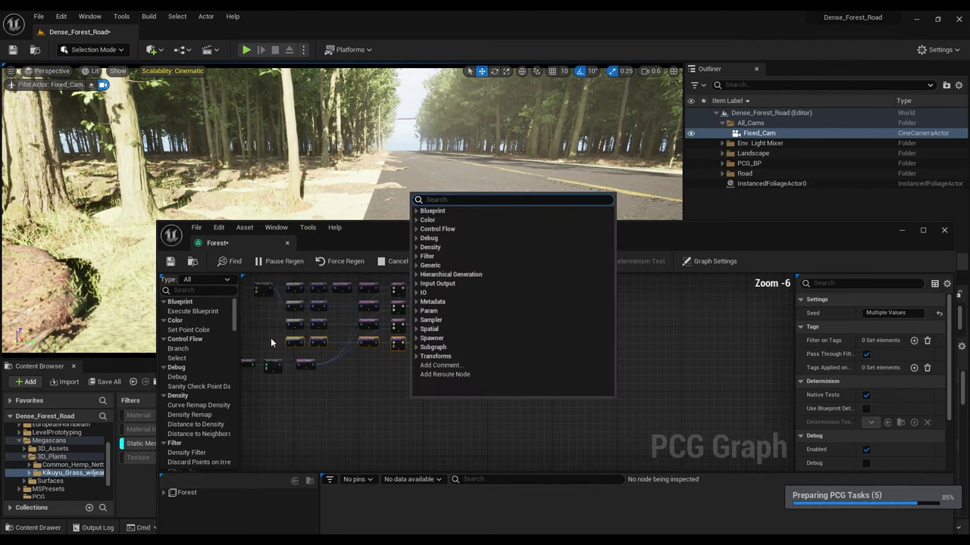
{"action": "left_click", "coordinate": [326, 409]}
{"action": "left_click", "coordinate": [326, 408]}
{"action": "right_click_drag", "start_coordinate": [252, 317], "coordinate": [333, 351]}
{"action": "scroll", "coordinate": [349, 357], "scroll_direction": "up", "scroll_amount": 2}
{"action": "left_click_drag", "start_coordinate": [361, 298], "coordinate": [390, 407]}
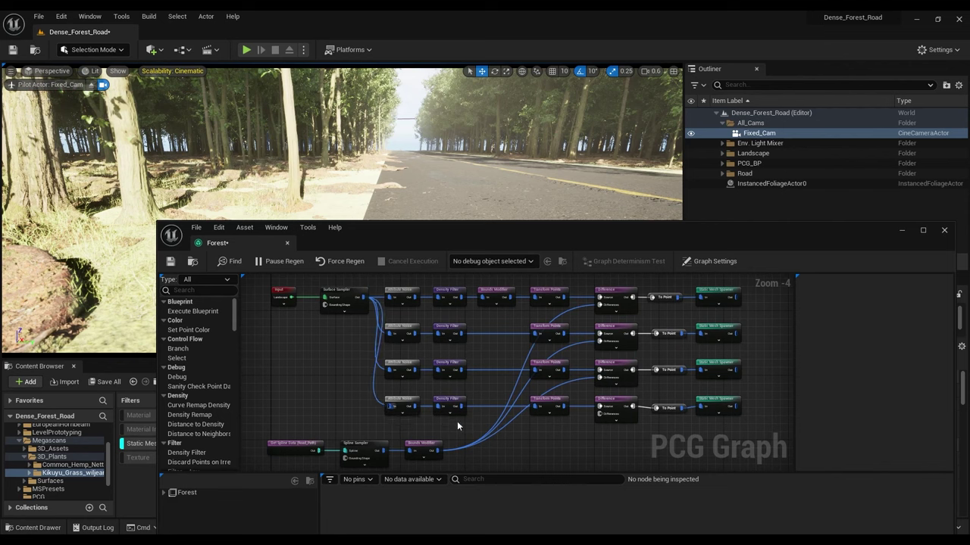
Step: Clear the mesh entries of the fourth row's Static Mesh Spawner and show the Common Hemp Nettle meshes in the Content Browser
{"action": "left_click", "coordinate": [718, 403]}
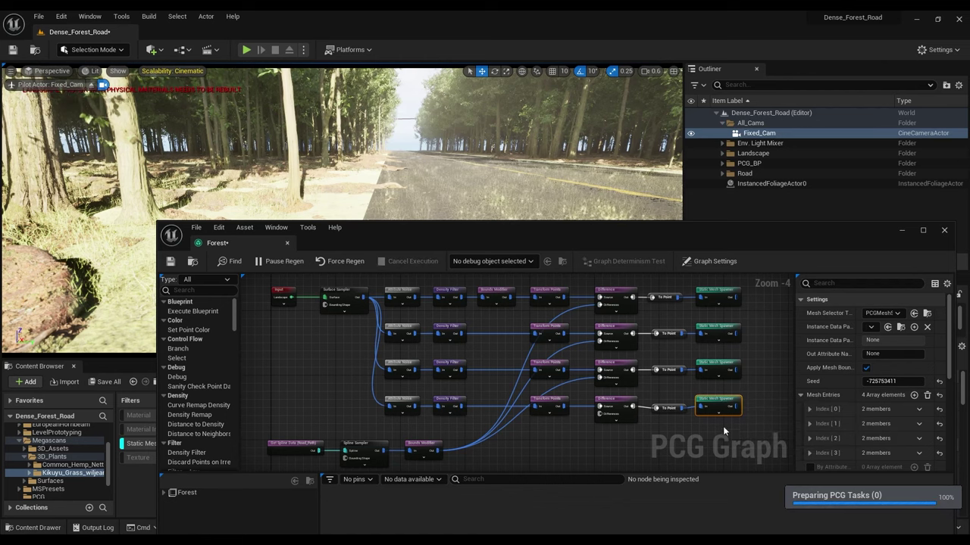
{"action": "left_click", "coordinate": [926, 394]}
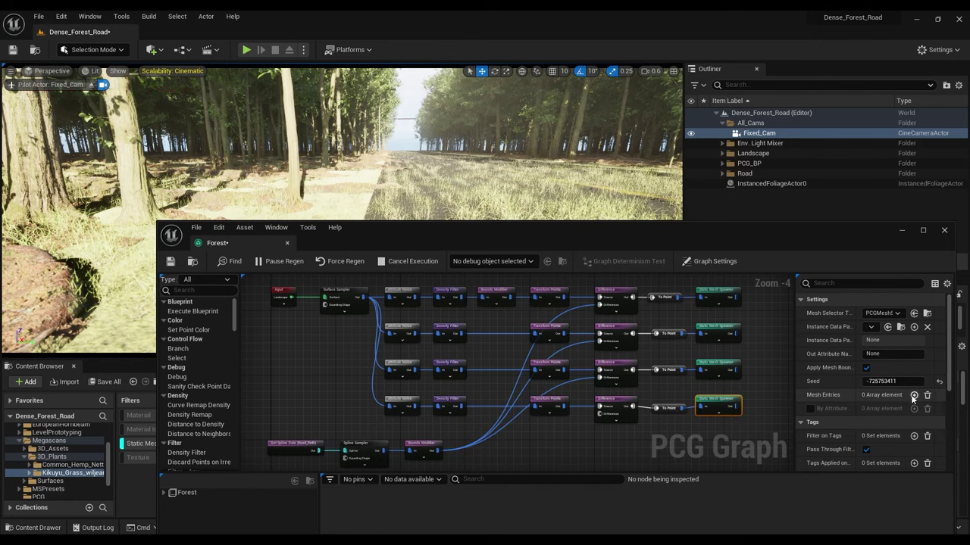
{"action": "left_click_drag", "start_coordinate": [480, 227], "coordinate": [420, 56]}
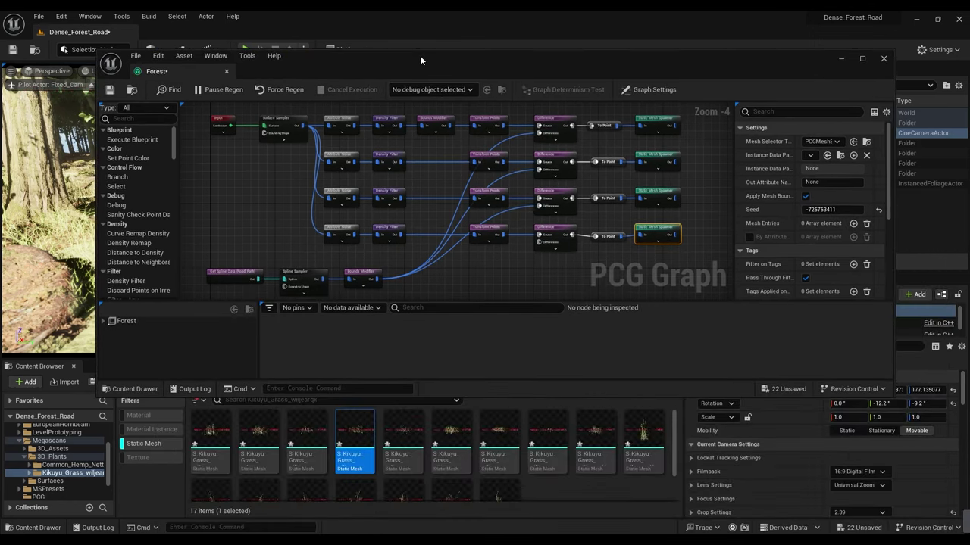
{"action": "left_click", "coordinate": [76, 465]}
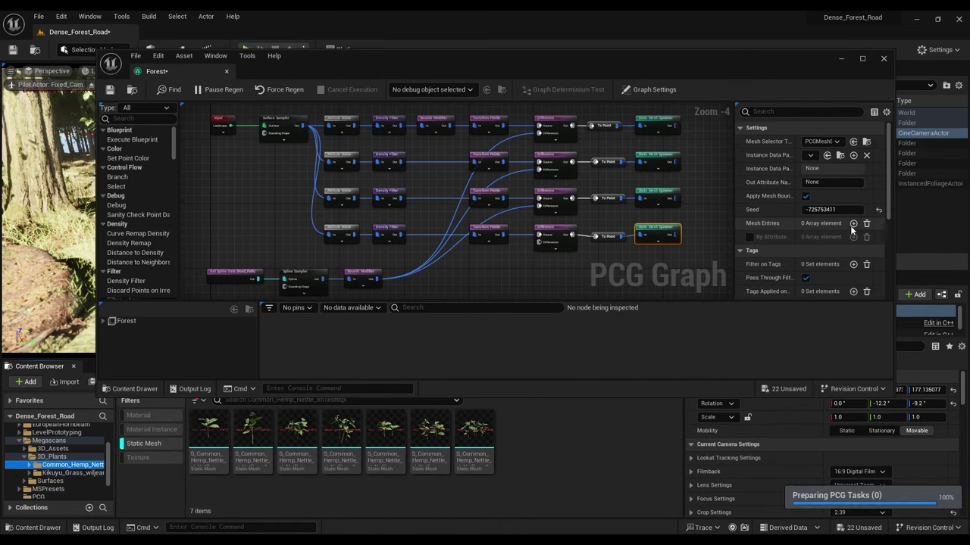
Step: Add three empty mesh entries to the fourth row's Static Mesh Spawner
{"action": "left_click", "coordinate": [852, 225]}
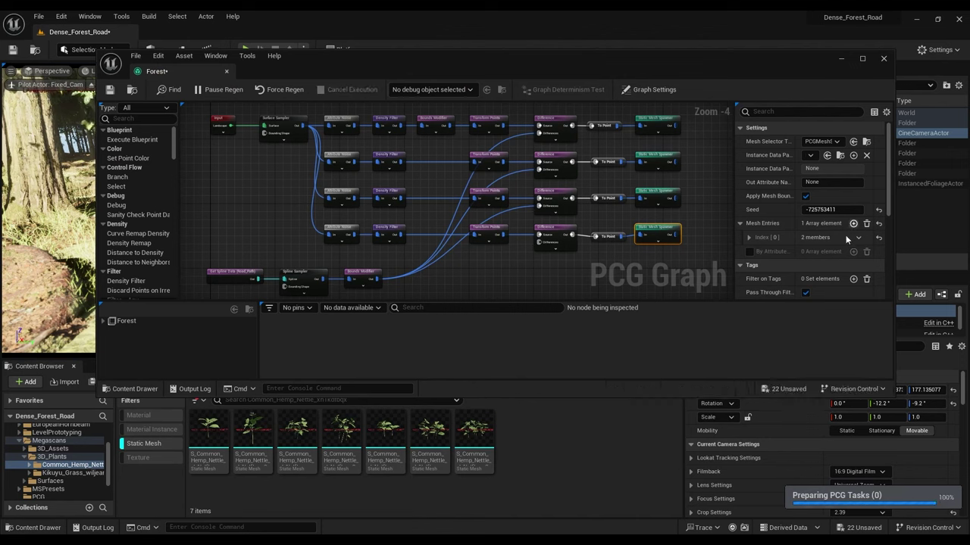
{"action": "left_click", "coordinate": [853, 225]}
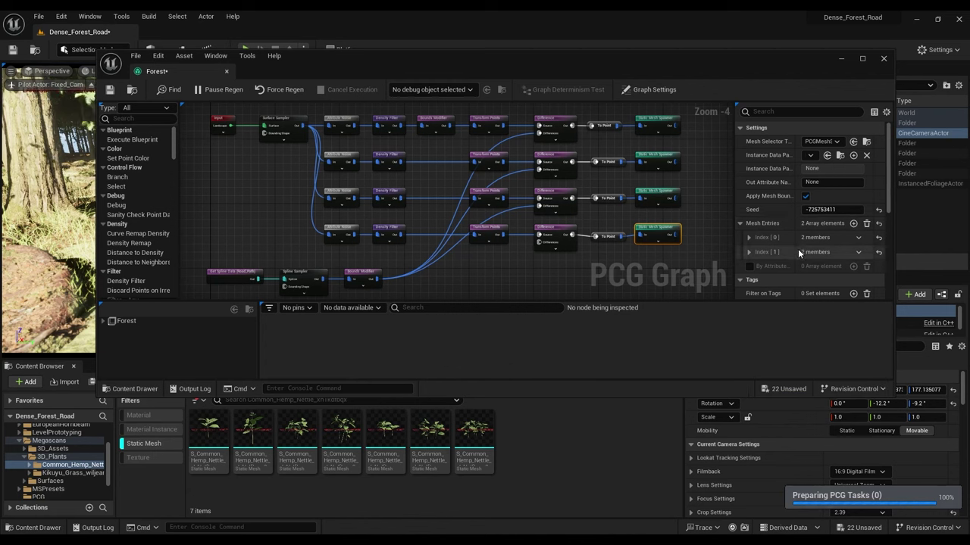
{"action": "left_click", "coordinate": [853, 224]}
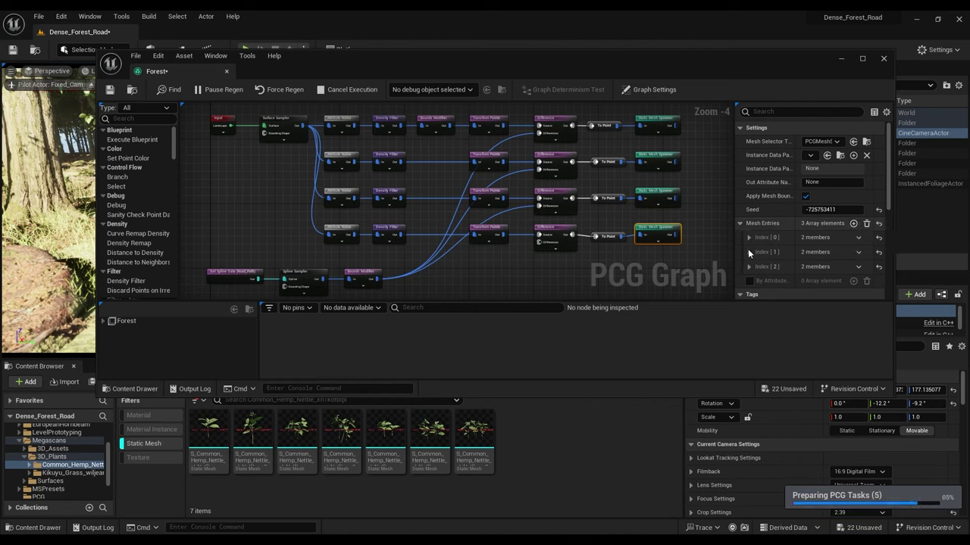
Step: Assign the Common Hemp Nettle Var4 static mesh to the spawner's Index [0] mesh entry and collapse that entry
{"action": "left_click", "coordinate": [748, 248]}
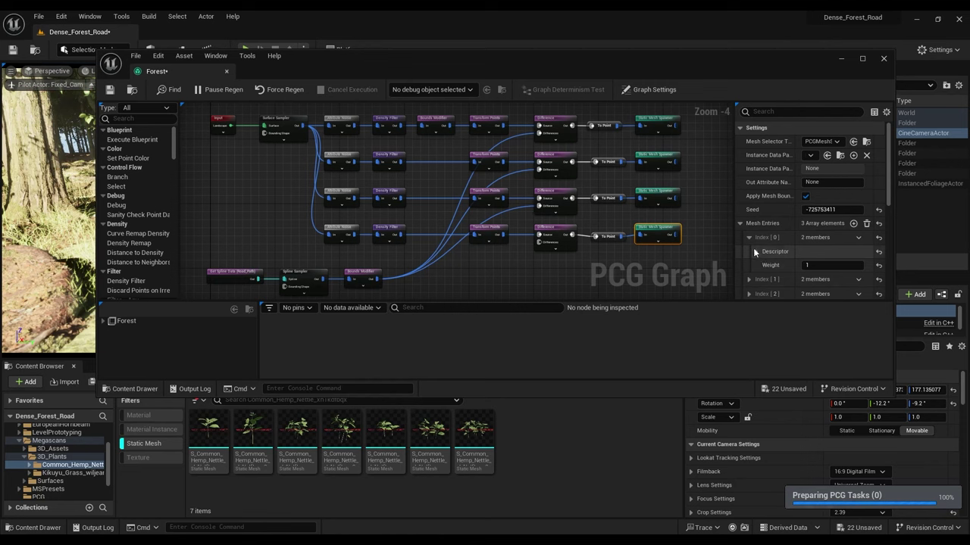
{"action": "left_click", "coordinate": [756, 251]}
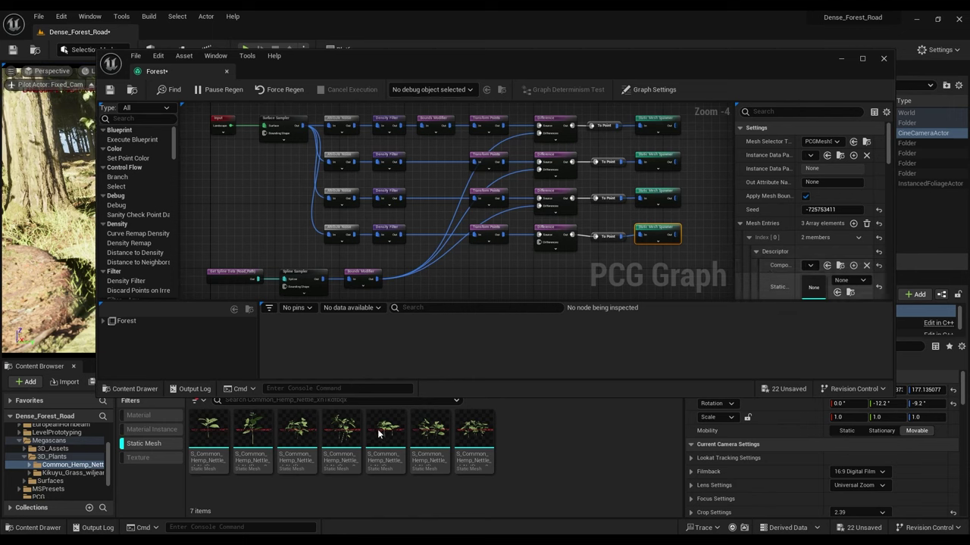
{"action": "left_click_drag", "start_coordinate": [356, 438], "coordinate": [817, 296]}
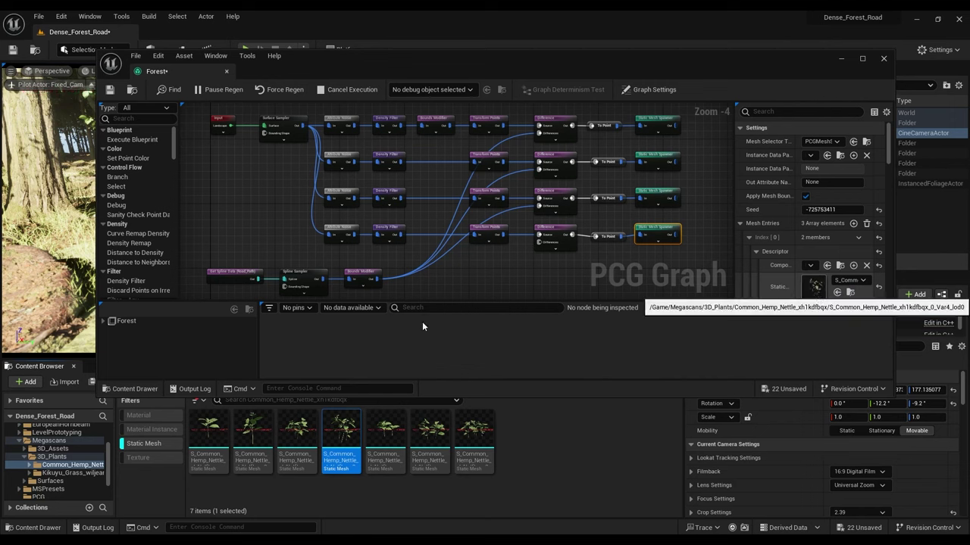
{"action": "right_click_drag", "start_coordinate": [458, 265], "coordinate": [445, 270]}
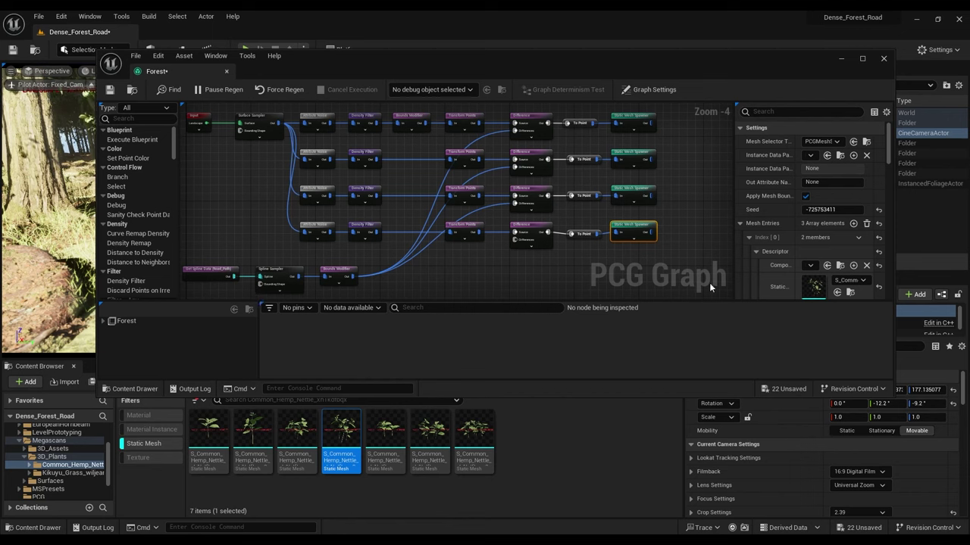
{"action": "left_click", "coordinate": [754, 252]}
{"action": "left_click", "coordinate": [746, 238]}
Step: Assign the sixth Common Hemp Nettle static mesh to the Index [1] mesh entry and collapse that entry
{"action": "left_click", "coordinate": [749, 252]}
{"action": "left_click", "coordinate": [757, 267]}
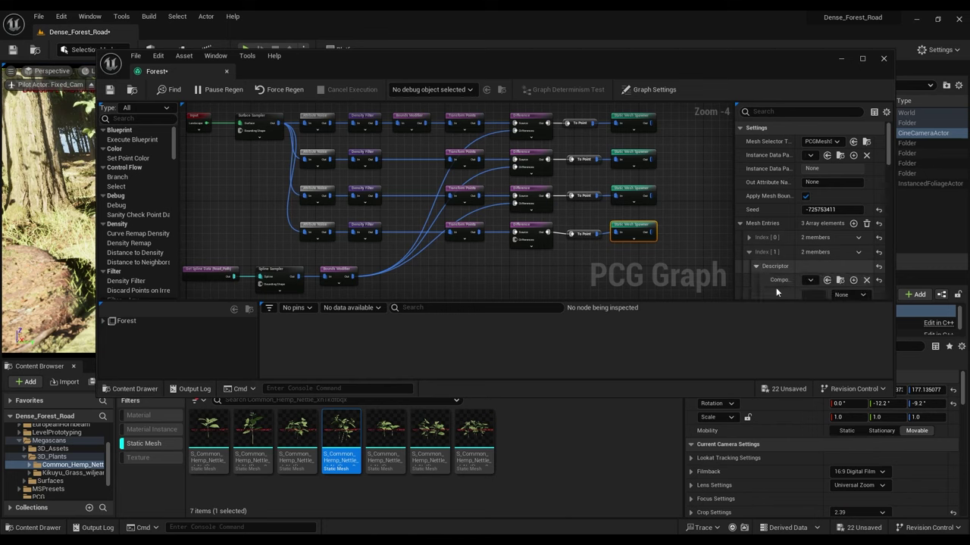
{"action": "scroll", "coordinate": [780, 287], "scroll_direction": "down", "scroll_amount": 3}
{"action": "left_click_drag", "start_coordinate": [430, 439], "coordinate": [818, 256]}
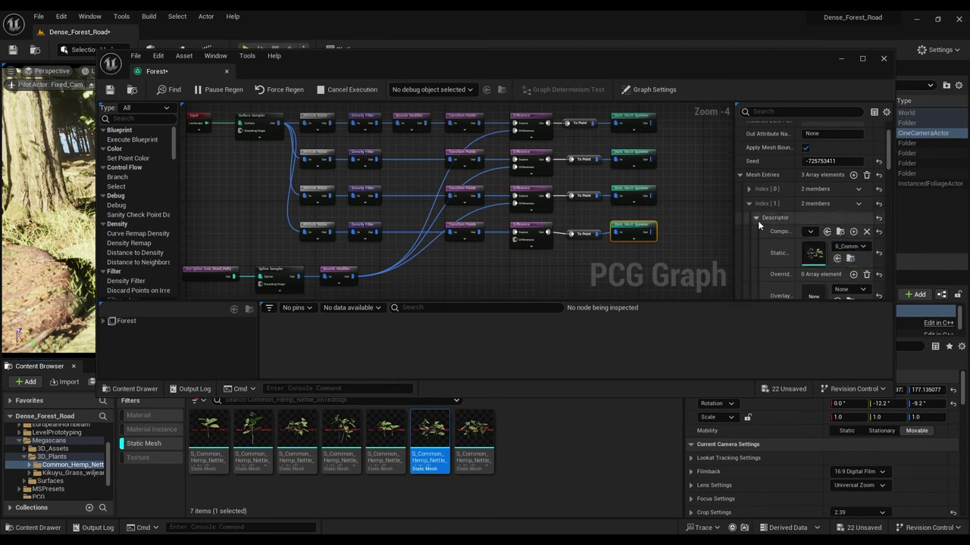
{"action": "left_click", "coordinate": [754, 218]}
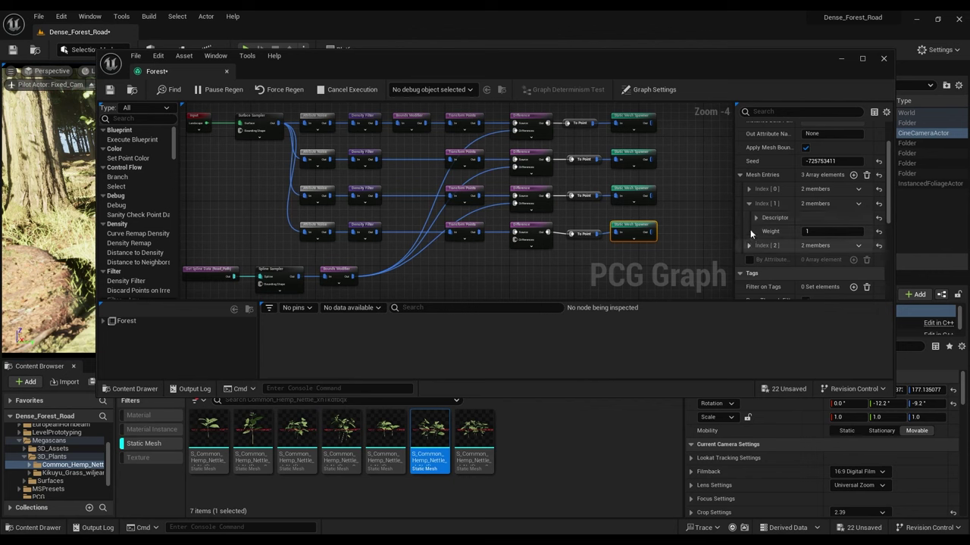
{"action": "left_click", "coordinate": [748, 208]}
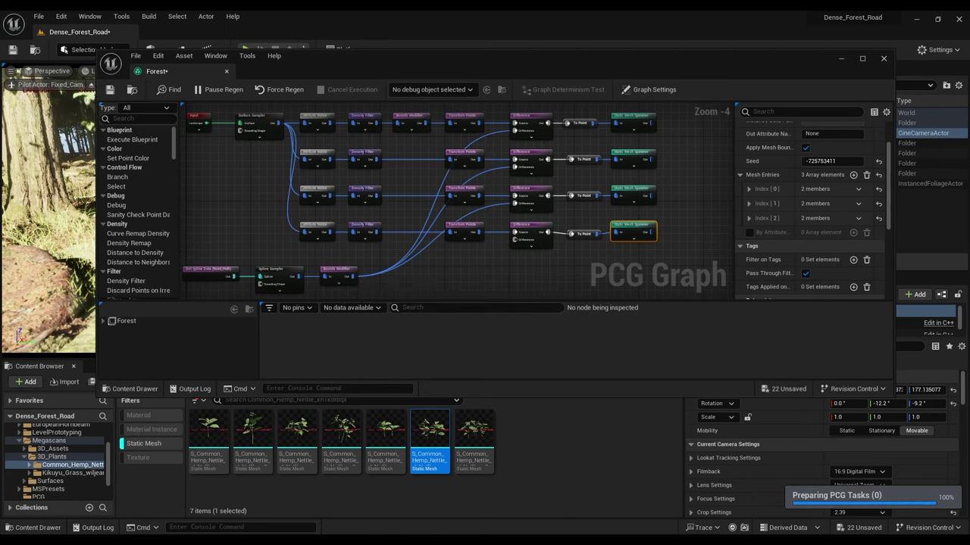
{"action": "right_click_drag", "start_coordinate": [514, 253], "coordinate": [544, 264]}
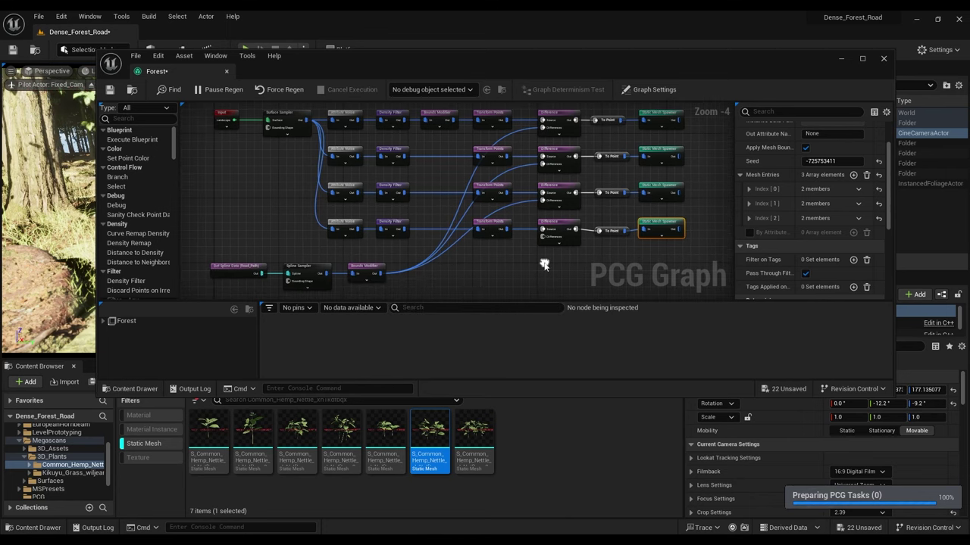
Step: Connect the spline's Bounds Modifier to the fourth row's Differences input and assign the seventh Common Hemp Nettle mesh to the Index [2] entry
{"action": "left_click", "coordinate": [748, 218]}
{"action": "left_click", "coordinate": [756, 233]}
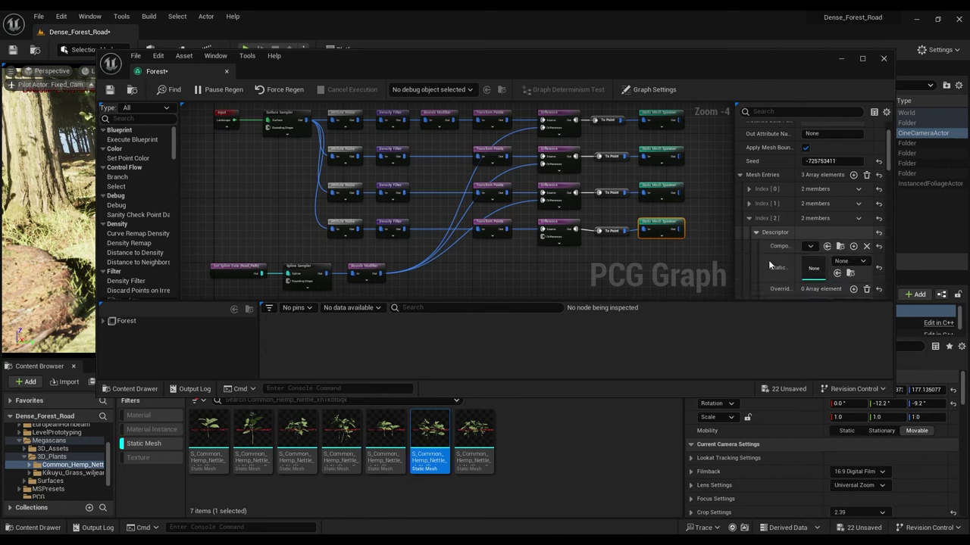
{"action": "left_click_drag", "start_coordinate": [381, 273], "coordinate": [541, 238]}
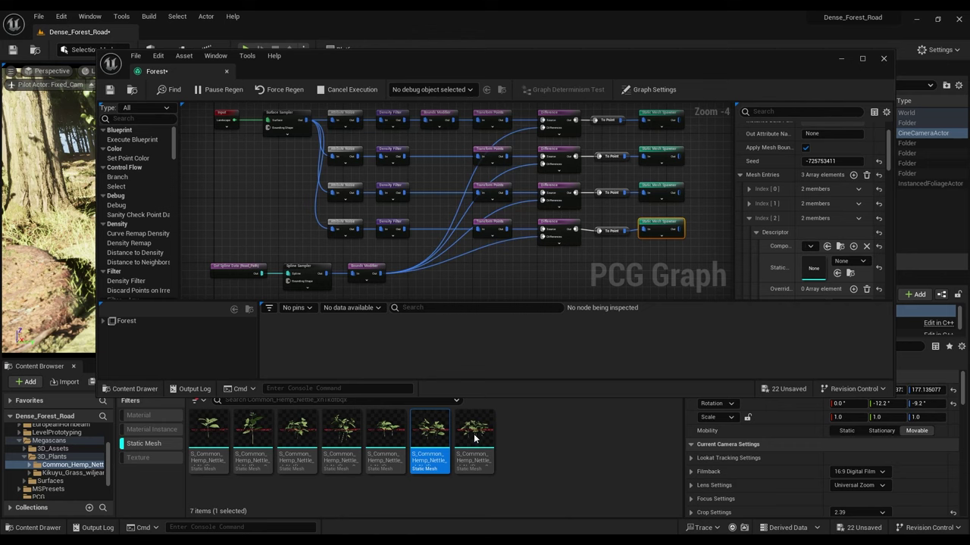
{"action": "mouse_move", "coordinate": [471, 433]}
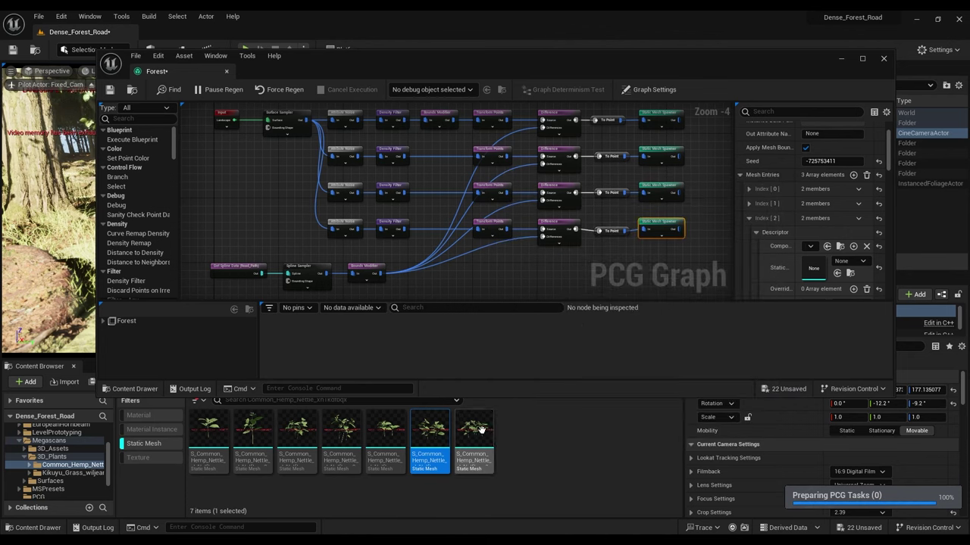
{"action": "left_click_drag", "start_coordinate": [472, 432], "coordinate": [813, 268]}
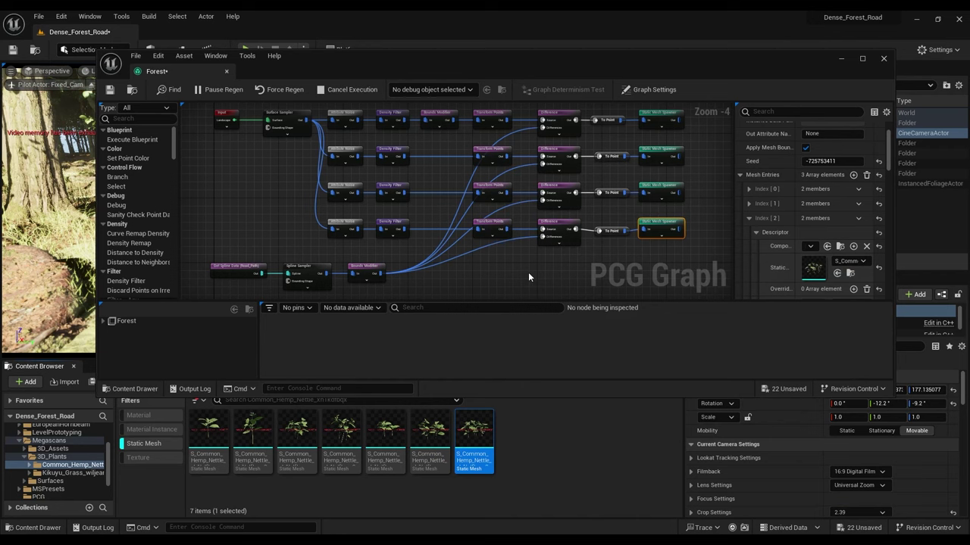
Step: Select the fourth row's nodes, from Attribute Noise to Static Mesh Spawner, and straighten their connections
{"action": "left_click_drag", "start_coordinate": [295, 223], "coordinate": [678, 245]}
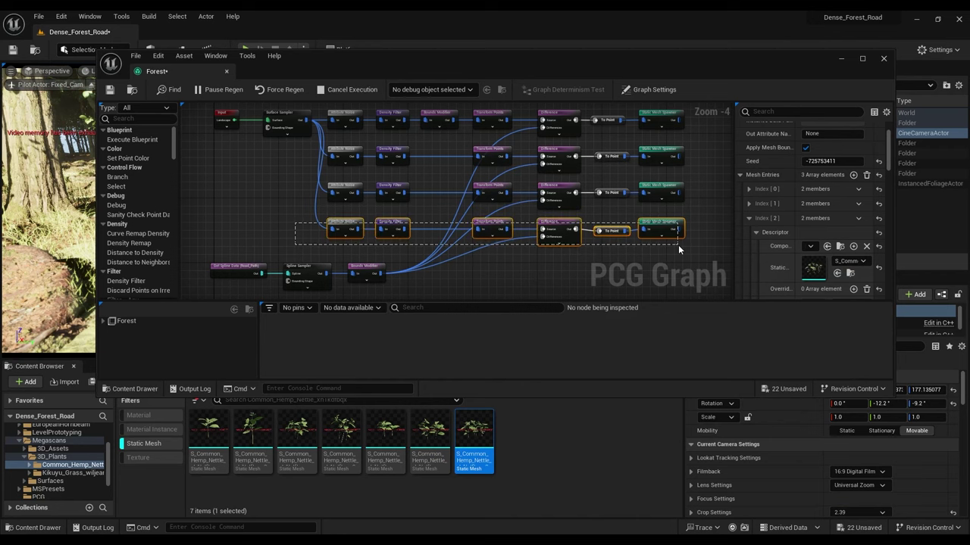
{"action": "left_click_drag", "start_coordinate": [678, 245], "coordinate": [678, 244]}
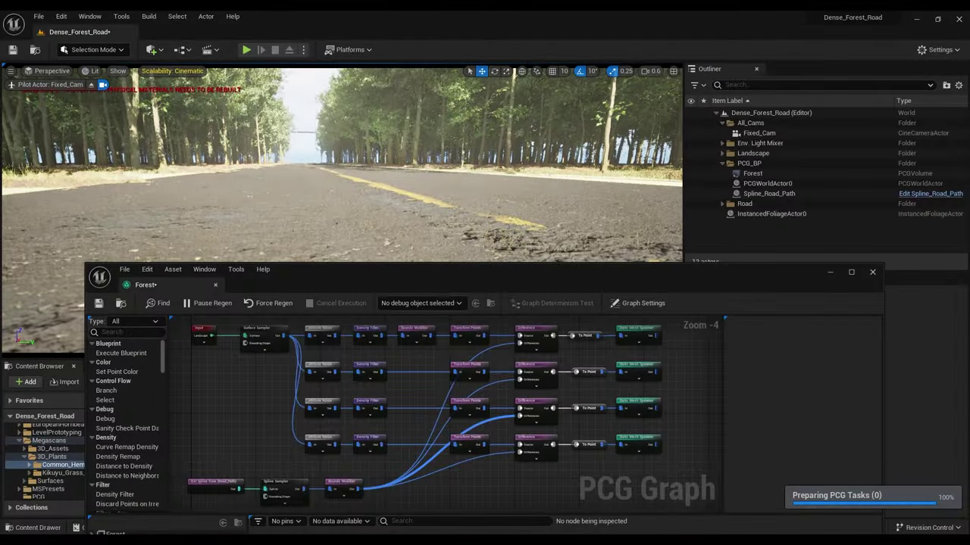
Step: Turn the piloted Fixed_Cam toward the roadside forest and check the fourth row's Attribute Noise and Density Filter settings
{"action": "right_click_drag", "start_coordinate": [341, 189], "coordinate": [254, 227]}
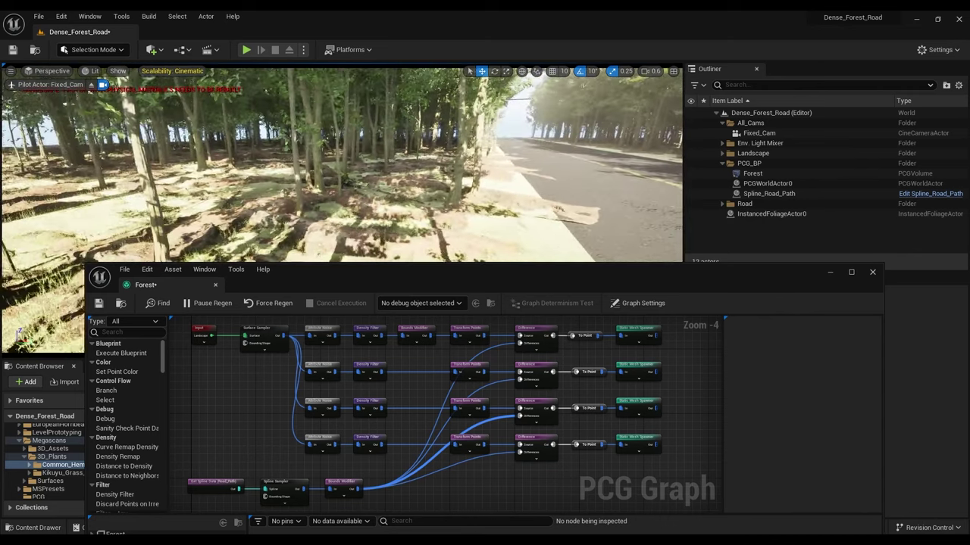
{"action": "right_click_drag", "start_coordinate": [350, 460], "coordinate": [324, 429]}
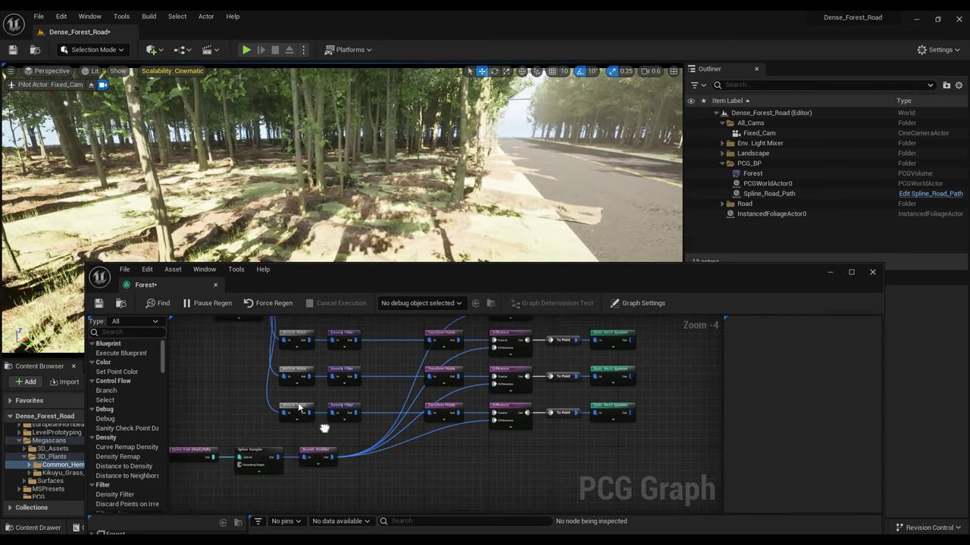
{"action": "left_click", "coordinate": [299, 410]}
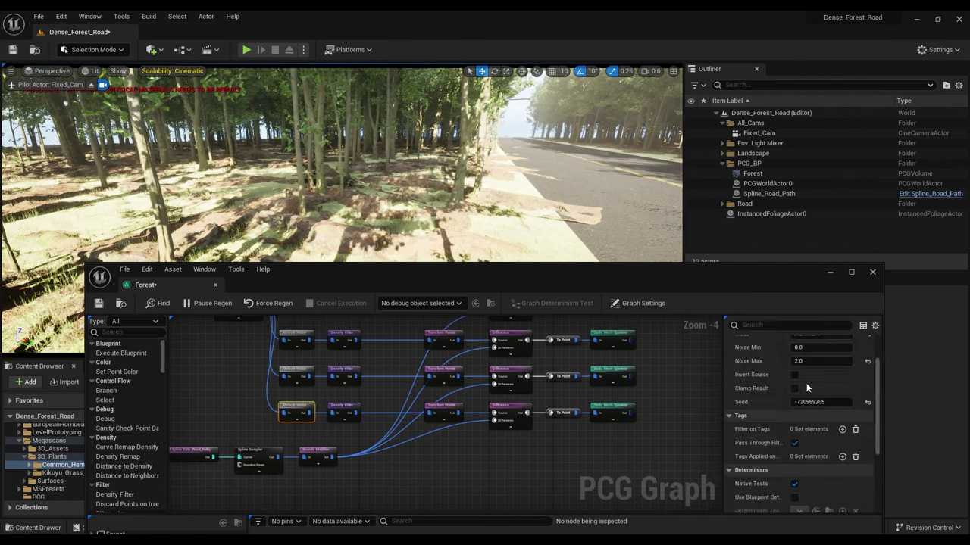
{"action": "scroll", "coordinate": [806, 388], "scroll_direction": "up", "scroll_amount": 2}
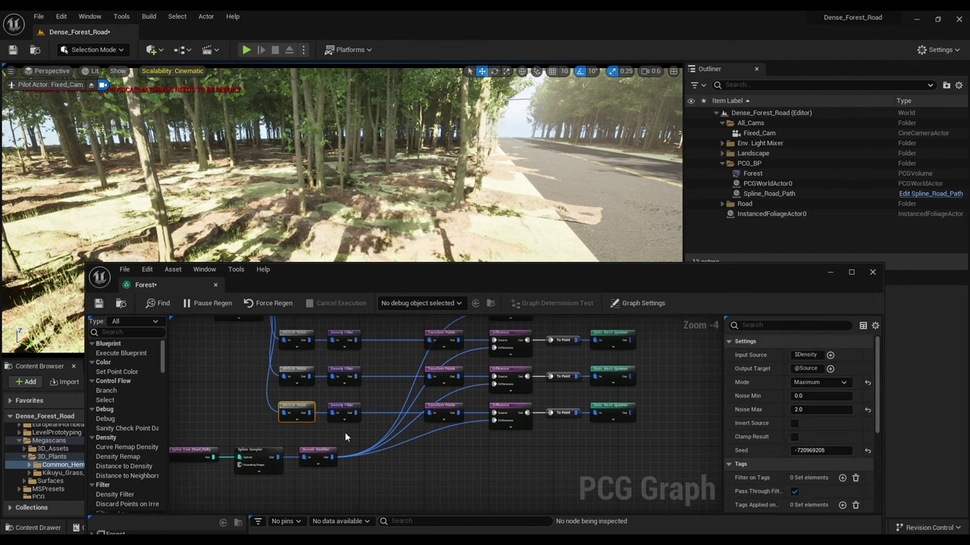
{"action": "left_click", "coordinate": [349, 412]}
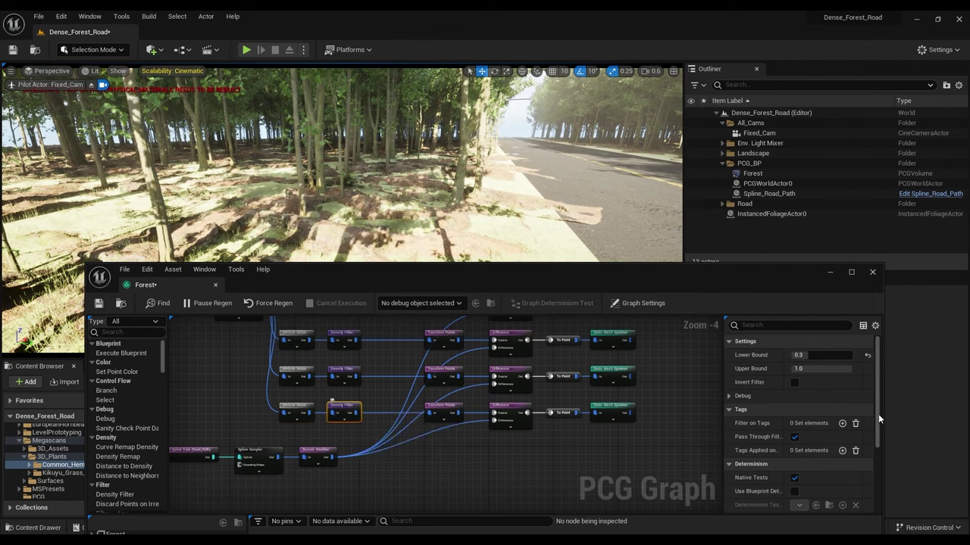
Step: Try a Lower Bound of 1.0 and an Upper Bound above 1.0 on the fourth row's Density Filter, then reset the Lower Bound
{"action": "left_click", "coordinate": [817, 357]}
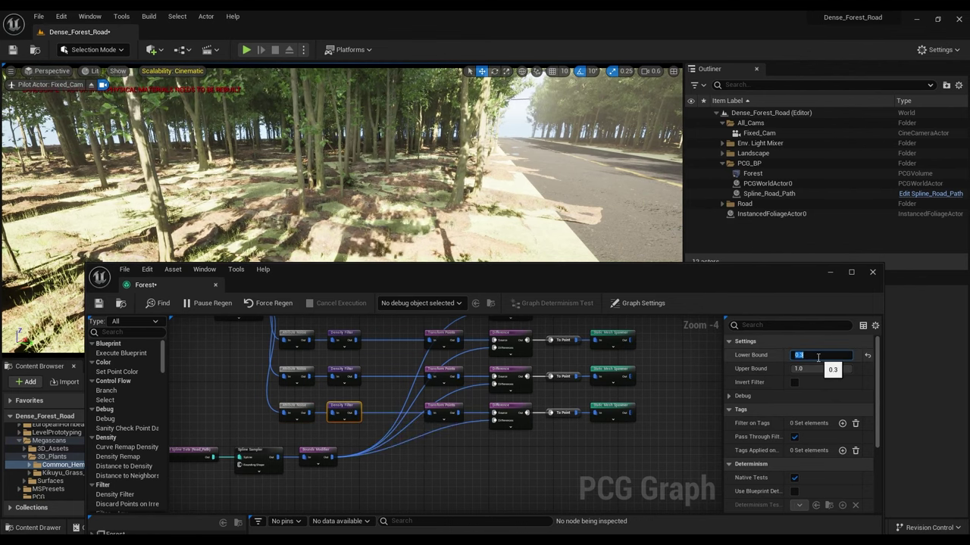
{"action": "type", "text": "1"}
{"action": "key", "text": "Return"}
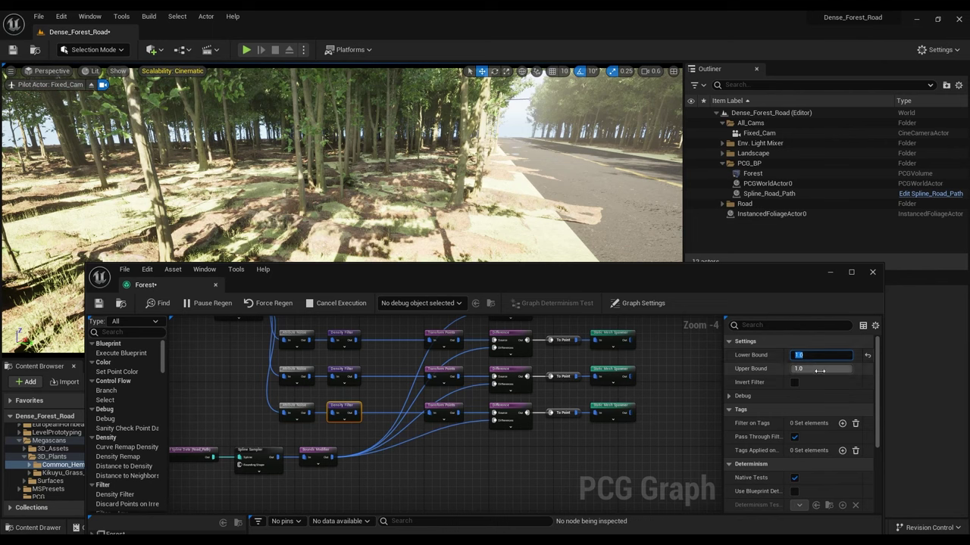
{"action": "left_click", "coordinate": [820, 370]}
{"action": "type", "text": "1.05"}
{"action": "key", "text": "Return"}
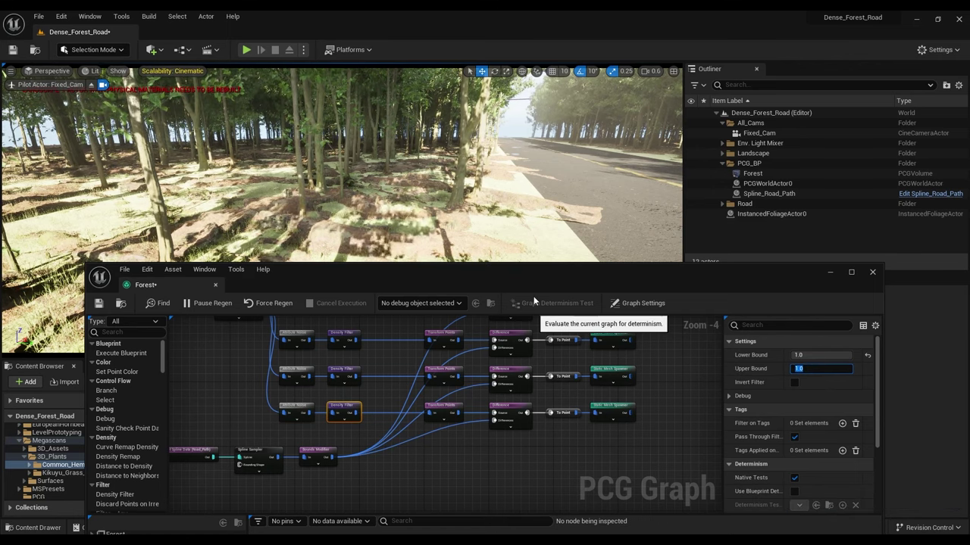
{"action": "type", "text": "5"}
{"action": "key", "text": "Return"}
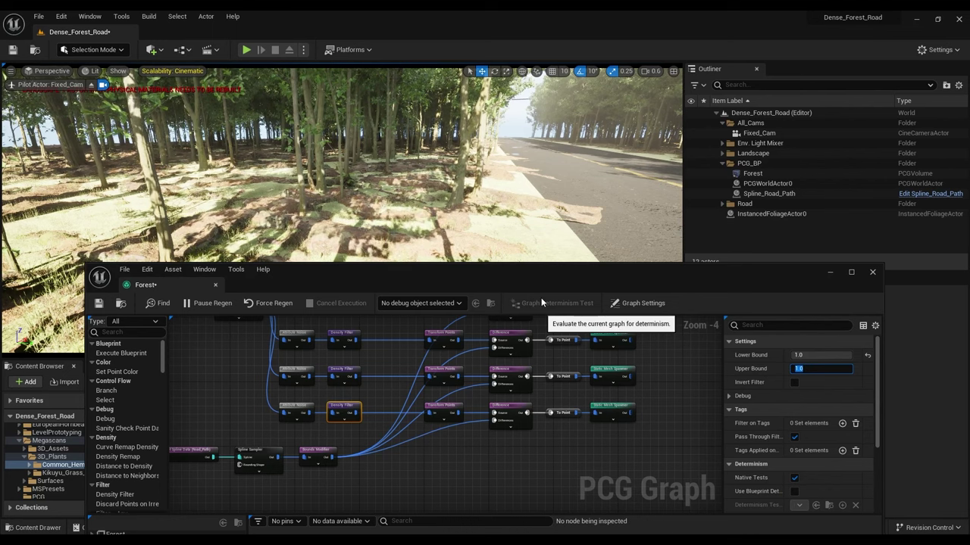
{"action": "left_click", "coordinate": [867, 355]}
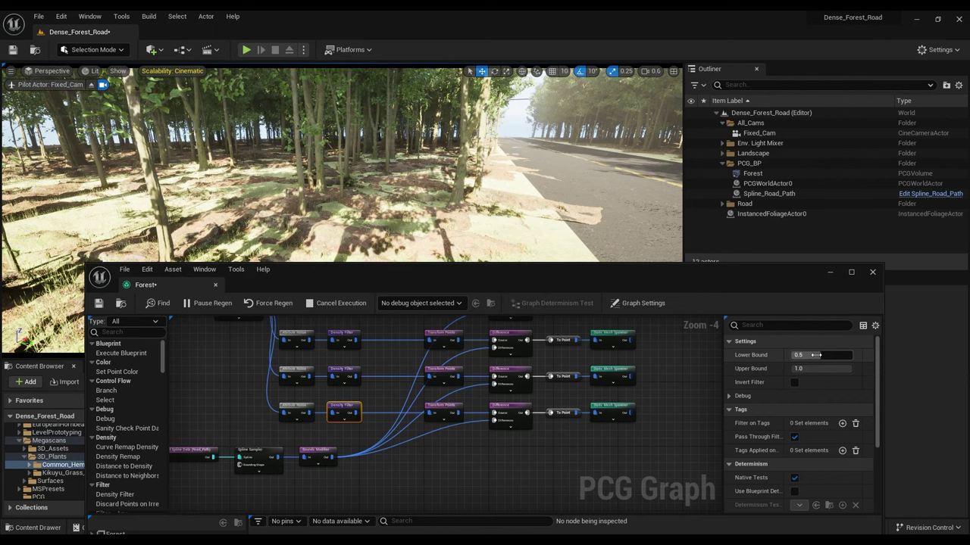
Step: Set the fourth row's Density Filter Lower Bound to 0.3, and try an Upper Bound of 0.5 before setting it to 0.6
{"action": "left_click", "coordinate": [815, 354]}
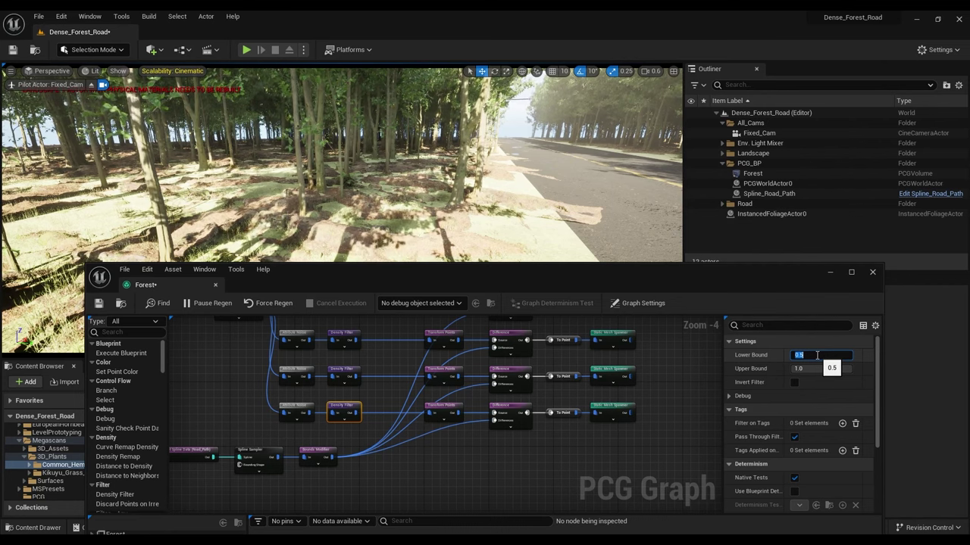
{"action": "type", "text": ".3"}
{"action": "left_click", "coordinate": [818, 368]}
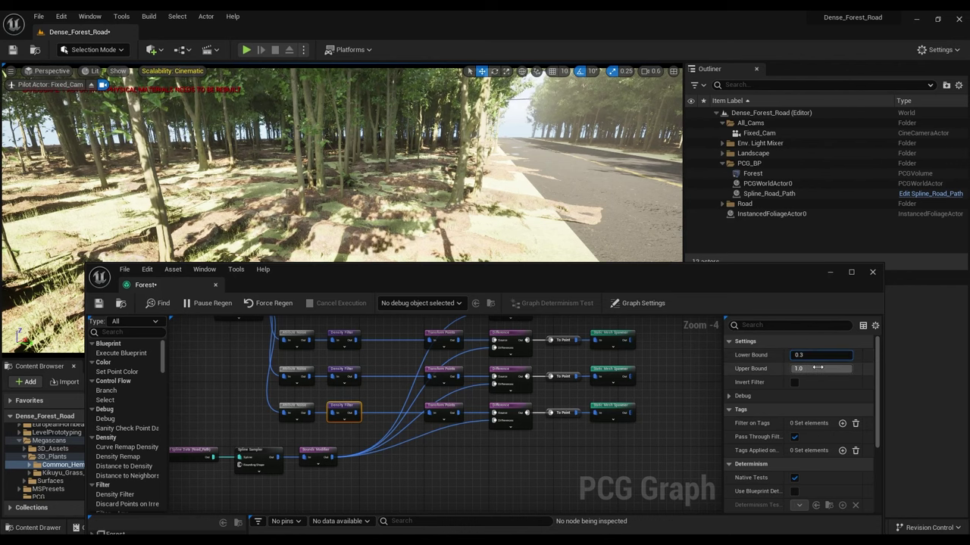
{"action": "type", "text": "0"}
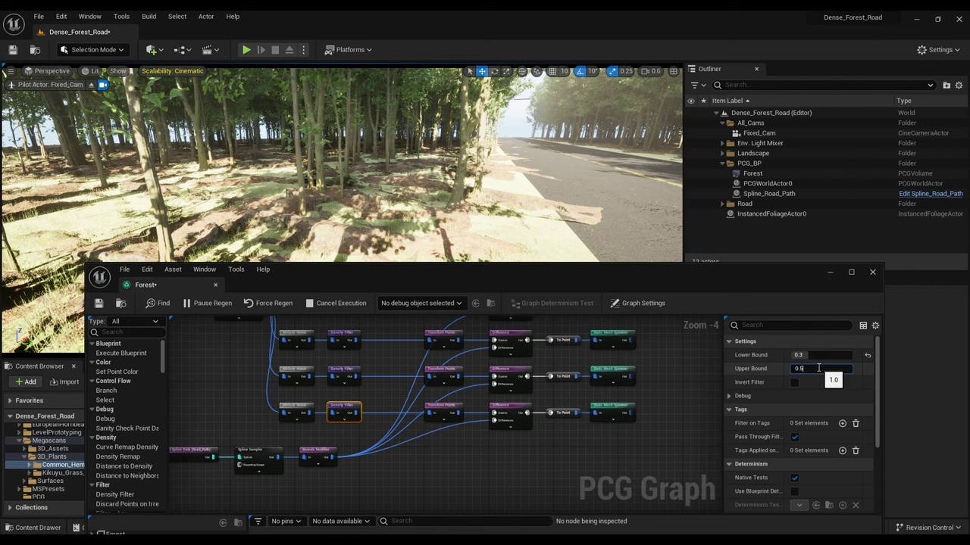
{"action": "type", "text": ".5"}
{"action": "key", "text": "Return"}
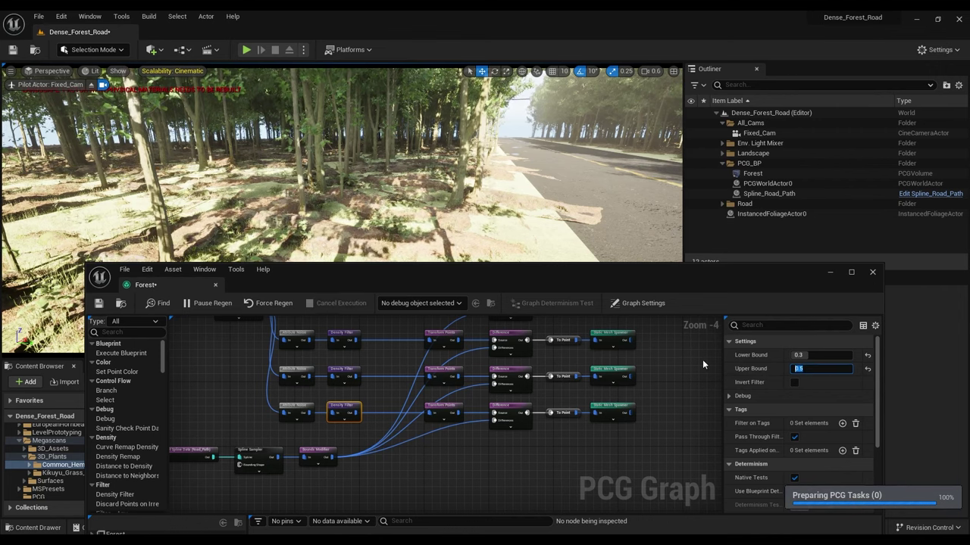
{"action": "type", "text": "0"}
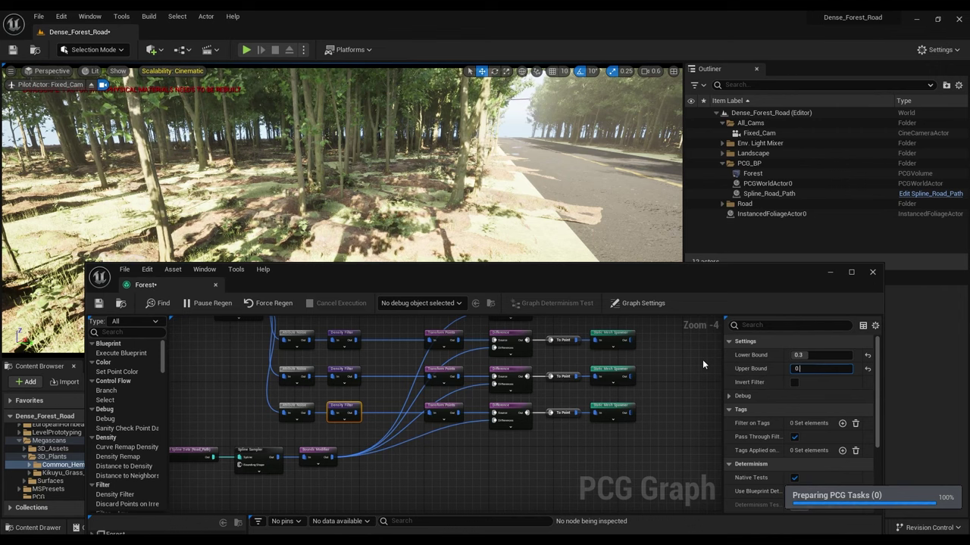
{"action": "type", "text": ".6"}
{"action": "key", "text": "Return"}
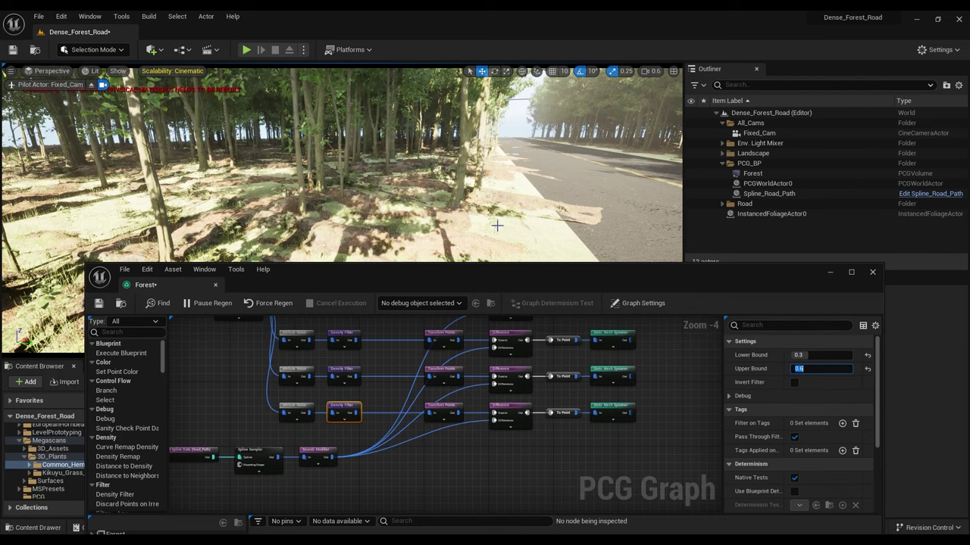
Step: Set the fourth row's Transform Points Scale Min to 1.0 and Scale Max to 1.3, and move the graph window to uncover more of the viewport
{"action": "left_click", "coordinate": [431, 406]}
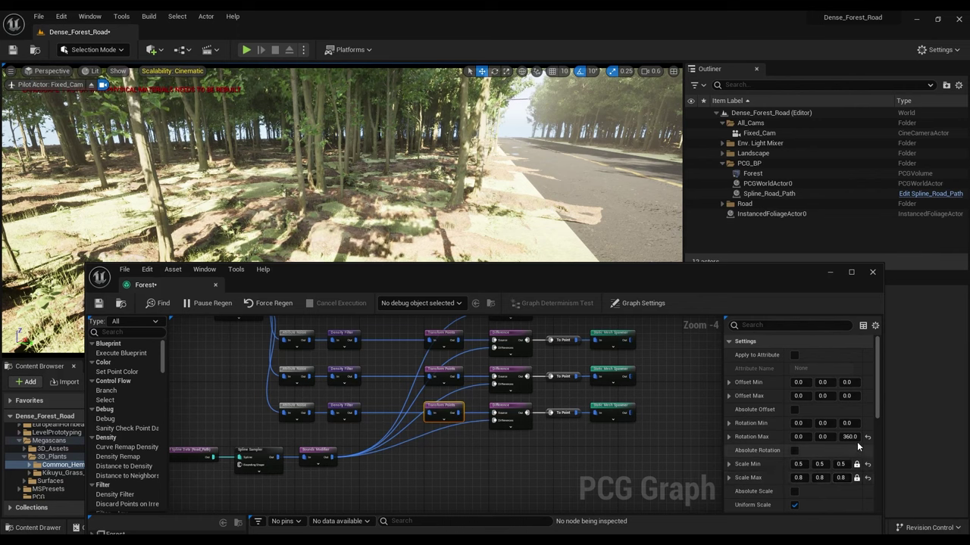
{"action": "left_click", "coordinate": [843, 464]}
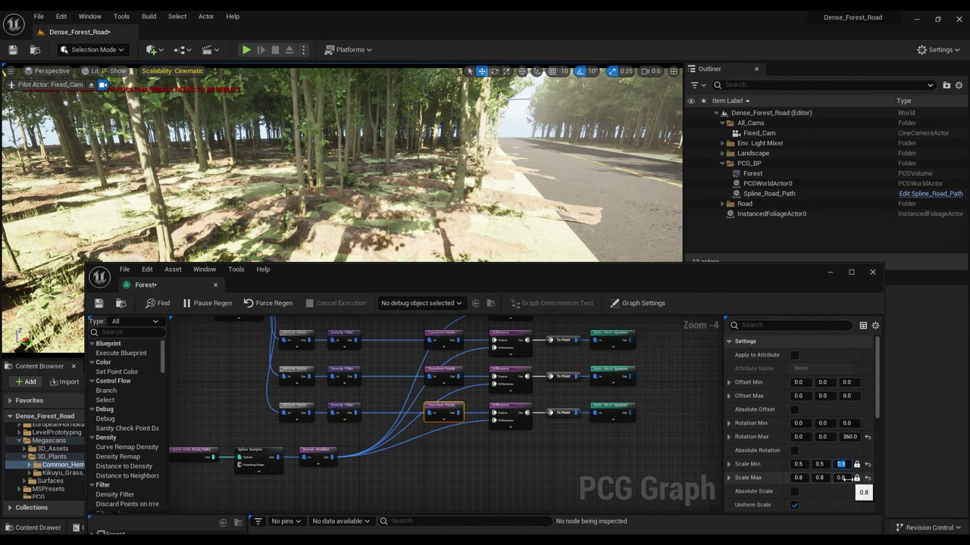
{"action": "type", "text": "1"}
{"action": "left_click", "coordinate": [842, 478]}
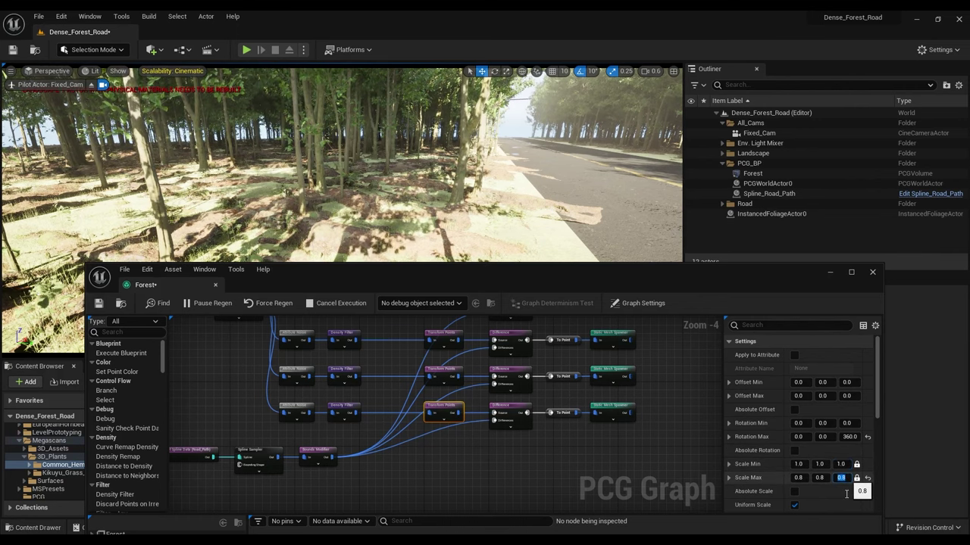
{"action": "type", "text": "1.3"}
{"action": "key", "text": "Return"}
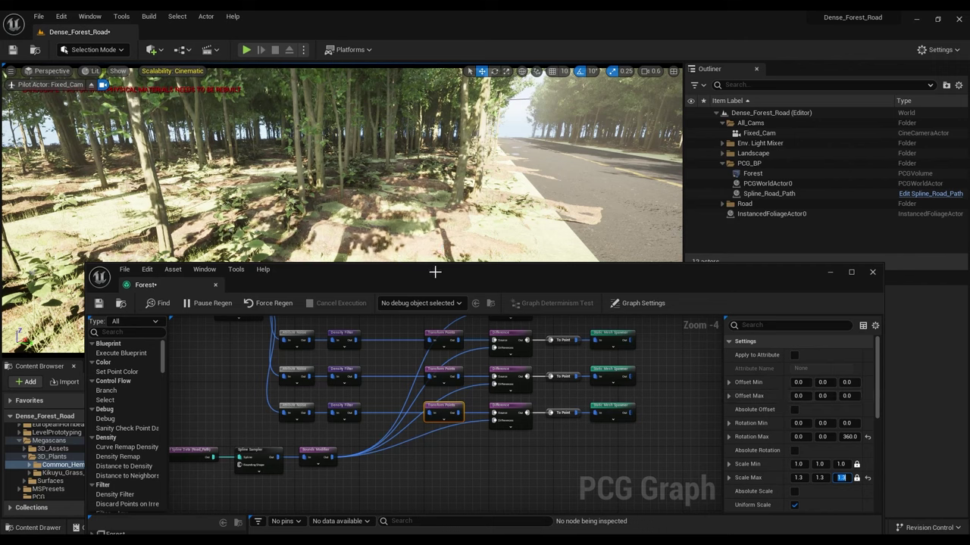
{"action": "left_click_drag", "start_coordinate": [436, 271], "coordinate": [465, 293]}
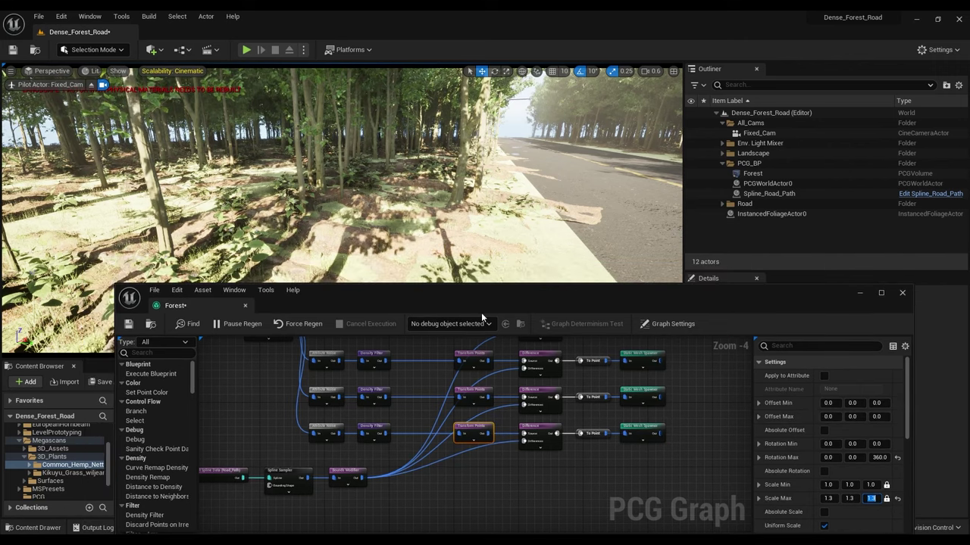
{"action": "left_click_drag", "start_coordinate": [417, 293], "coordinate": [434, 298]}
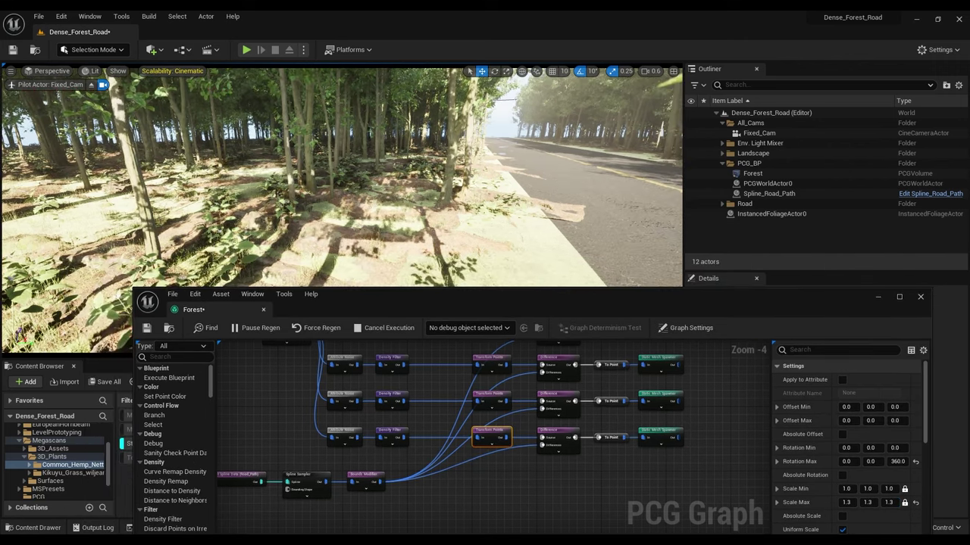